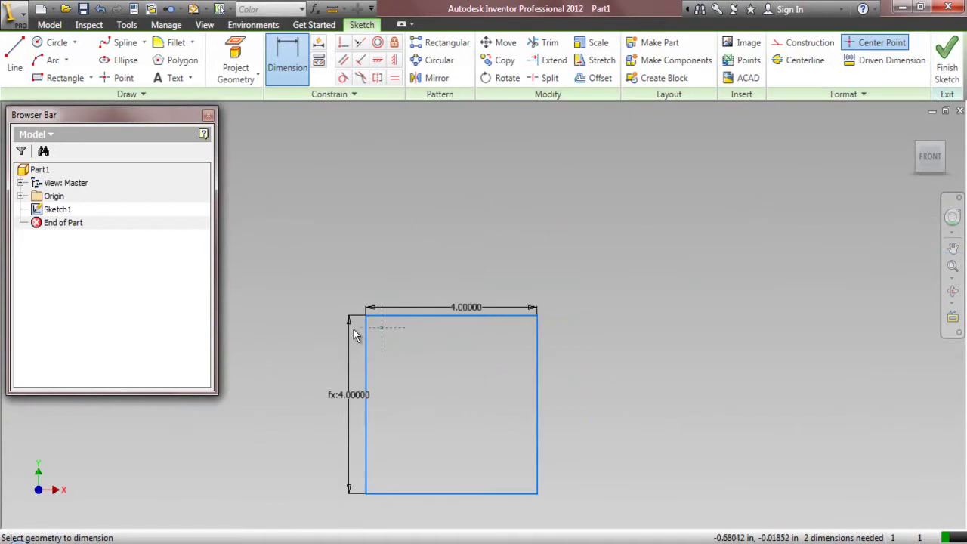
Center the 4 in square on the origin with coincident constraints between its edge midpoints and the center axes, and finish the sketch
click(342, 44)
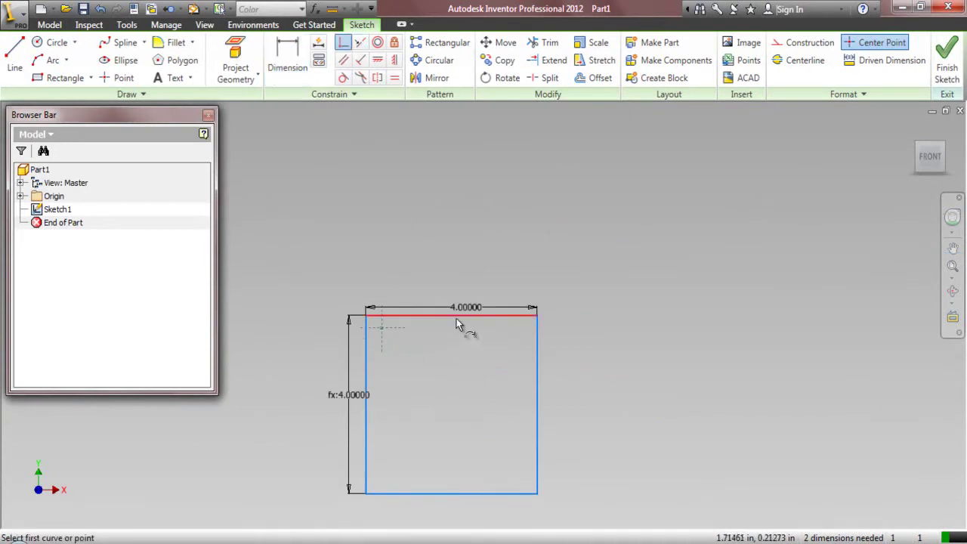
click(453, 315)
scroll(392, 339, up, 3)
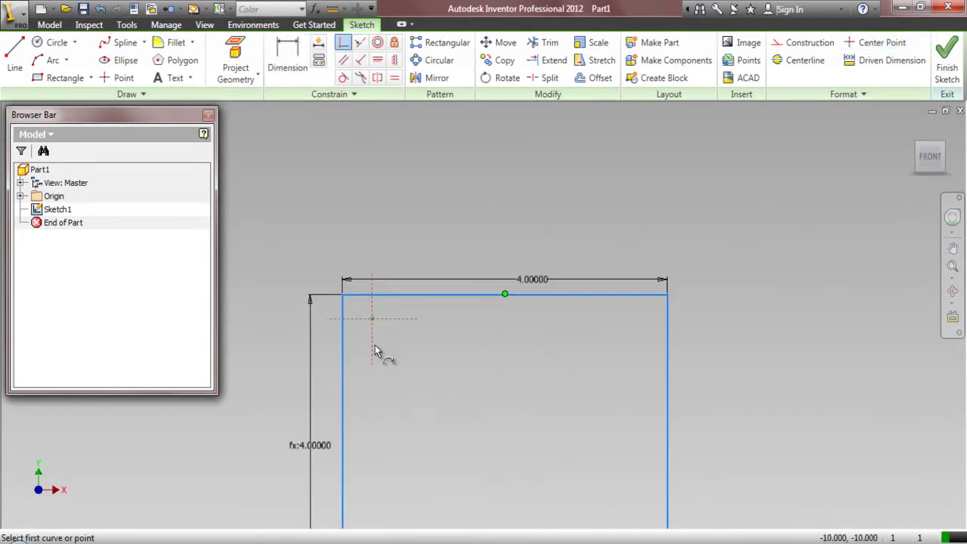
scroll(378, 352, down, 3)
click(495, 401)
scroll(412, 310, up, 3)
click(414, 318)
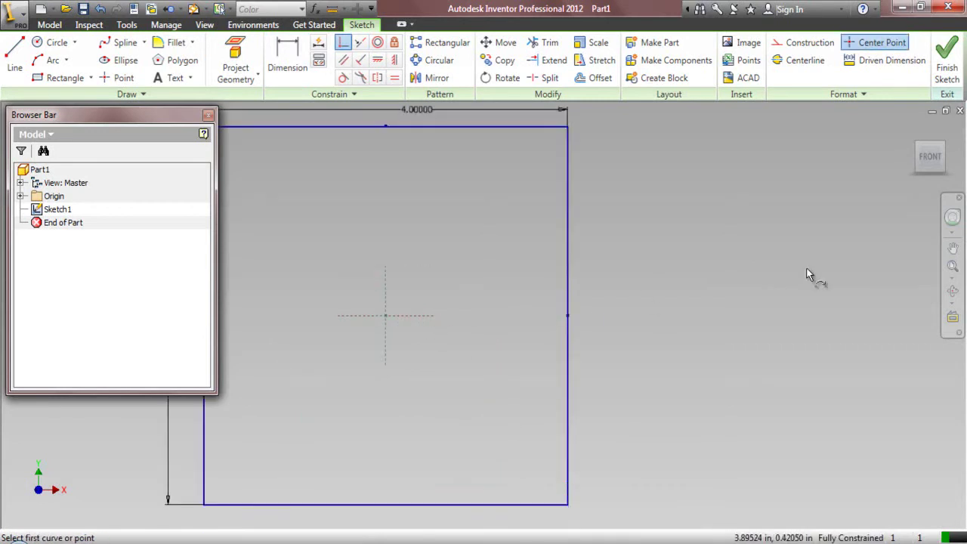
click(952, 269)
right_click(511, 221)
click(453, 218)
click(946, 56)
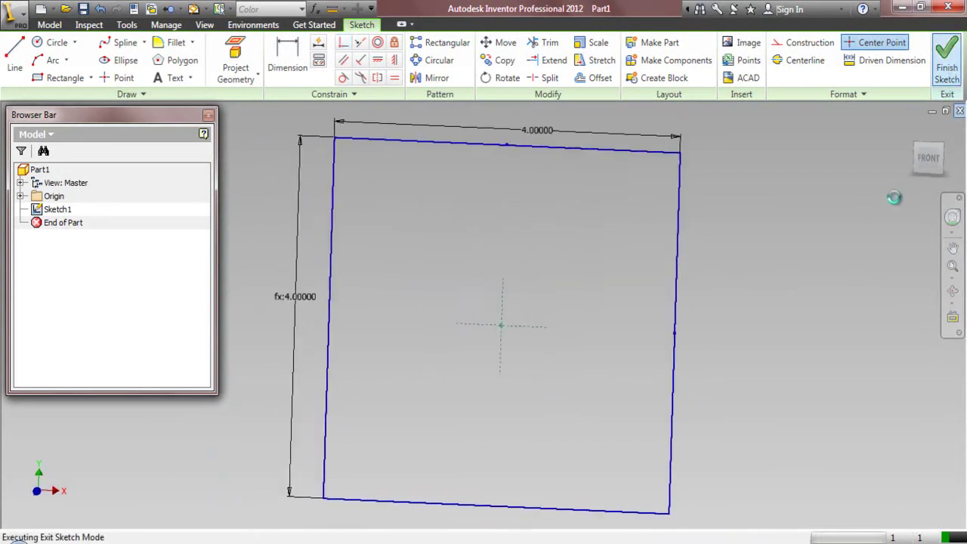
Create a work plane through the square's right corner, normal to the lower-right edge
click(921, 161)
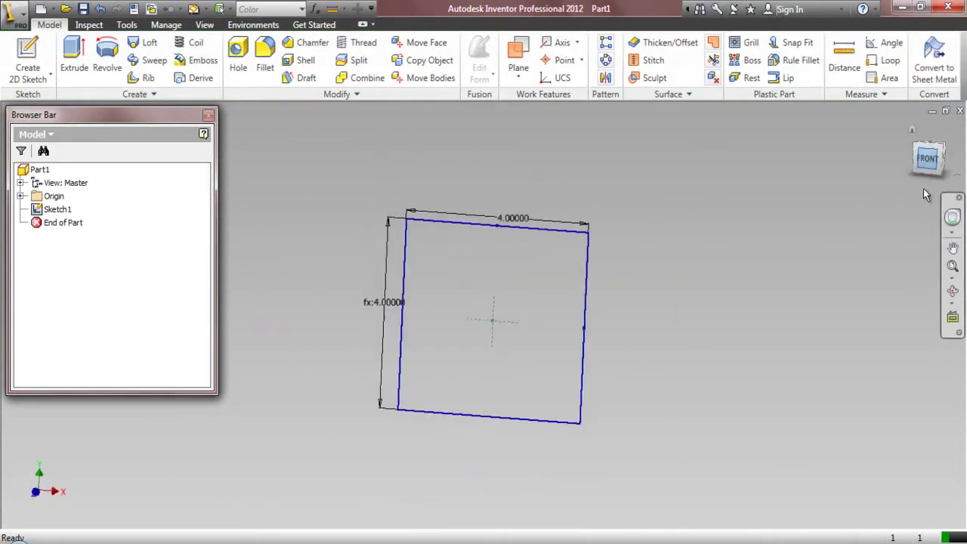
click(948, 167)
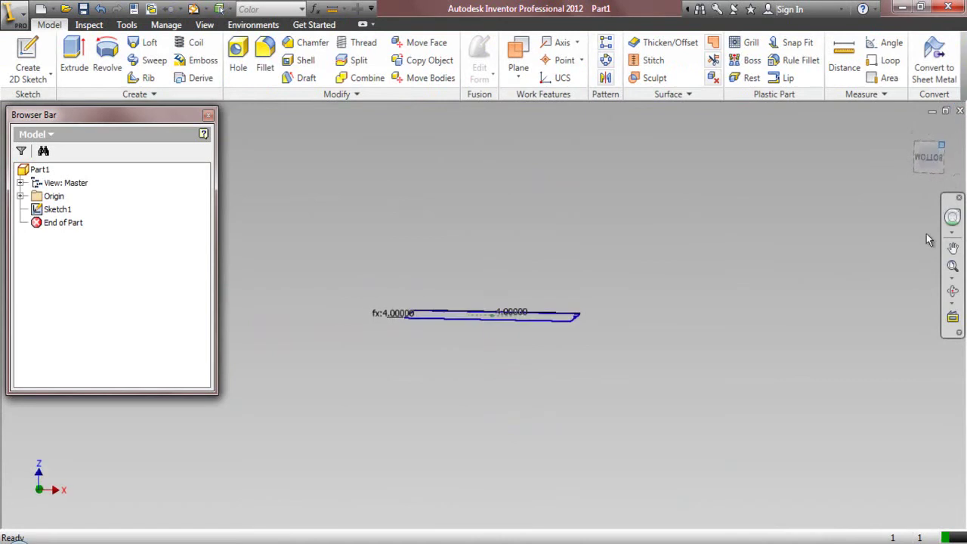
mouse_move(857, 248)
mouse_down()
mouse_move(660, 189)
mouse_move(668, 180)
mouse_up()
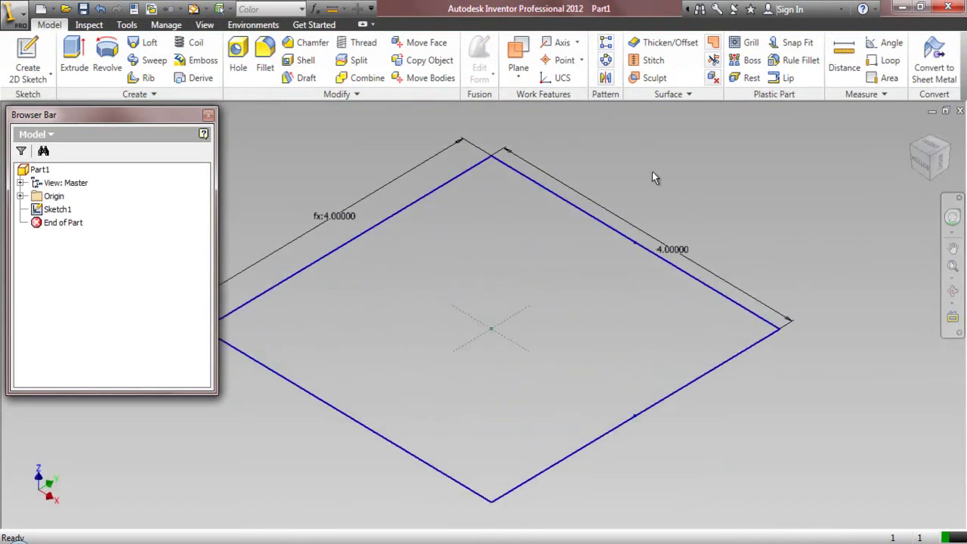
click(521, 52)
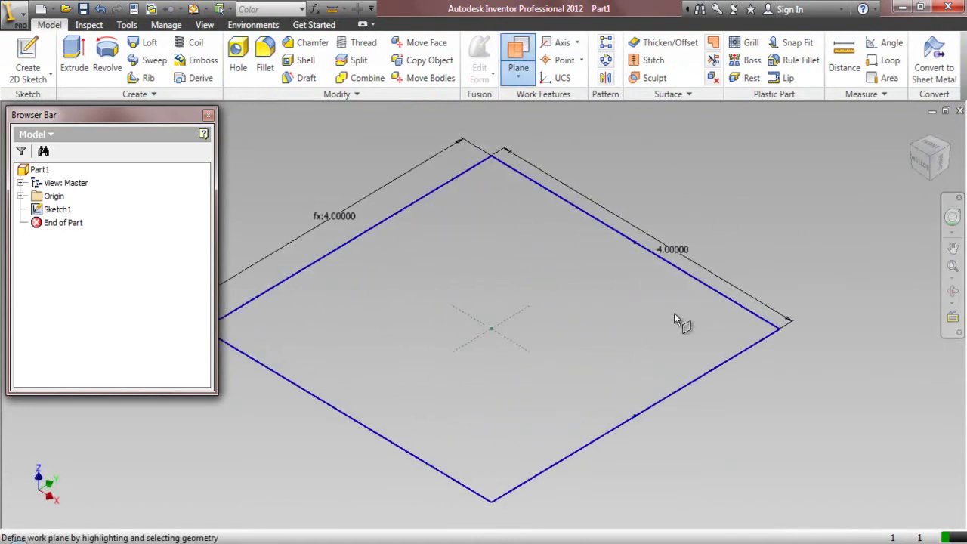
click(781, 331)
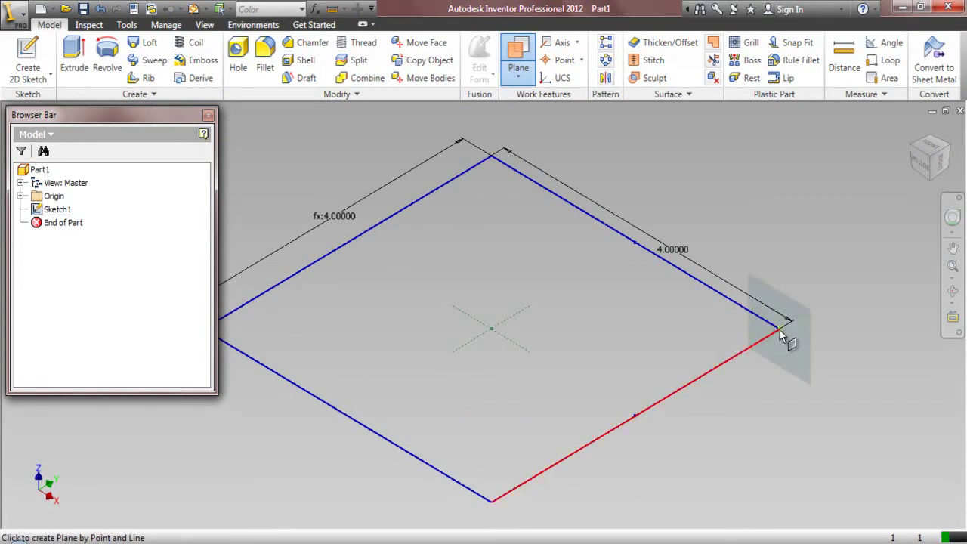
click(783, 335)
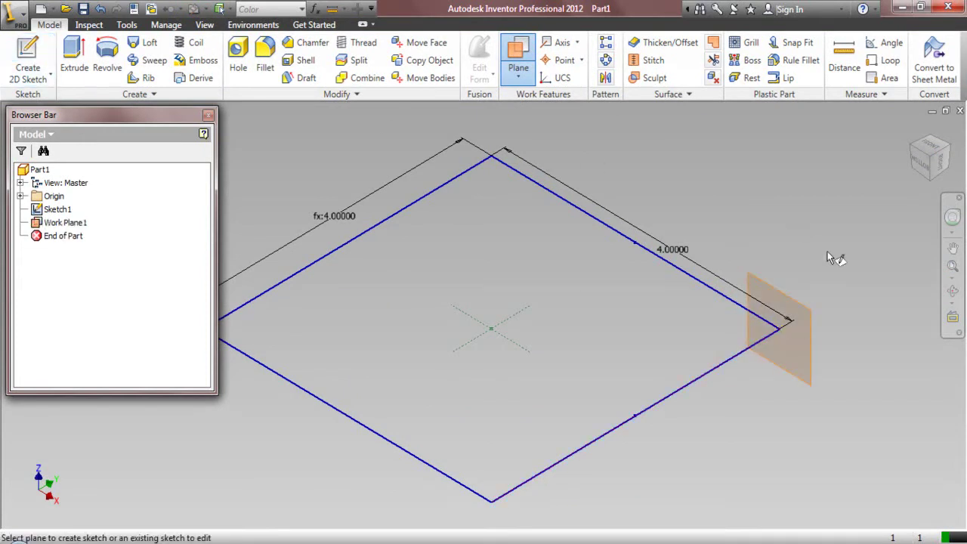
Start a sketch on the new work plane with the square's edge in that plane projected, and hide the work plane
click(811, 314)
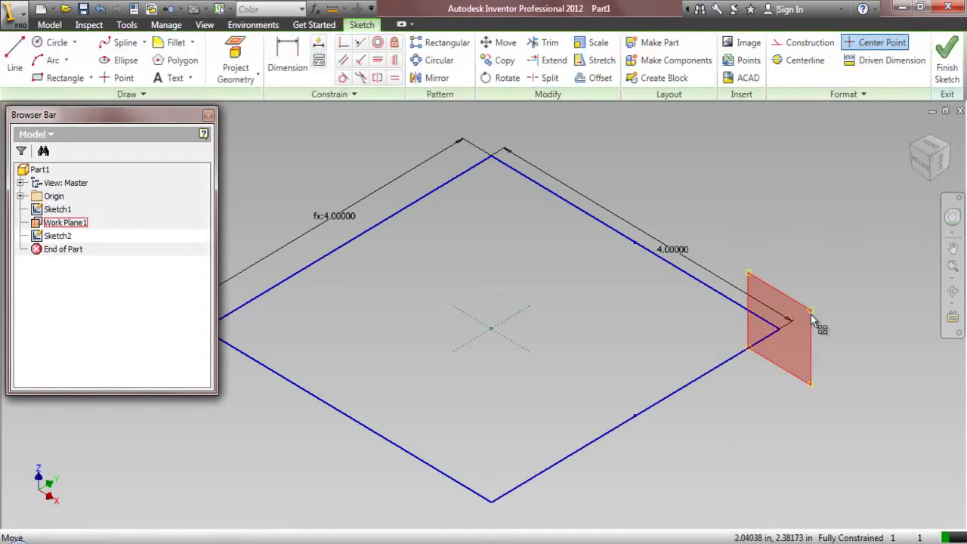
click(236, 58)
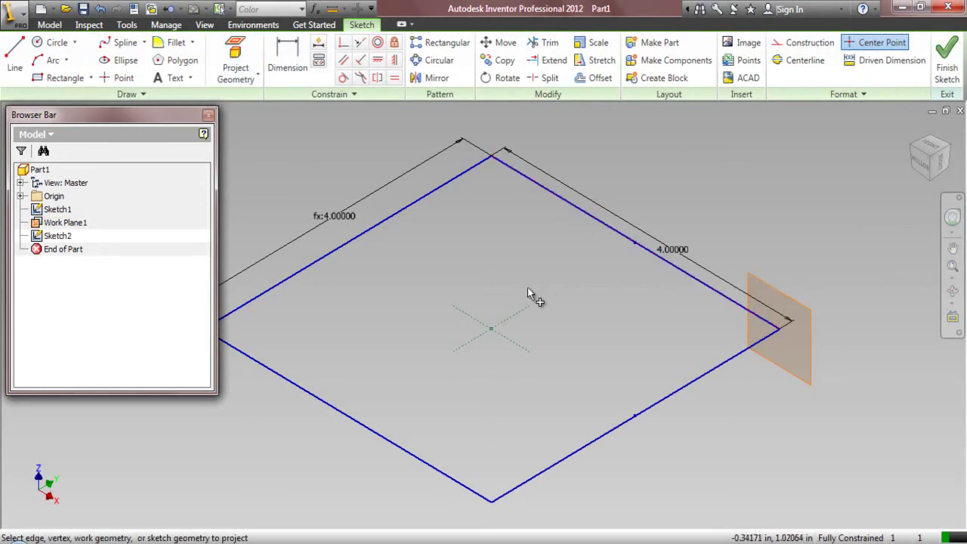
scroll(514, 308, down, 2)
right_click(514, 180)
click(468, 180)
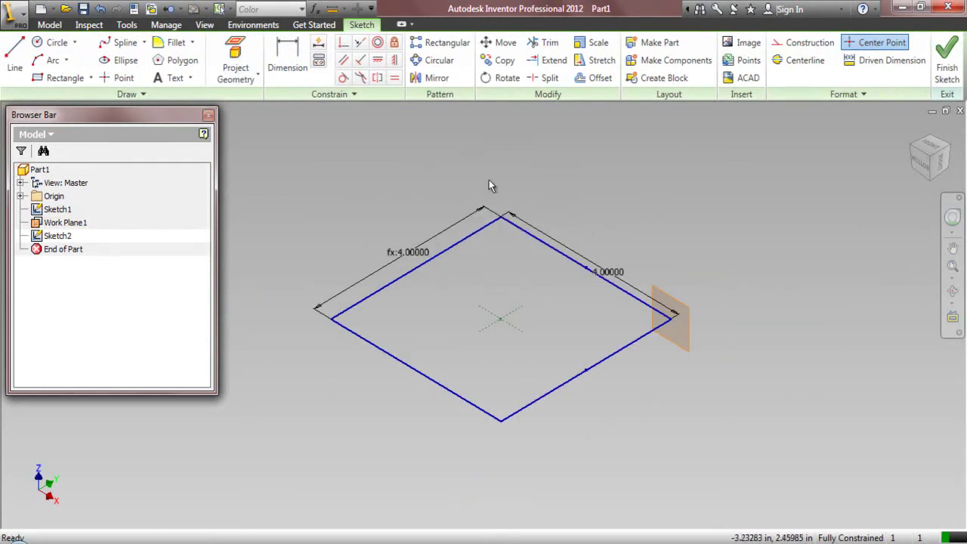
right_click(657, 291)
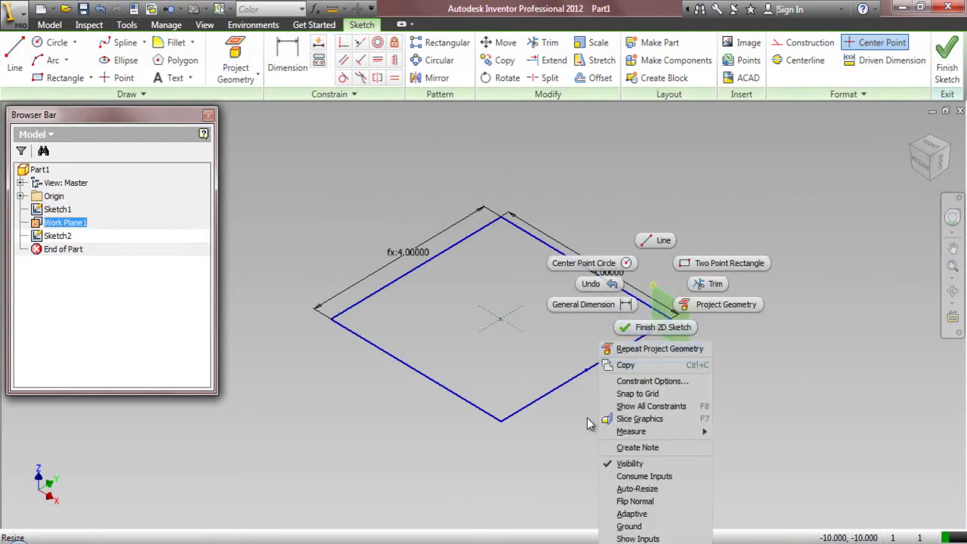
click(626, 464)
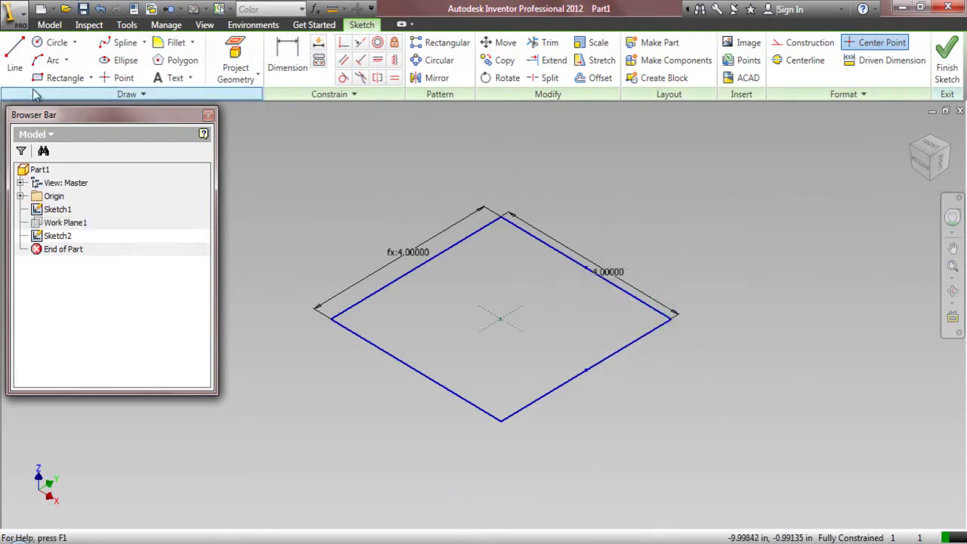
Draw a vertical line about 1.34 in up from the square's back corner and dimension it equal to the square's 4 in side
click(9, 67)
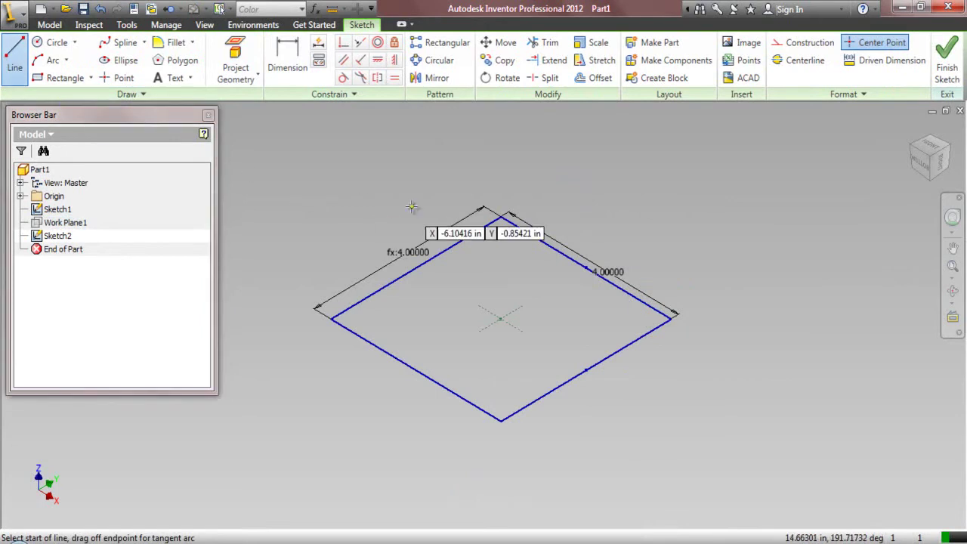
click(501, 217)
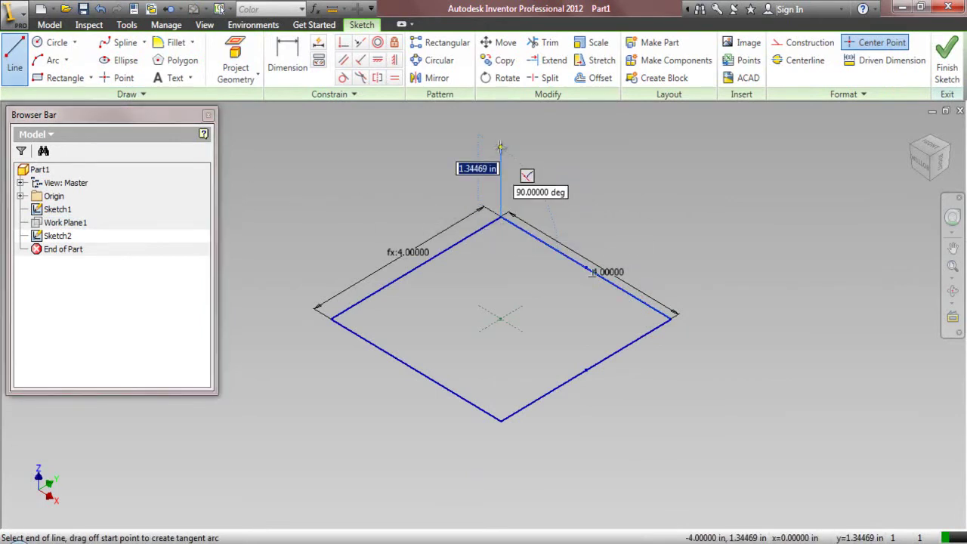
click(501, 147)
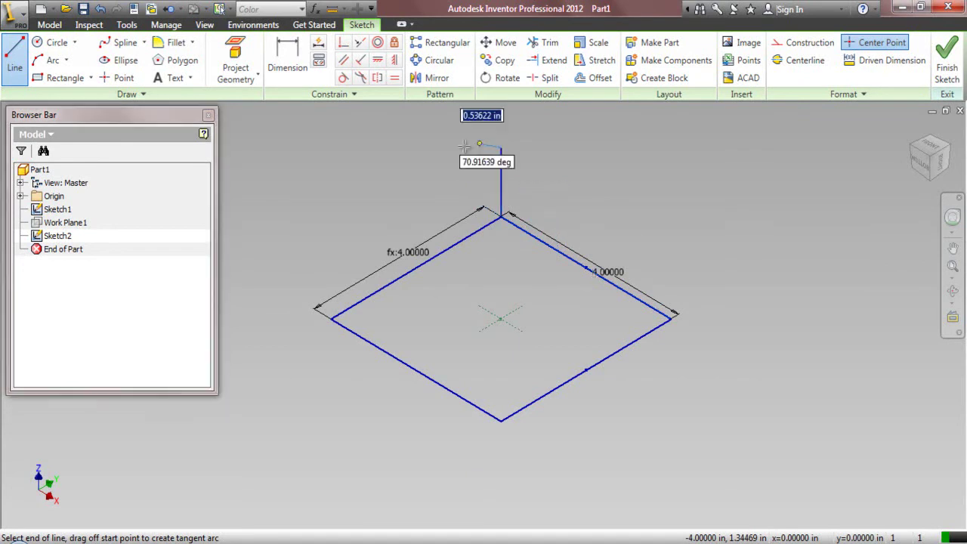
click(287, 67)
click(455, 173)
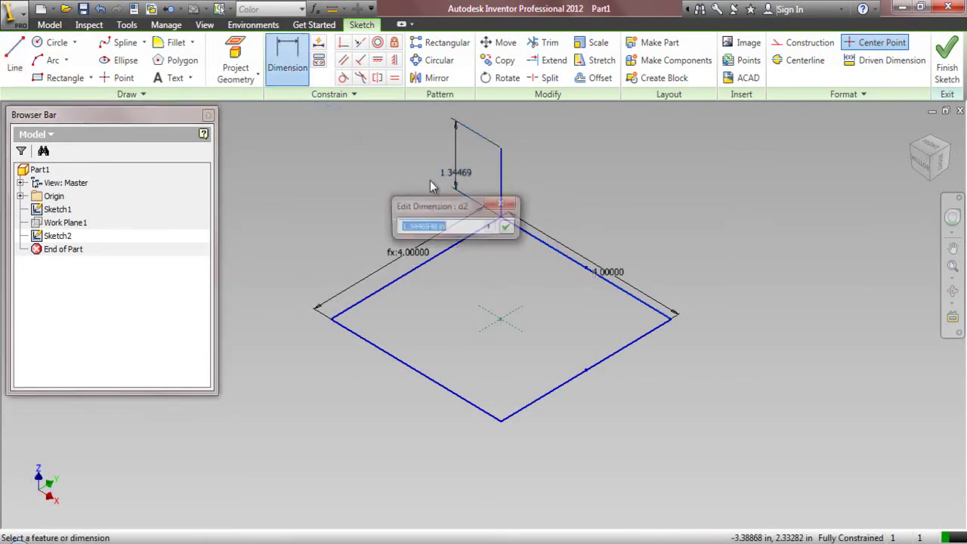
click(508, 228)
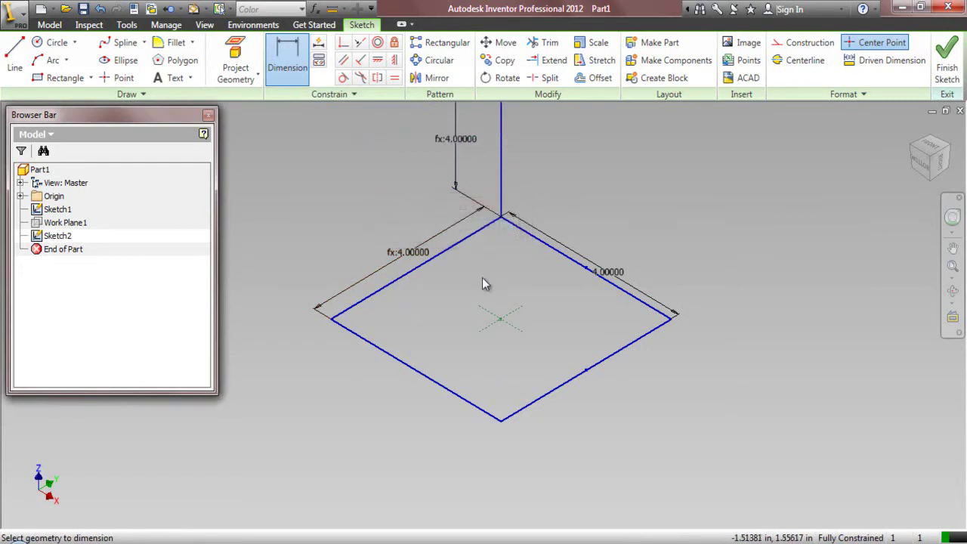
Draw a second vertical line about 3.66 in up from the square's right corner and dimension it equal to the first line's 4 in height
scroll(432, 370, up, 3)
click(14, 60)
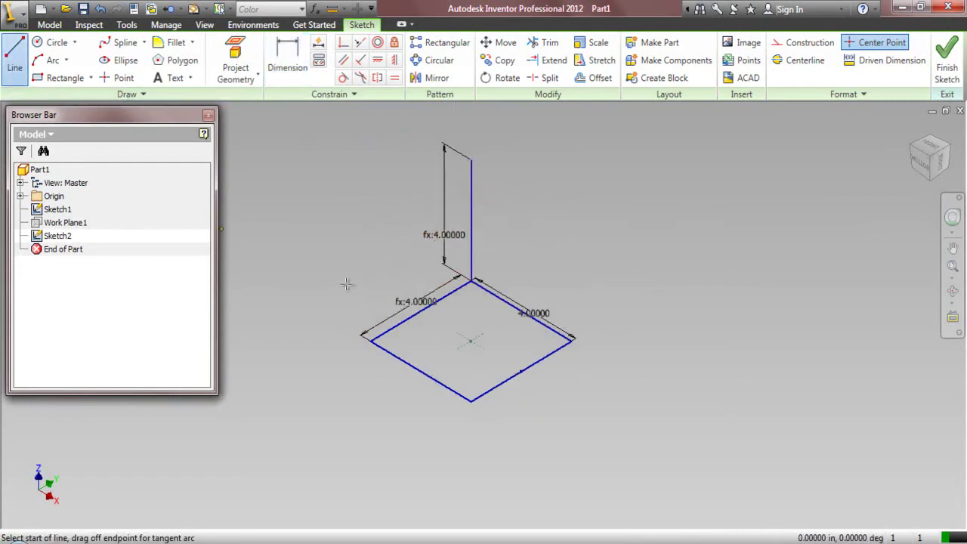
click(572, 342)
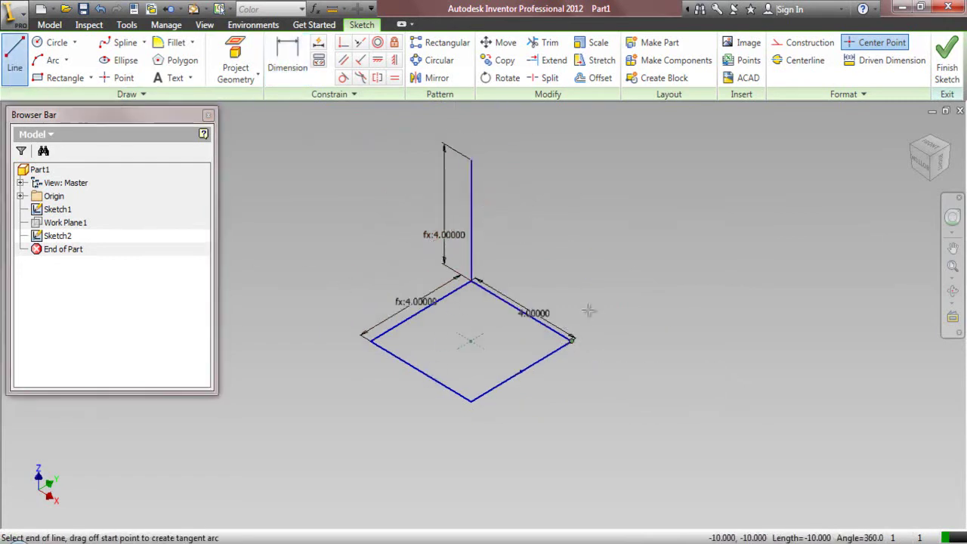
click(573, 231)
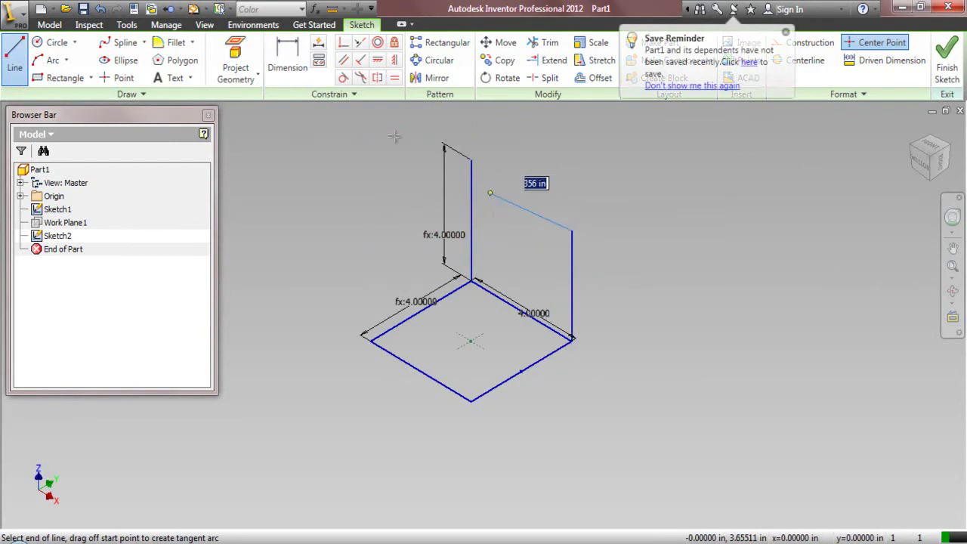
click(287, 67)
click(575, 272)
click(596, 277)
click(445, 240)
click(663, 345)
right_click(582, 195)
click(519, 188)
Connect the tops of the two vertical lines with a three-point arc of 3 in radius and finish the sketch
click(52, 61)
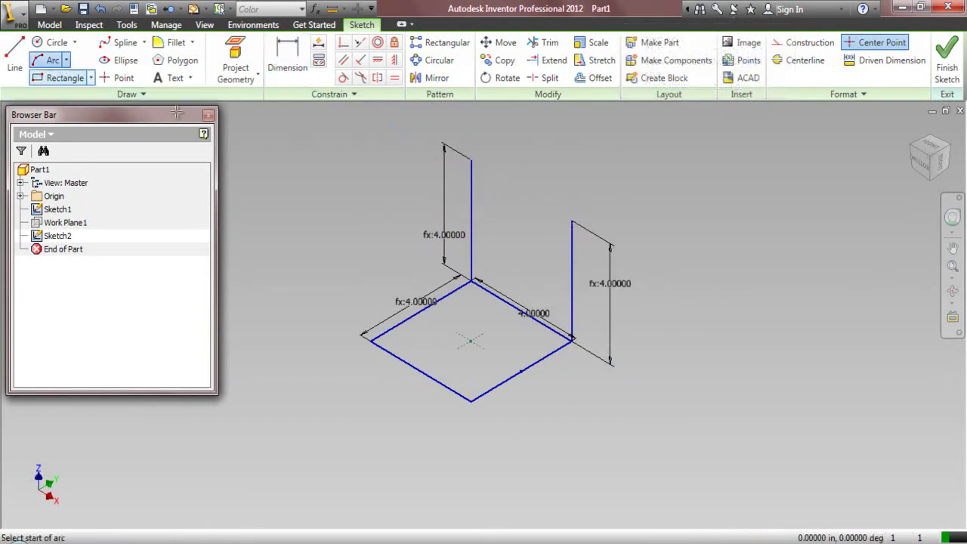
click(473, 161)
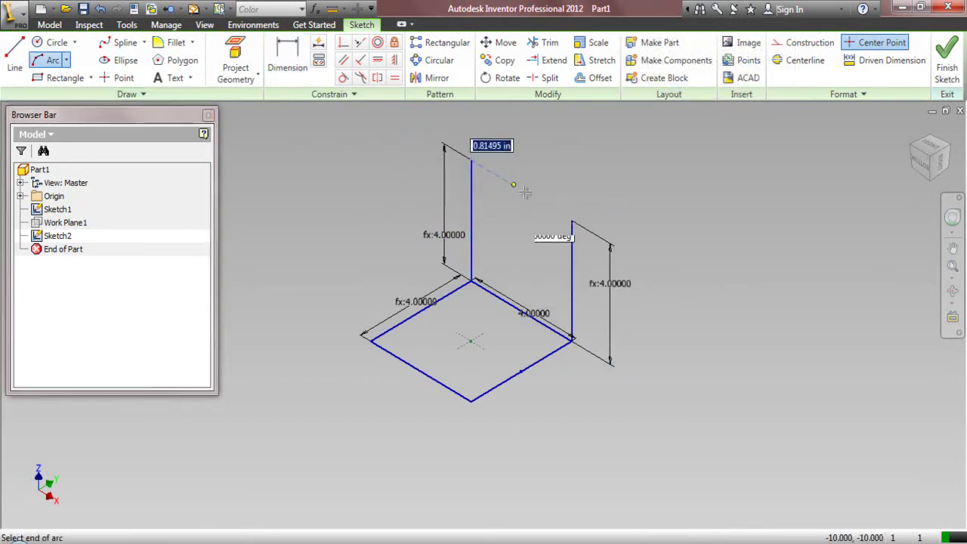
click(572, 221)
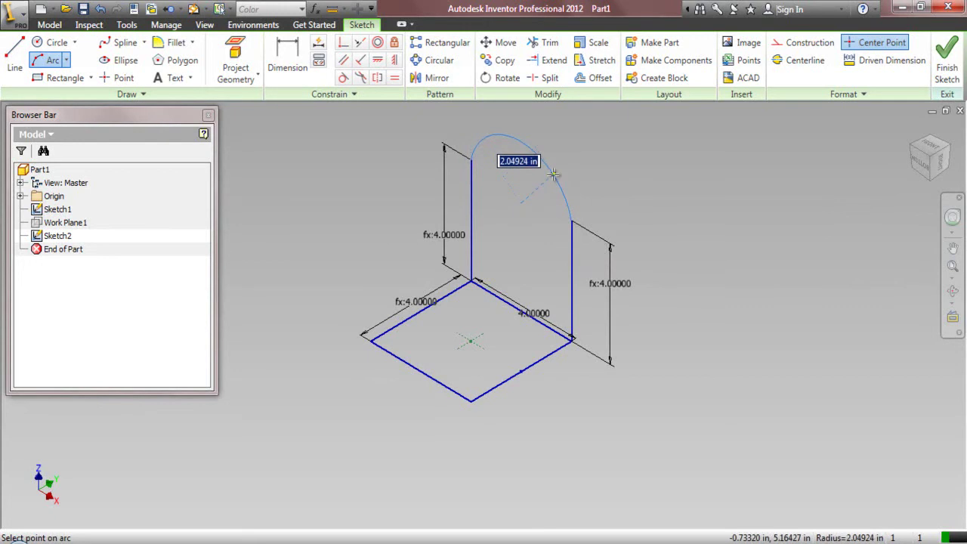
text(3)
key(Return)
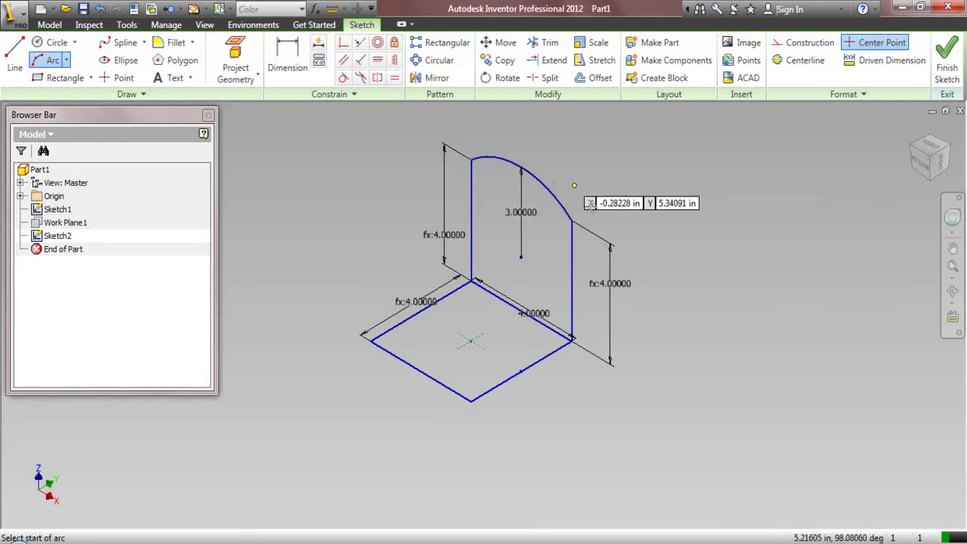
right_click(613, 219)
click(529, 218)
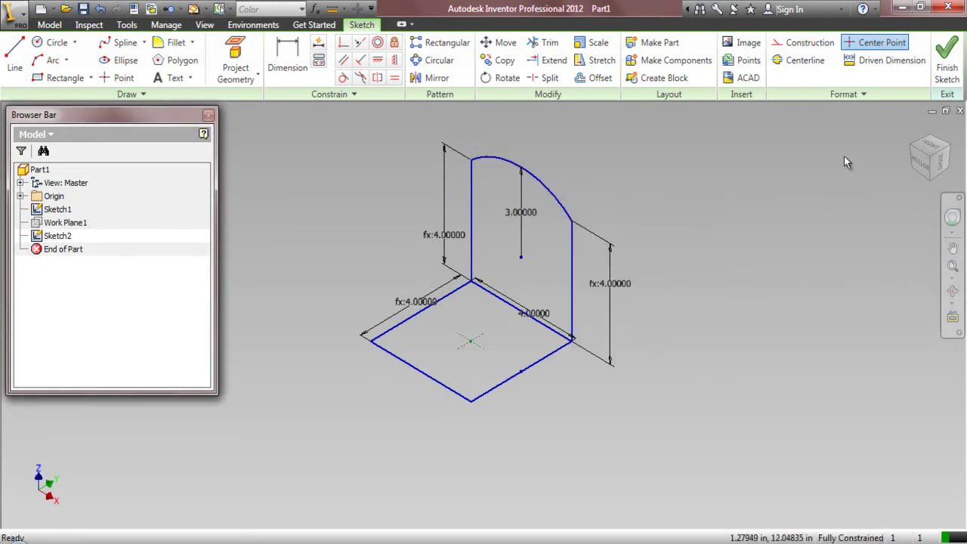
click(948, 57)
Create a work plane through the square's left corner, parallel to the arched profile, and start a sketch on it
click(518, 55)
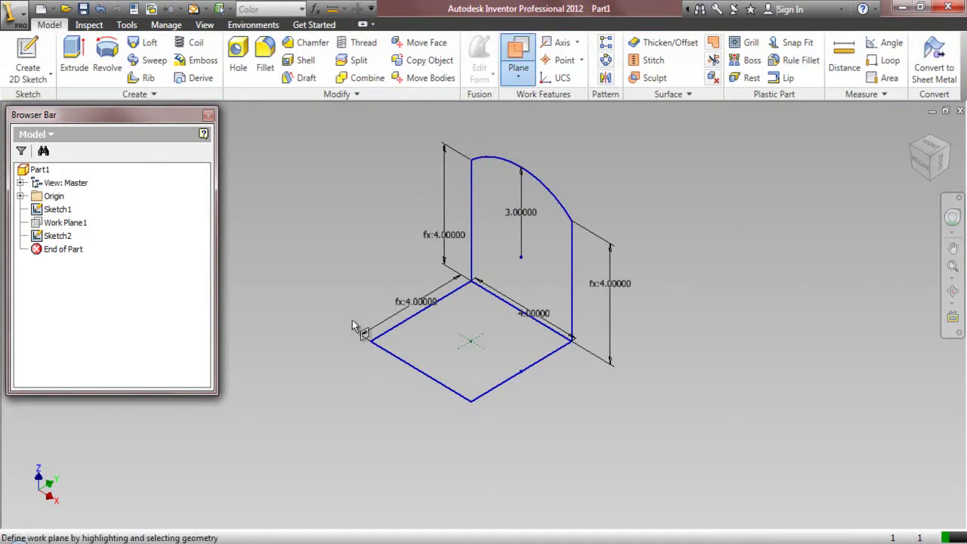
click(390, 337)
click(28, 60)
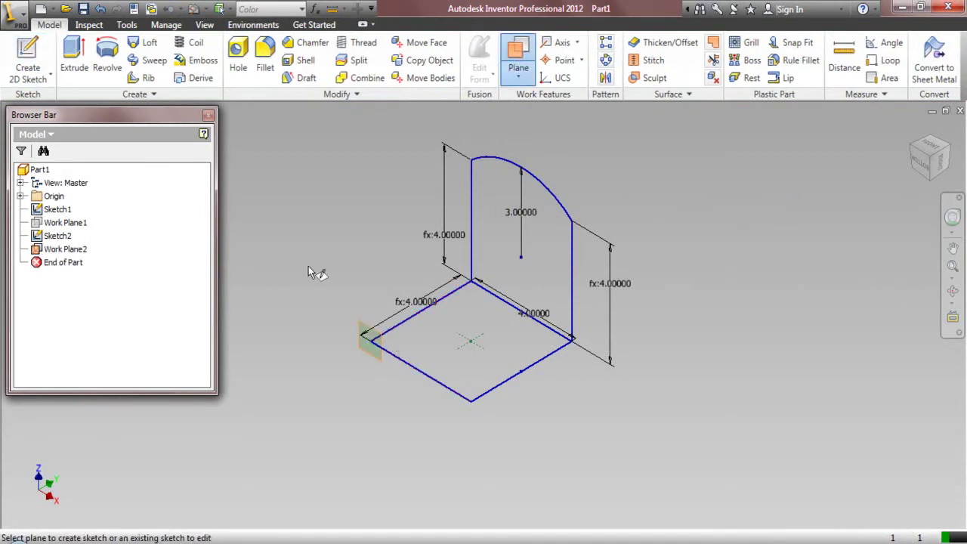
click(362, 330)
Project the arched profile's arc and vertical lines into the new sketch, finish it, and hide its work plane
click(524, 173)
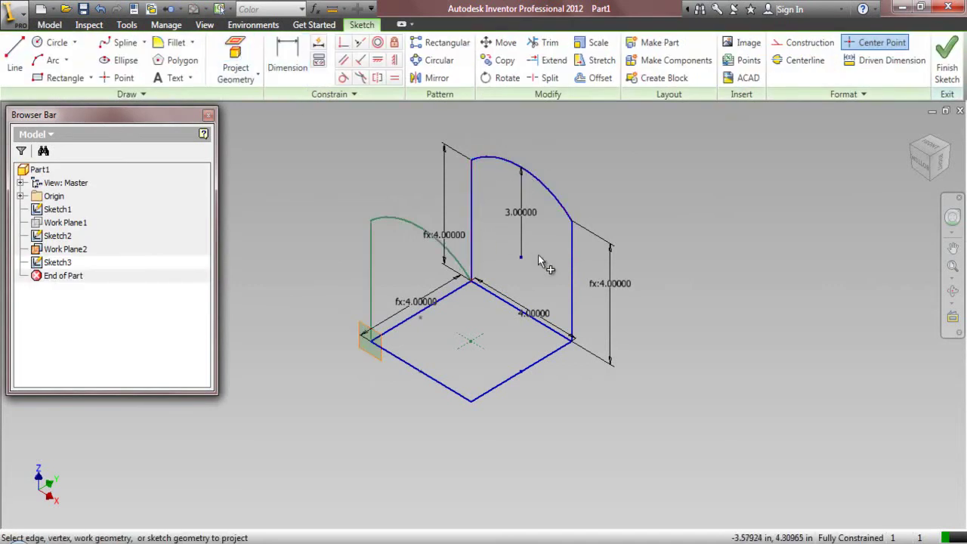
click(572, 276)
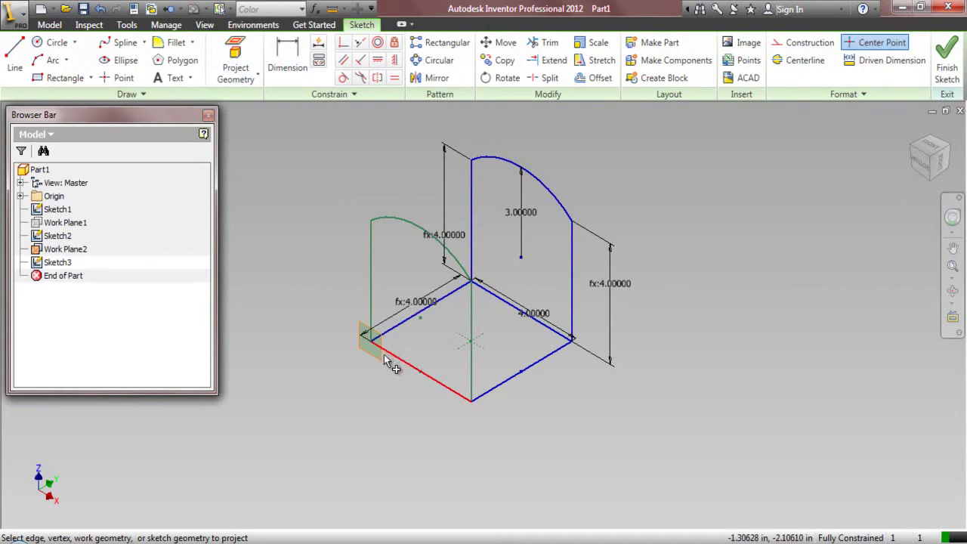
right_click(307, 220)
click(234, 218)
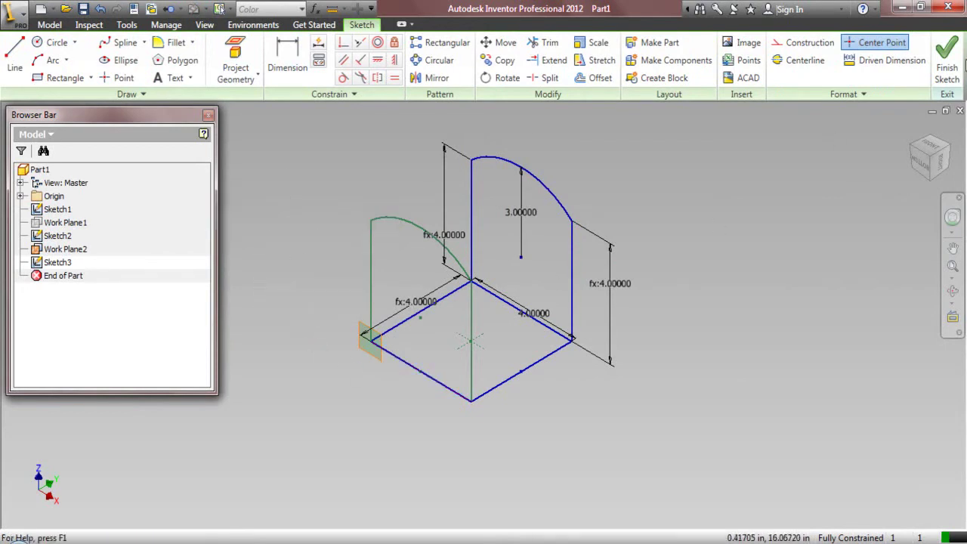
click(947, 66)
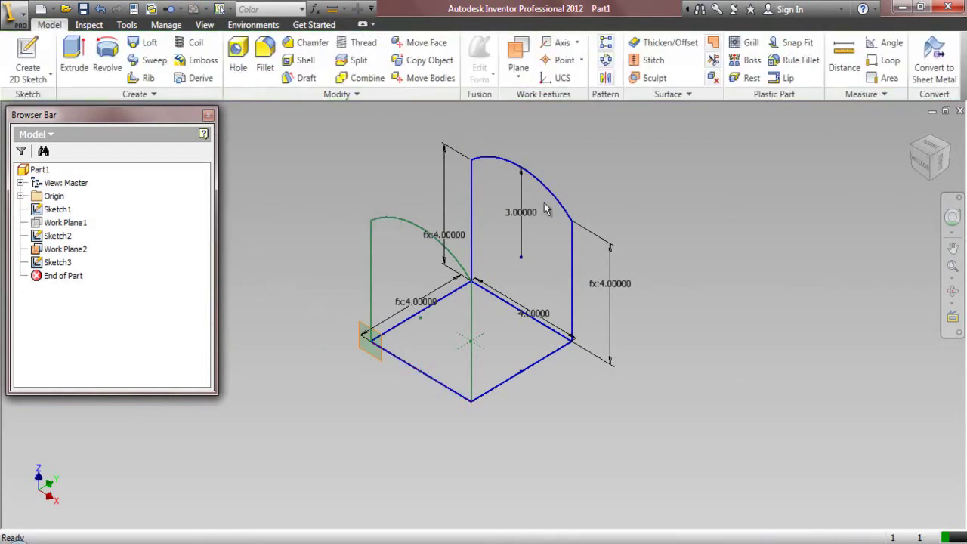
right_click(62, 248)
click(87, 362)
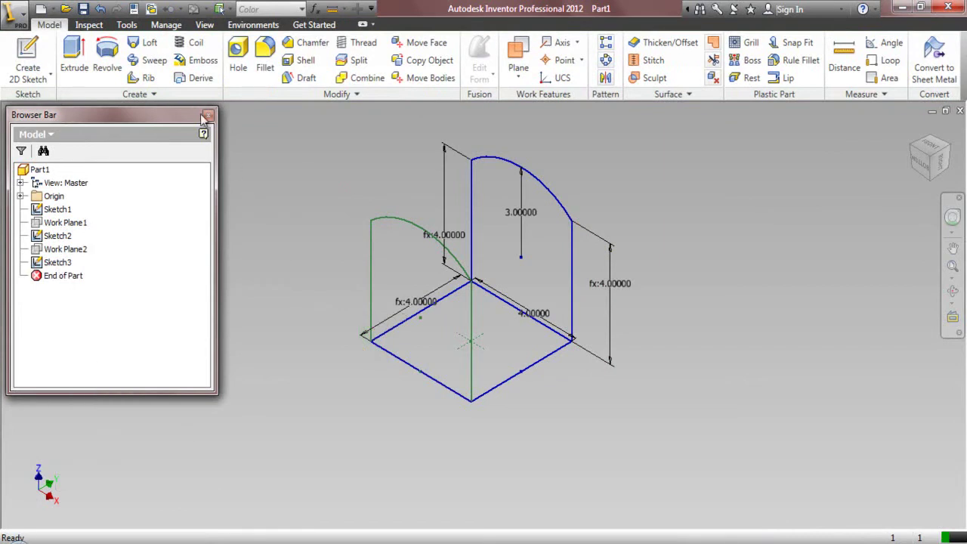
Create a vertical work plane at the square's right corner, perpendicular to the two arched profiles, and start a sketch on it
click(519, 56)
click(573, 346)
click(563, 340)
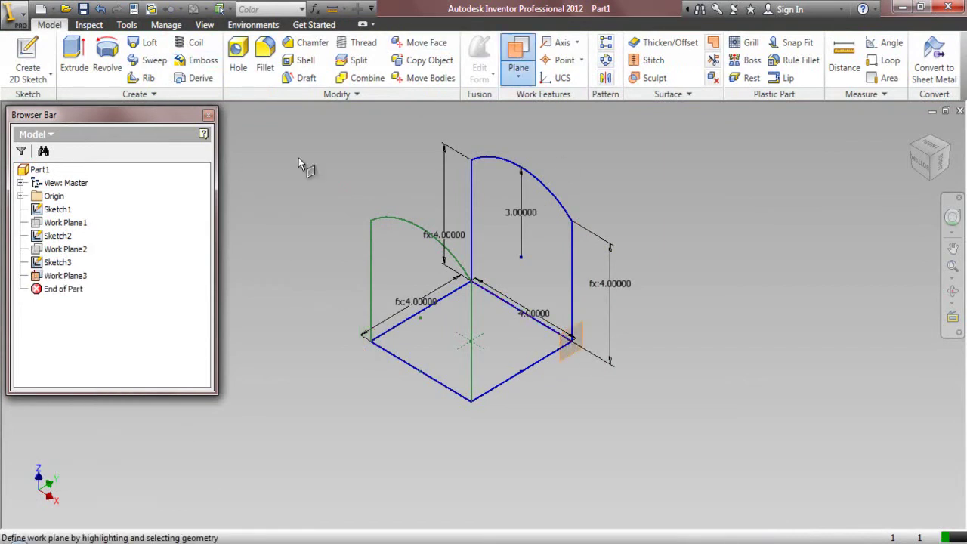
click(28, 57)
click(574, 340)
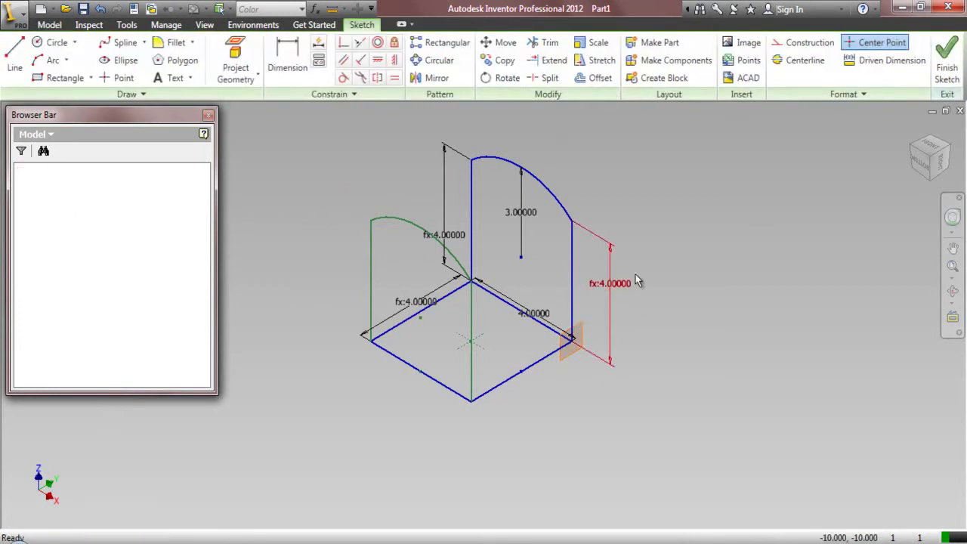
Draw a three-point arc of about 2.21 in radius between the tops of the front and right corner vertical lines
key(p)
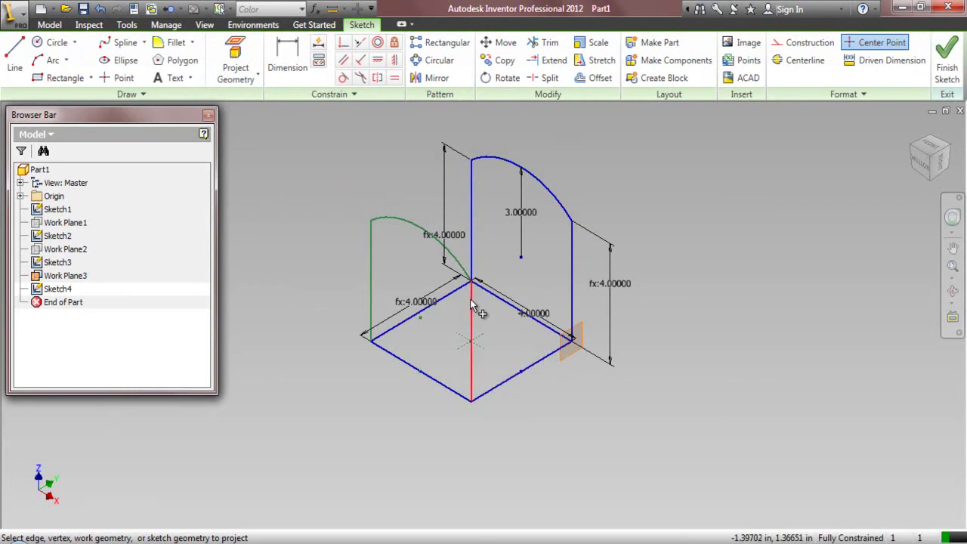
click(52, 60)
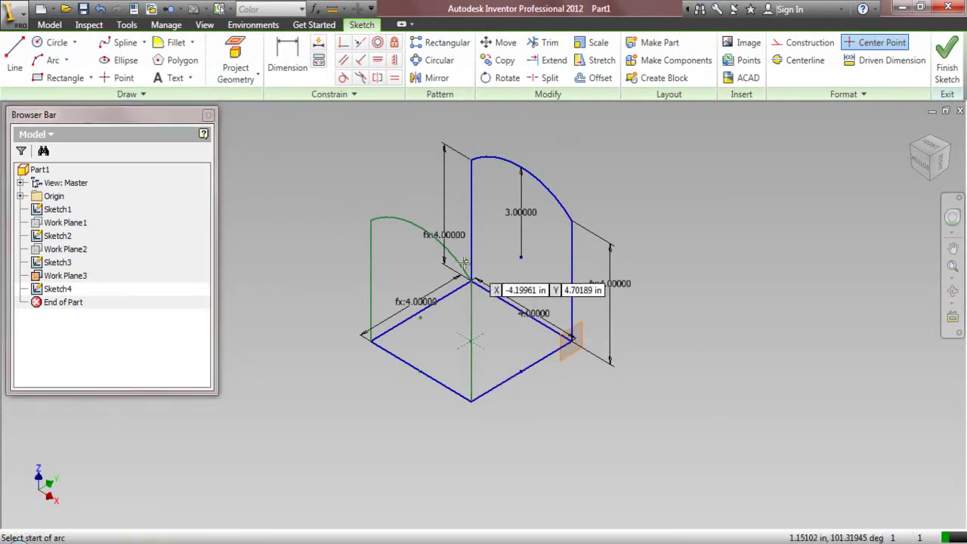
click(474, 281)
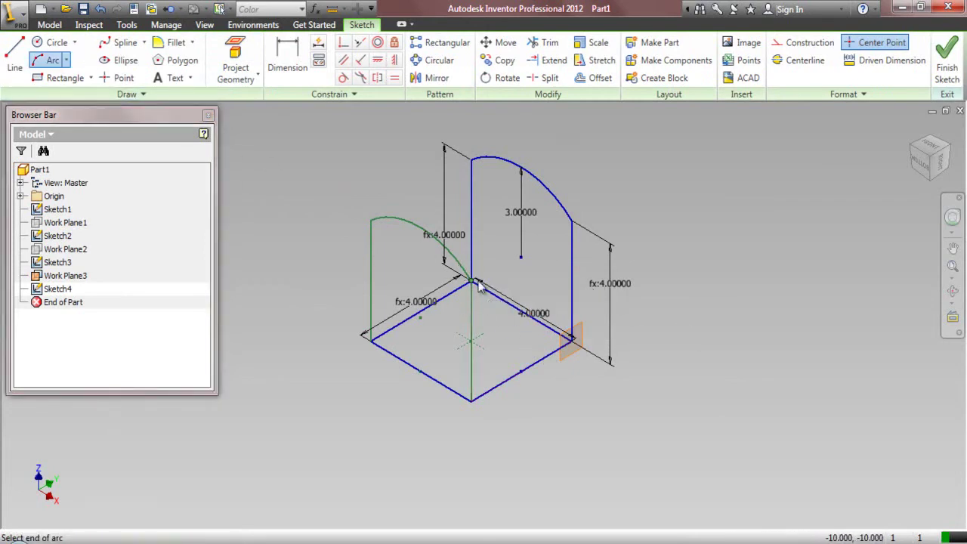
click(572, 221)
click(540, 205)
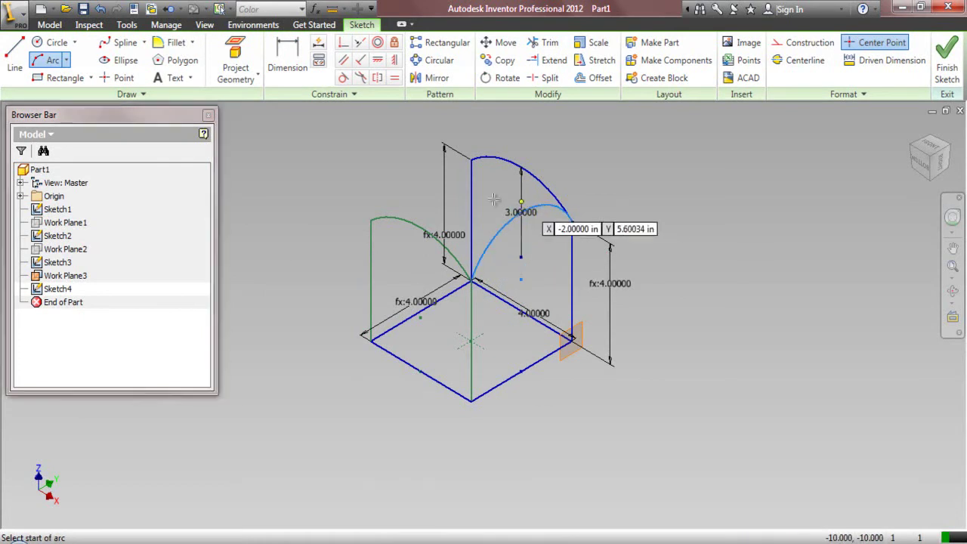
Dimension the new arc's radius and set it to d4 so it matches the first arch's 3 in radius
click(287, 66)
click(502, 229)
click(518, 256)
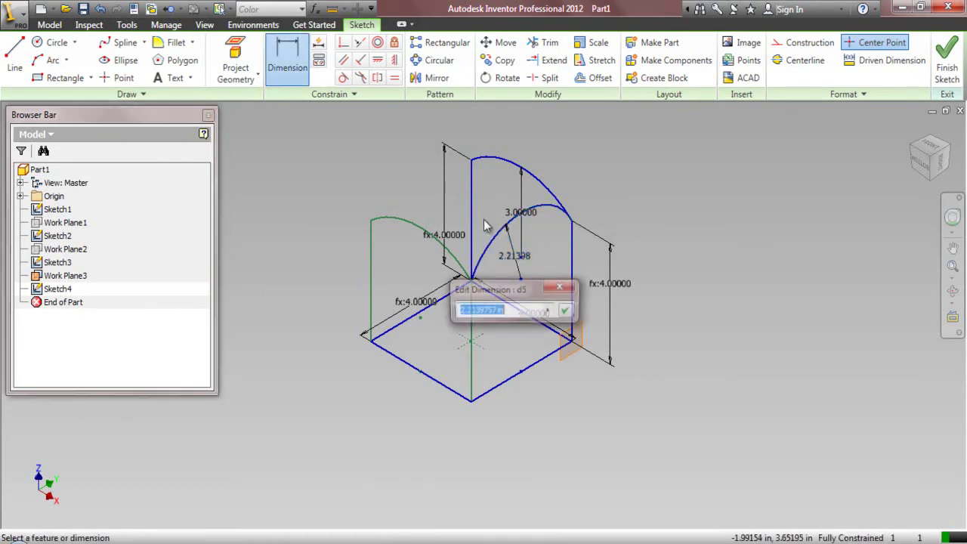
text(d4)
click(566, 310)
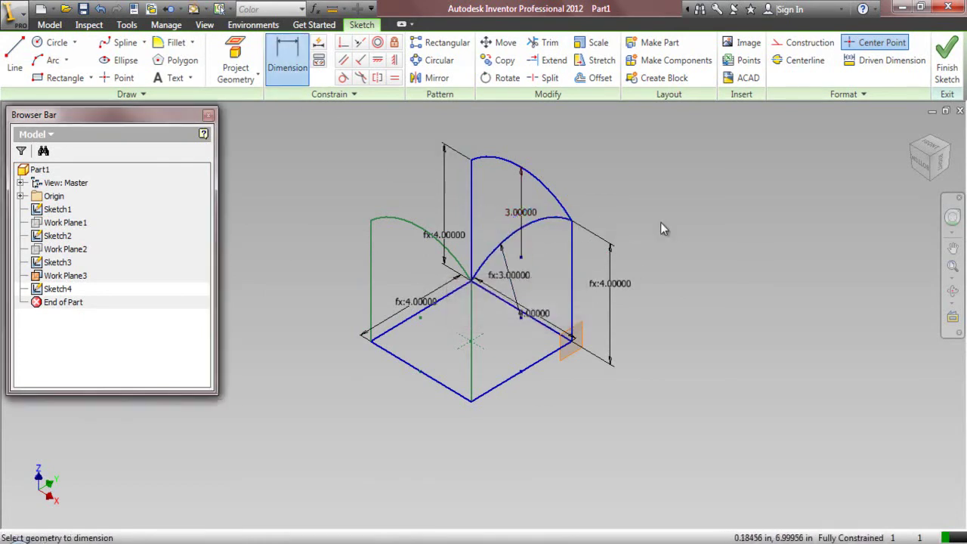
Finish the arc sketch and hide its work plane at the square's right corner
right_click(666, 200)
click(604, 200)
click(946, 59)
right_click(578, 338)
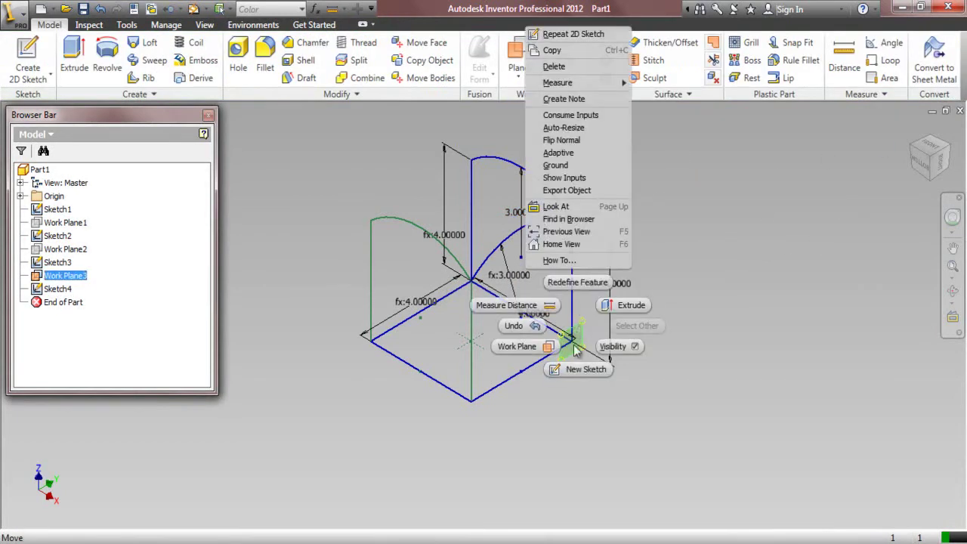
click(620, 345)
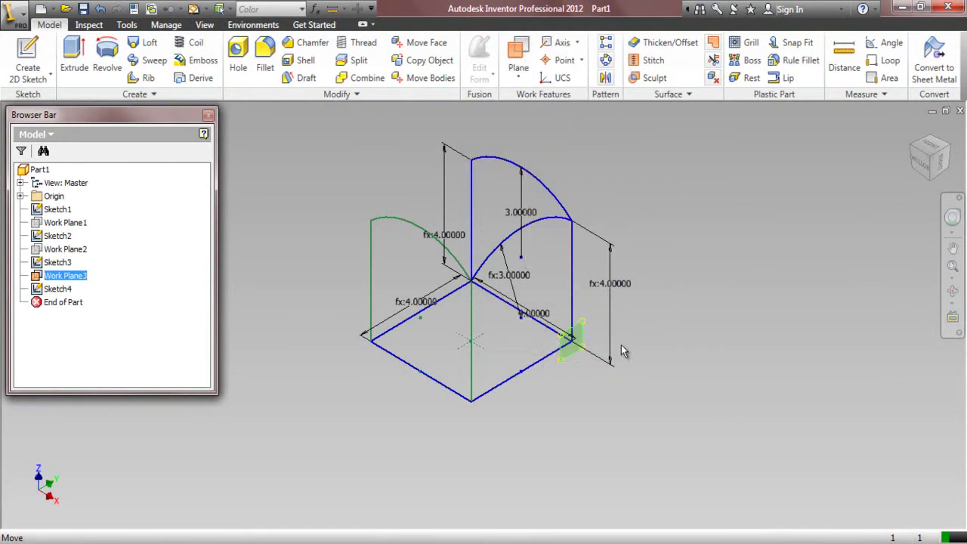
Create a vertical work plane at the square's left corner, parallel to the right-hand arc's plane, and start a sketch on it
click(509, 39)
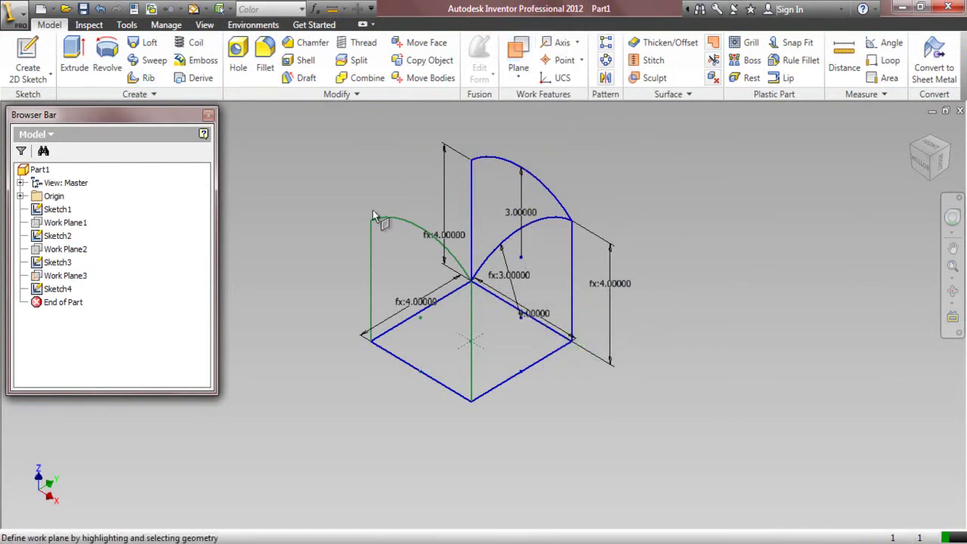
click(371, 346)
click(381, 349)
key(s)
click(369, 352)
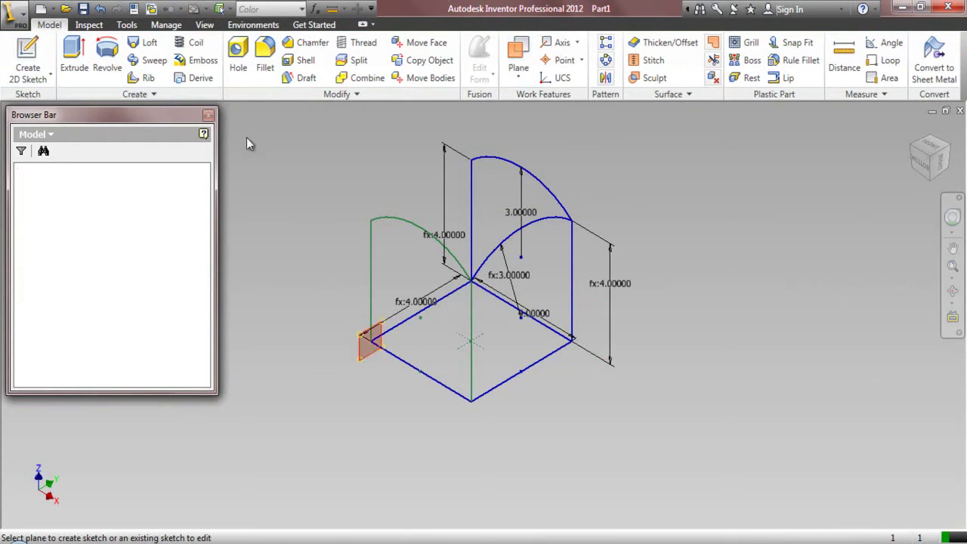
Draw a three-point arc of about 3.43 in radius between the tops of the left and rear corner vertical lines
click(370, 268)
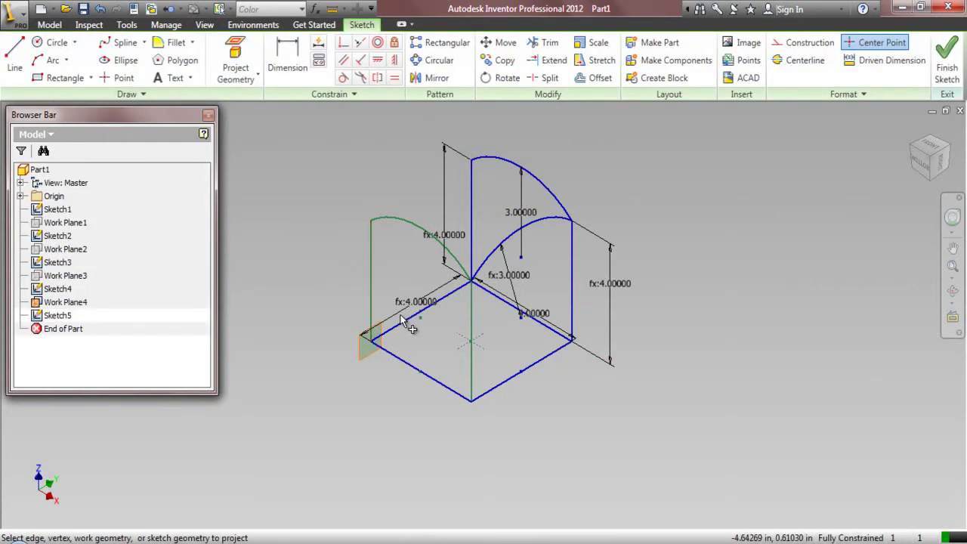
right_click(271, 125)
click(226, 126)
click(51, 61)
click(369, 221)
click(469, 159)
click(439, 162)
Dimension the left-rear arc's radius and link it to the first arch's 3 in radius dimension
click(287, 67)
click(413, 184)
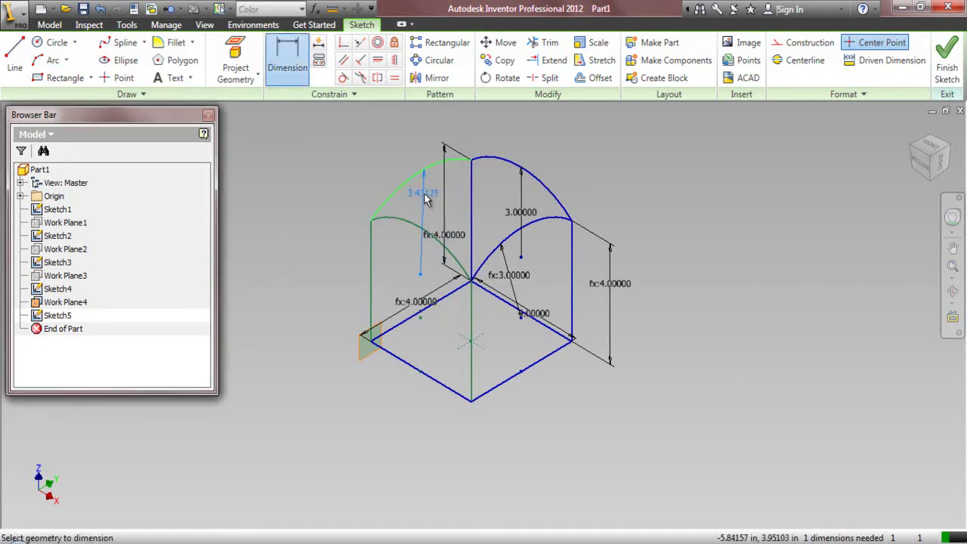
click(423, 192)
click(520, 212)
click(474, 250)
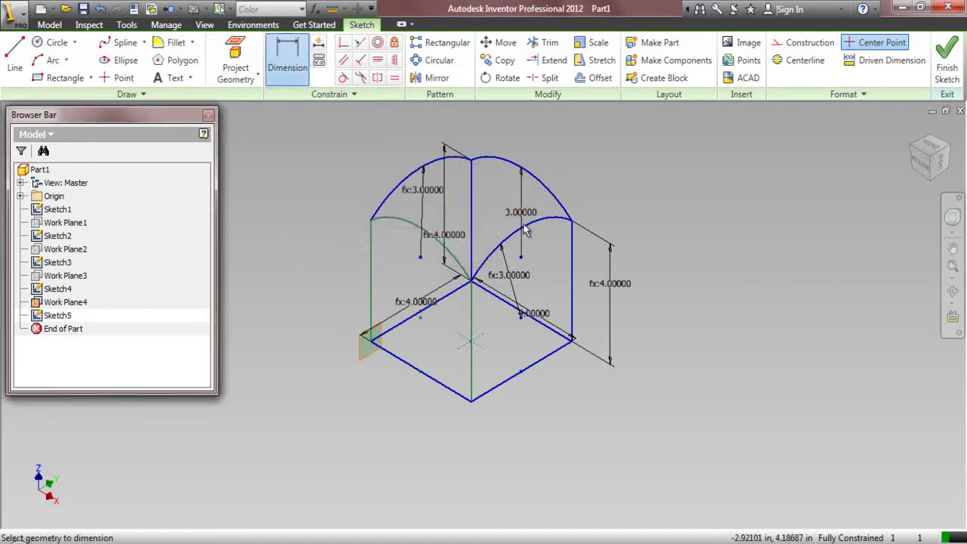
Finish the left-rear arc sketch and hide its work plane
click(946, 60)
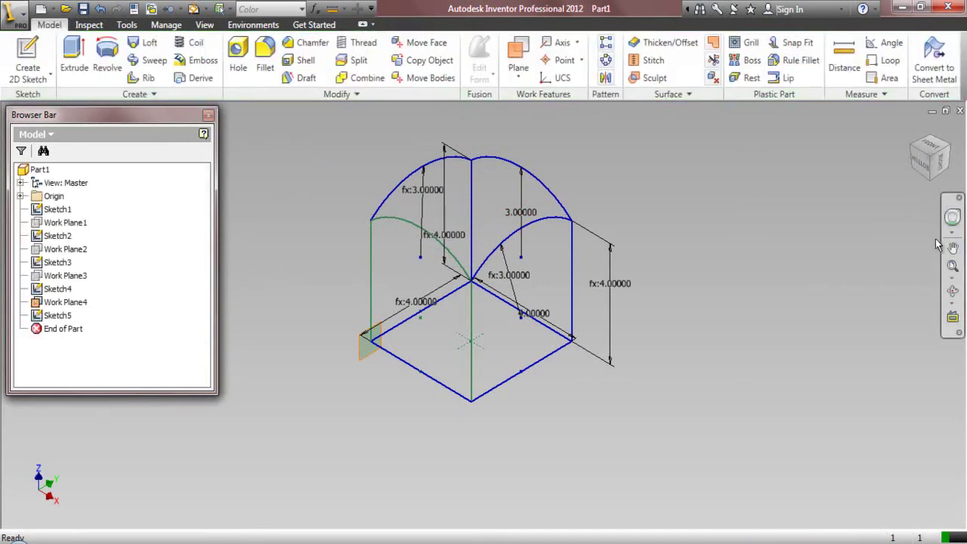
click(953, 266)
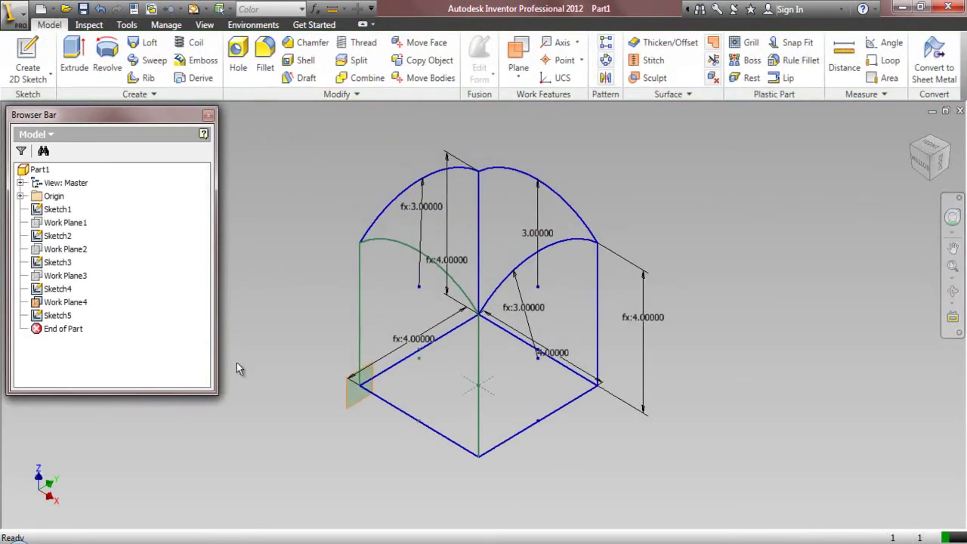
right_click(348, 402)
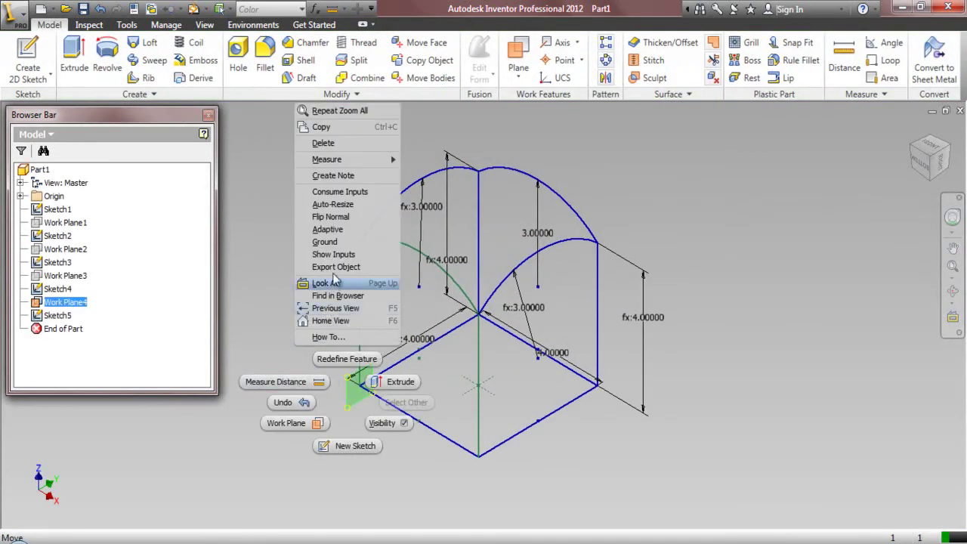
click(387, 426)
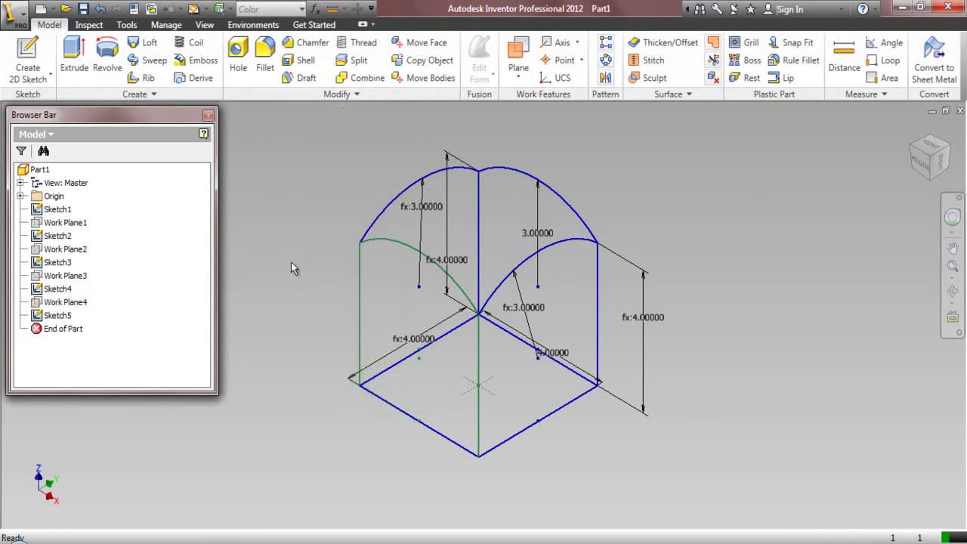
Make the origin's XY plane visible
click(21, 195)
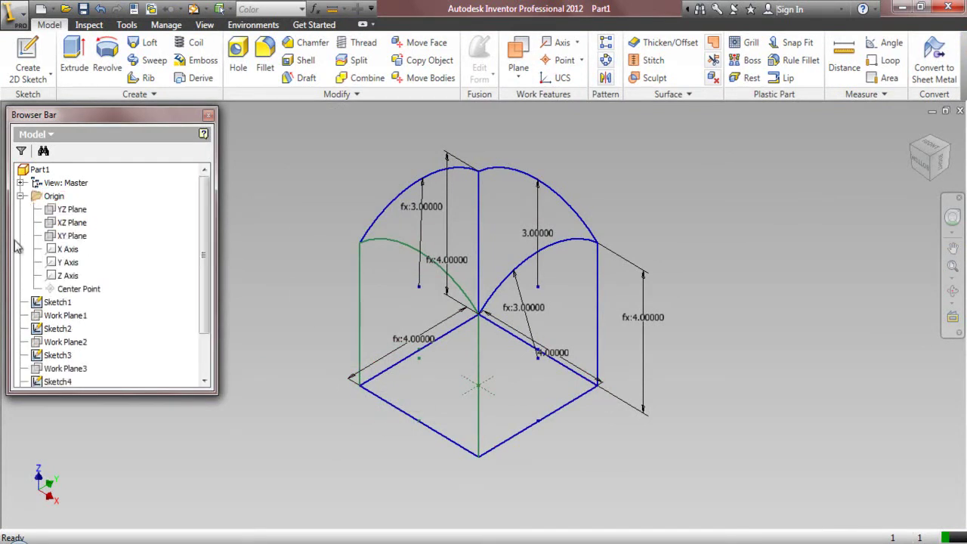
click(73, 235)
right_click(73, 235)
click(84, 263)
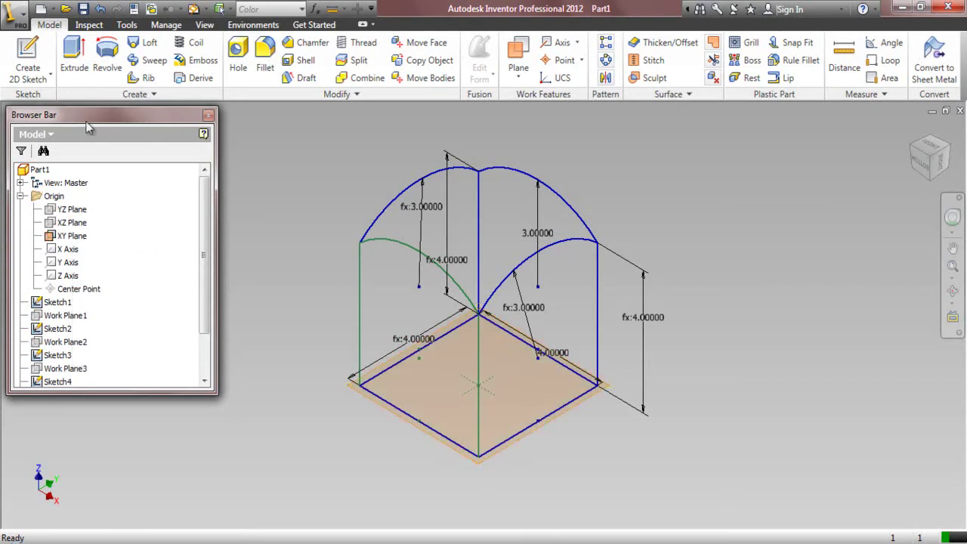
Start a sketch on a new work plane offset upward from the XY plane to above the arch tops
click(37, 56)
drag(356, 388, 340, 281)
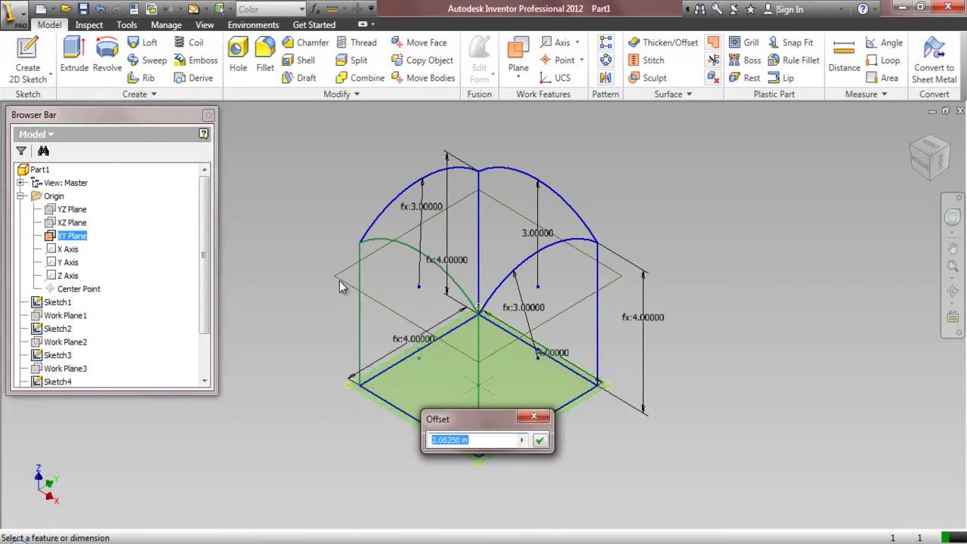
text(5/8)
key(Return)
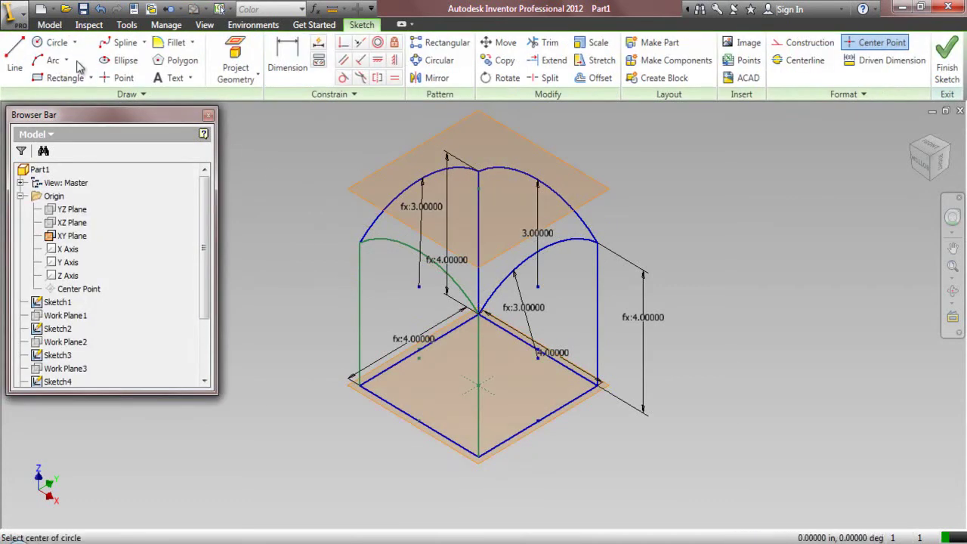
Draw a 3.125 in diameter circle centered on the projected origin of the upper sketch plane
click(57, 43)
click(479, 189)
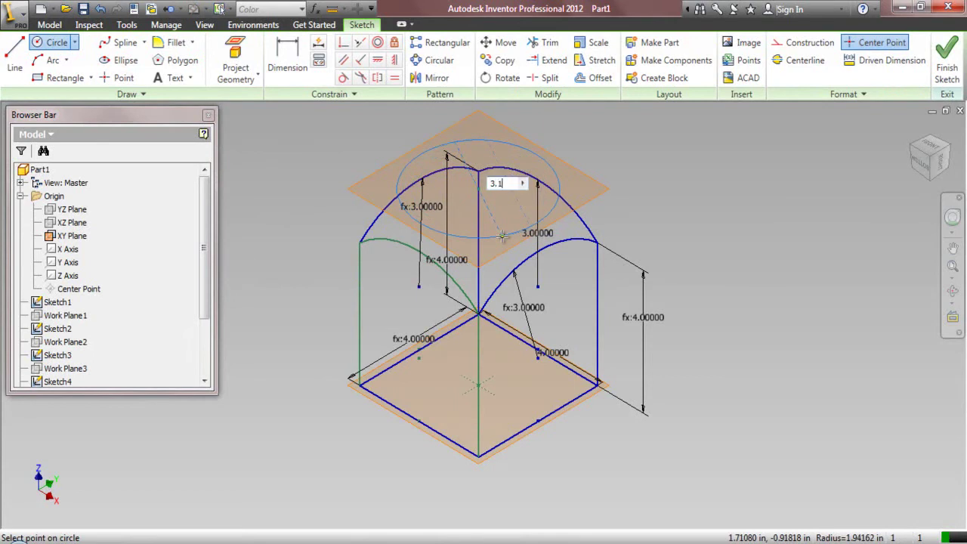
text(3.125)
key(Return)
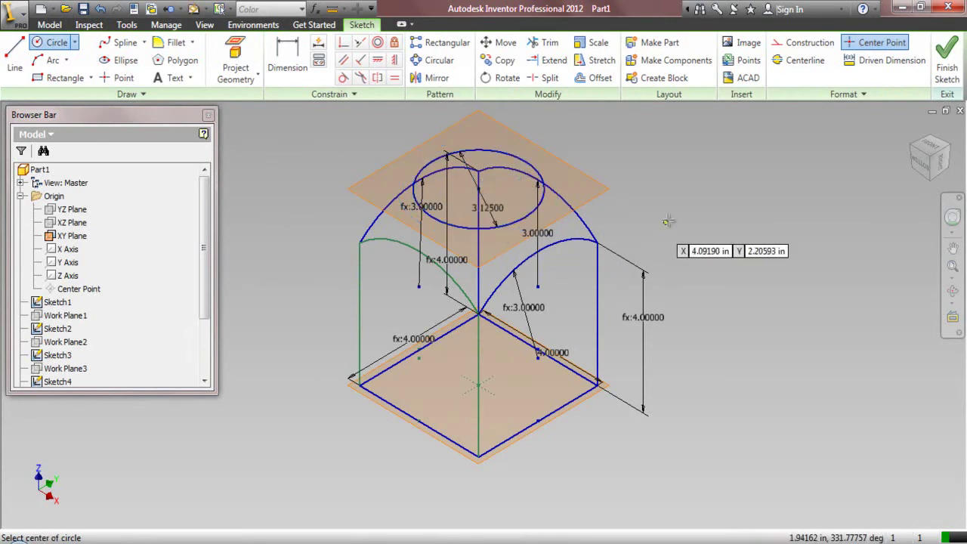
right_click(673, 213)
click(596, 214)
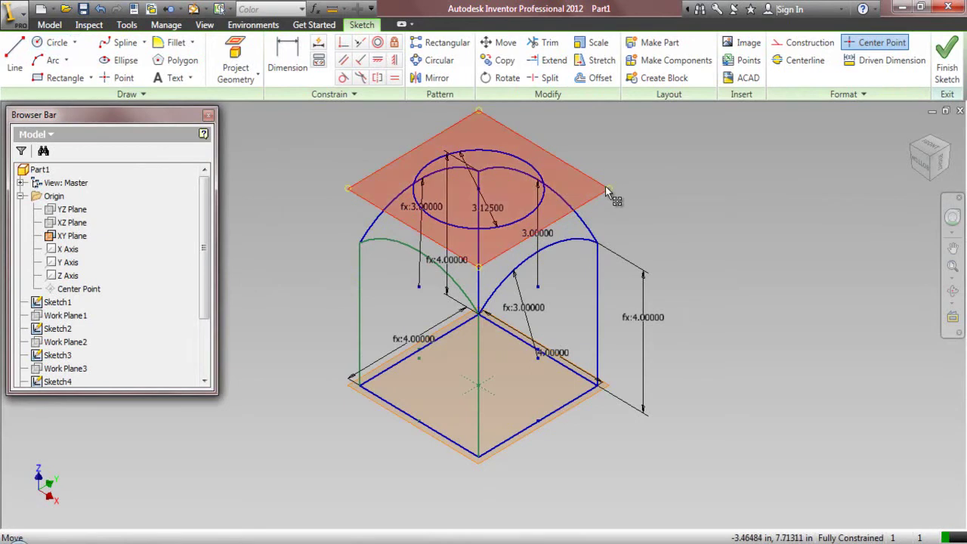
Hide the upper work plane, finish the circle sketch, and collapse the origin folder in the model tree
click(604, 185)
right_click(604, 186)
click(647, 367)
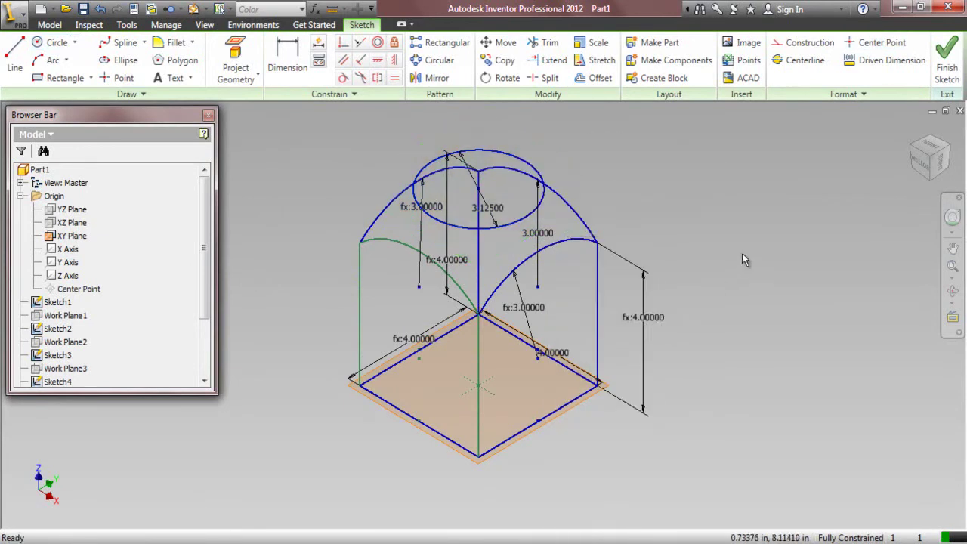
click(946, 66)
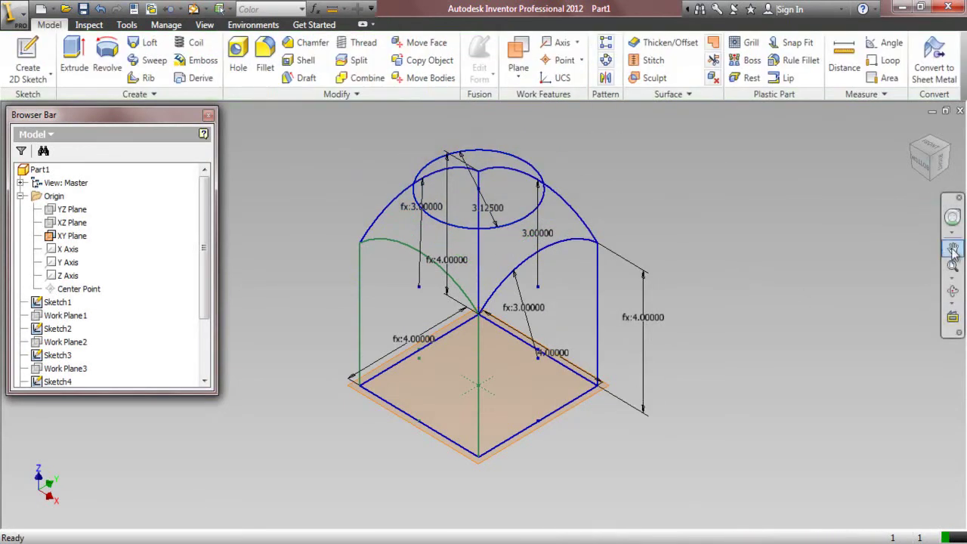
right_click(127, 256)
click(155, 388)
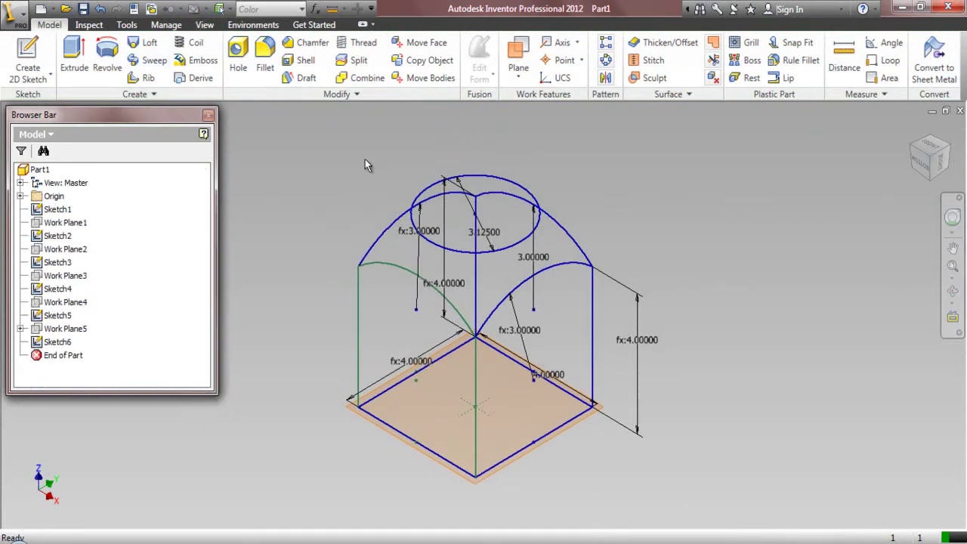
Start a sketch on the XY plane and draw a 2.5 in diameter circle centered on the origin
click(28, 57)
click(347, 415)
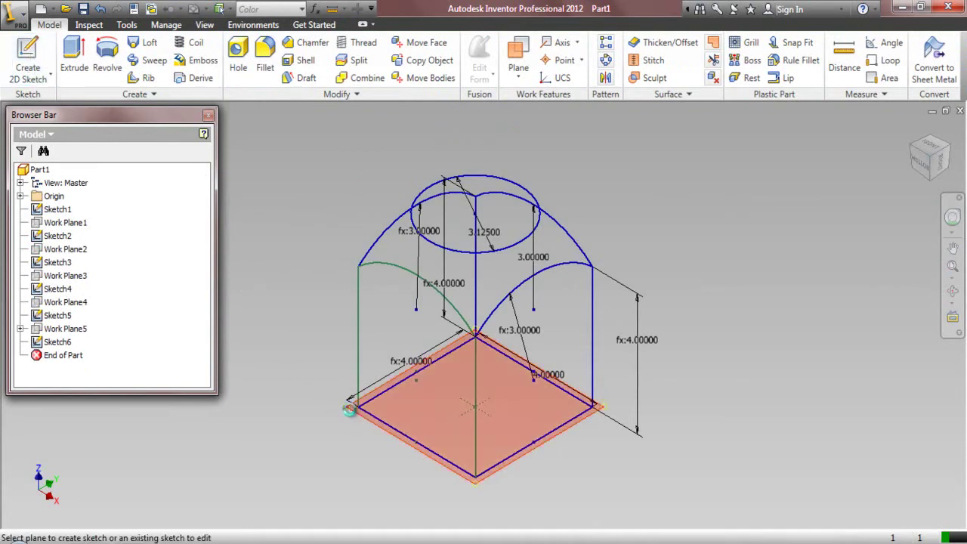
click(36, 45)
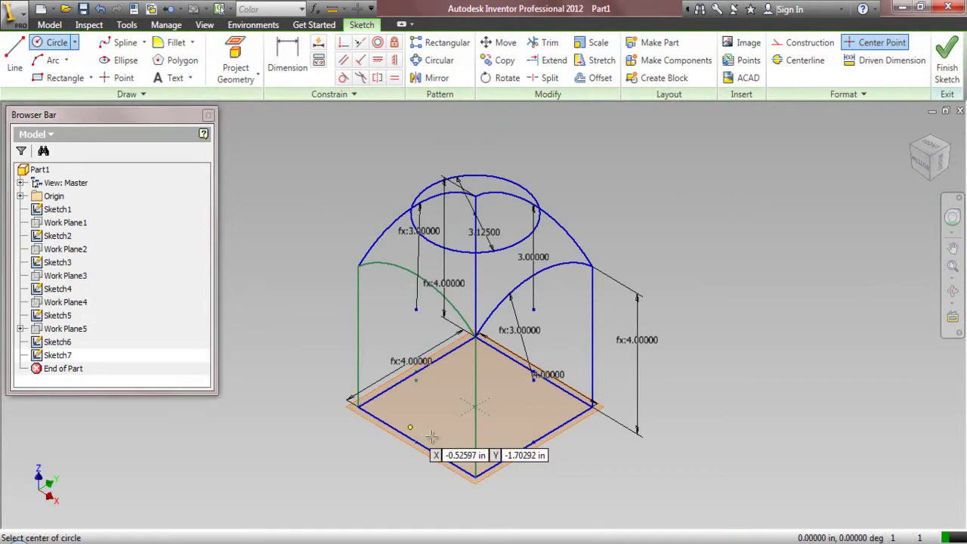
click(475, 407)
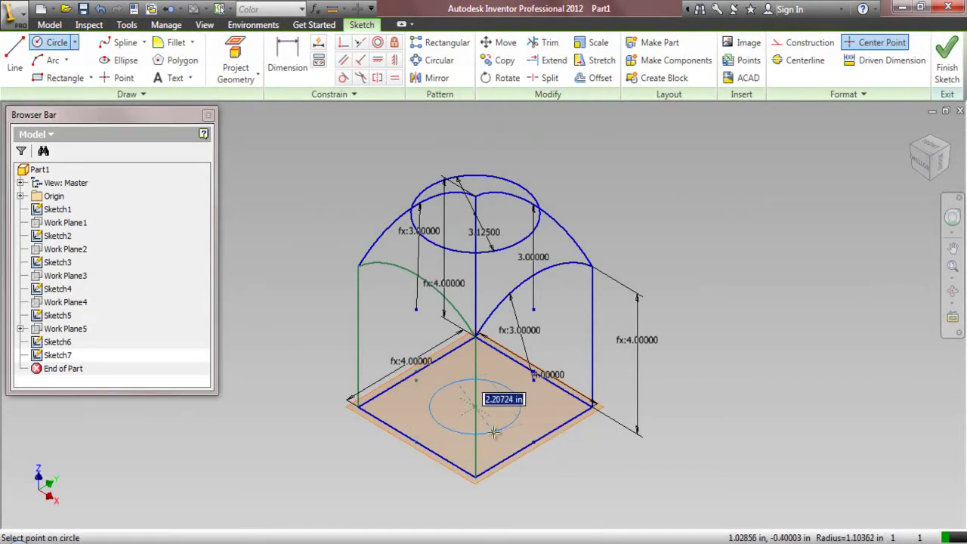
key(Return)
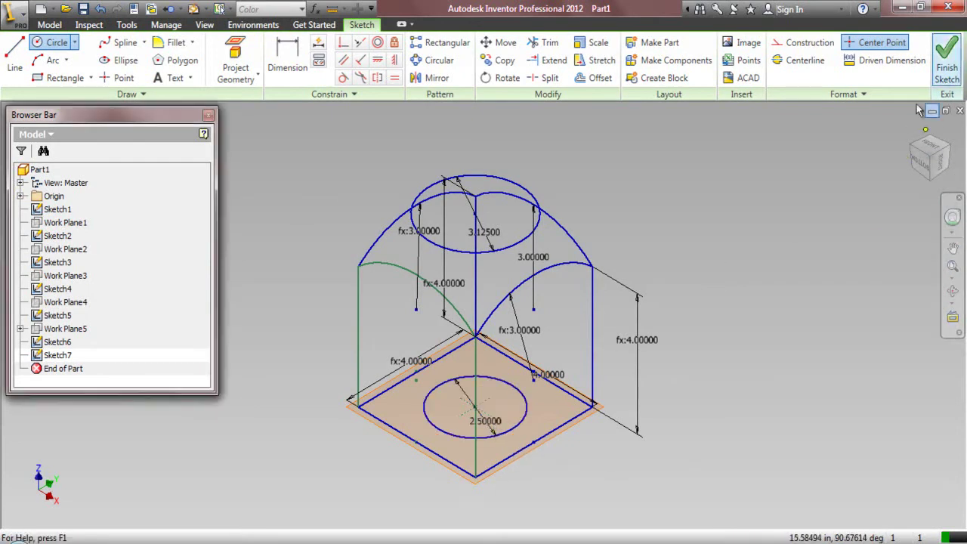
Finish the base circle sketch and start another sketch on a new work plane offset slightly above the XY plane
click(23, 76)
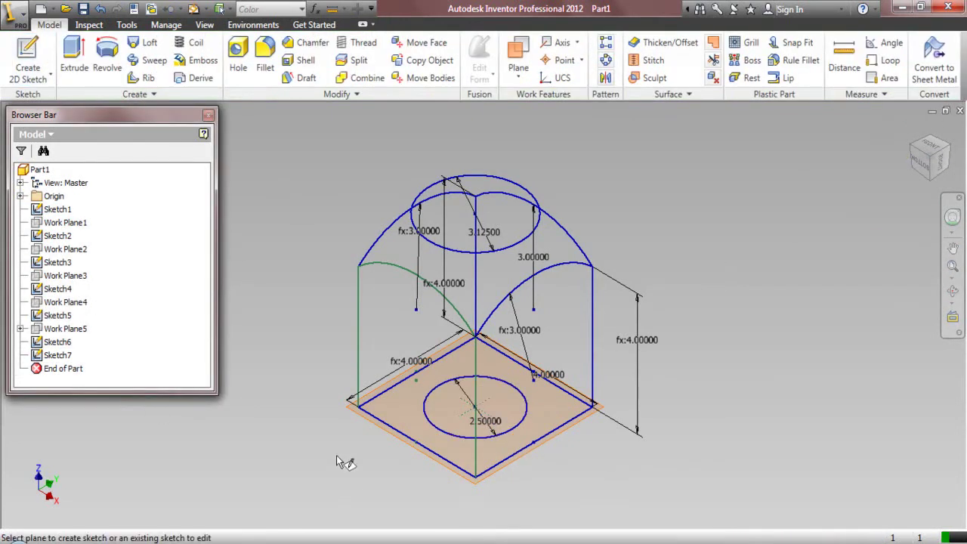
drag(352, 412, 352, 377)
text(1/8)
key(Return)
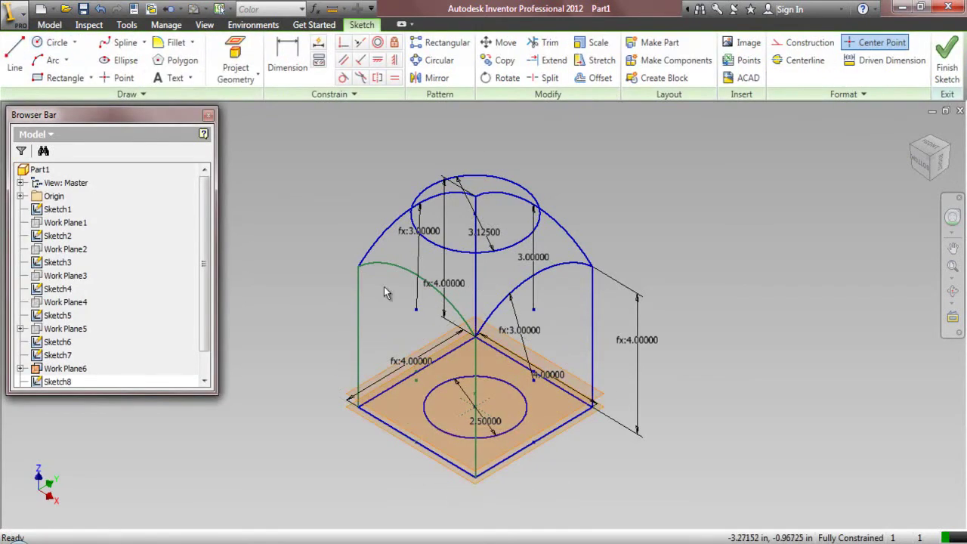
Draw a 0.375 in diameter circle centered on the projected origin of the sketch plane just above the base
click(56, 42)
scroll(468, 412, up, 3)
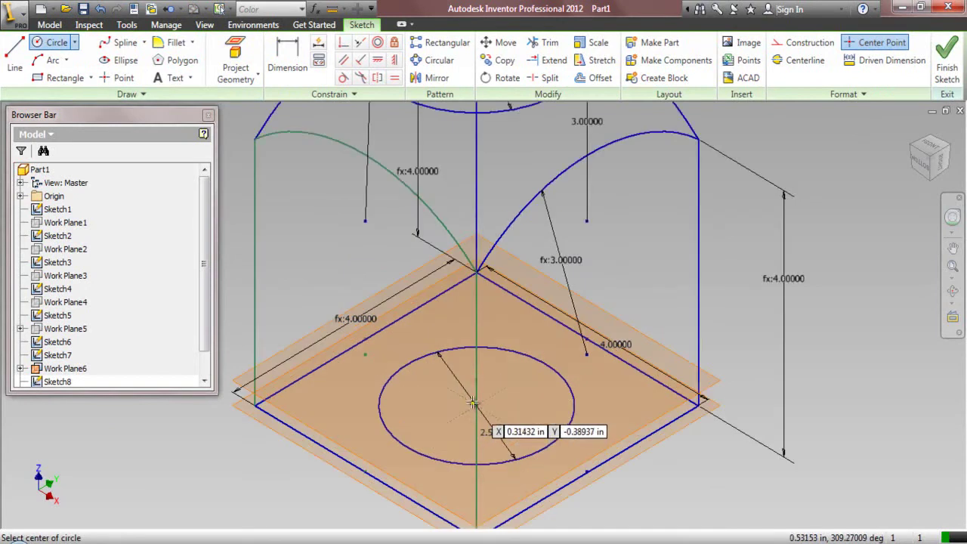
click(477, 382)
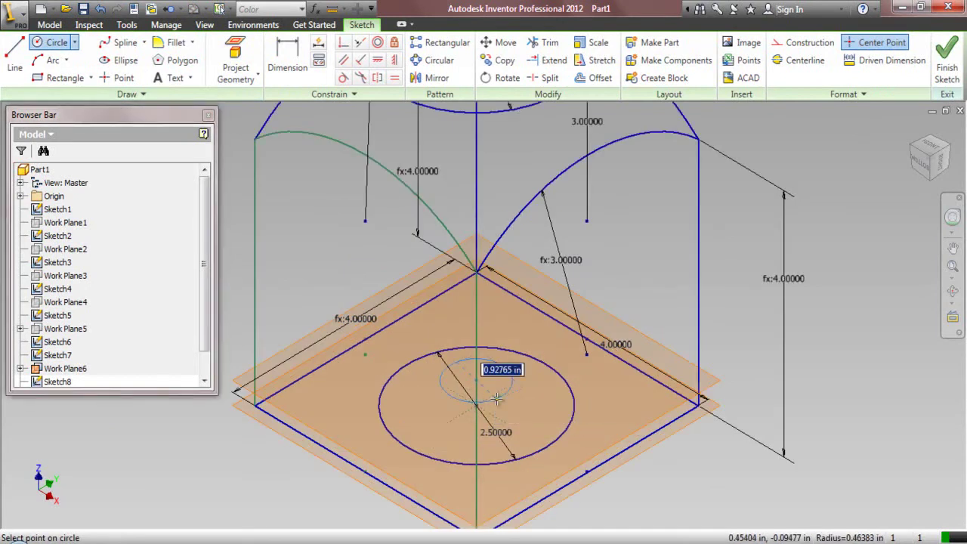
text(.375)
key(Return)
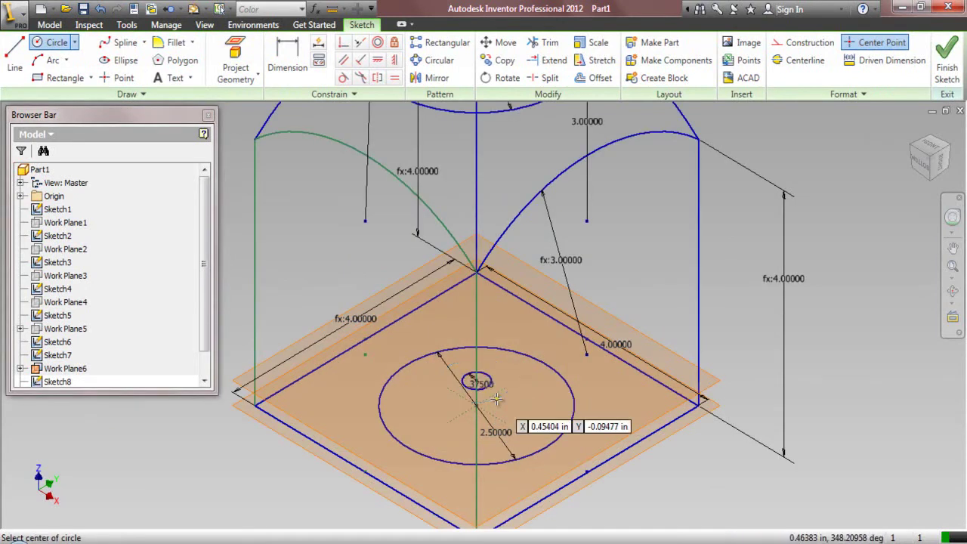
right_click(531, 366)
click(476, 361)
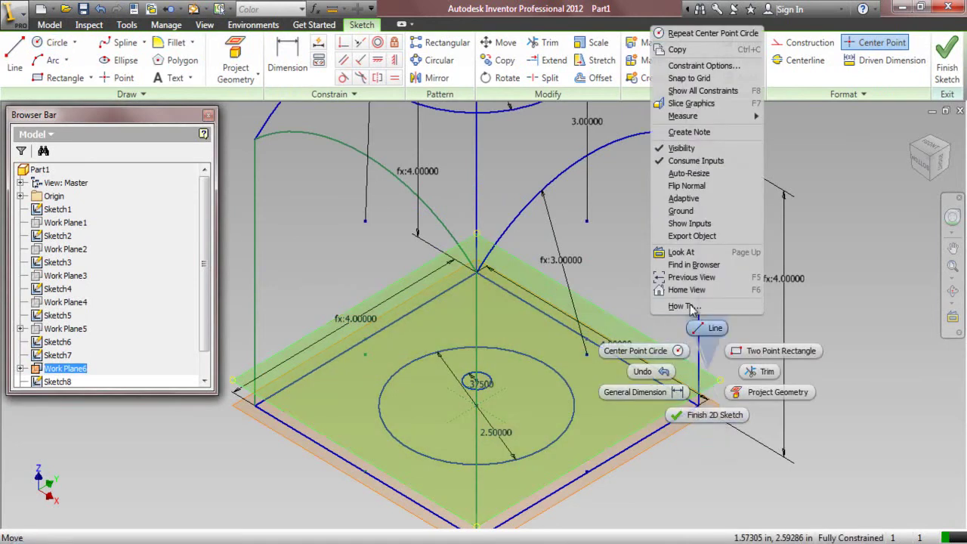
Hide the lower offset work plane and the XY plane, and finish the small circle sketch
click(679, 148)
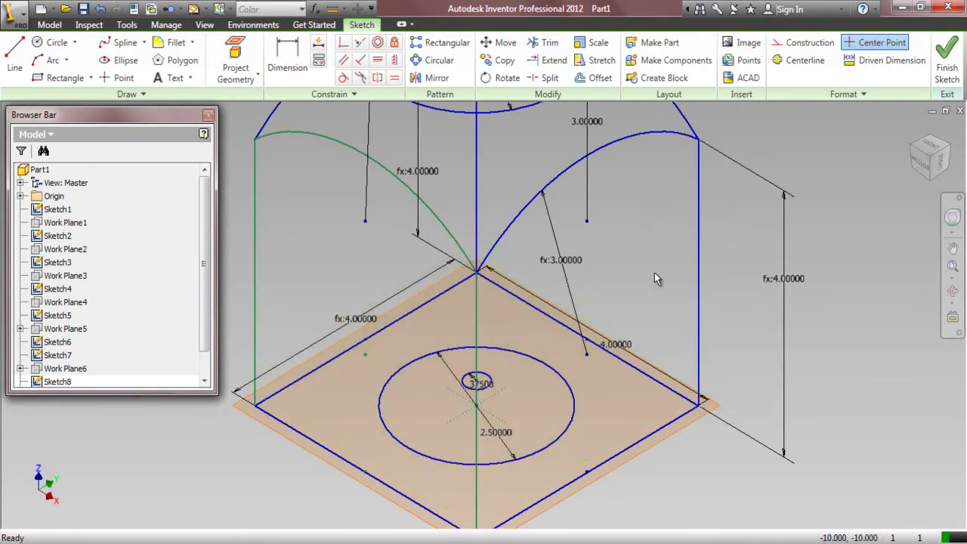
right_click(721, 414)
click(691, 260)
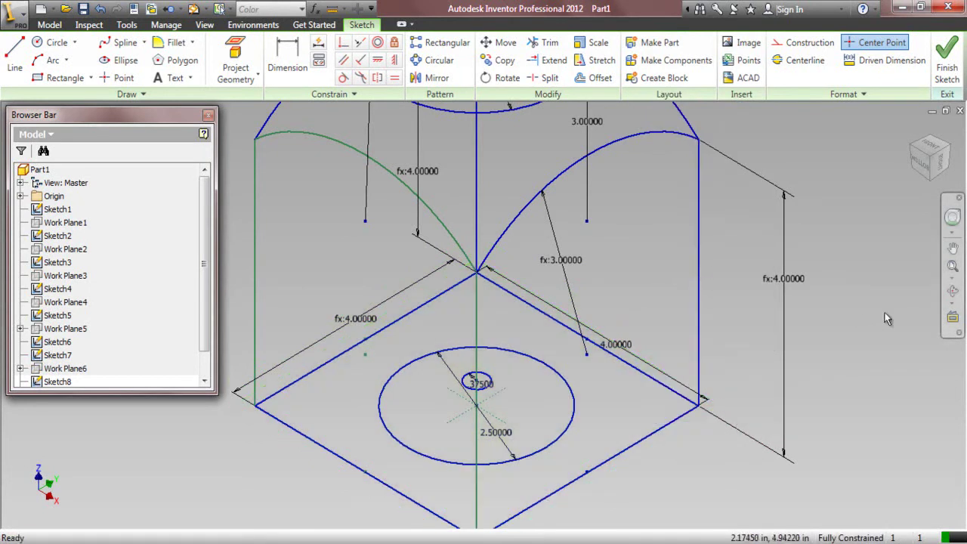
key(F6)
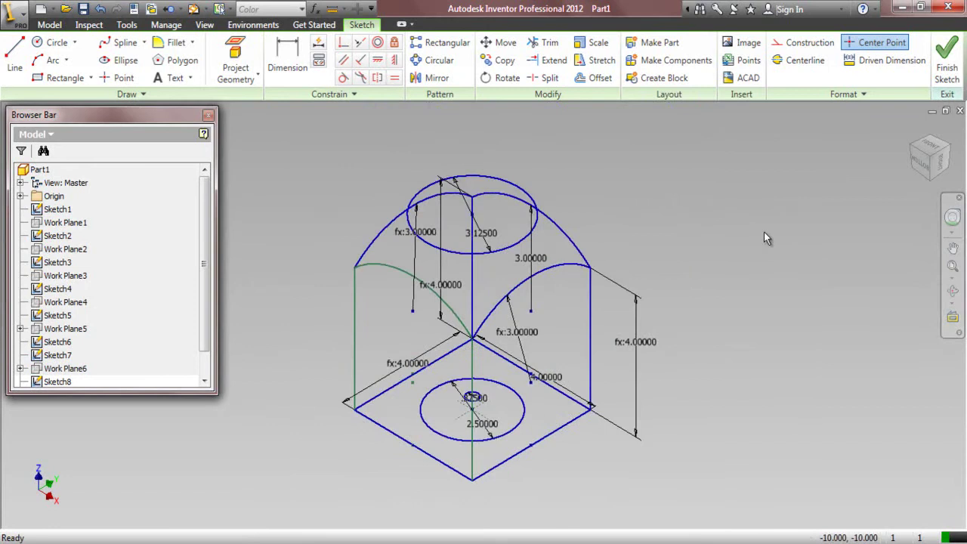
click(946, 68)
right_click(119, 289)
click(144, 424)
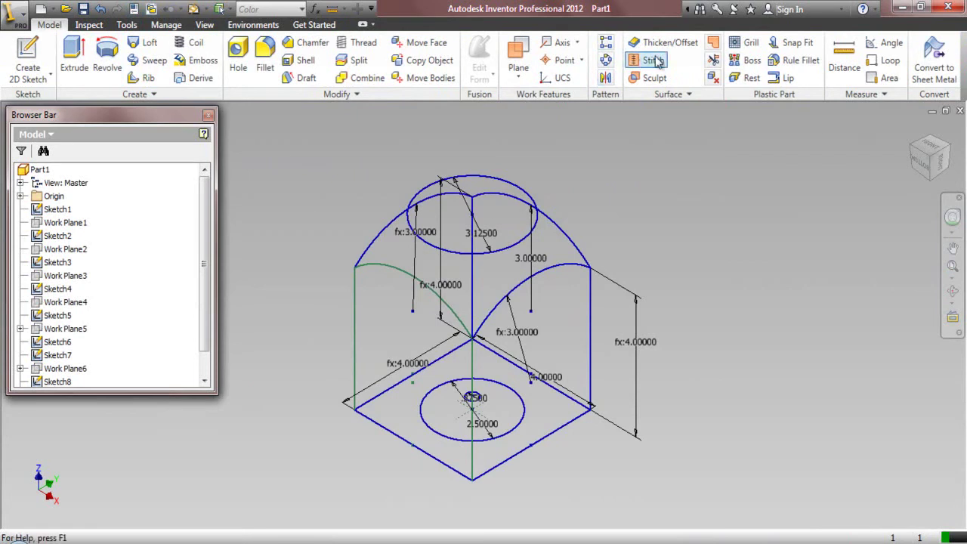
Create a boundary patch from the closed arched sketch profile on the side facing negative Y
click(717, 43)
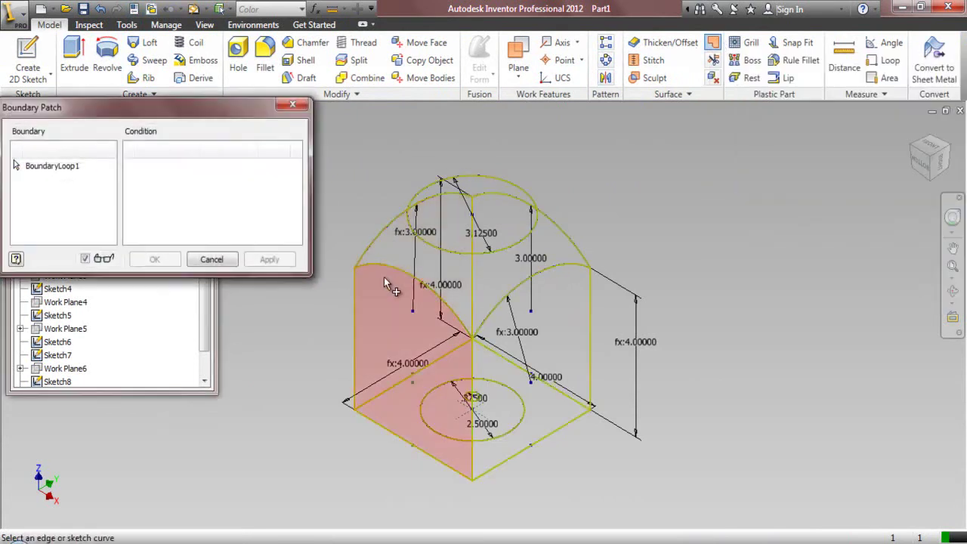
click(383, 278)
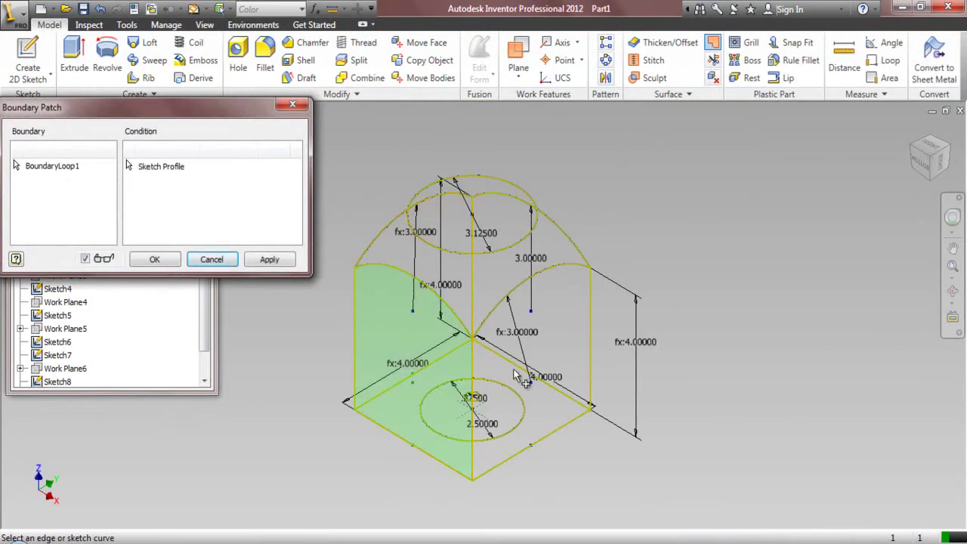
click(270, 259)
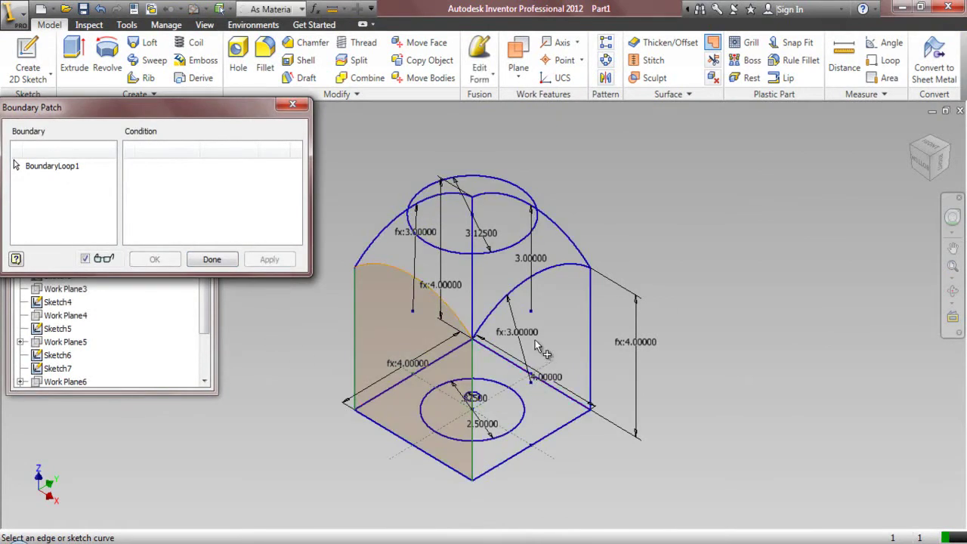
Create a boundary patch on the positive X side from its arc, two vertical lines and the base square's edge
click(510, 295)
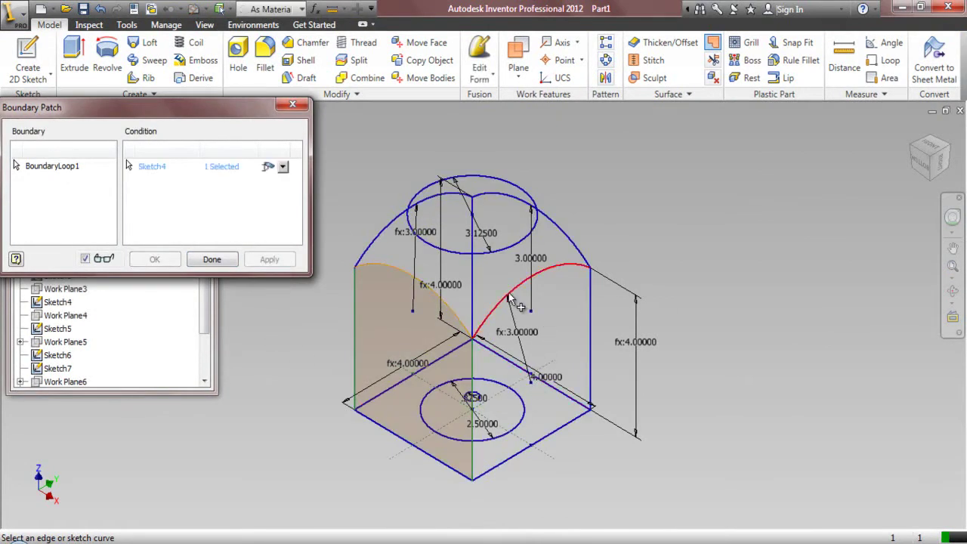
click(474, 379)
click(539, 439)
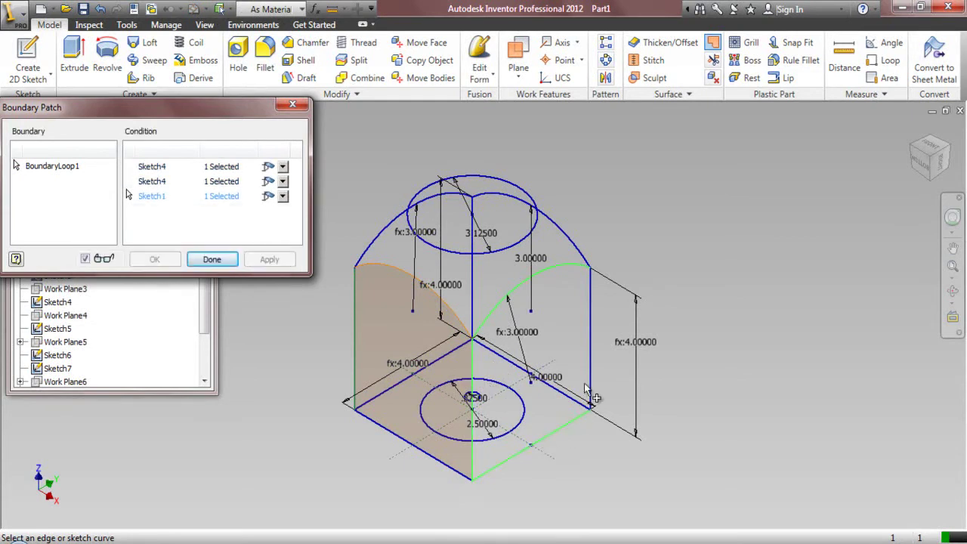
click(591, 340)
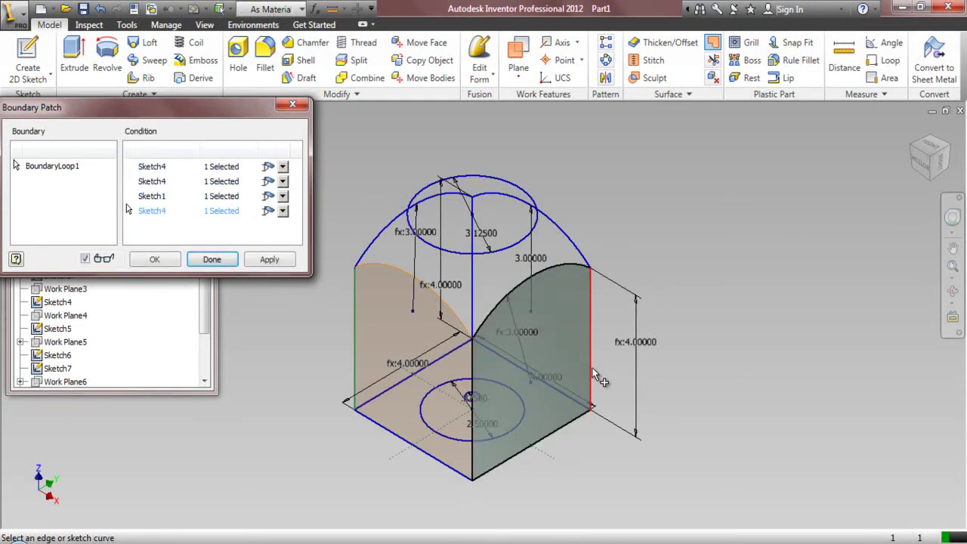
click(269, 259)
Create a boundary patch on the positive Y side from its base line, two vertical lines and arc
click(948, 150)
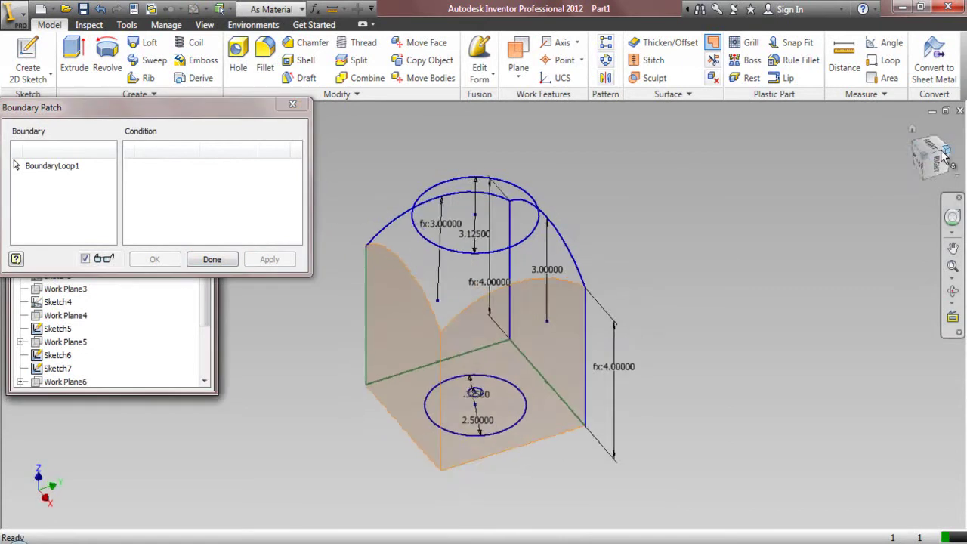
click(568, 414)
click(596, 381)
click(576, 278)
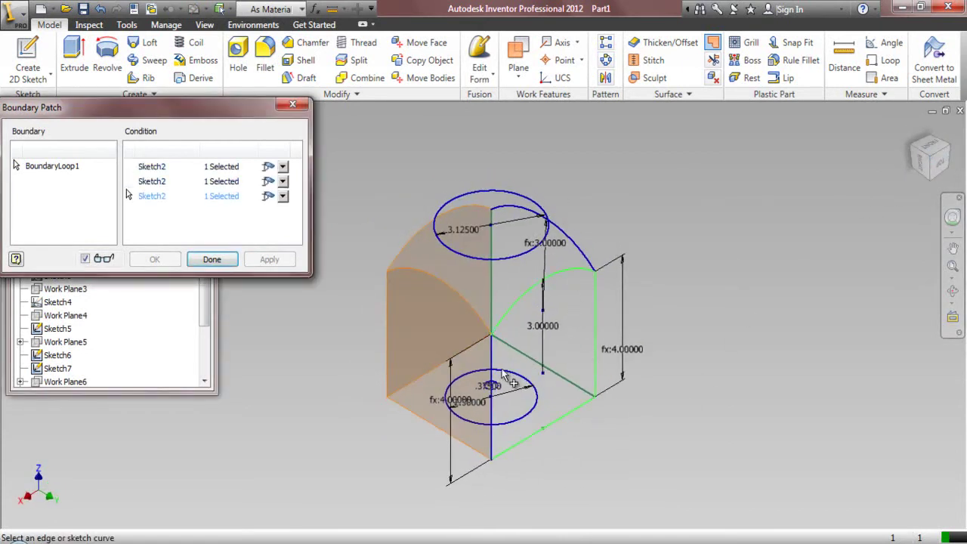
click(492, 374)
click(269, 259)
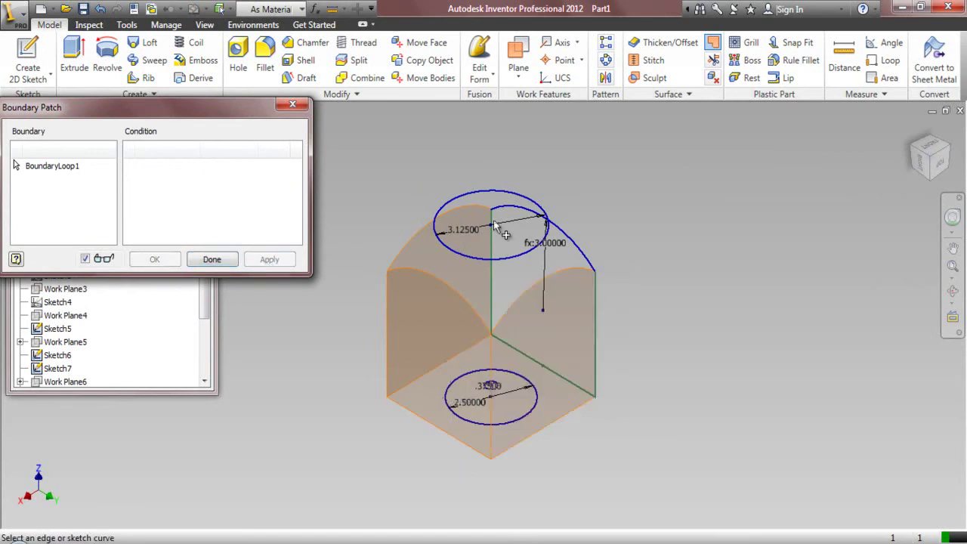
Create a boundary patch on the remaining negative X side from its base line, vertical lines and arc, and end the command
key(F6)
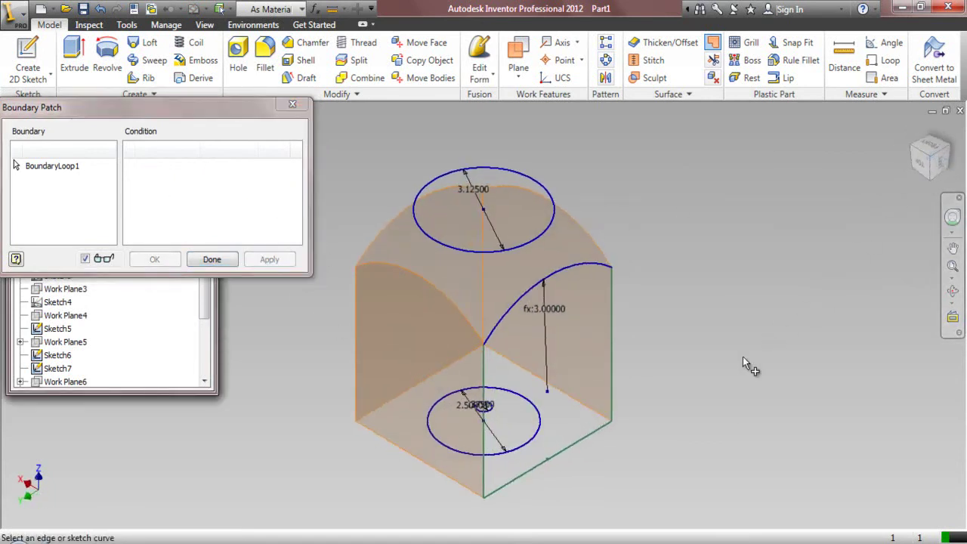
click(614, 382)
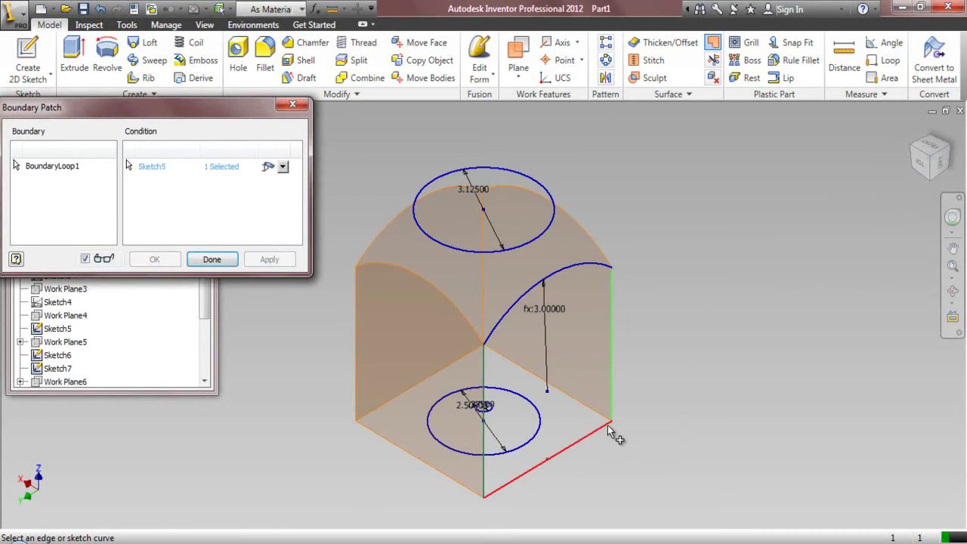
click(607, 425)
click(483, 454)
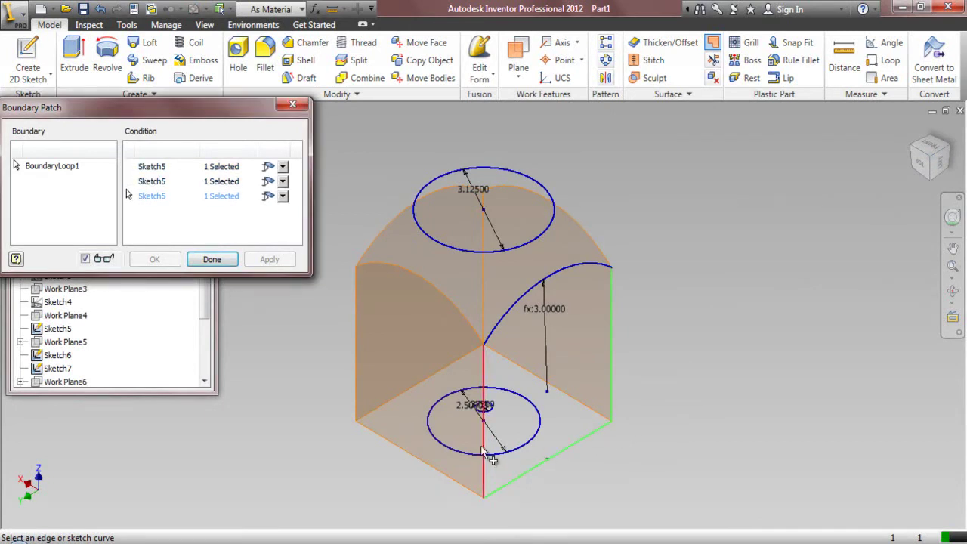
click(512, 308)
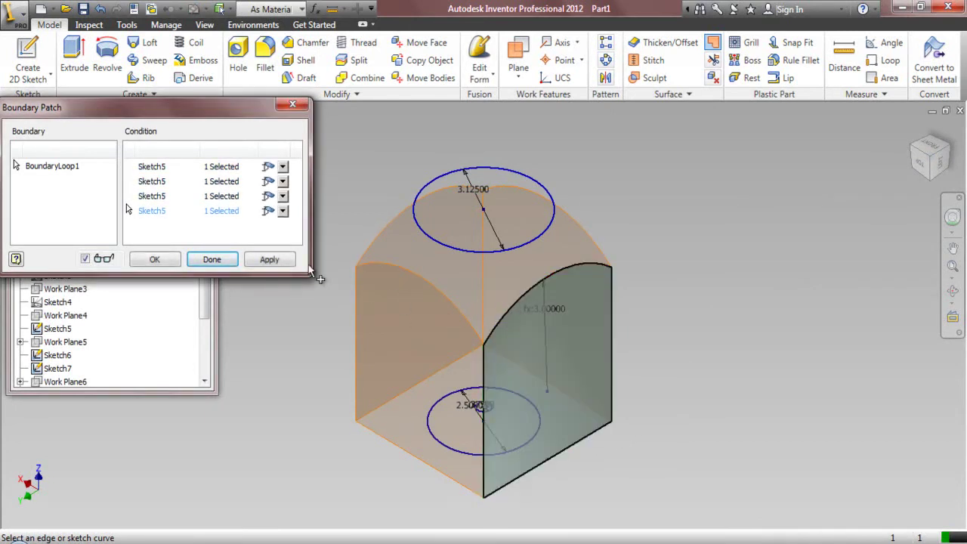
click(270, 259)
click(212, 259)
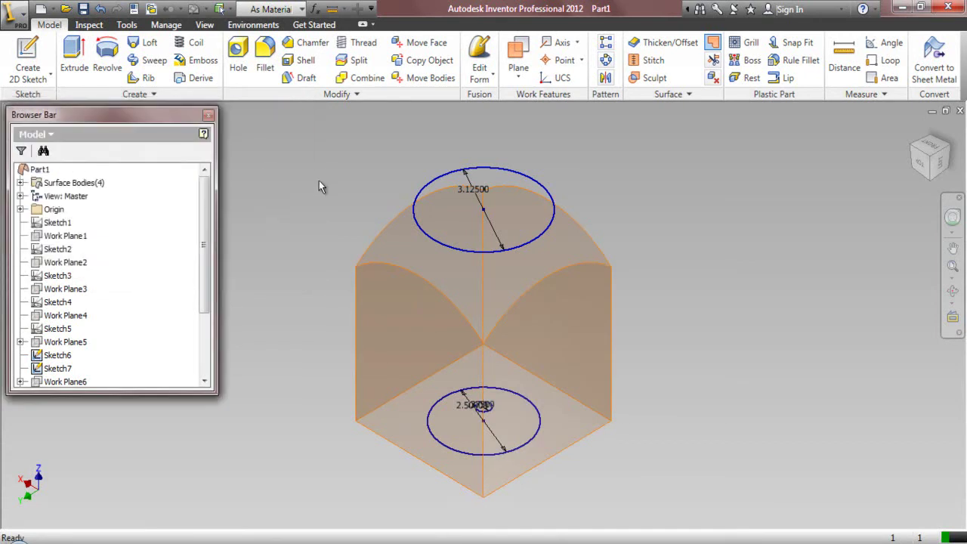
Create a boundary patch between the four arched top edges and the 3.125 in circle, leaving the circle open, and end the command
click(712, 44)
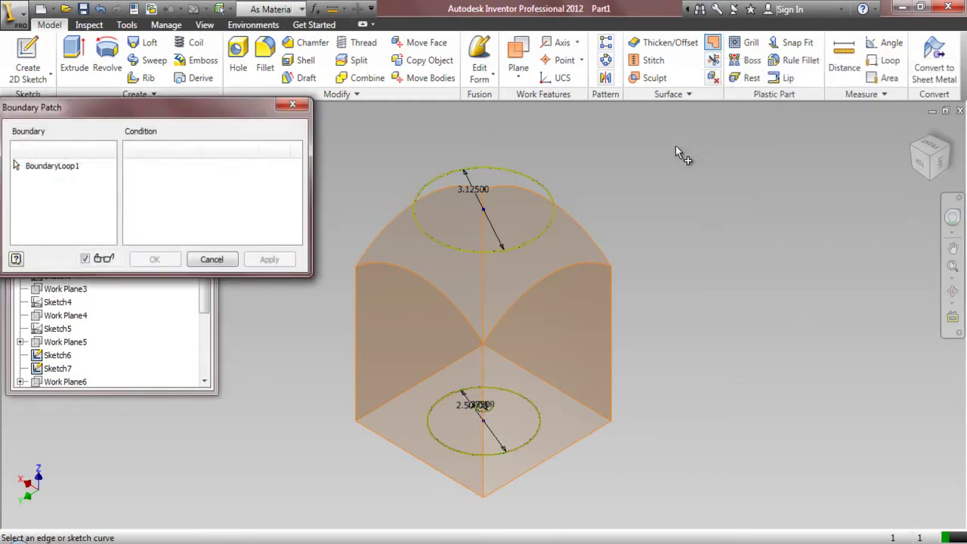
click(583, 266)
click(460, 319)
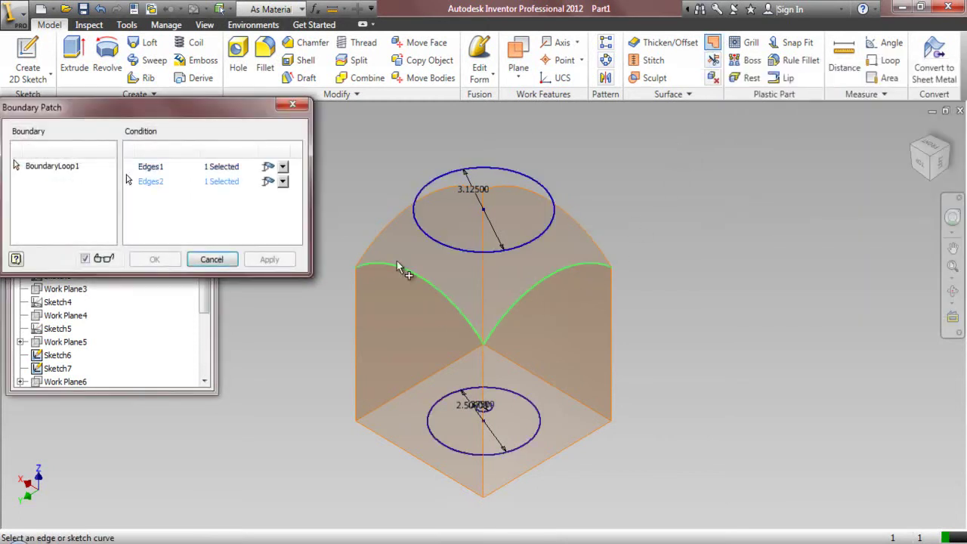
click(386, 225)
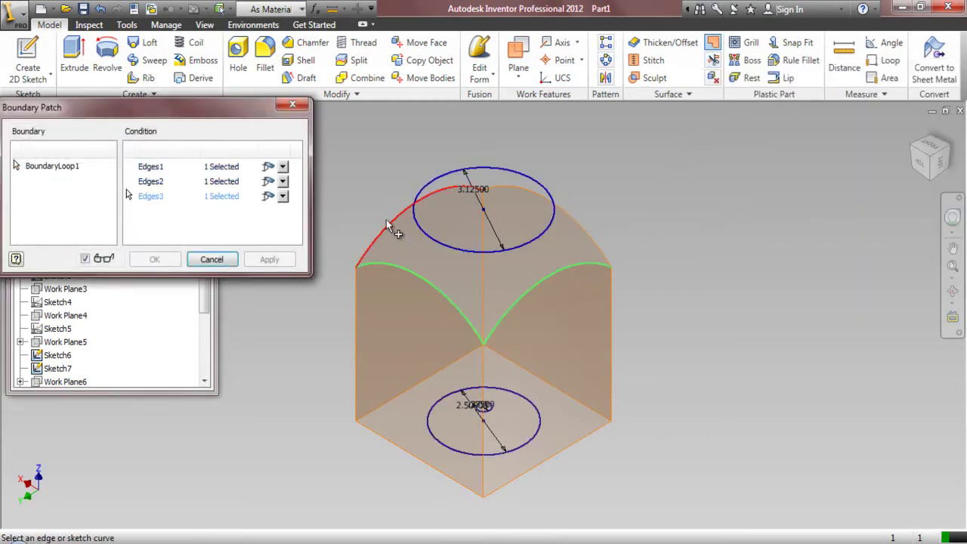
click(569, 213)
click(545, 190)
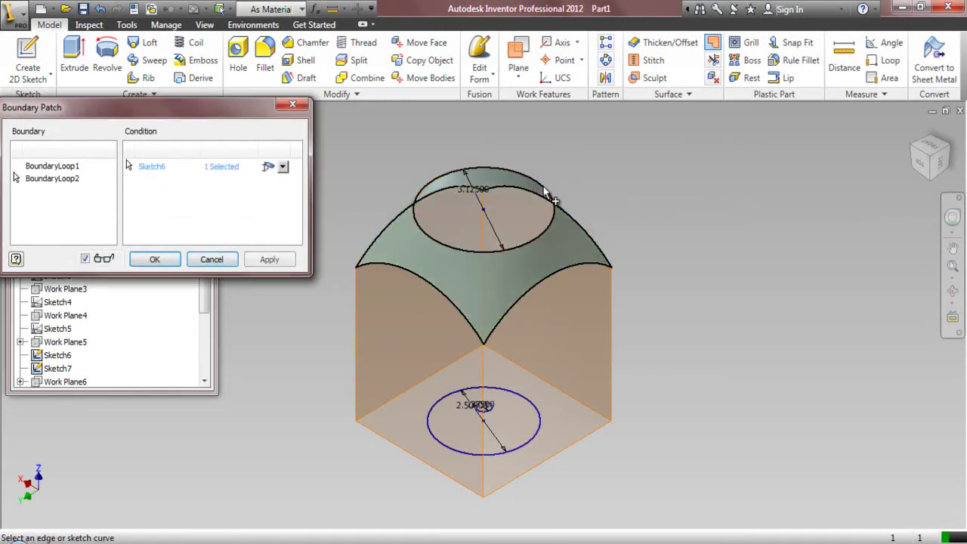
click(272, 261)
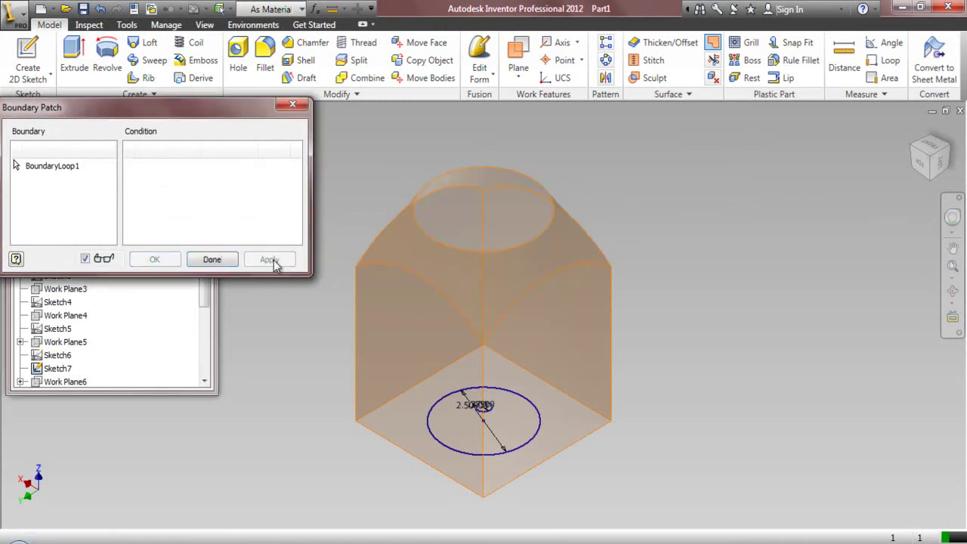
click(214, 261)
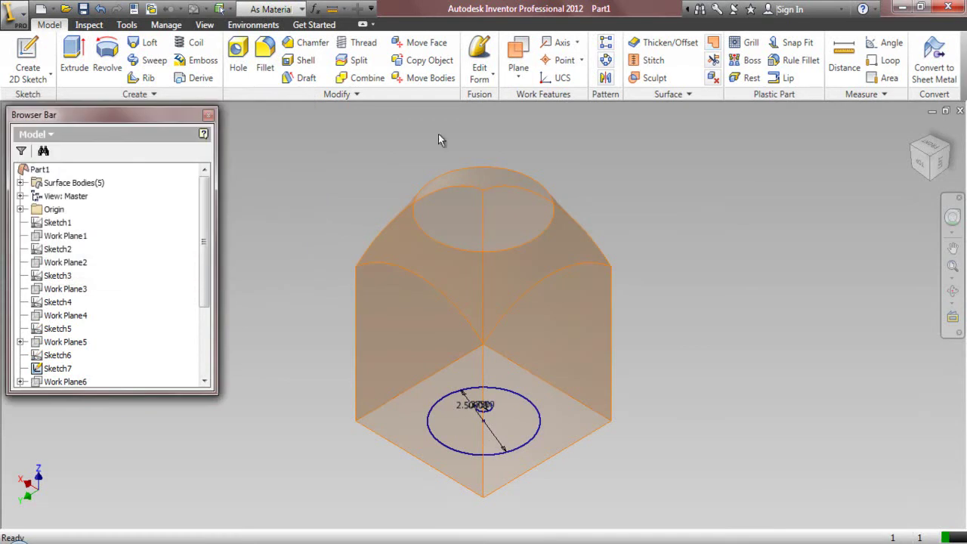
Create a boundary patch across the four bottom edges, using the 2.5 in base circle as an inner loop for the opening
click(953, 291)
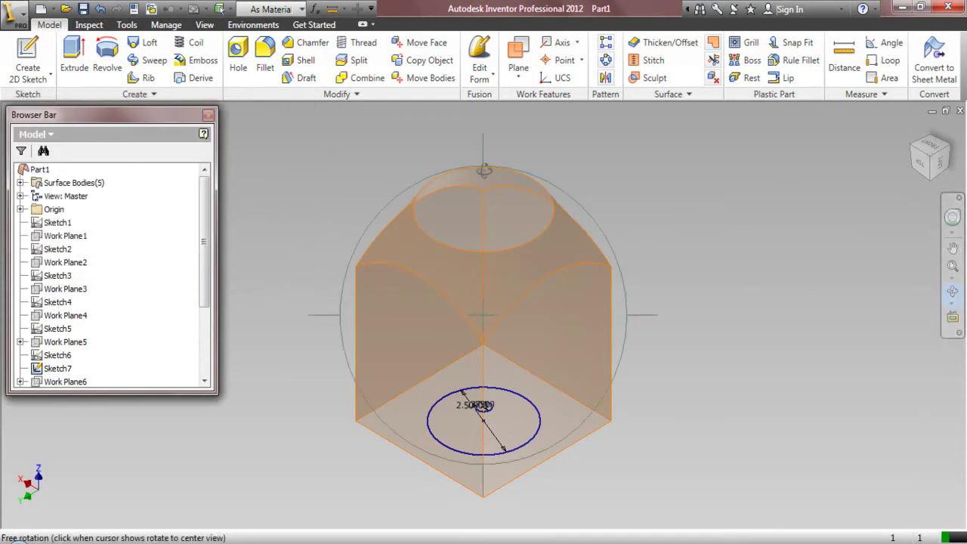
drag(481, 157, 496, 295)
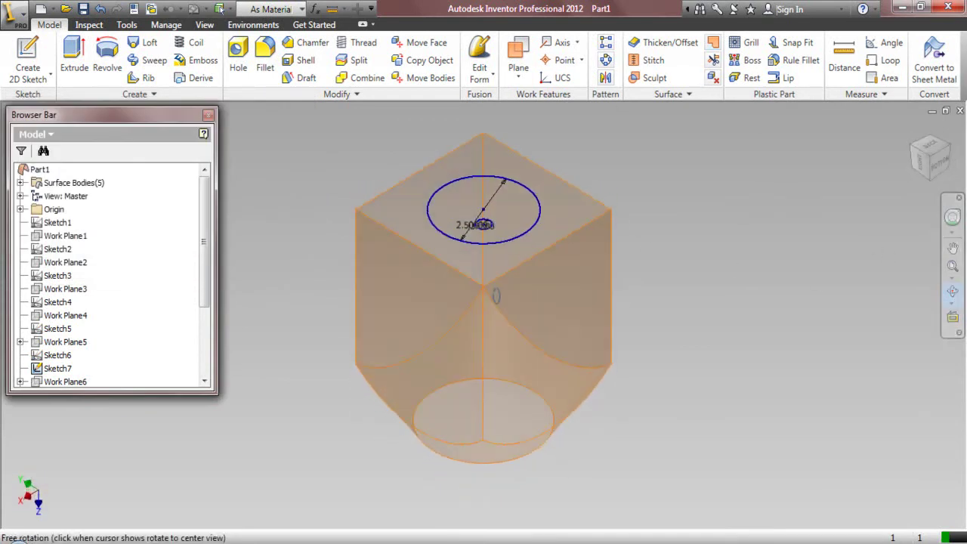
key(Escape)
click(713, 42)
click(572, 188)
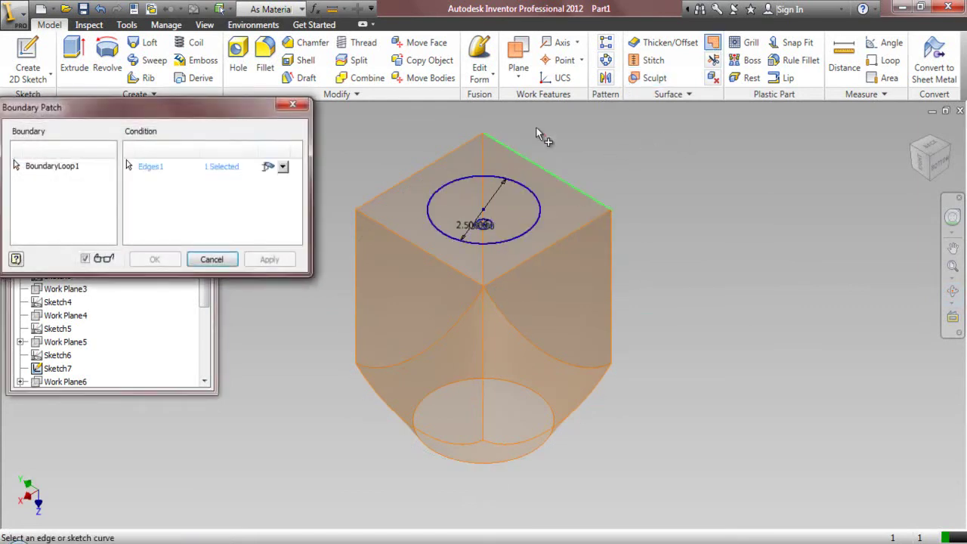
click(453, 150)
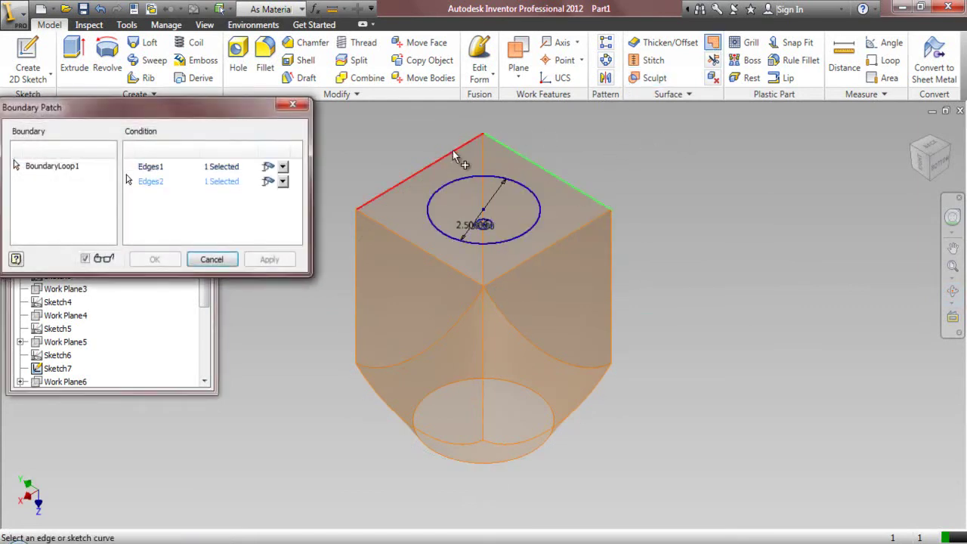
click(394, 231)
click(500, 273)
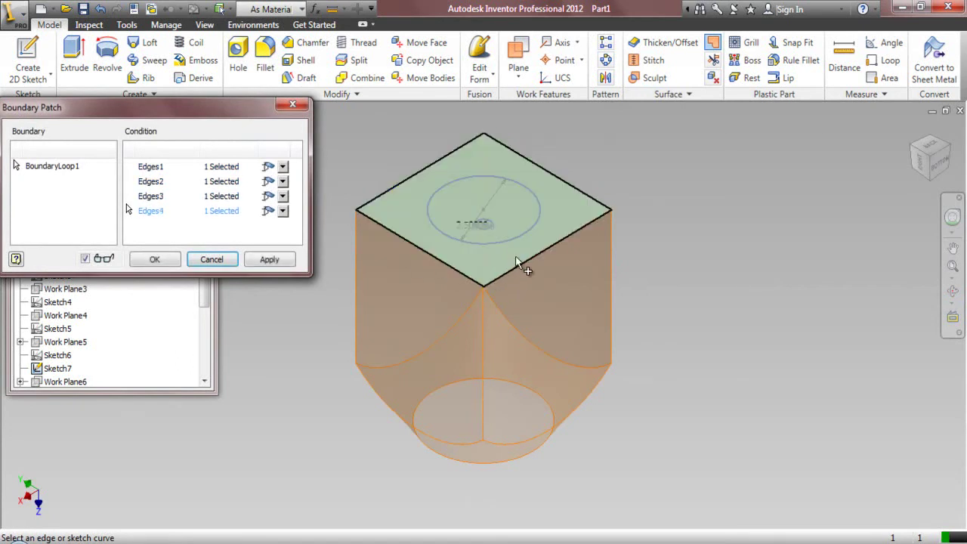
click(513, 240)
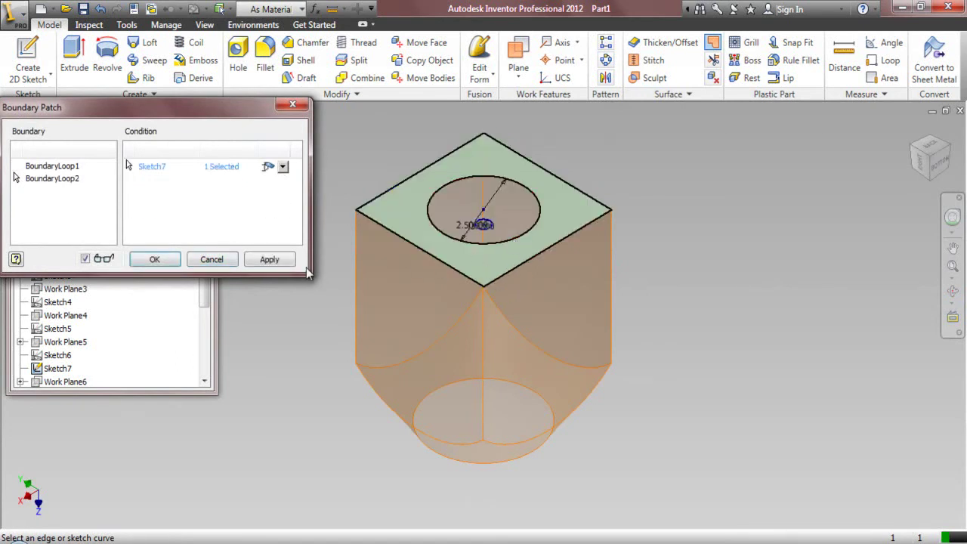
click(269, 259)
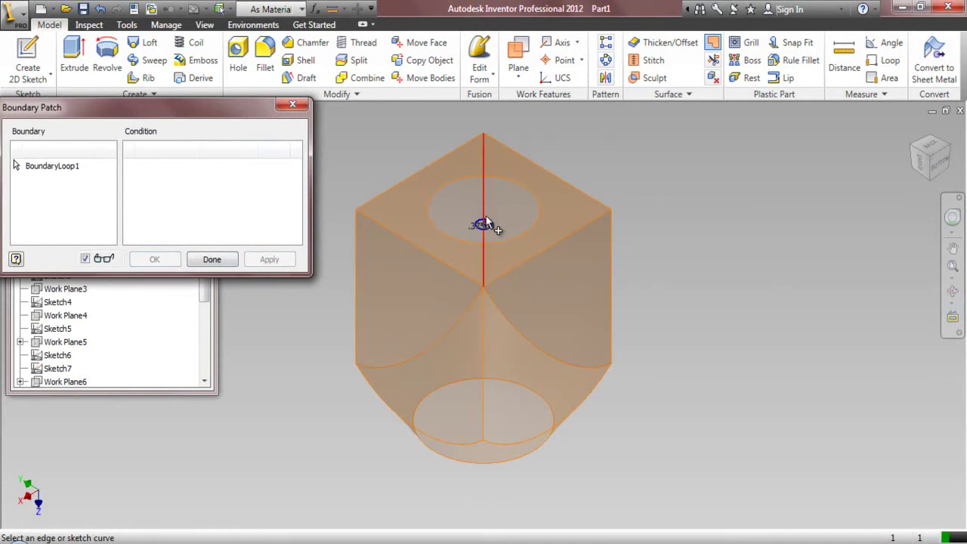
Create a boundary patch over the small circle inside the base opening, and end the command
click(487, 224)
click(291, 259)
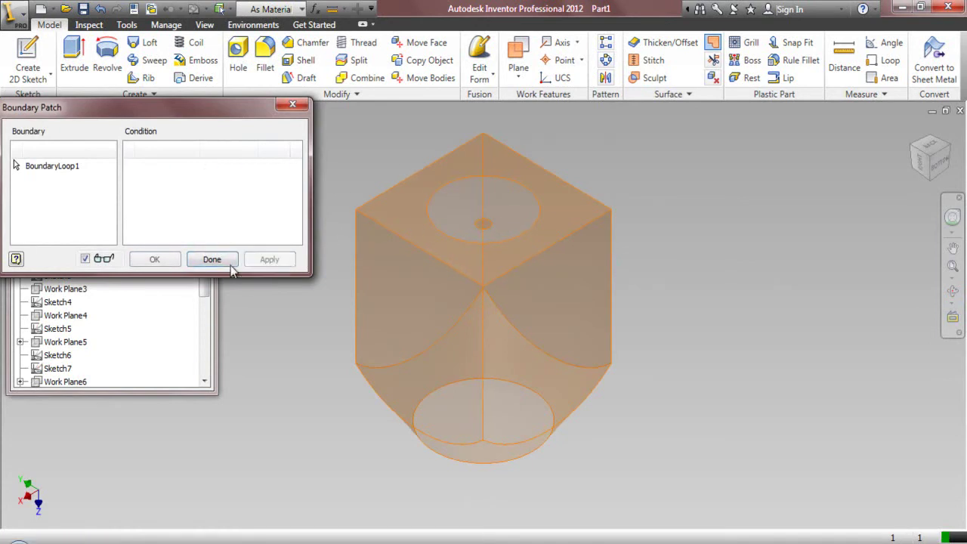
click(219, 259)
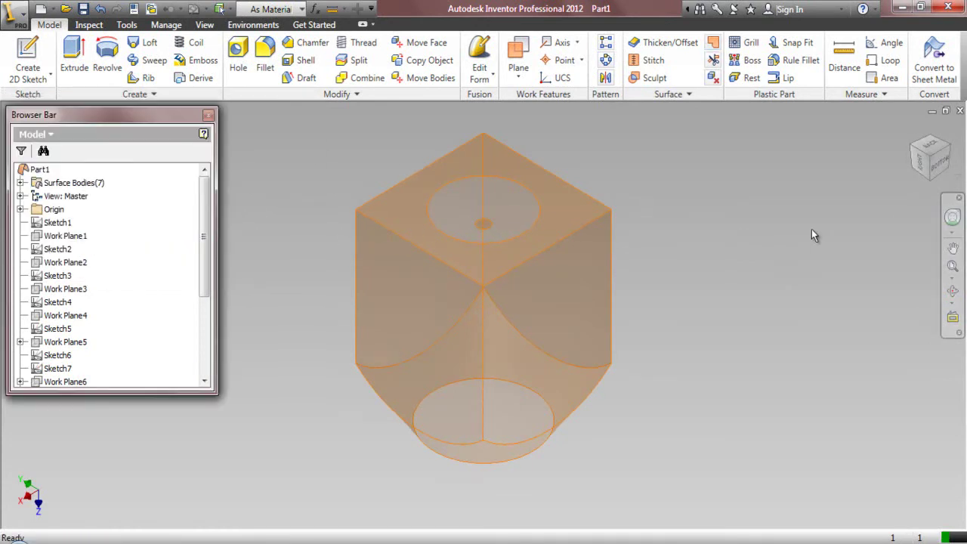
Turn the 3.125 in circle's sketch back on so it is visible at the top of the body
click(953, 217)
drag(830, 240, 727, 270)
click(729, 202)
click(953, 266)
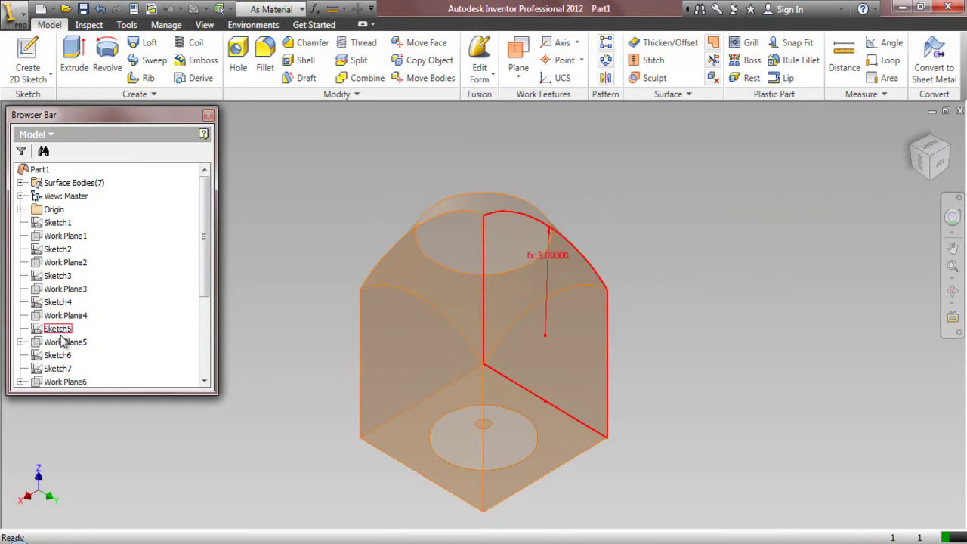
right_click(63, 361)
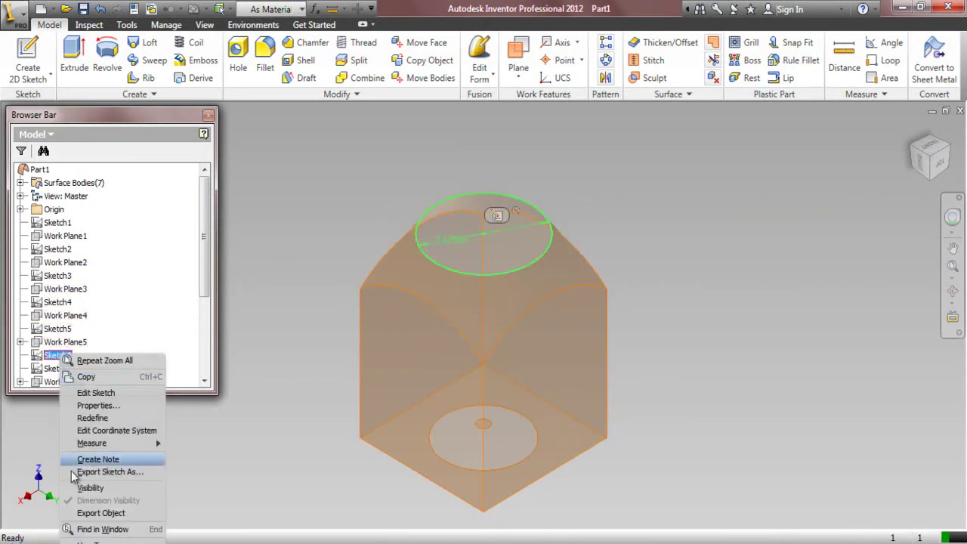
click(81, 488)
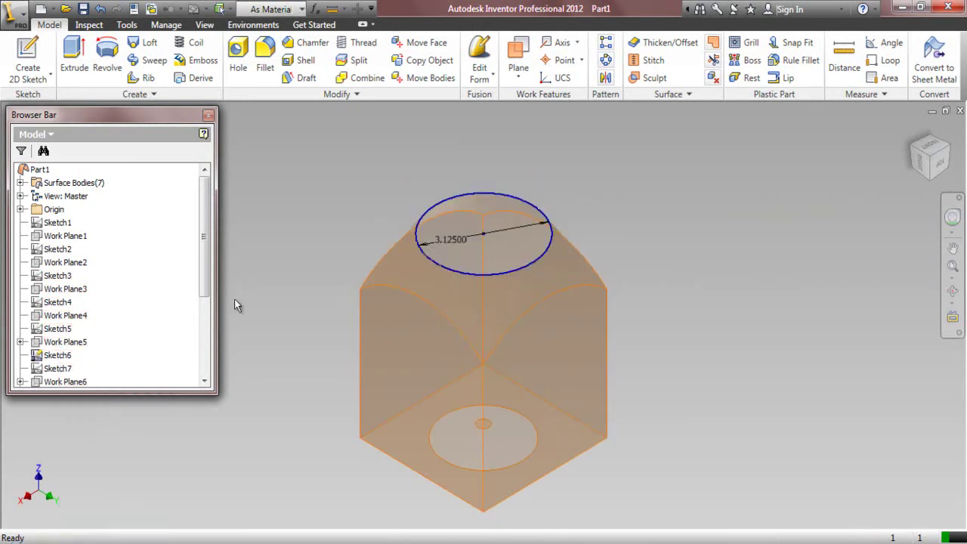
Extrude the 3.125 in circle upward .938 in as a surface to form the neck
click(73, 56)
click(113, 193)
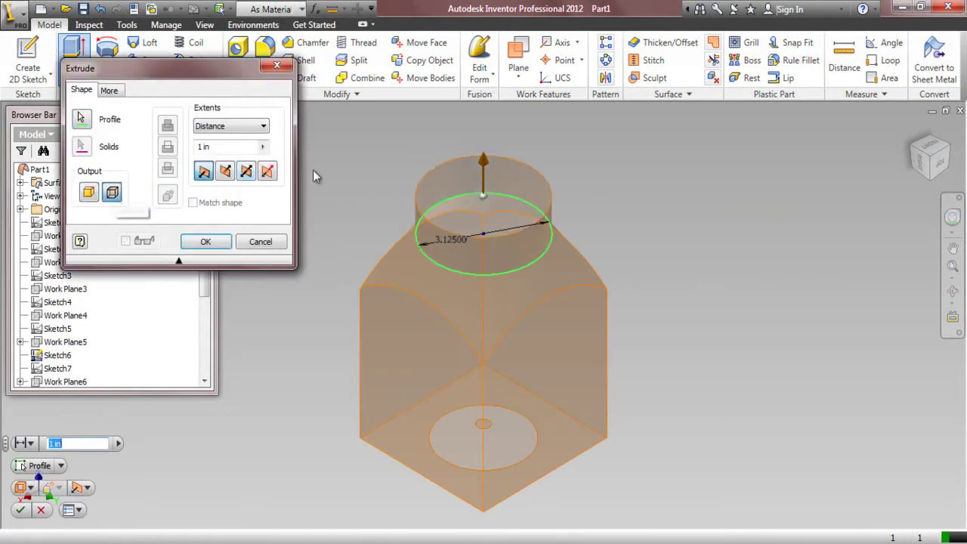
click(214, 147)
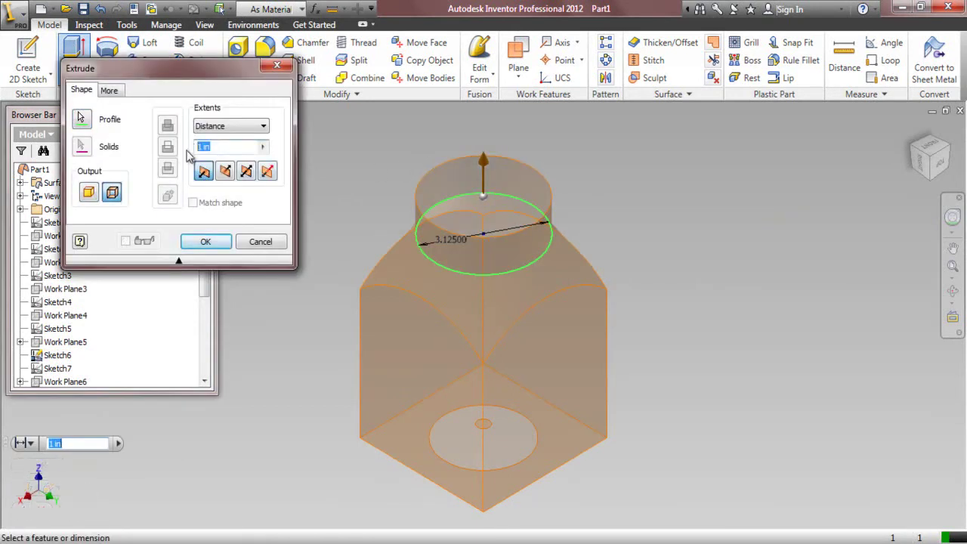
text(.938)
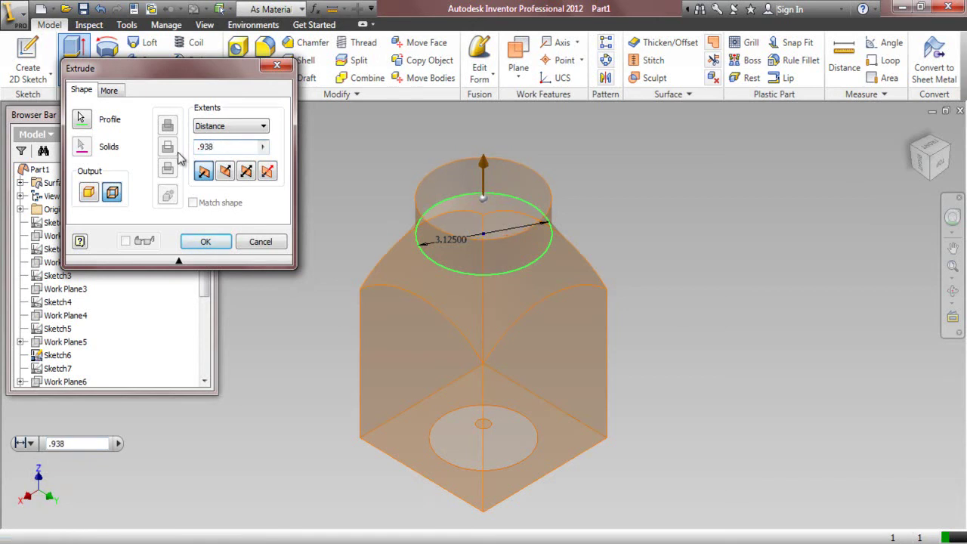
click(206, 241)
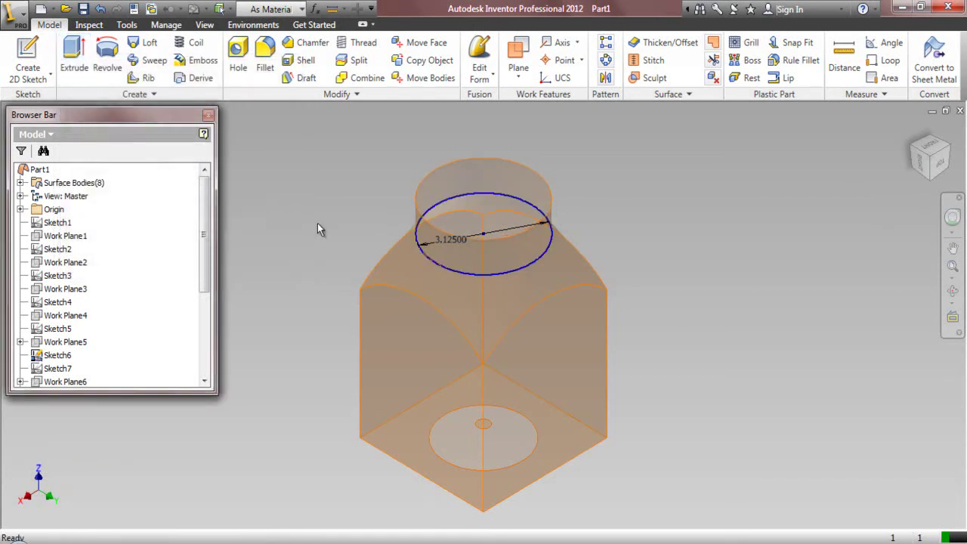
Hide the 3.125 in circle's sketch
click(60, 355)
right_click(67, 355)
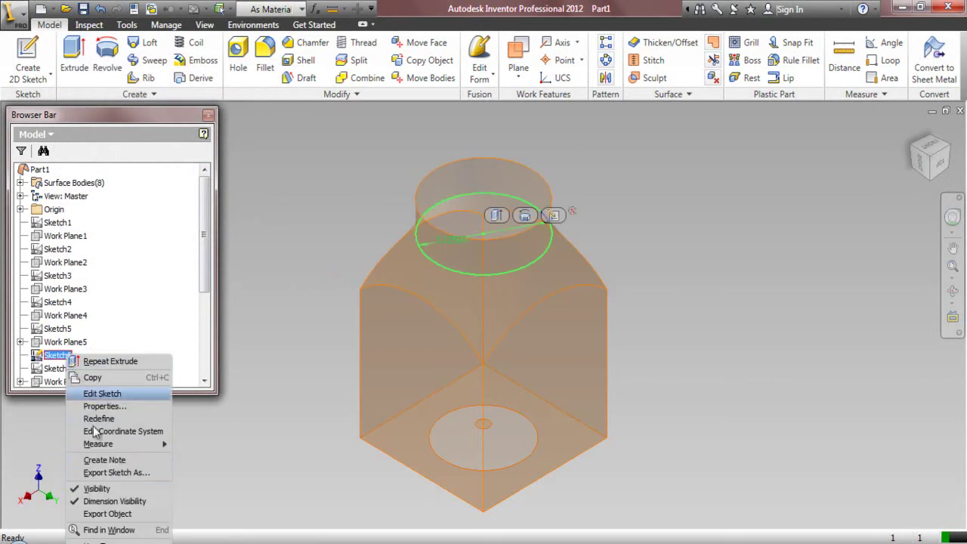
click(105, 492)
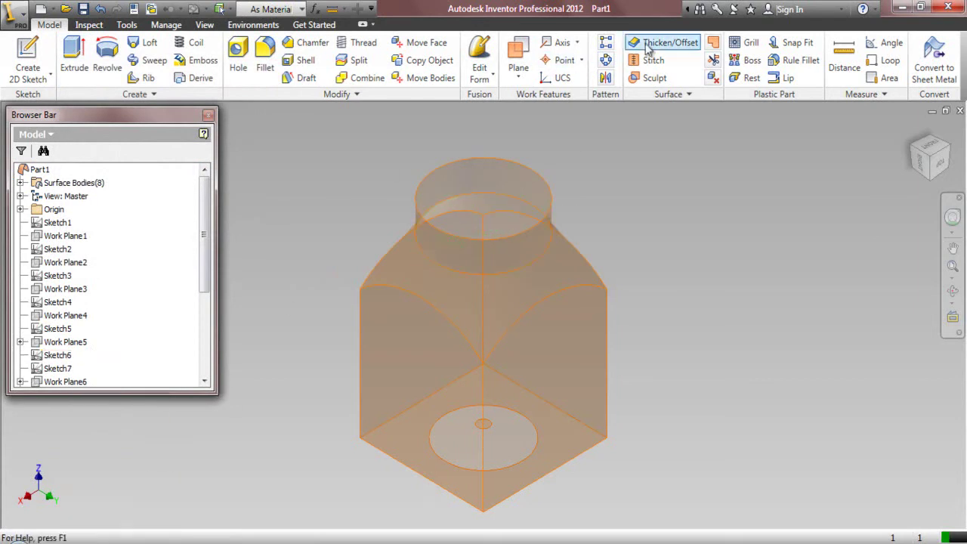
Close the neck with a boundary patch on its top circular edge, and end the command
click(713, 42)
click(540, 172)
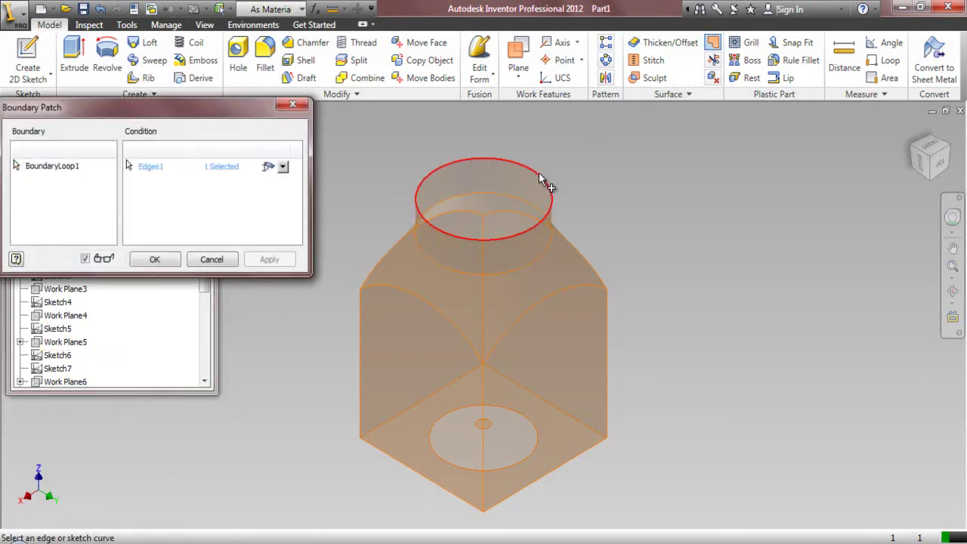
click(269, 261)
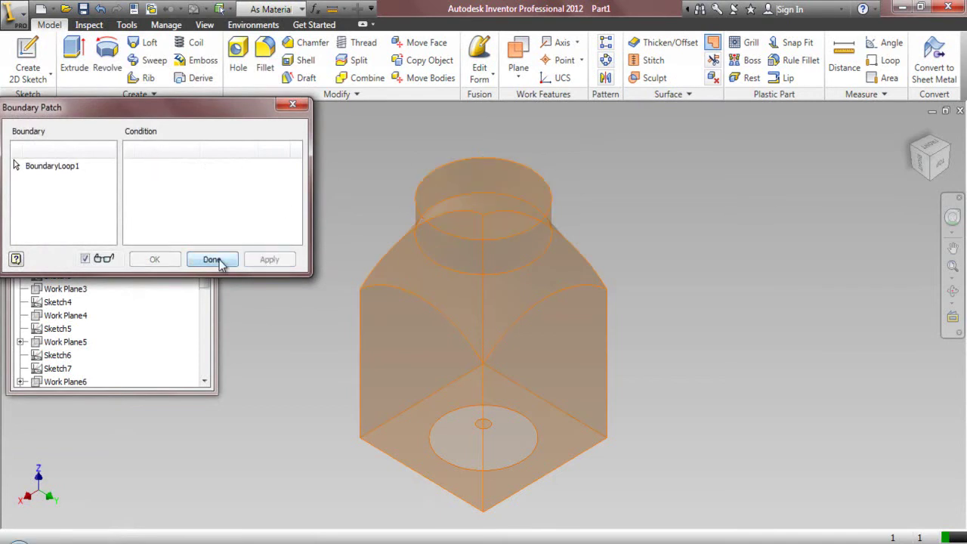
click(212, 260)
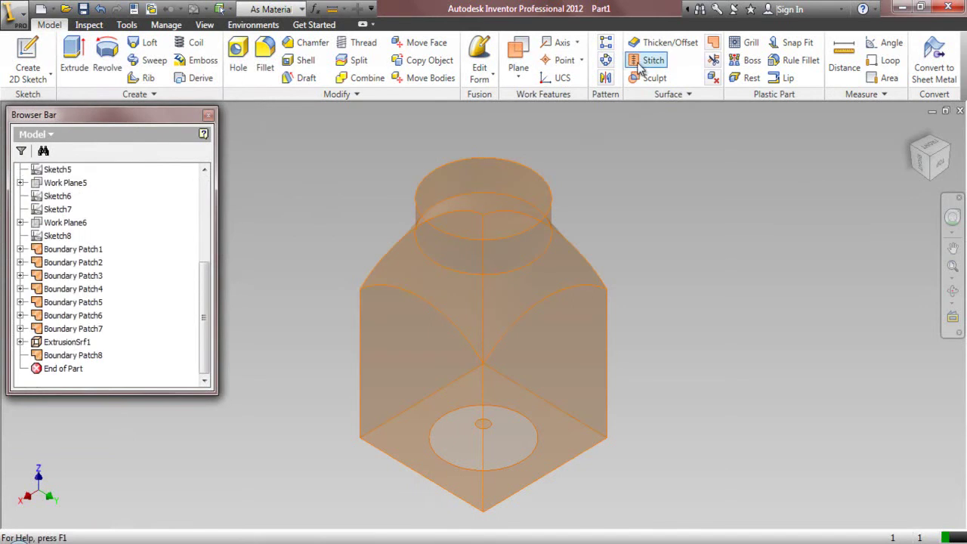
Create a conical boundary patch in the base between the 2.5 in opening edge and the small circle's edge
click(712, 42)
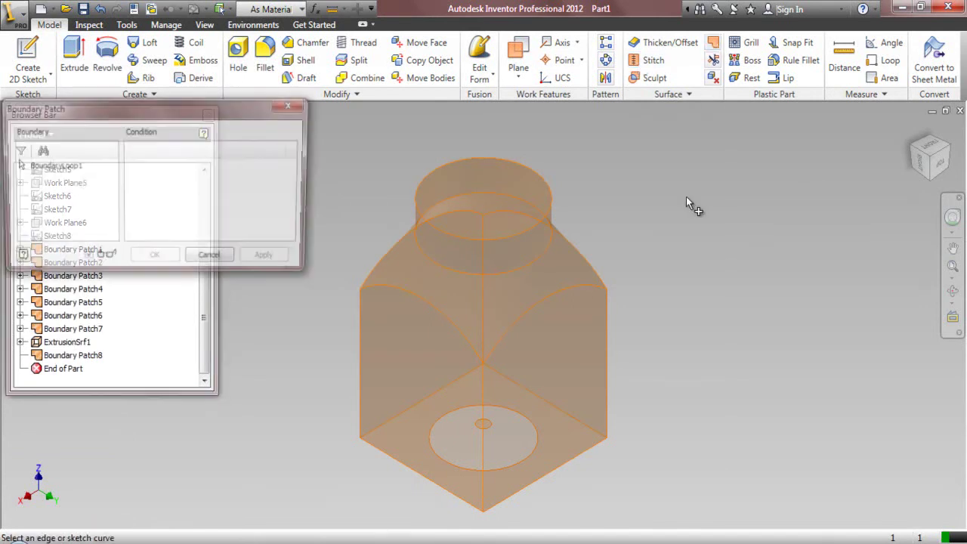
click(533, 437)
click(489, 426)
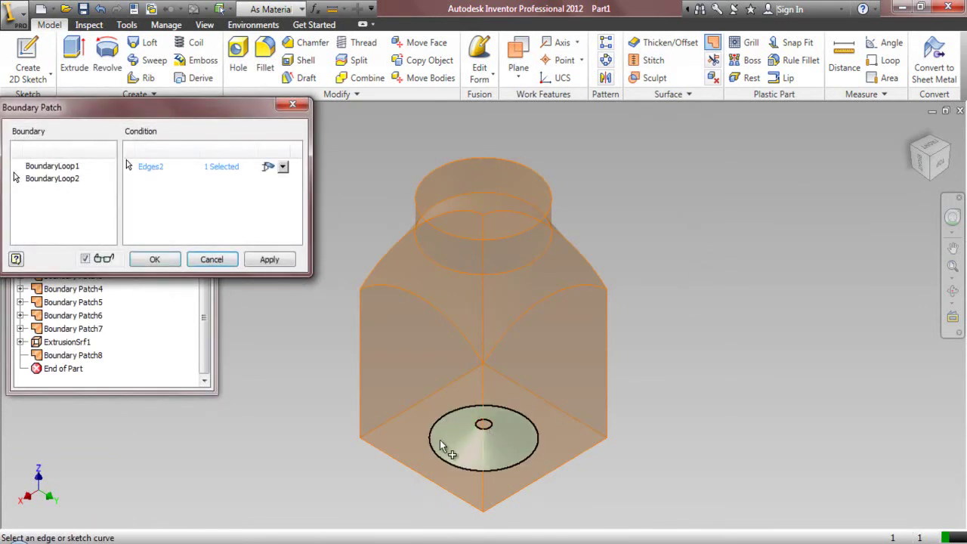
click(154, 259)
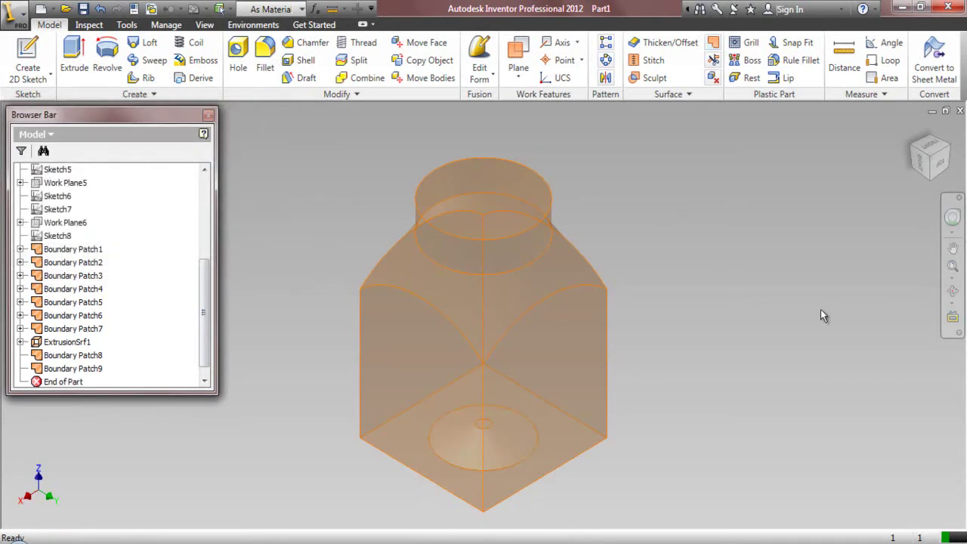
Save the part as Part1 in a new workspace folder named Pet Jar-Plastic
click(83, 8)
click(645, 168)
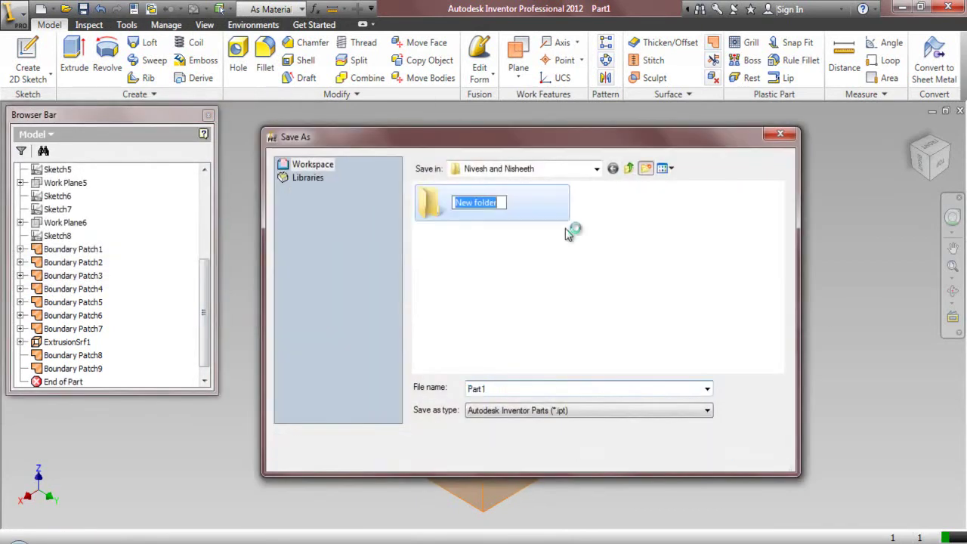
text(Pet)
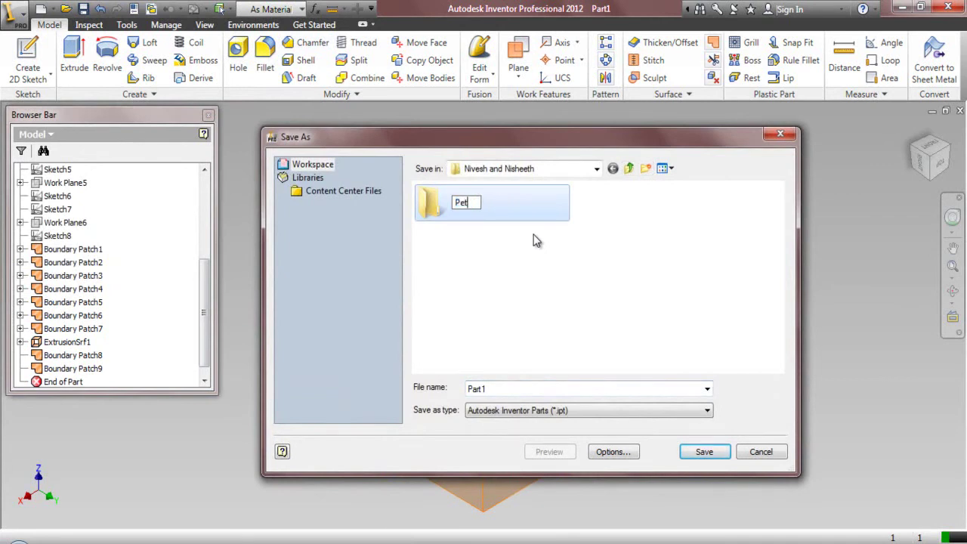
text( Jar-Plastic)
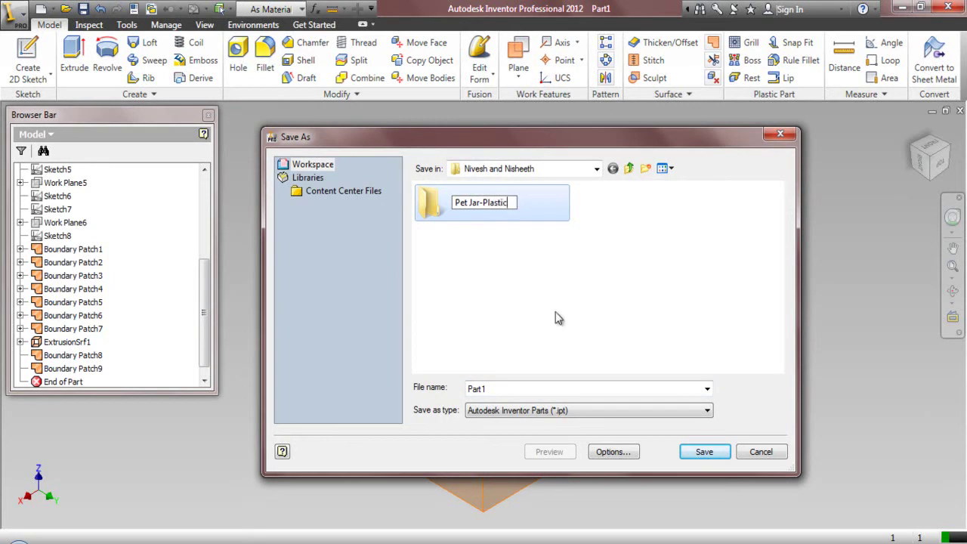
key(Return)
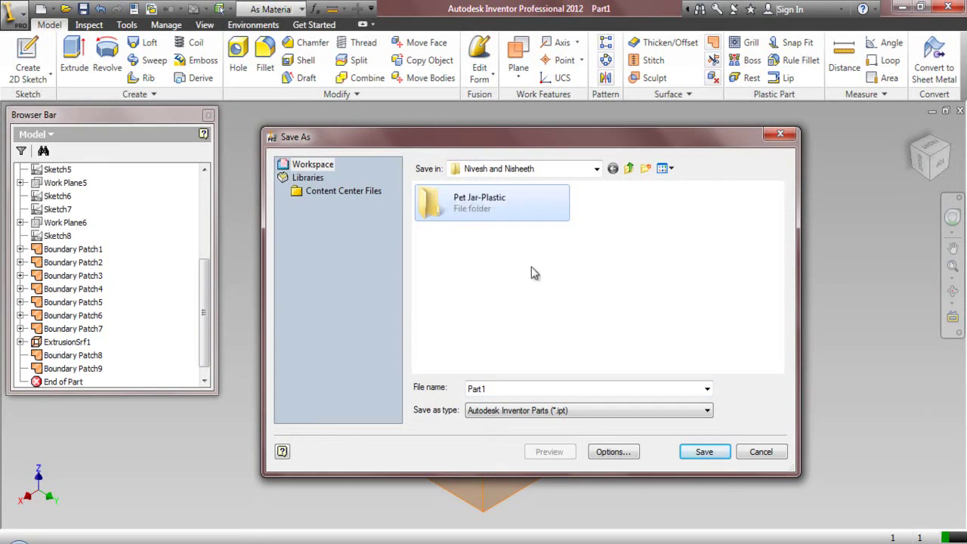
double_click(493, 207)
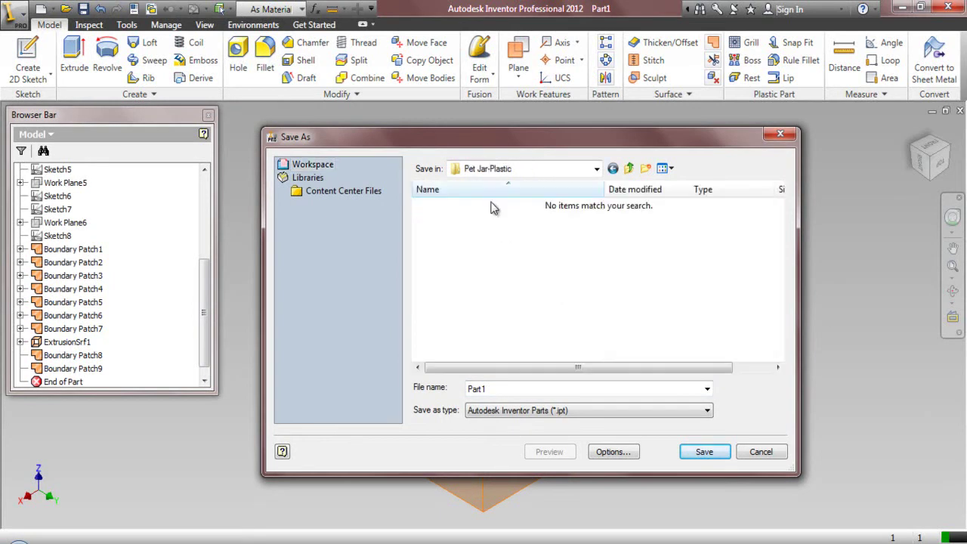
click(702, 451)
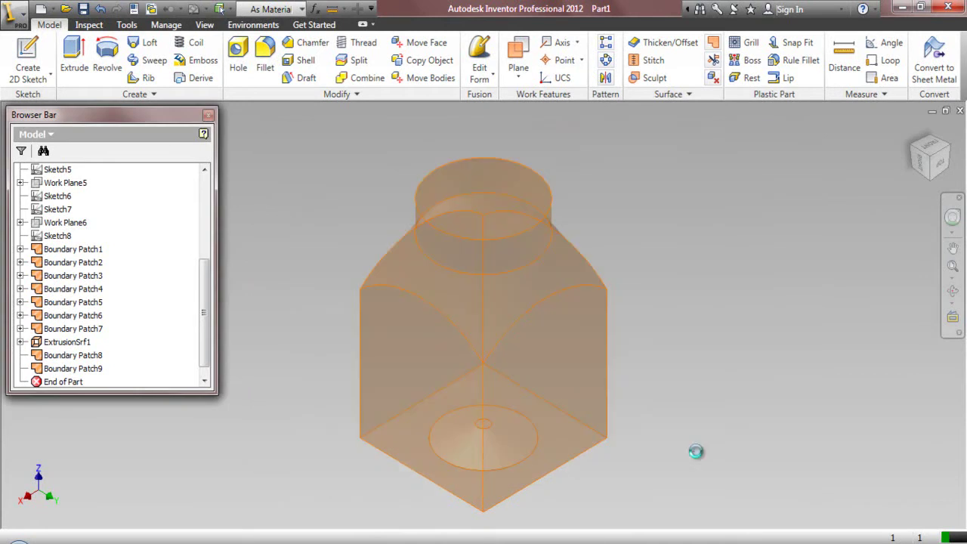
Rename the Pet Jar-Plastic folder to Jar-Plastic from the file opening dialog, and close it without opening a file
click(66, 9)
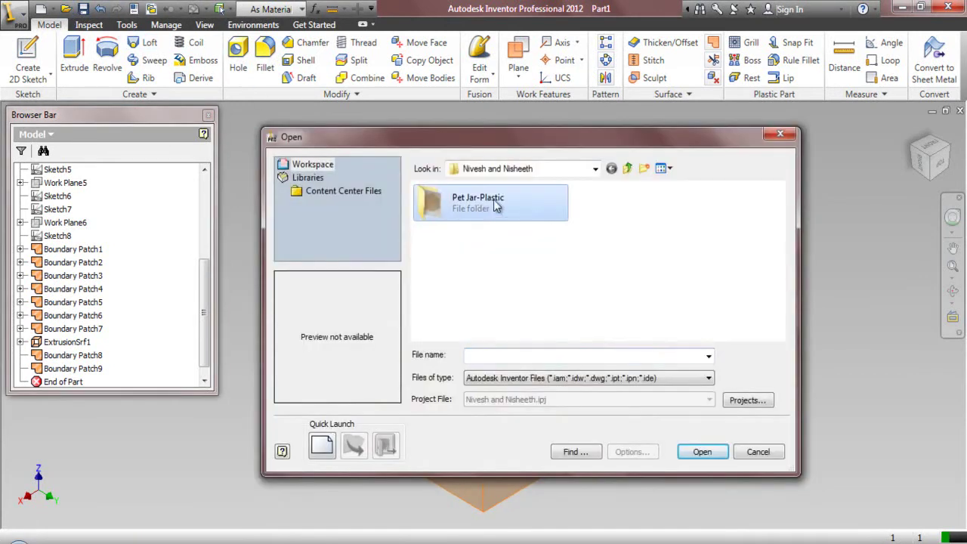
click(484, 209)
click(455, 202)
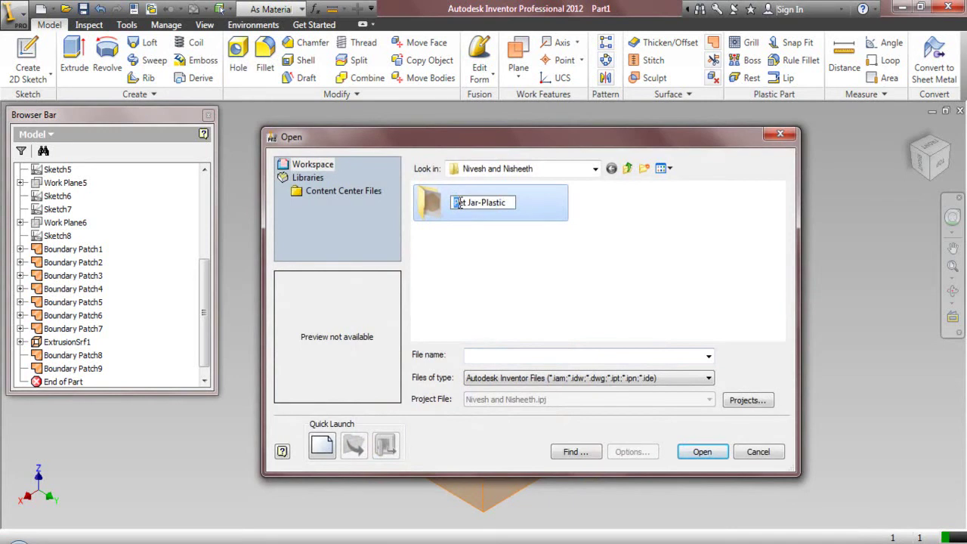
key(Delete)
key(Return)
click(600, 267)
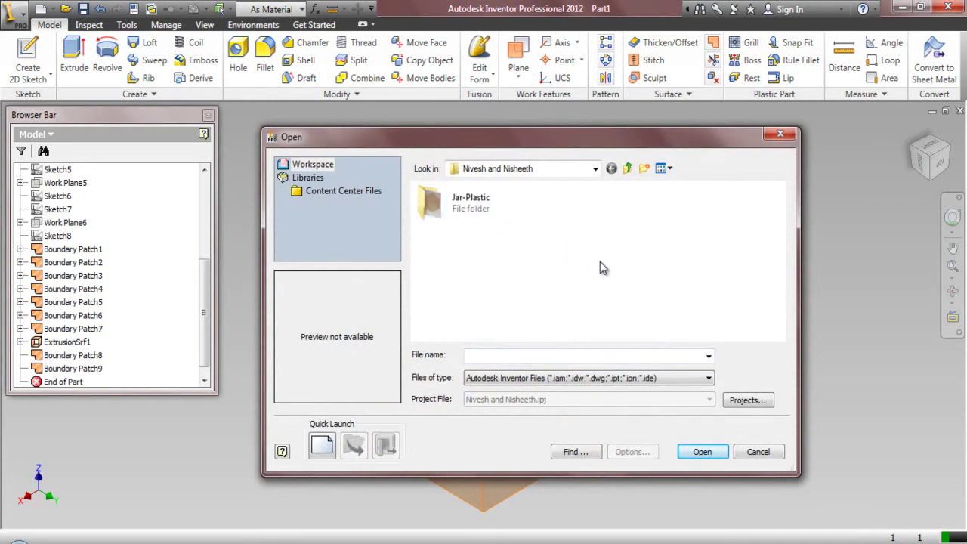
double_click(469, 202)
click(759, 451)
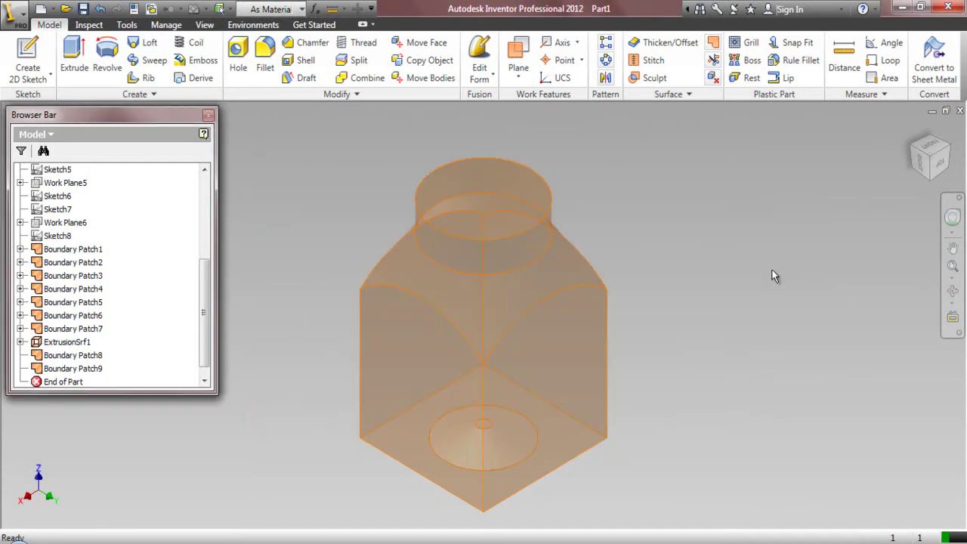
Stitch all ten surfaces into one solid body with a 0.01 in maximum tolerance, and end the command
click(648, 60)
drag(308, 133, 647, 524)
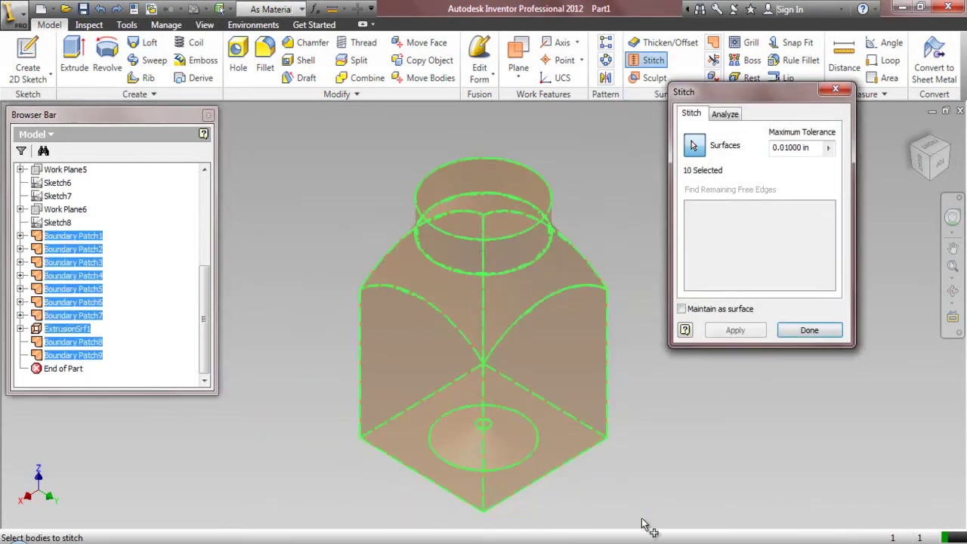
click(736, 332)
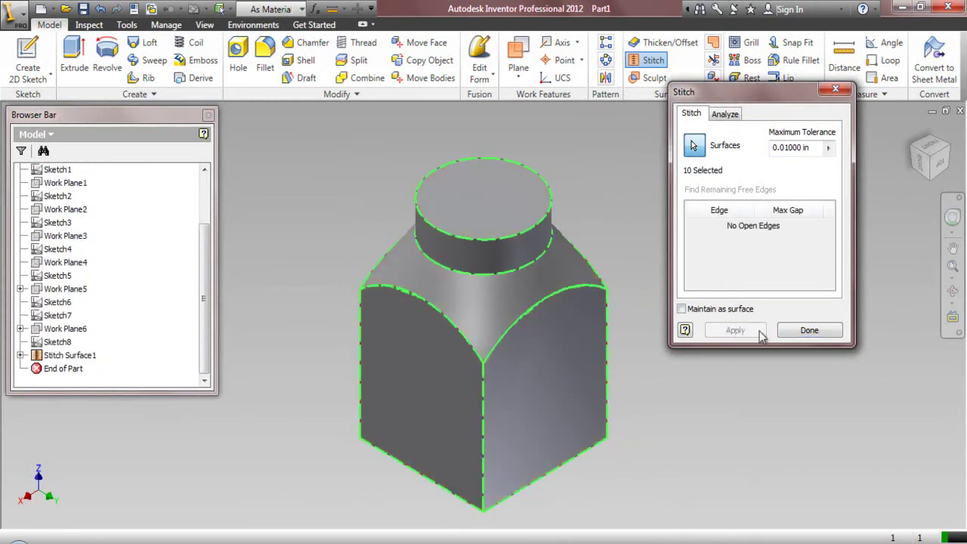
click(806, 331)
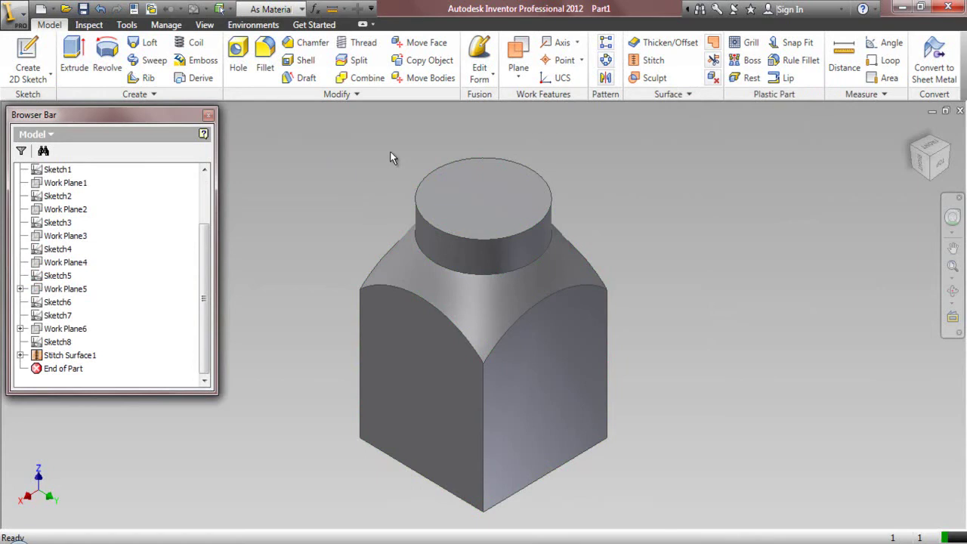
Start a fillet in loop selection mode and select the edge loops of the jar's four side faces
click(266, 67)
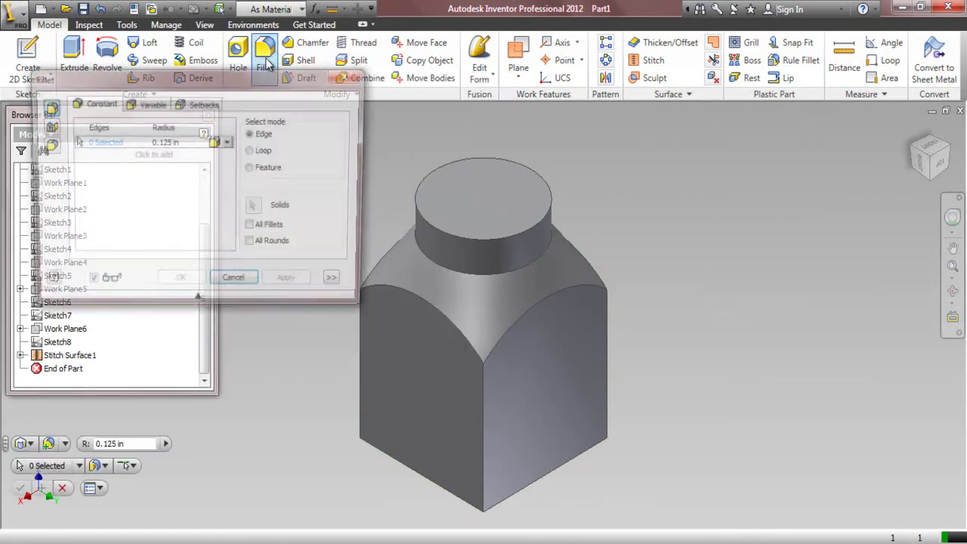
click(251, 150)
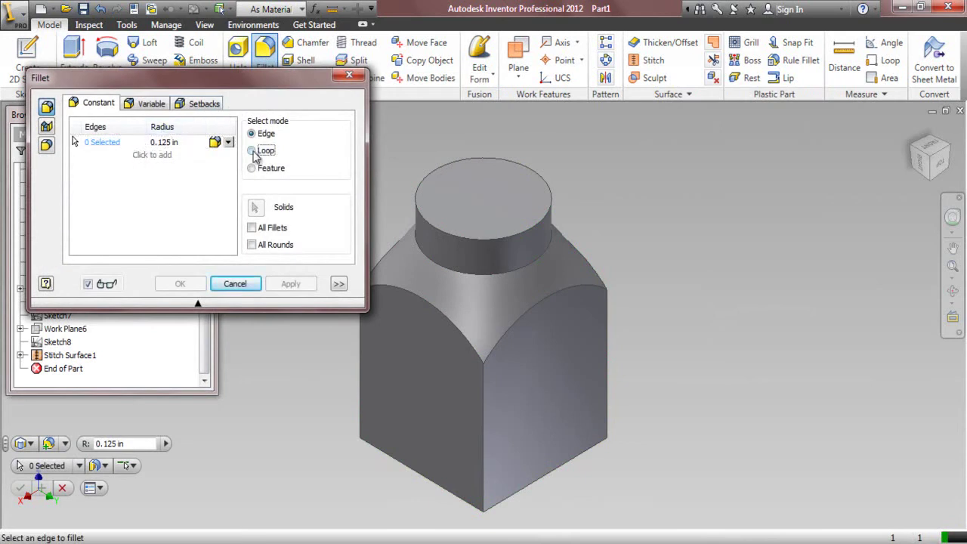
click(360, 375)
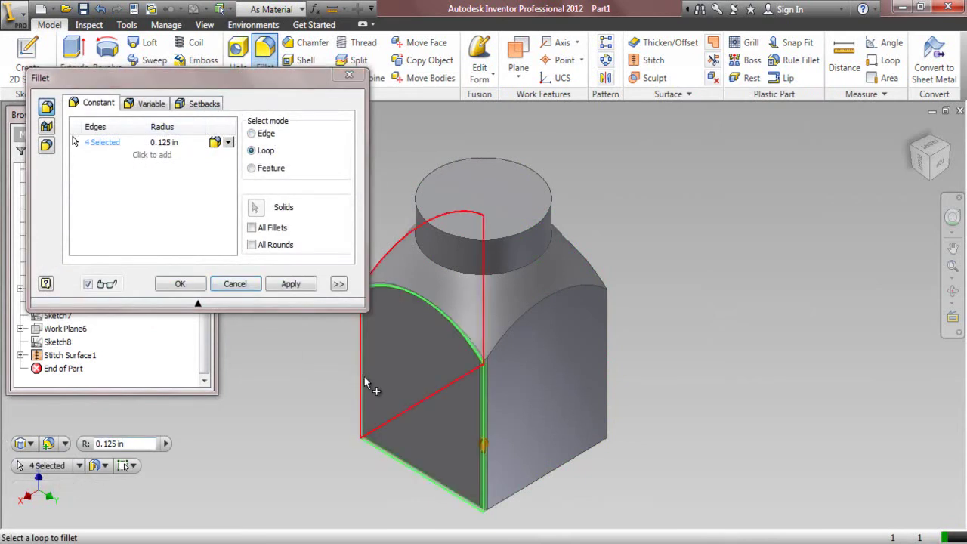
click(519, 321)
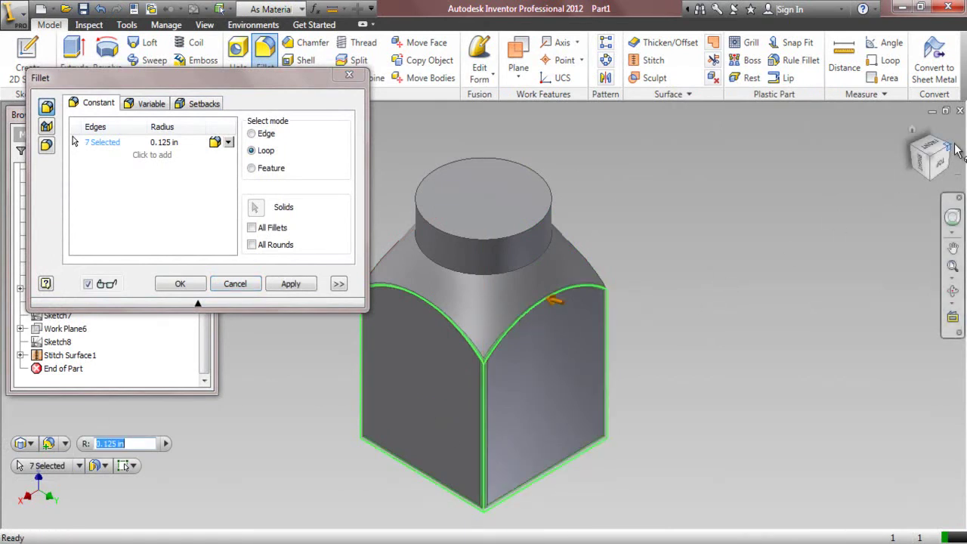
click(926, 166)
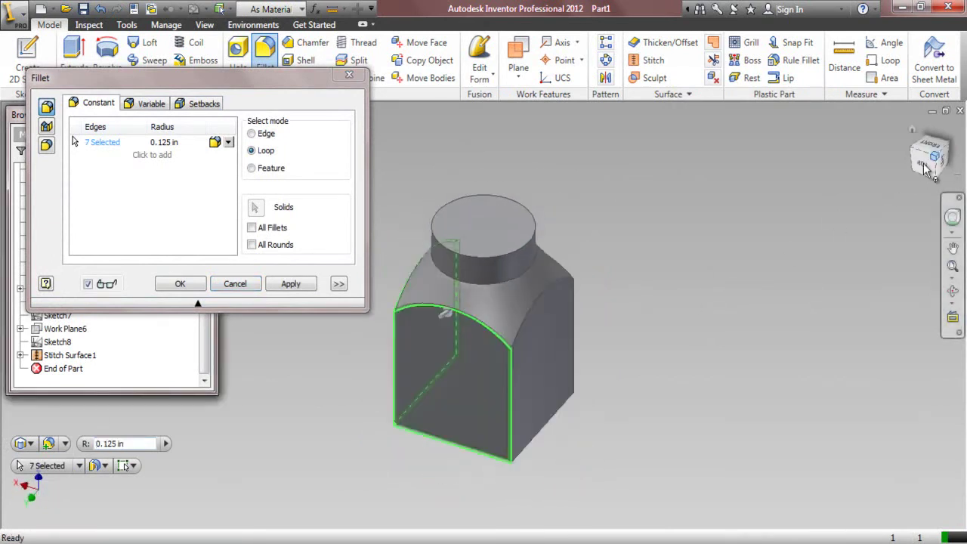
click(575, 335)
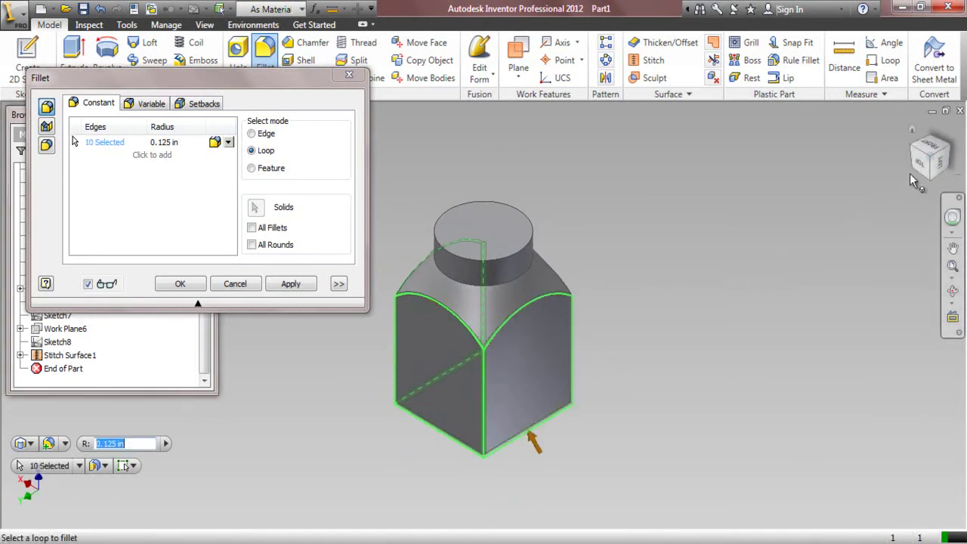
click(952, 158)
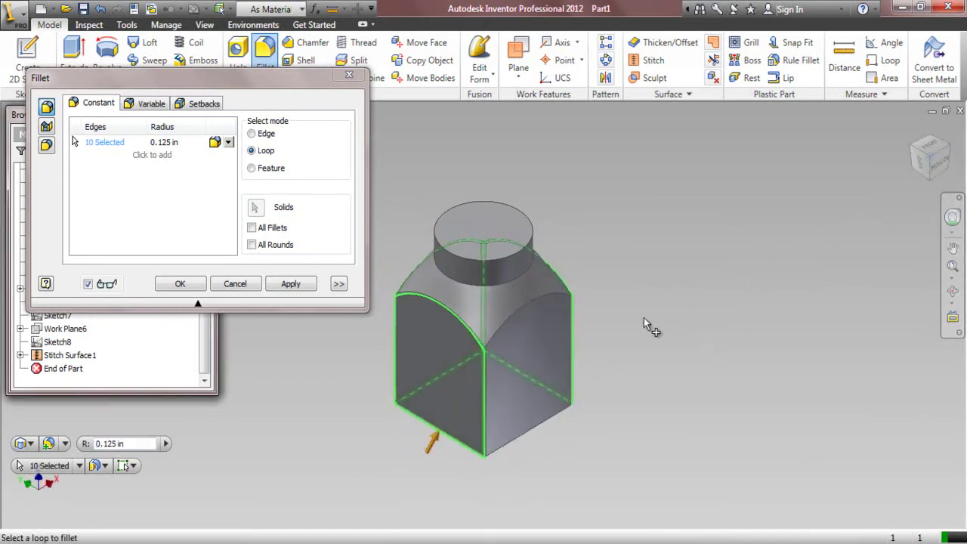
click(536, 306)
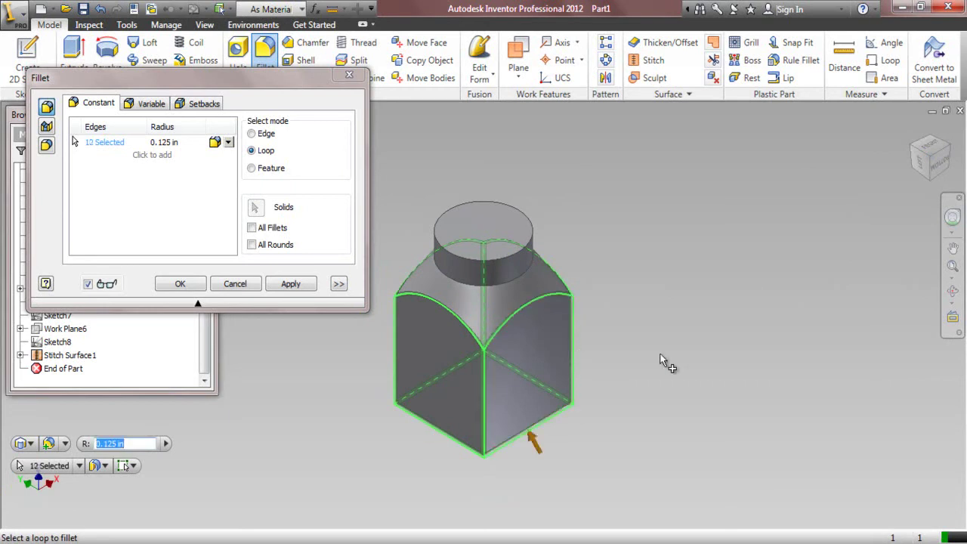
Add the base's two circular edge loops to the fillet and apply a 1/16 in radius
click(953, 293)
drag(639, 358, 451, 421)
scroll(460, 395, down, 5)
right_click(475, 379)
click(492, 387)
click(504, 352)
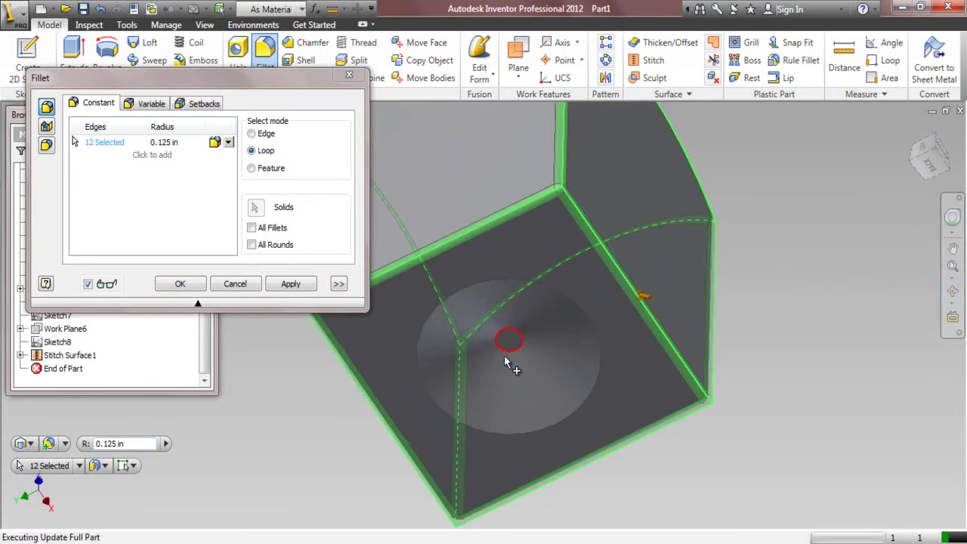
click(513, 434)
click(184, 142)
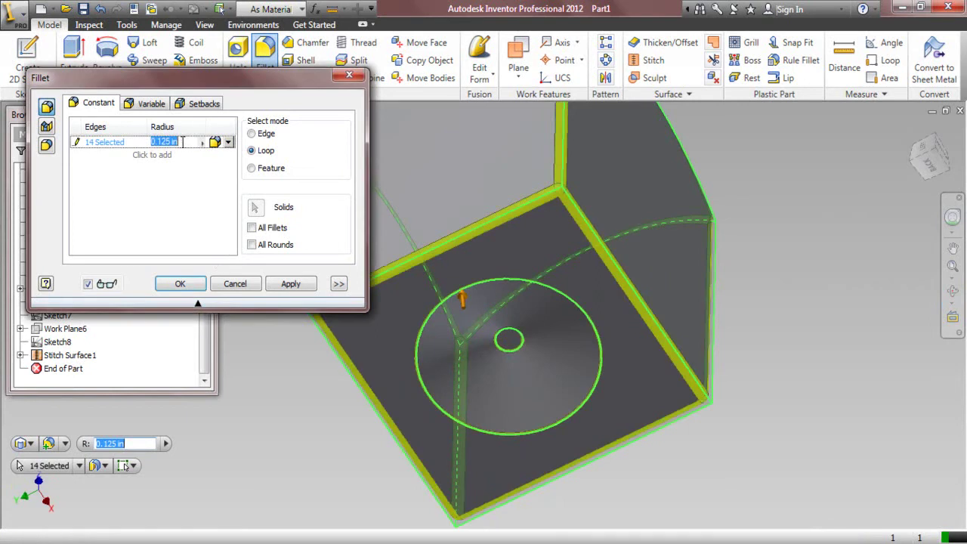
text(1/16)
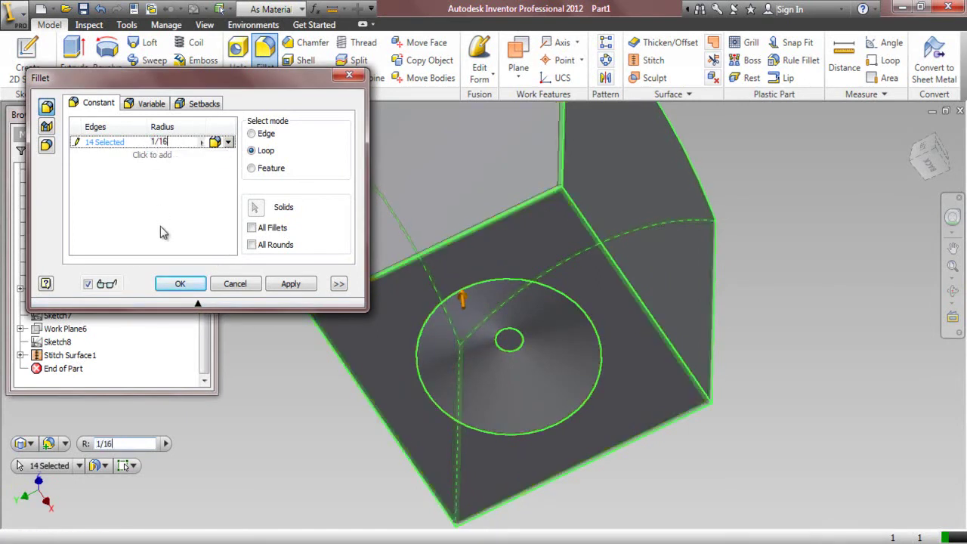
click(182, 285)
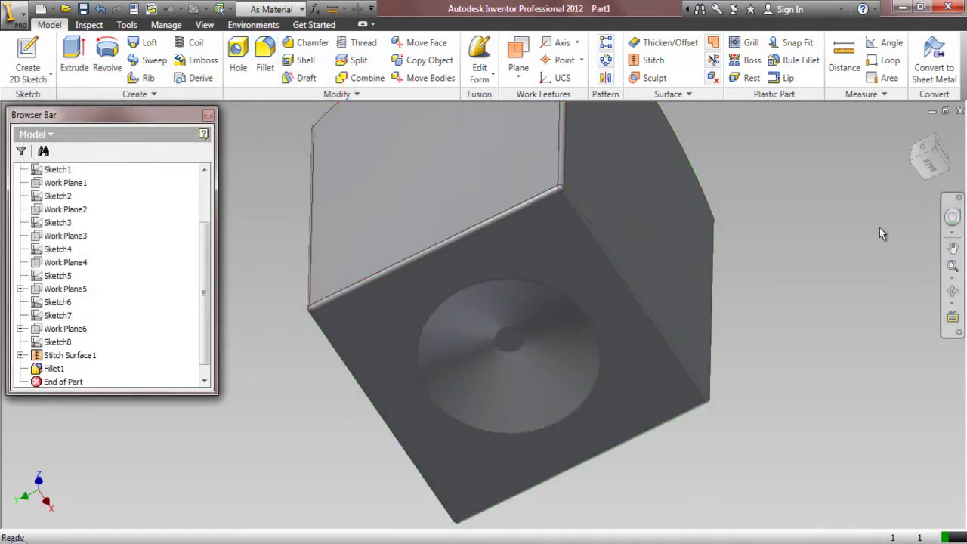
Edit the fillet feature to include the circular edge where the neck meets the shoulder
click(953, 217)
drag(828, 254, 778, 227)
click(781, 205)
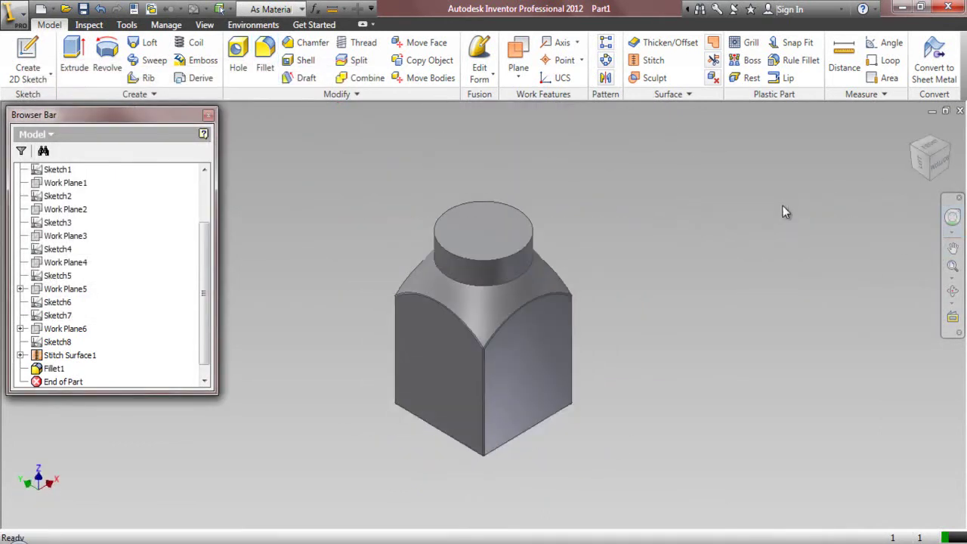
click(952, 265)
key(Escape)
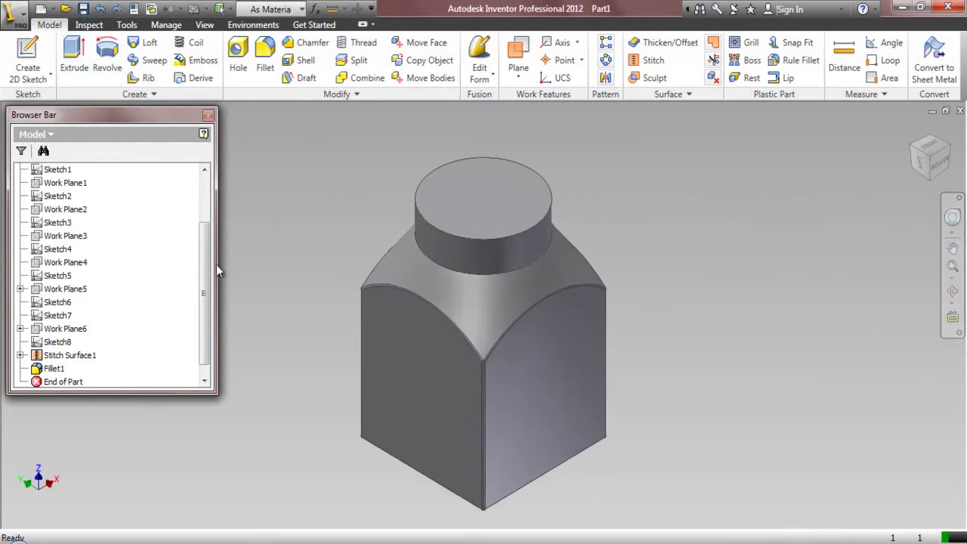
click(54, 369)
right_click(55, 370)
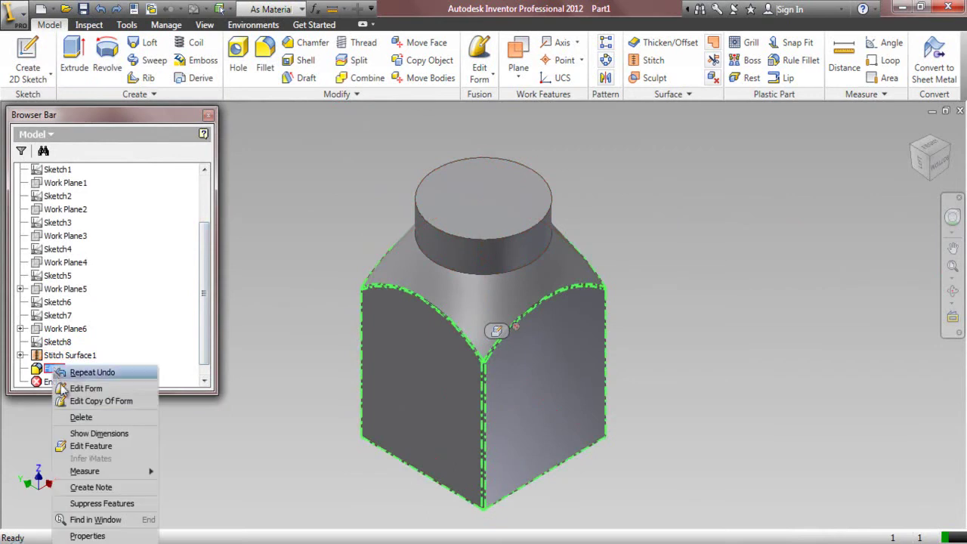
click(90, 448)
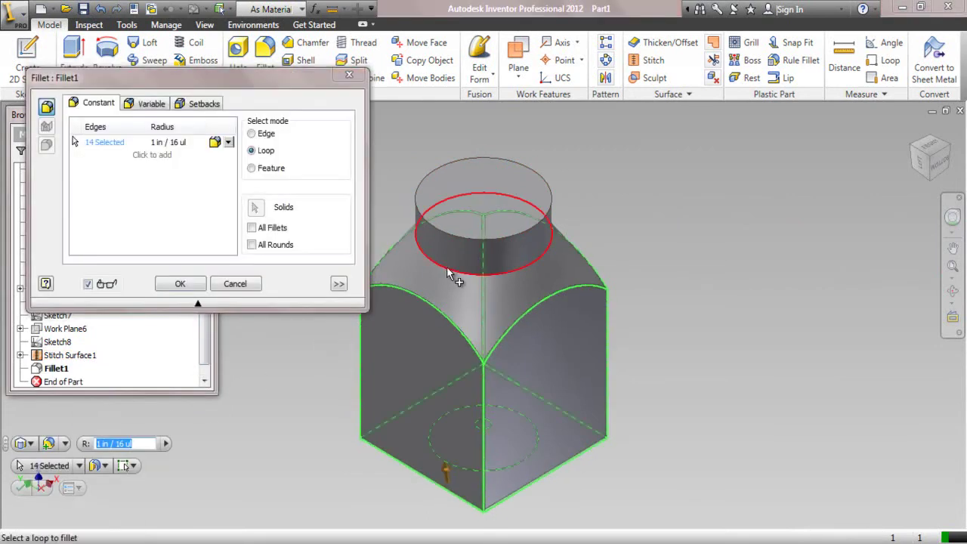
click(445, 269)
click(195, 284)
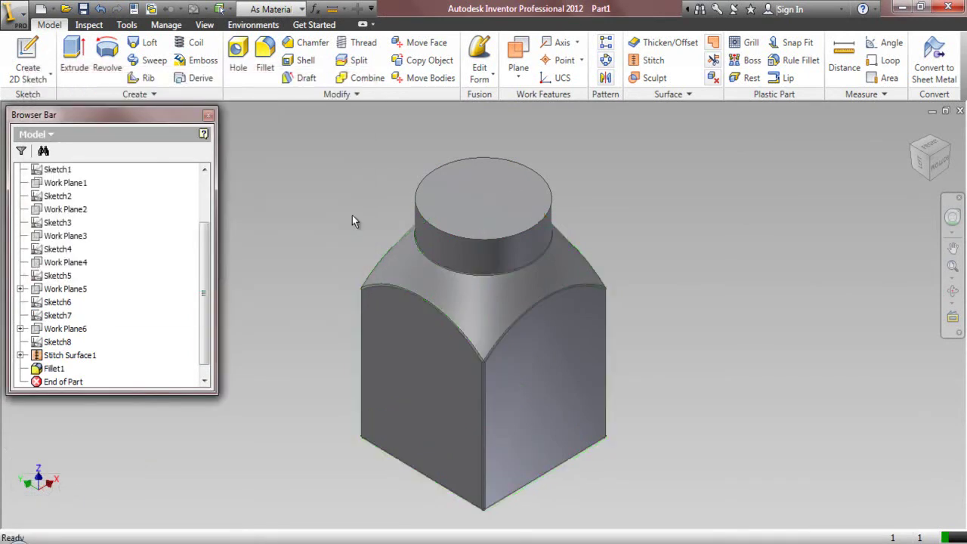
Shell the jar with a 0.0312 in wall thickness, removing the neck's top face
click(304, 60)
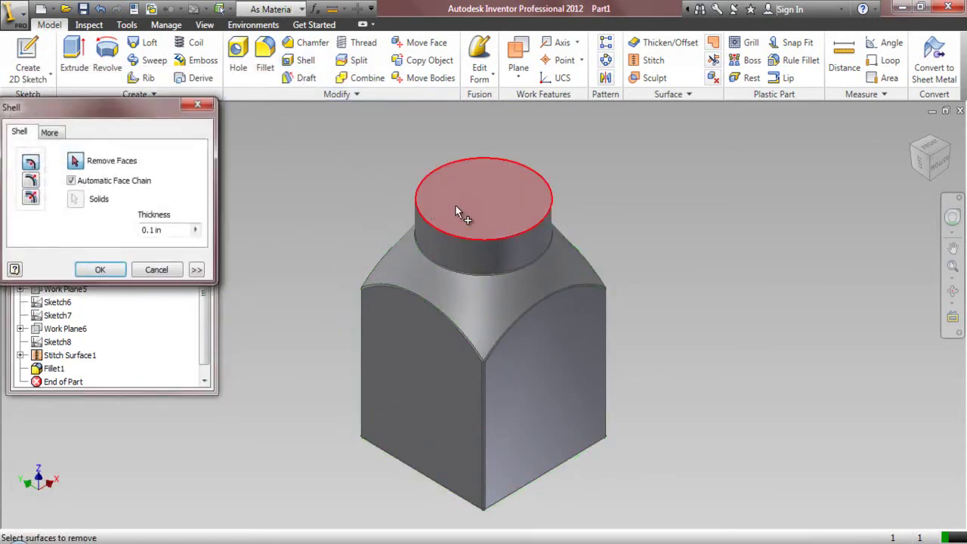
click(458, 205)
double_click(140, 231)
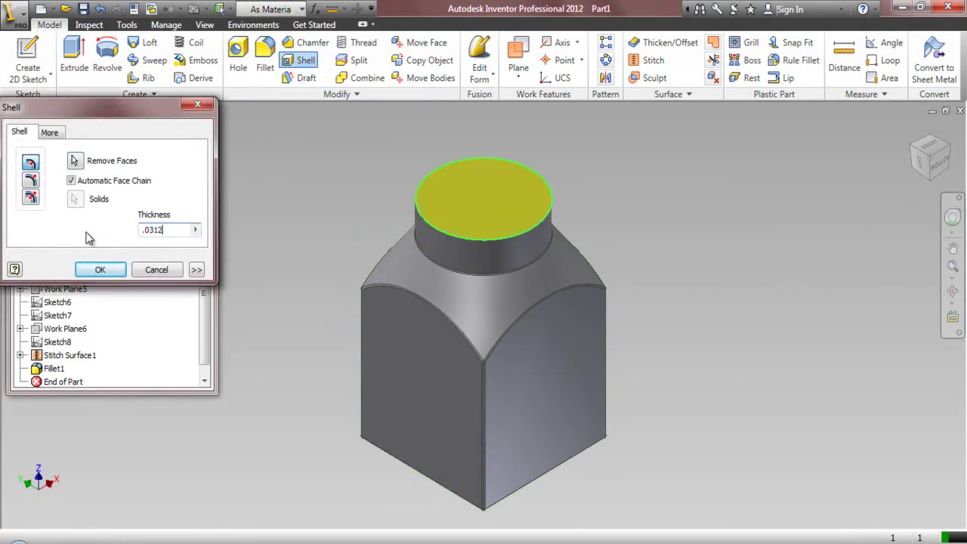
click(101, 270)
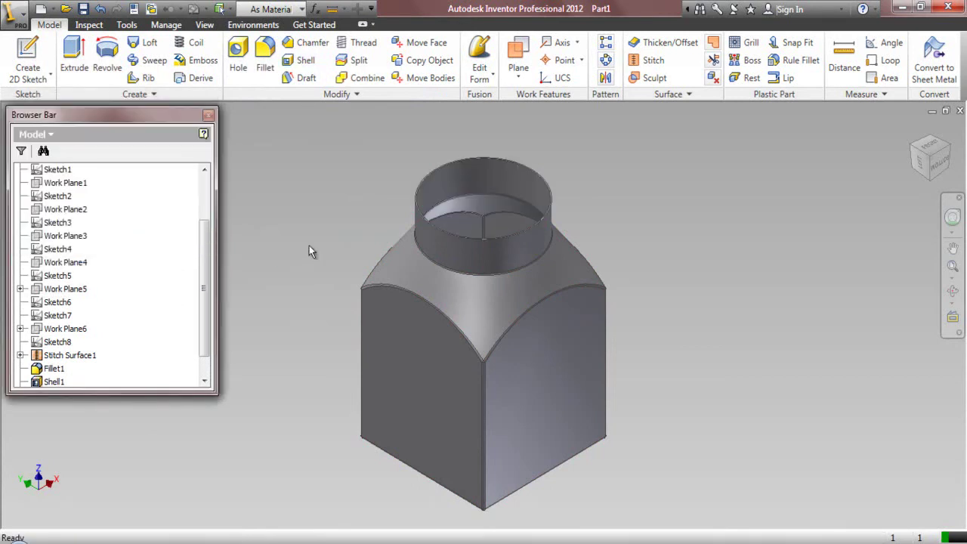
Examine the hollow jar through its neck opening, and save the part
click(952, 291)
drag(502, 362, 402, 459)
right_click(452, 331)
click(476, 373)
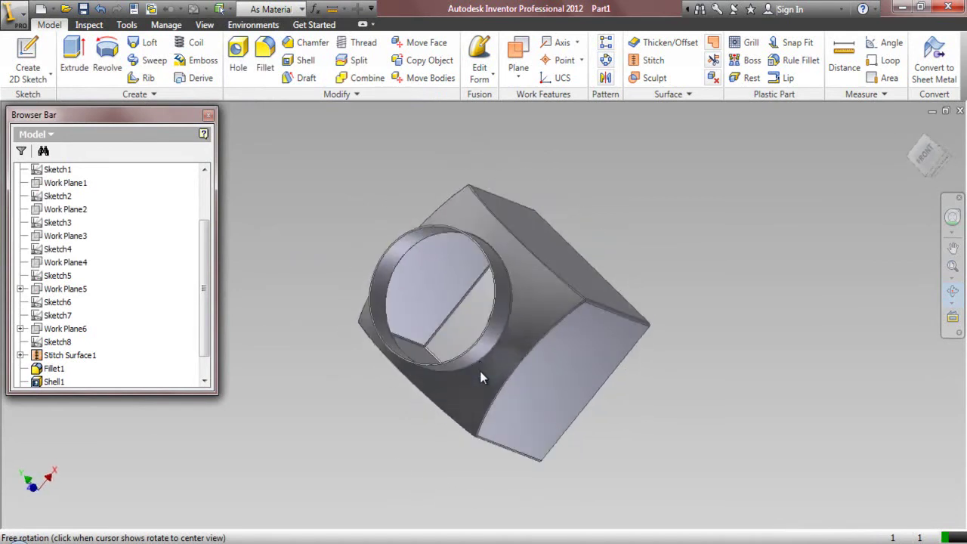
right_click(501, 226)
click(519, 228)
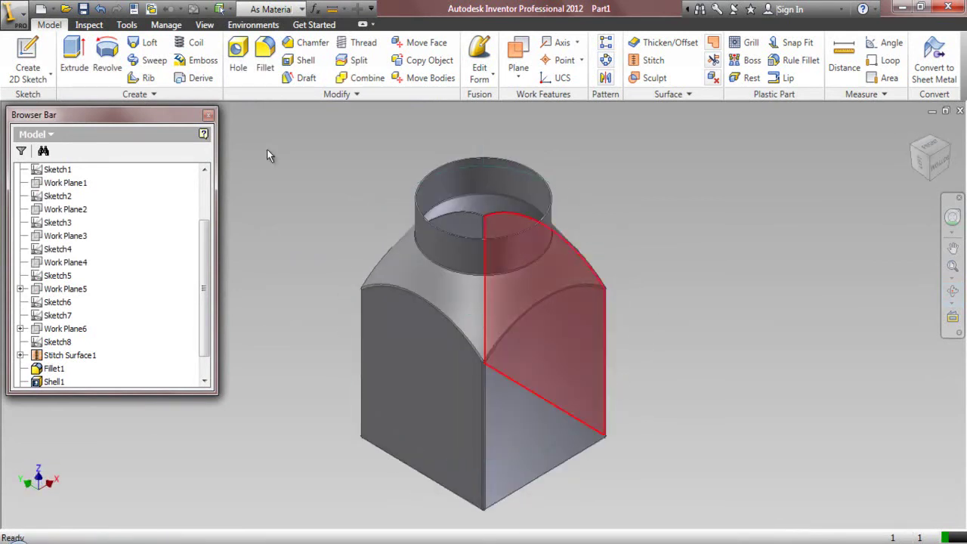
click(83, 9)
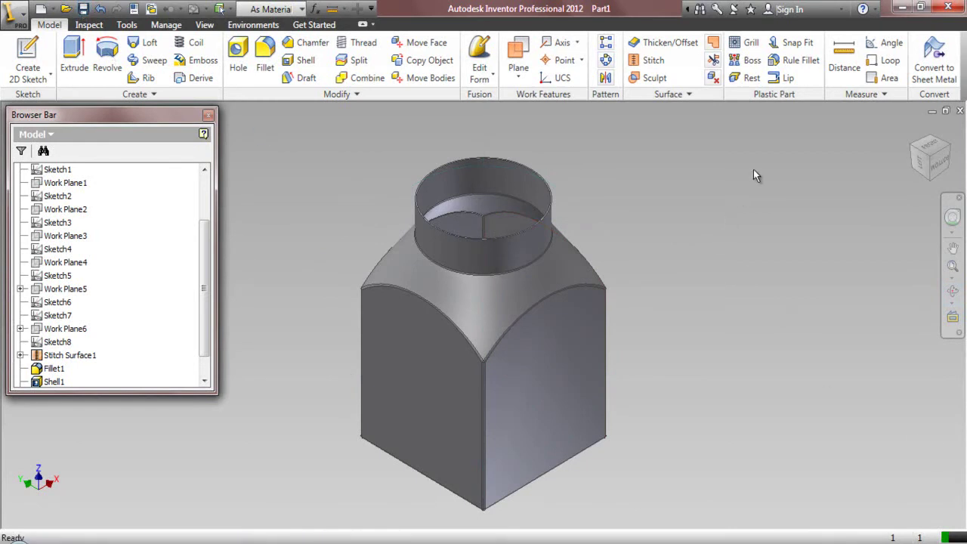
Create a new sketch on the flat base face around the conical recess
click(952, 291)
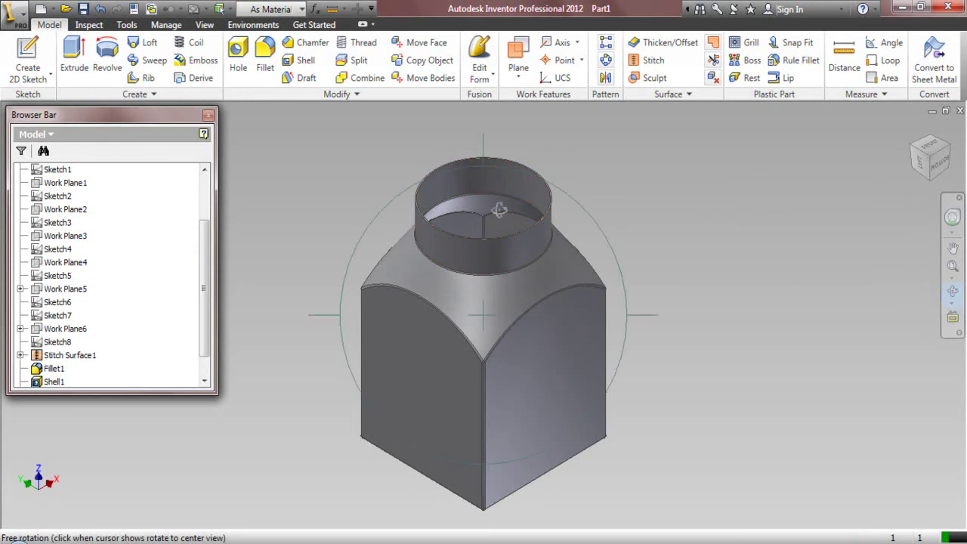
drag(479, 164, 521, 313)
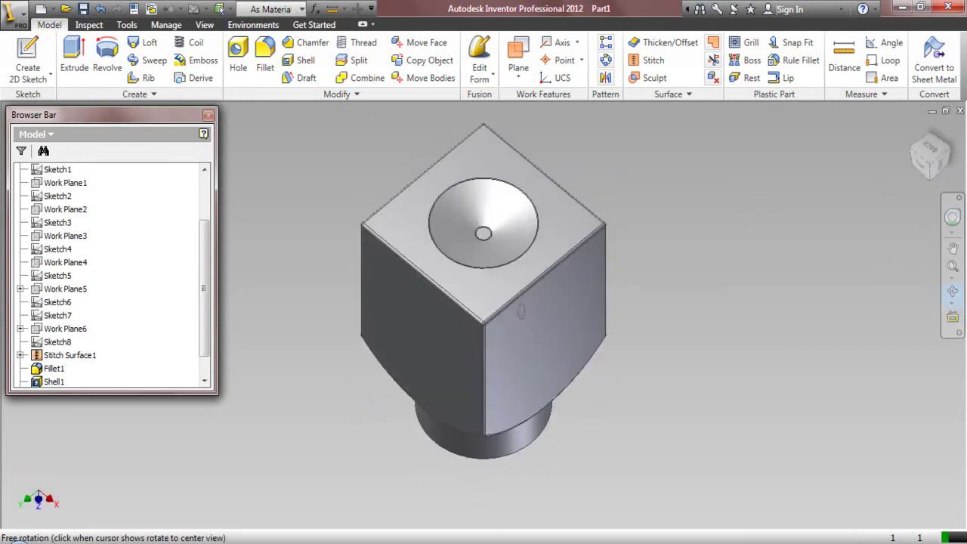
key(Escape)
click(935, 153)
key(F3)
drag(896, 242, 829, 285)
scroll(829, 285, up, 3)
key(F4)
right_click(449, 169)
click(464, 180)
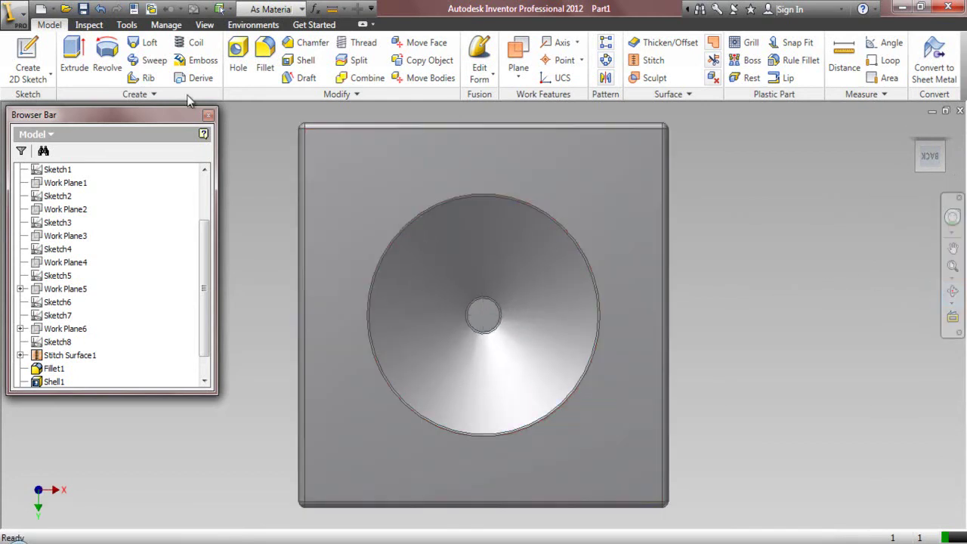
click(40, 51)
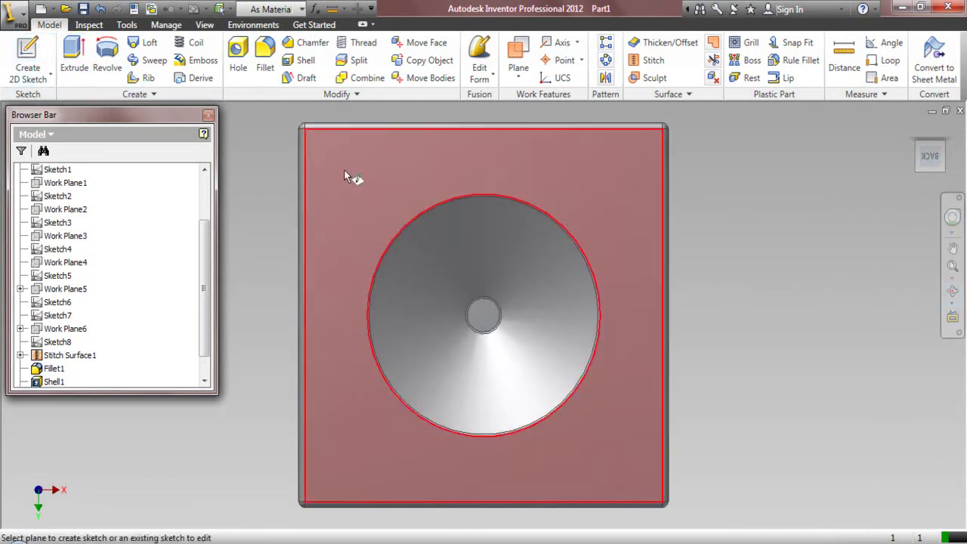
click(361, 179)
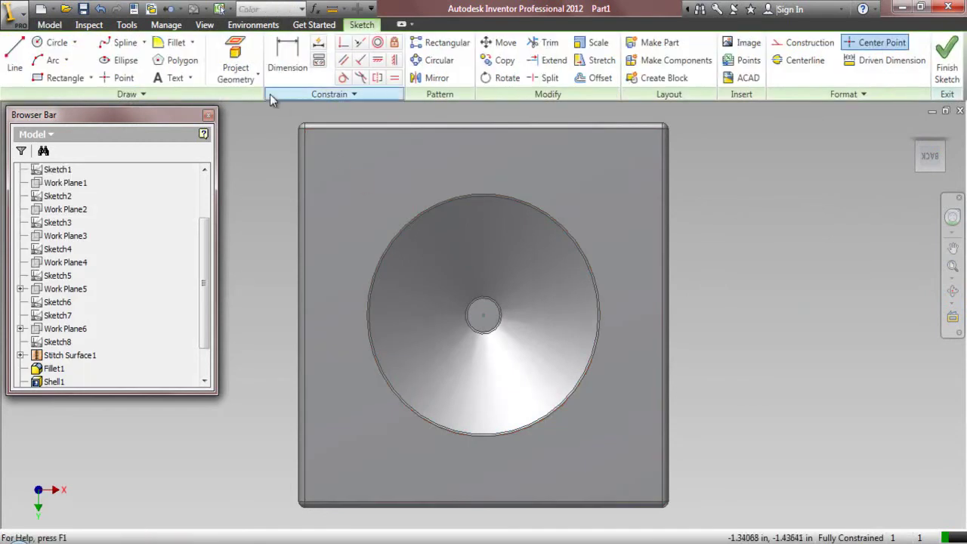
Project the flat base face's edges and the origin YZ and XZ planes into the sketch
click(239, 59)
click(369, 190)
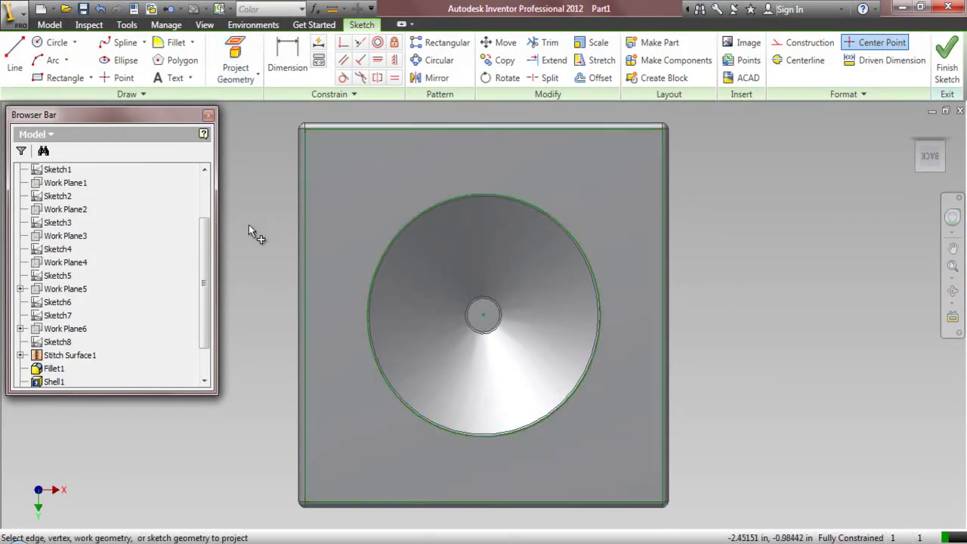
scroll(106, 246, up, 2)
click(21, 222)
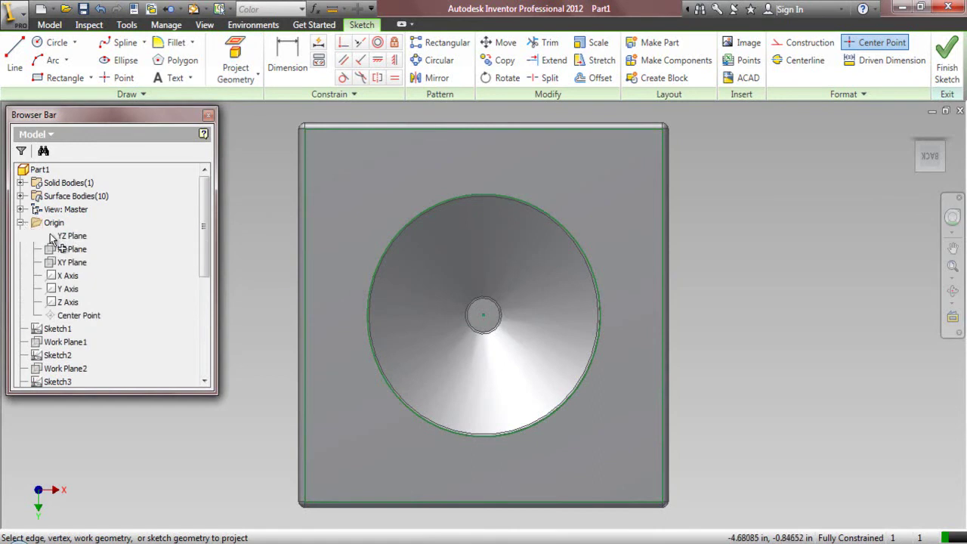
click(66, 236)
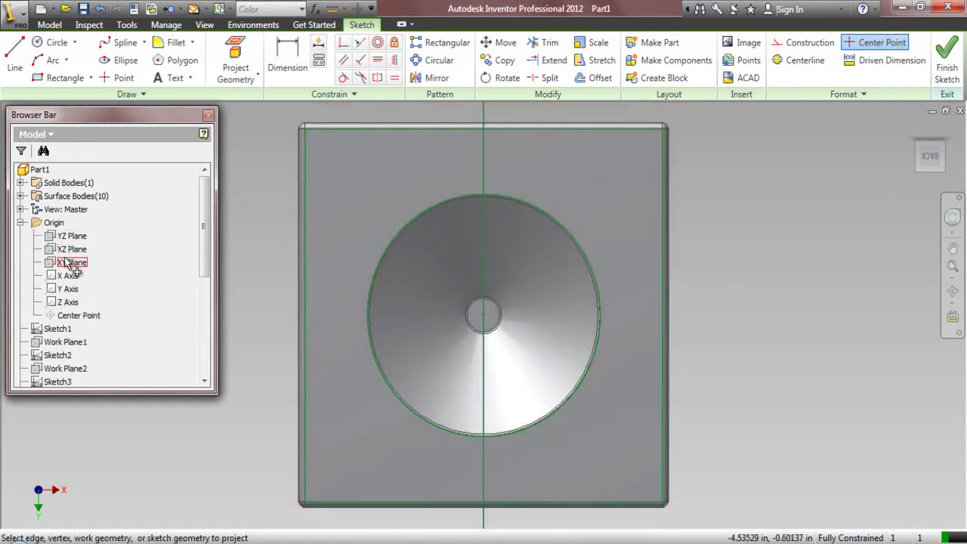
click(70, 262)
right_click(766, 201)
click(727, 202)
Convert all projected lines and circles in the base sketch to construction geometry
scroll(563, 288, down, 4)
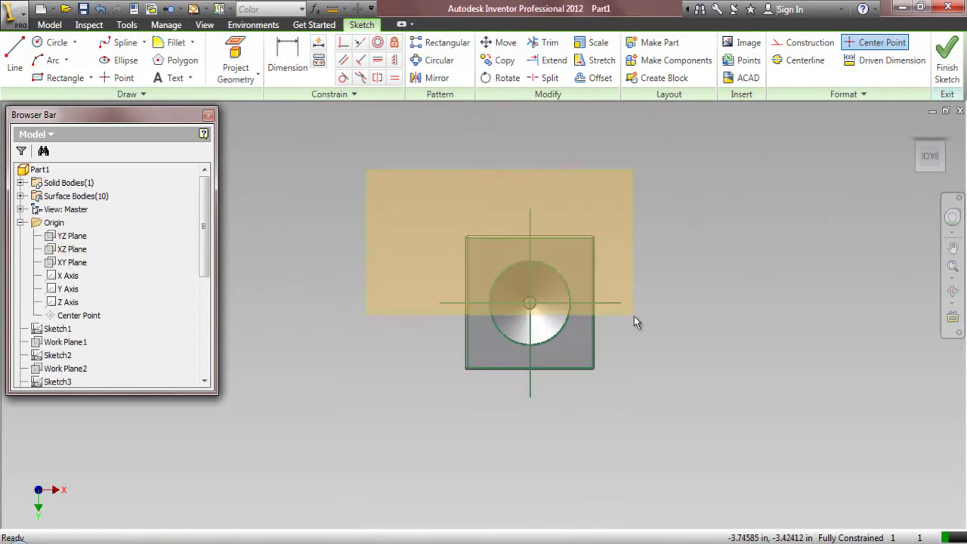
click(805, 43)
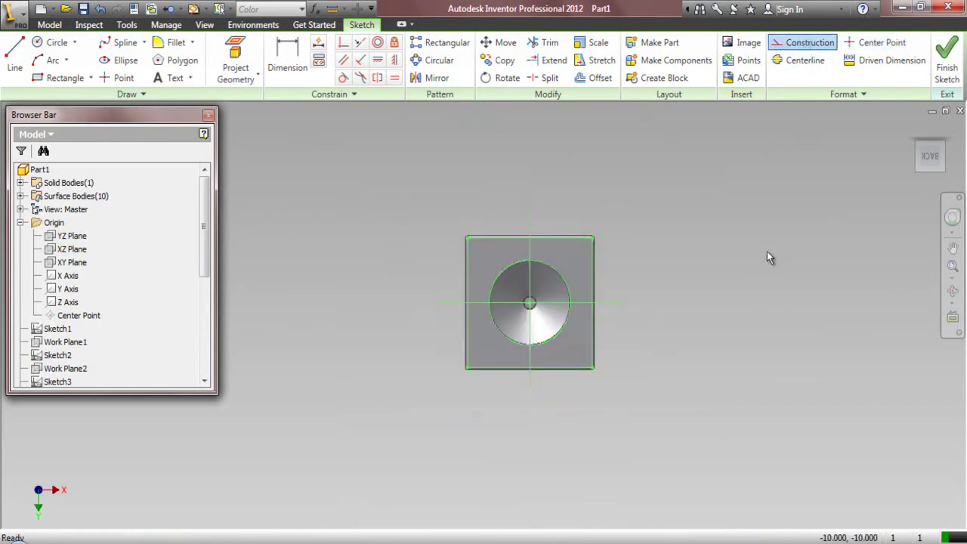
Add geometry text reading JAR-PLASTIC aligned to the projected circle of the conical recess
click(951, 270)
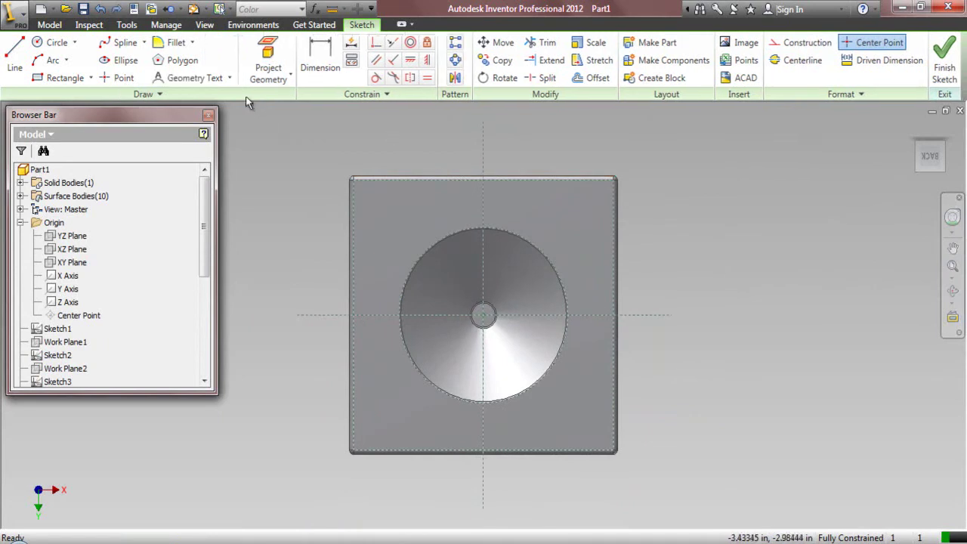
click(200, 77)
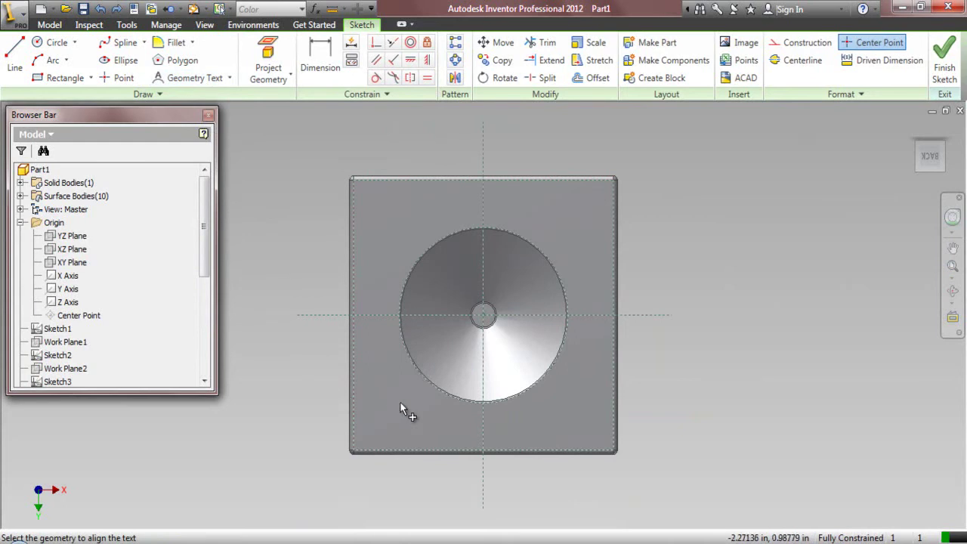
click(423, 406)
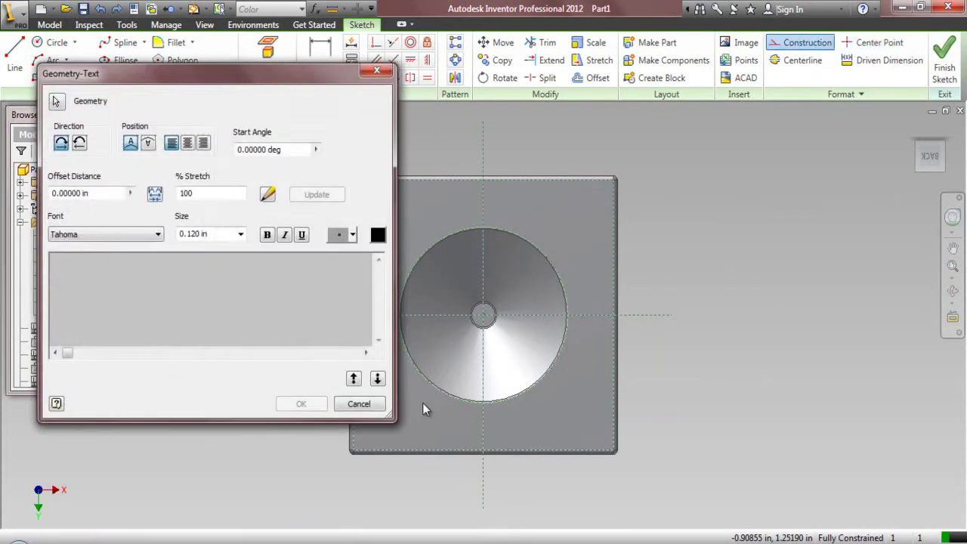
text(JAR-PLASTIC)
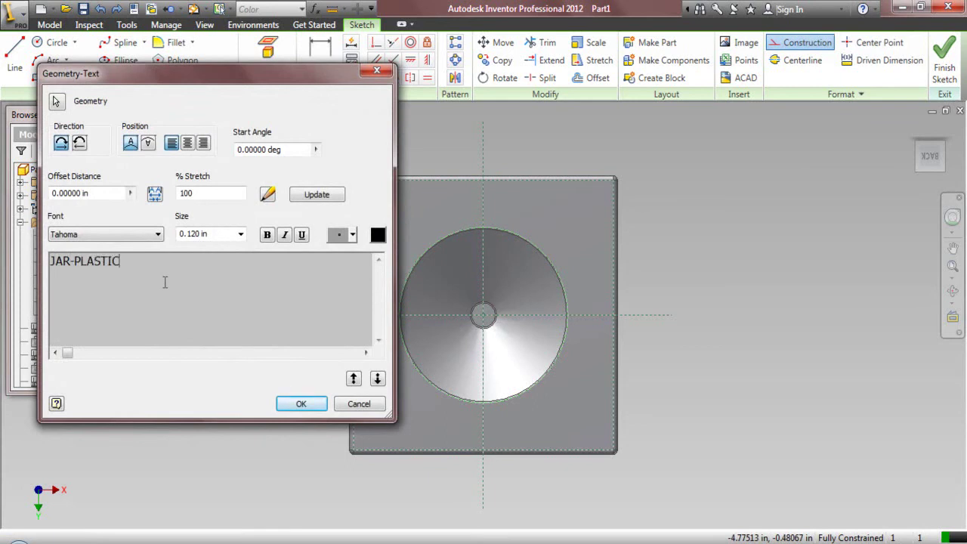
Set the JAR-PLASTIC text to Calibri with a size of 0.15 in and an offset distance of 0.125 in
key(ctrl+a)
click(158, 234)
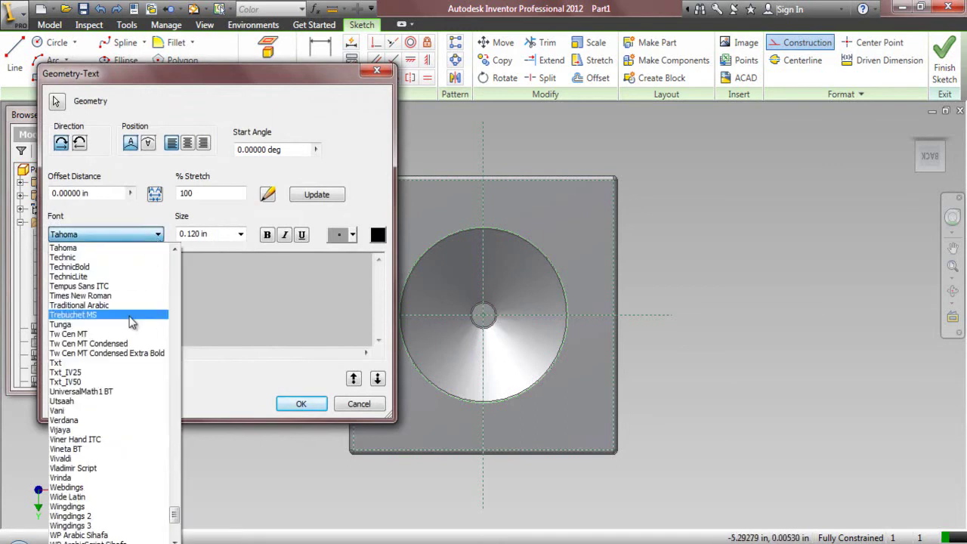
key(c)
click(72, 248)
click(213, 235)
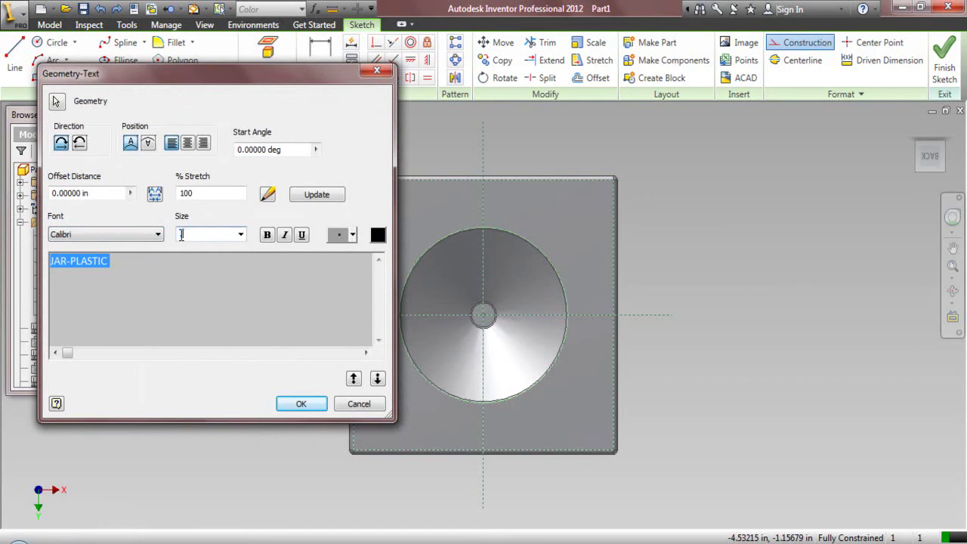
text(.15)
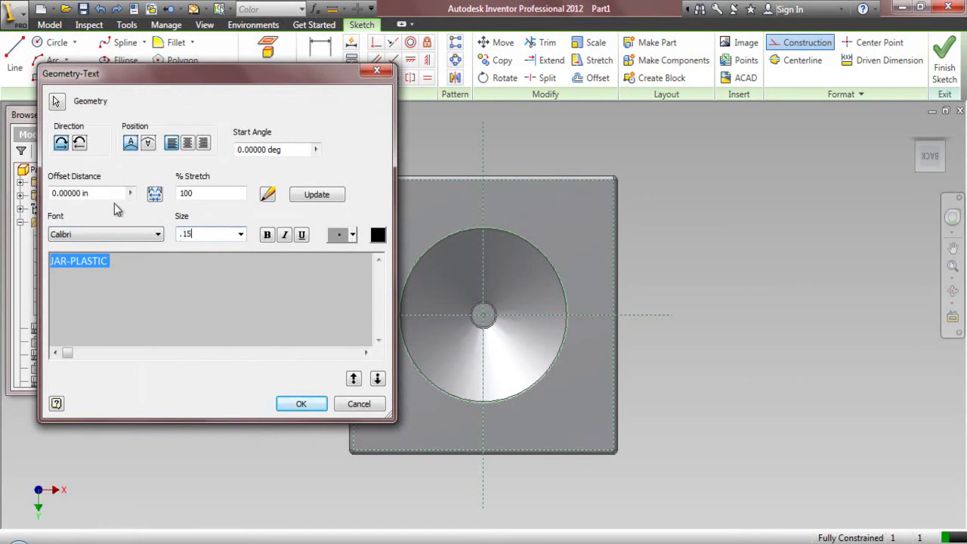
click(117, 194)
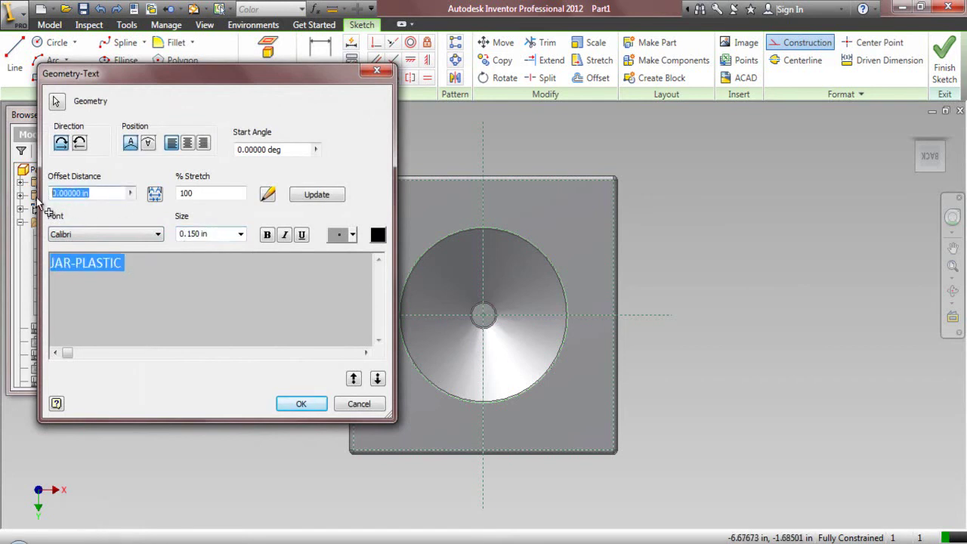
text(.125)
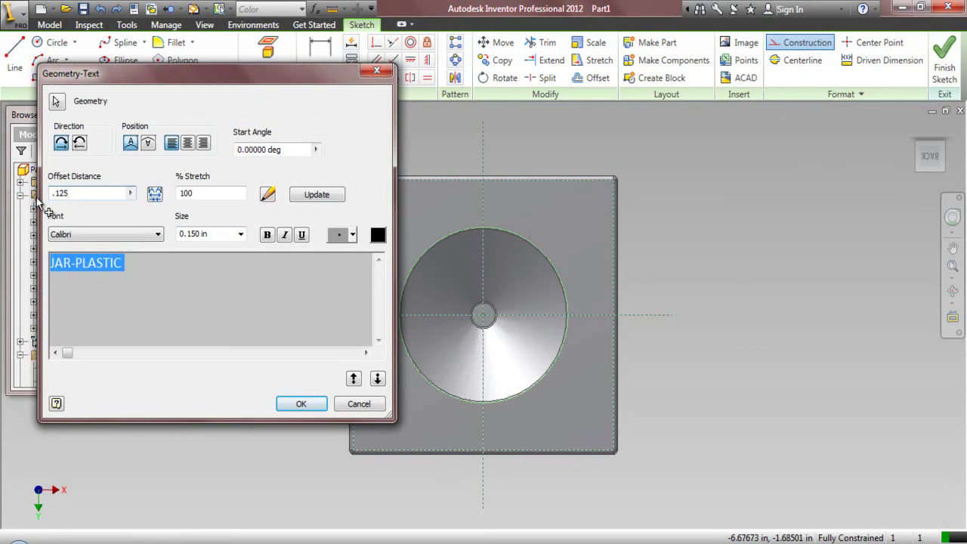
Run the text counterclockwise on the circle's inside, bold, with a 105 degree start angle, and finish the sketch
click(79, 142)
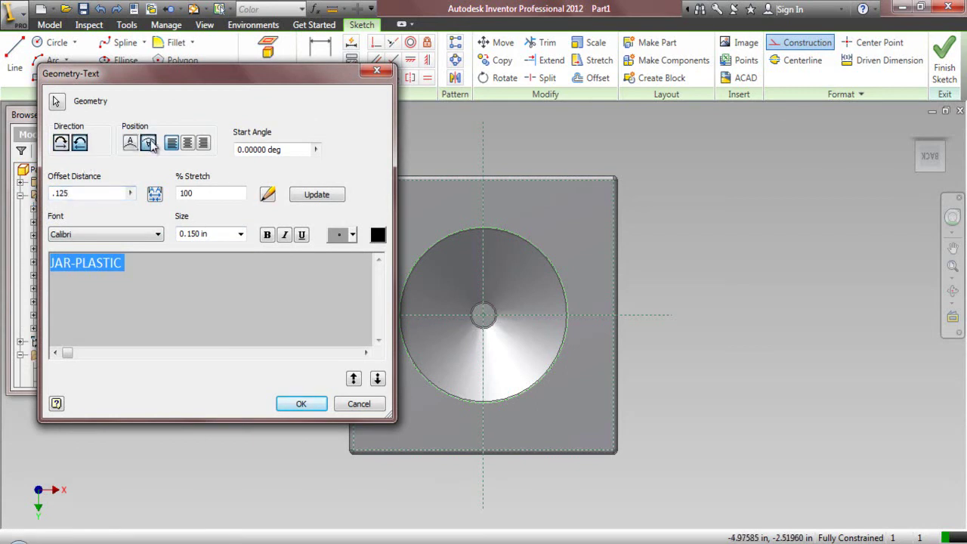
drag(294, 149, 229, 157)
text(105)
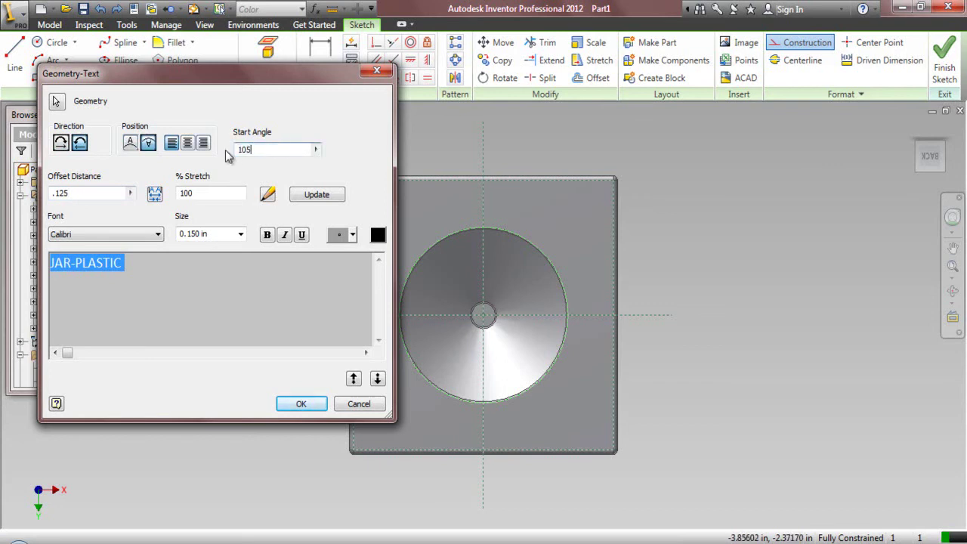
click(268, 235)
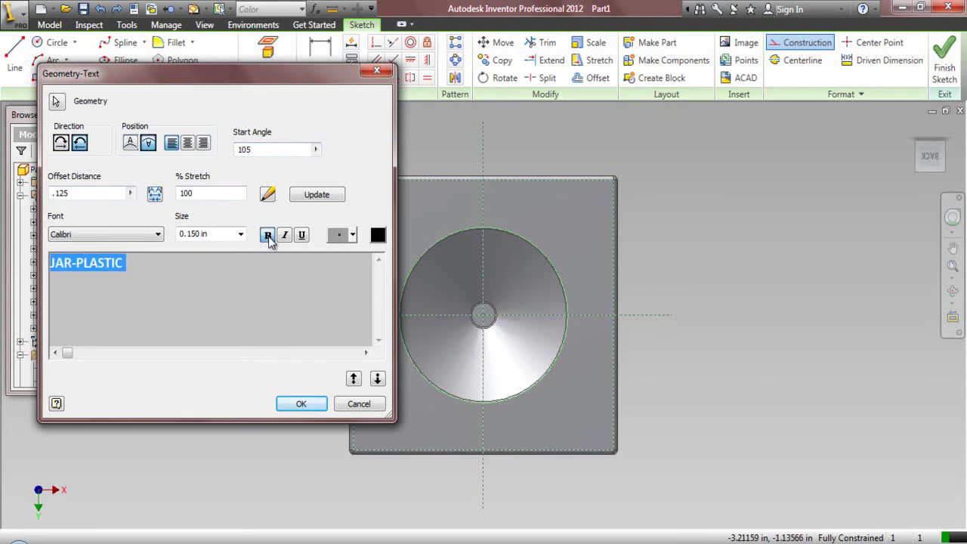
click(322, 198)
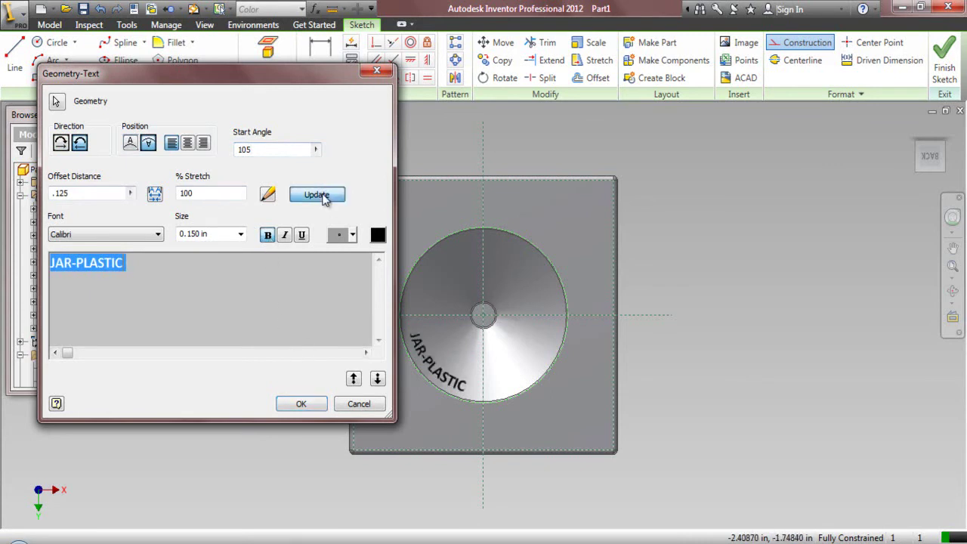
click(304, 405)
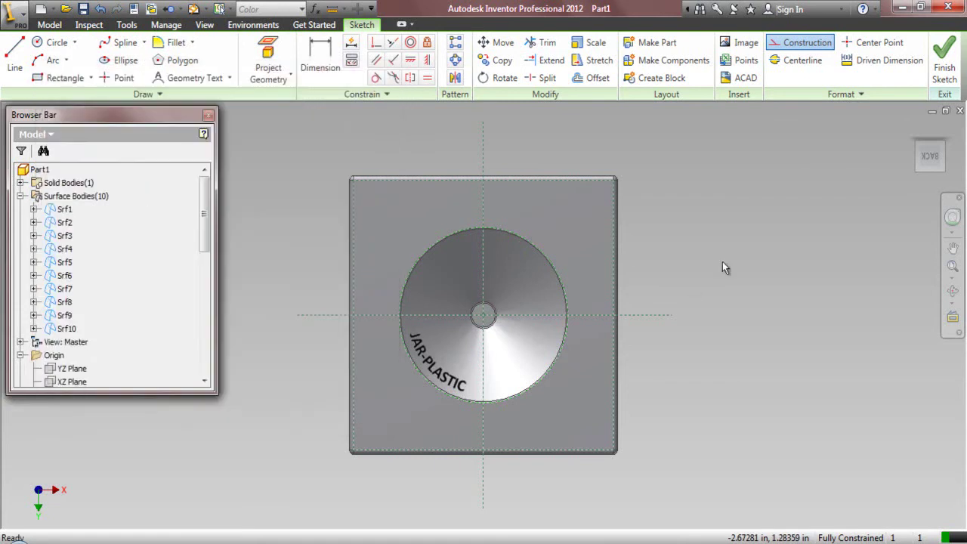
click(946, 60)
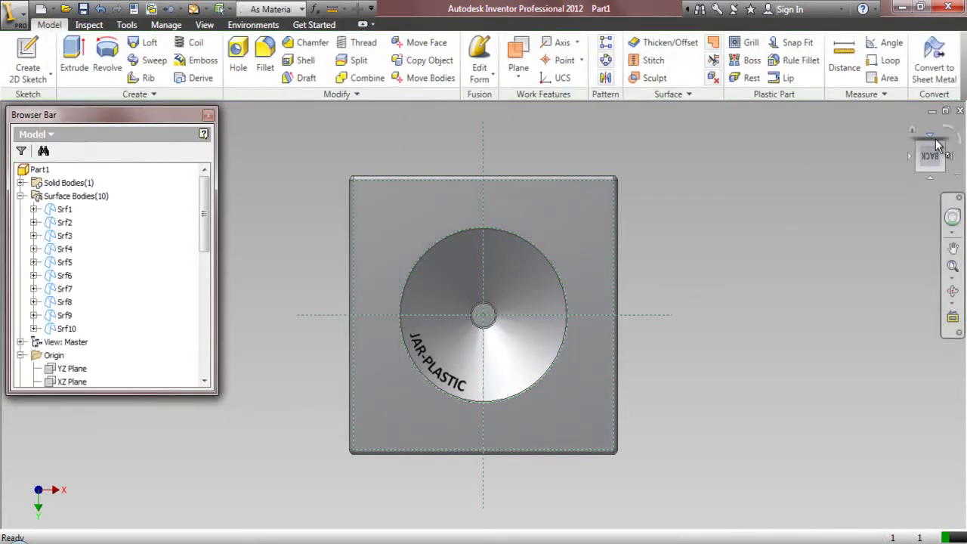
Set up an Emboss from Face of the JAR-PLASTIC text, directed into the jar with a depth of 1/32 in
click(944, 145)
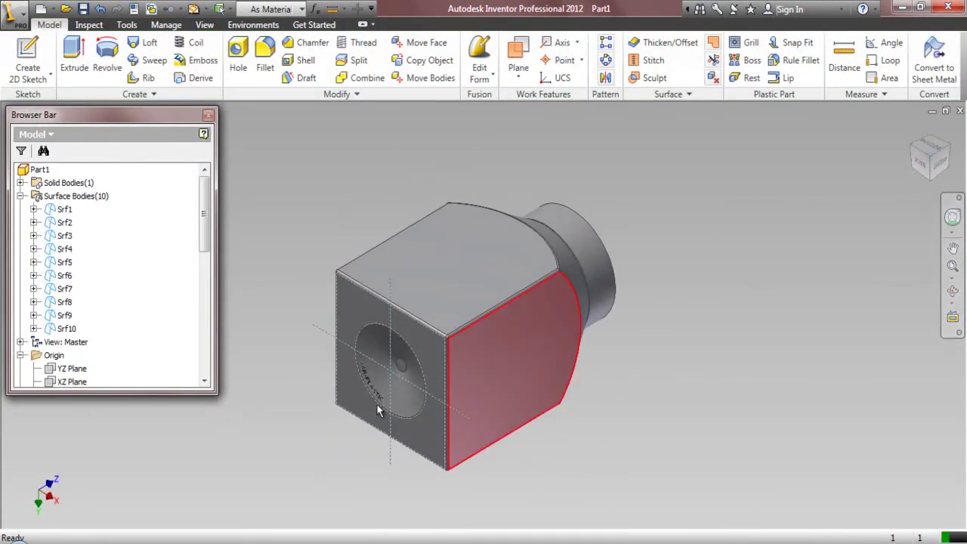
scroll(330, 397, up, 3)
scroll(281, 250, up, 3)
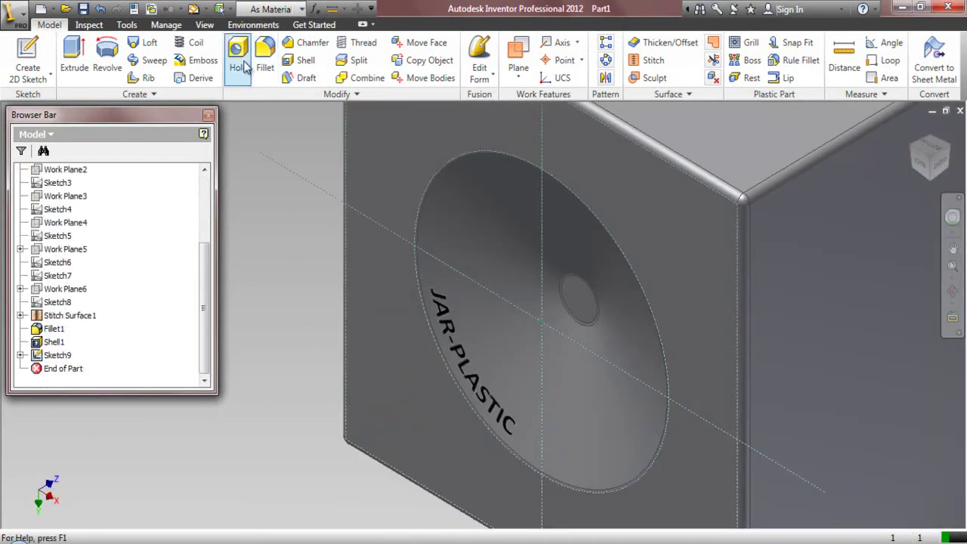
click(198, 59)
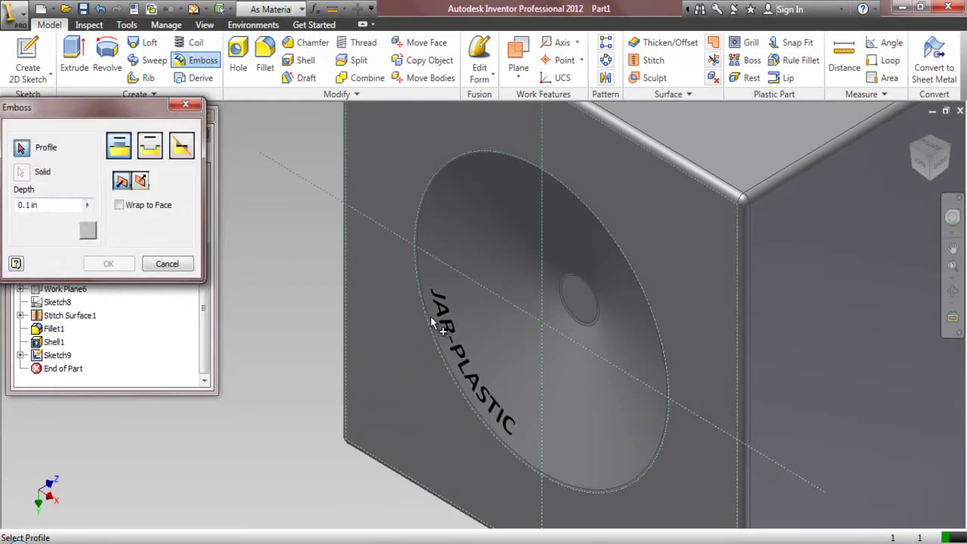
click(440, 320)
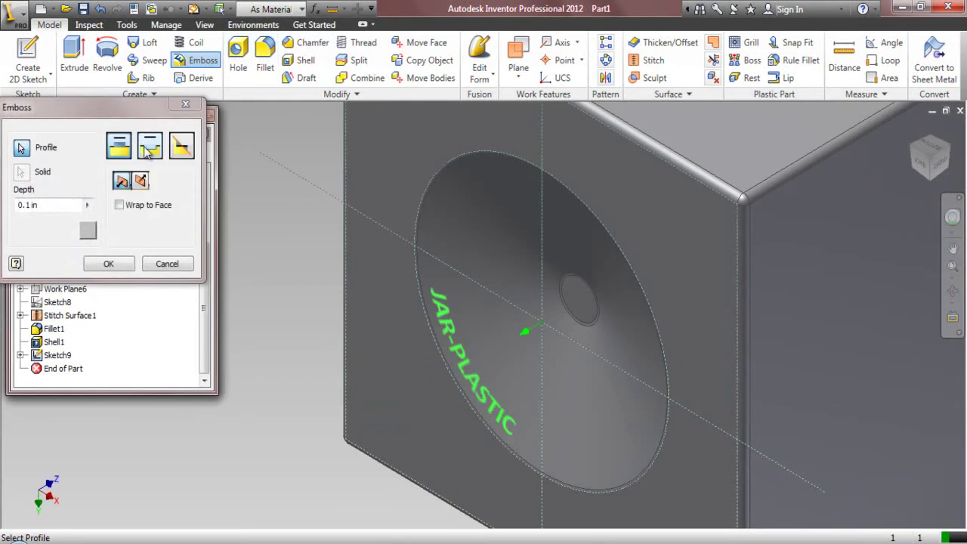
click(141, 181)
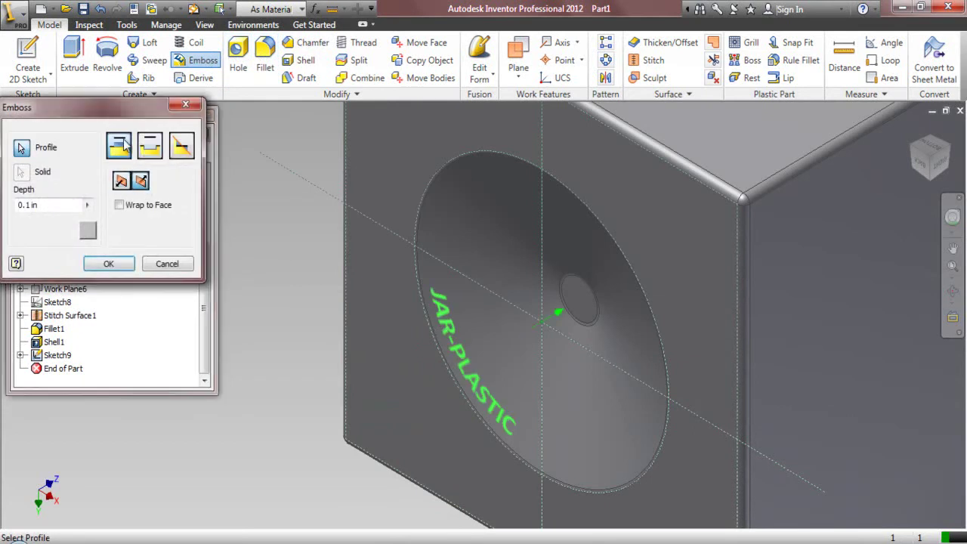
click(55, 204)
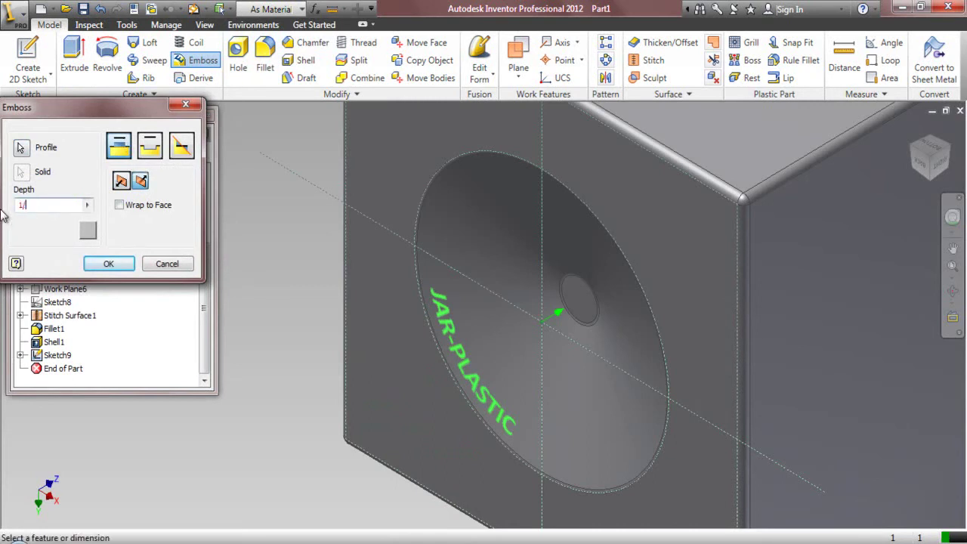
Choose Brown as the color of the embossed text and create the emboss
click(85, 234)
click(168, 134)
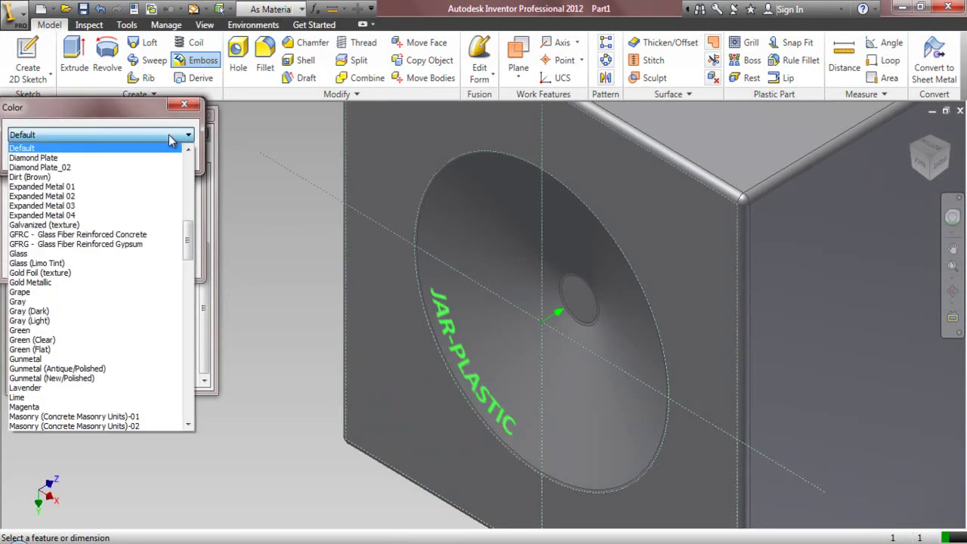
key(b)
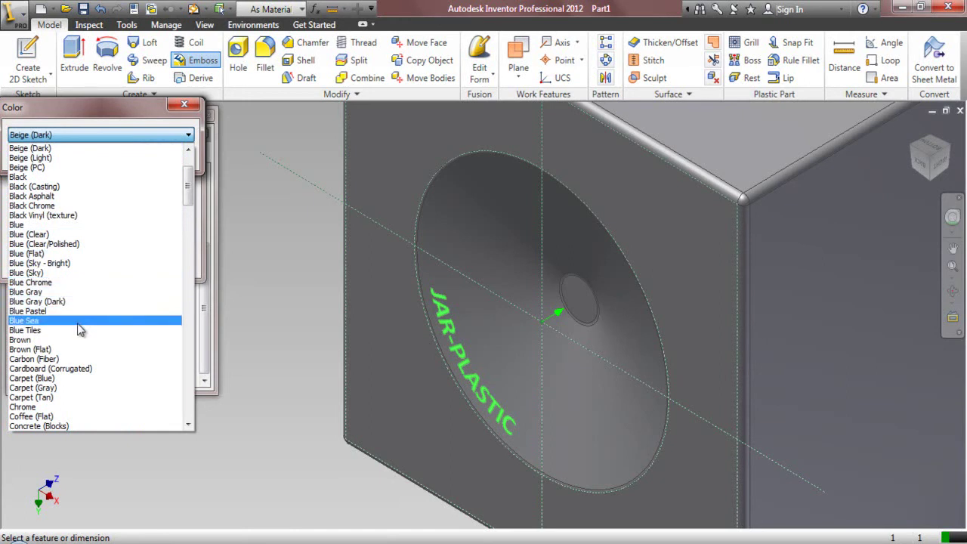
click(76, 345)
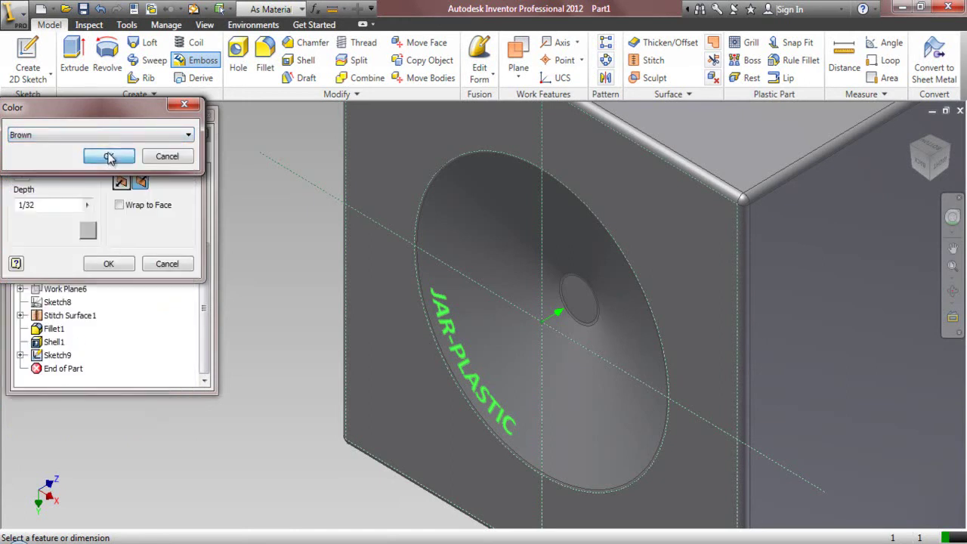
click(109, 156)
click(109, 265)
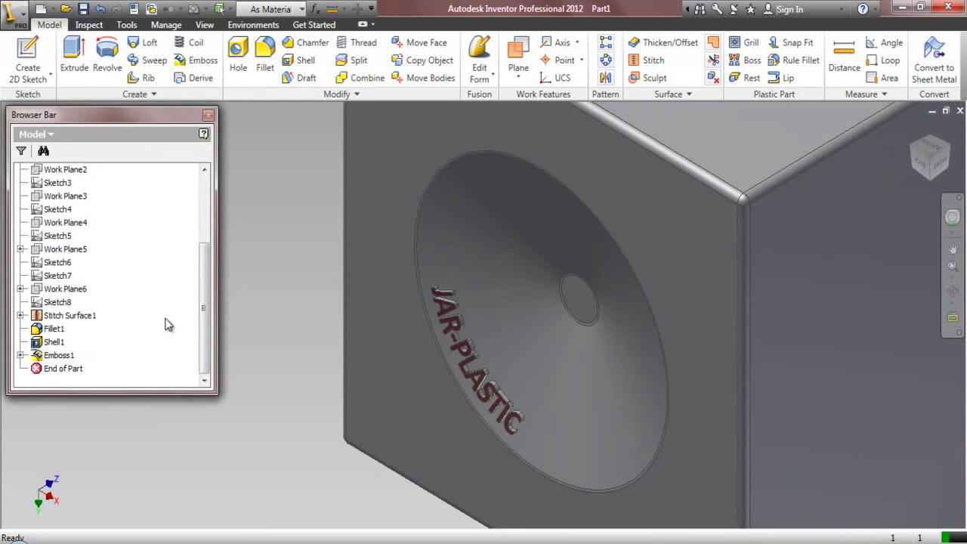
Change the color of the JAR-PLASTIC emboss feature to White
click(67, 358)
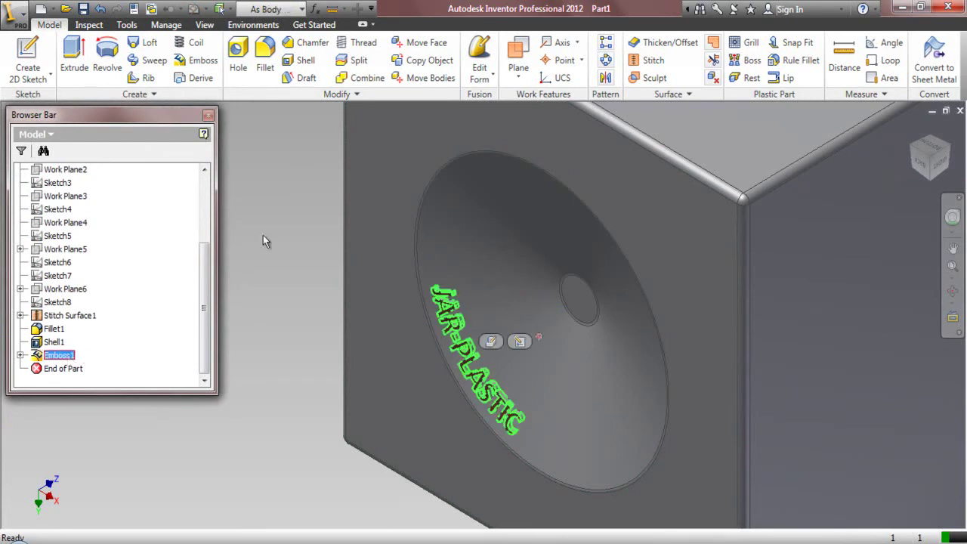
click(301, 8)
scroll(372, 504, down, 15)
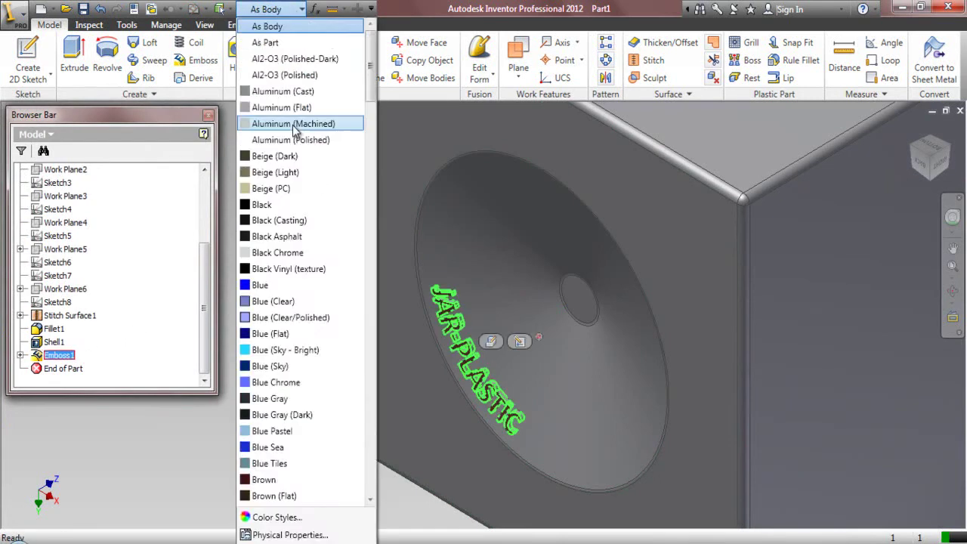
click(372, 501)
click(372, 501)
click(371, 502)
click(372, 501)
click(372, 501)
click(371, 501)
click(371, 502)
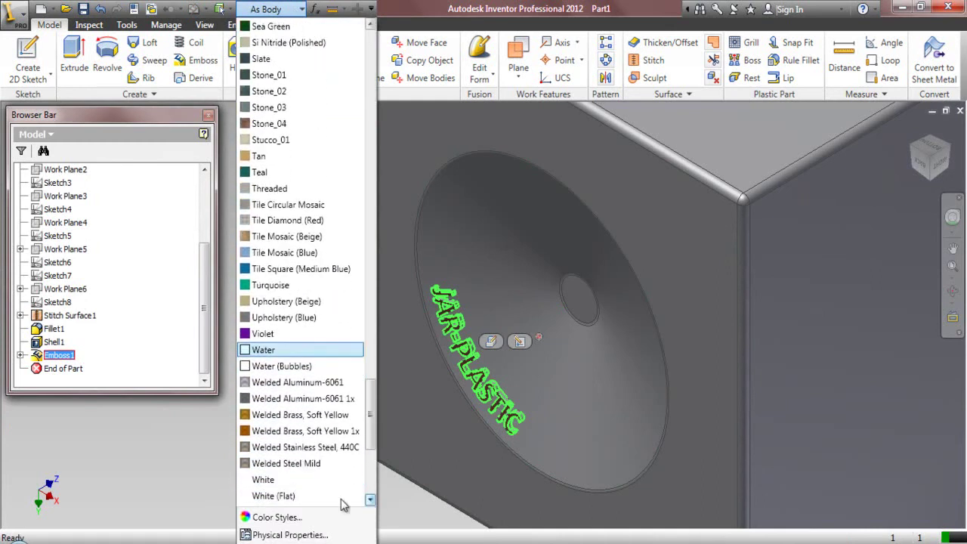
click(306, 480)
click(284, 435)
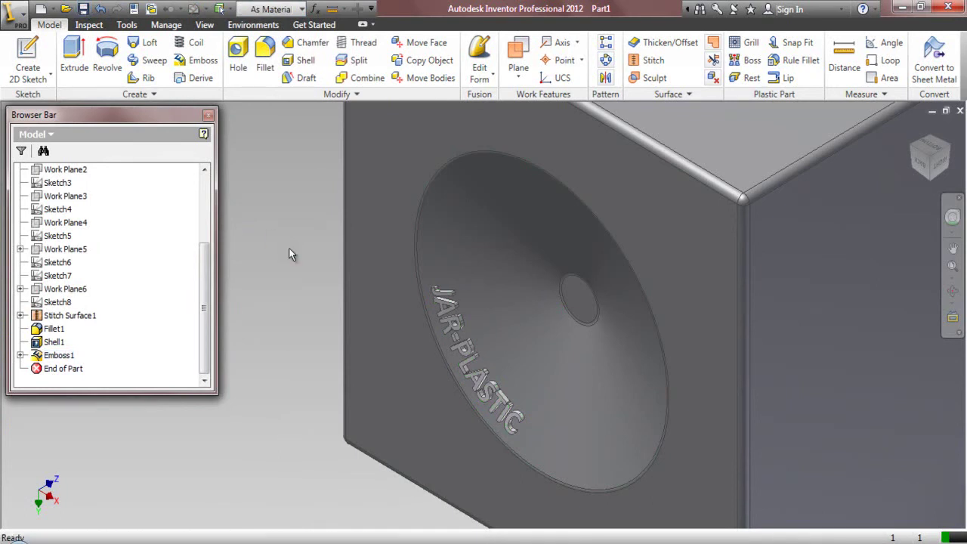
Start a new sketch on the origin's YZ plane, which runs vertically through the jar
key(F6)
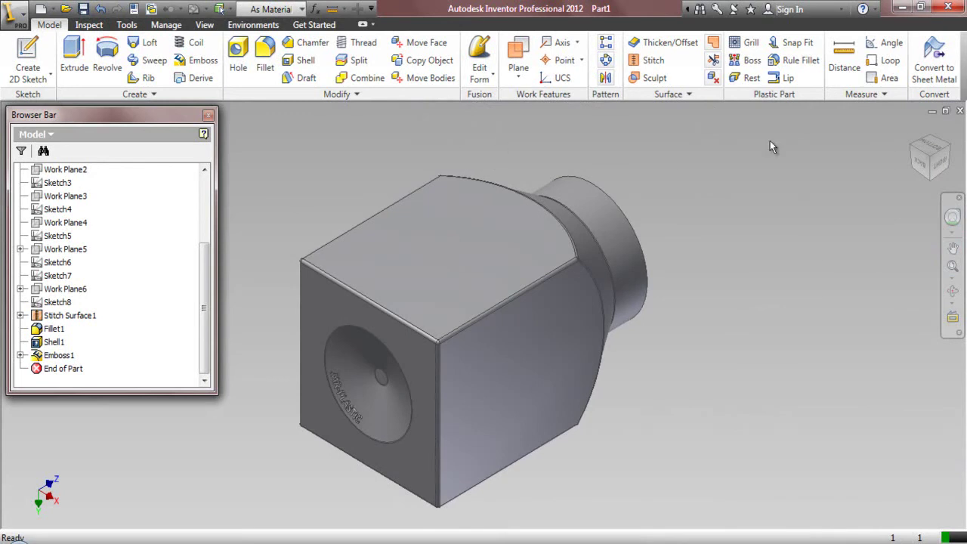
click(923, 148)
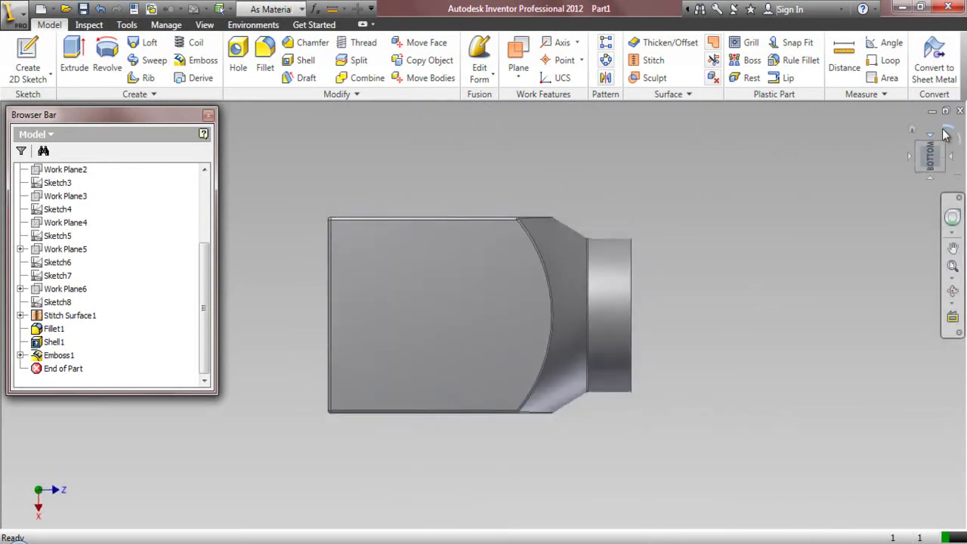
click(942, 136)
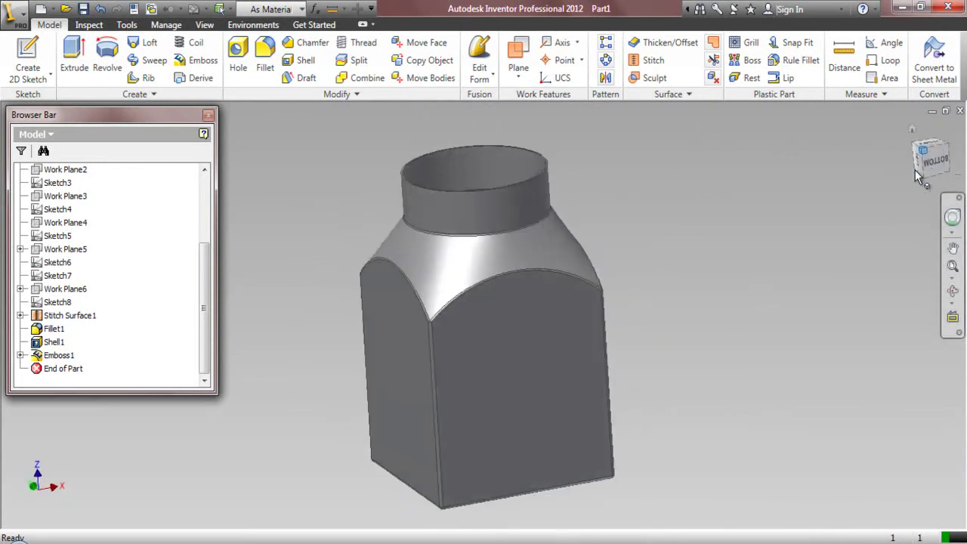
click(920, 158)
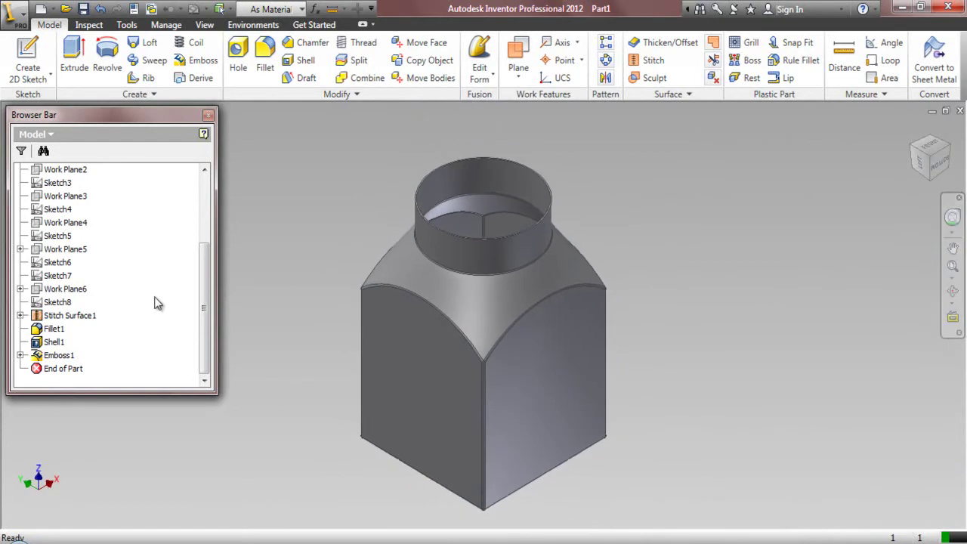
scroll(157, 302, up, 3)
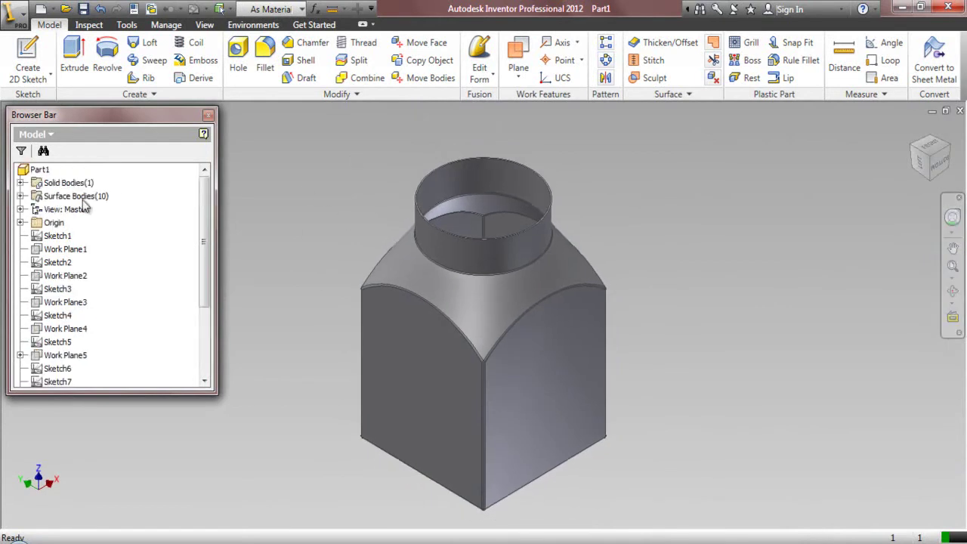
click(20, 222)
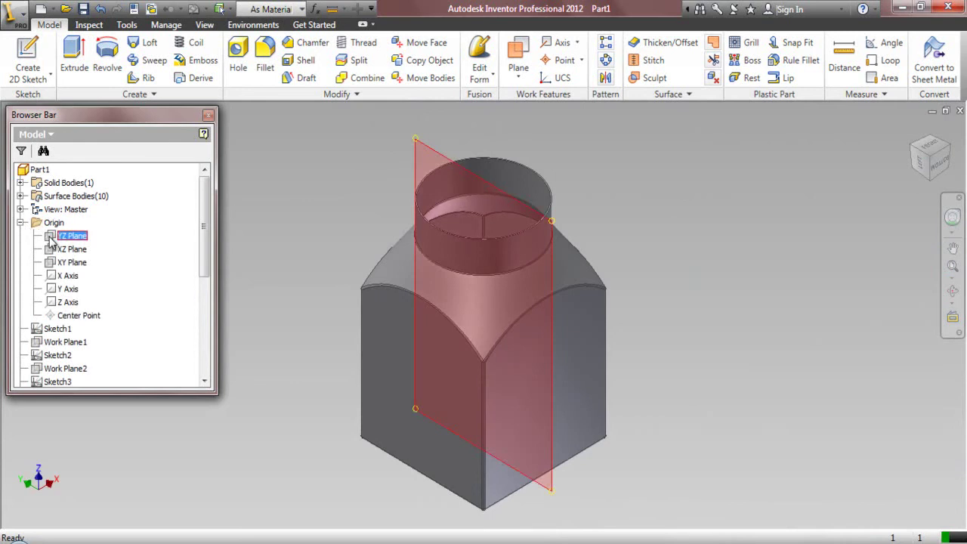
right_click(51, 237)
click(83, 272)
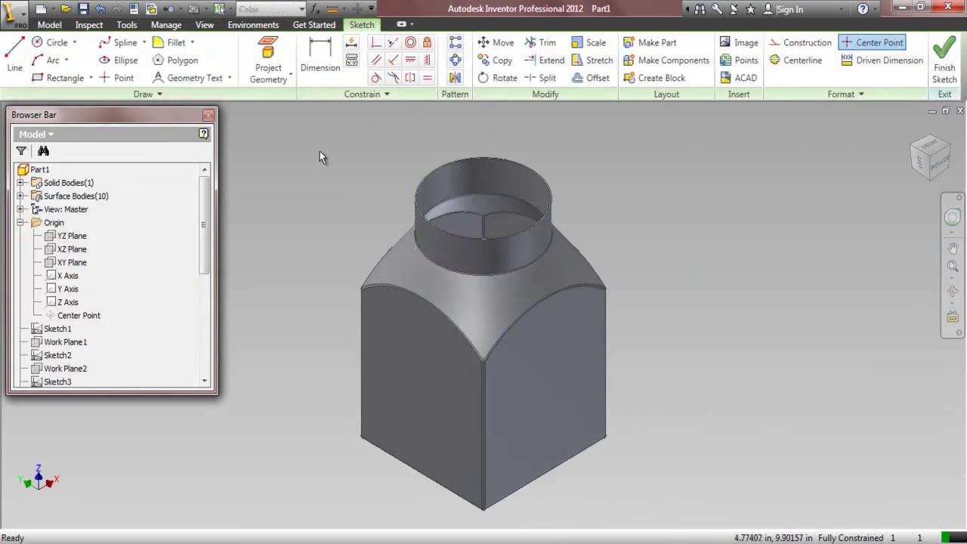
Project the jar's cut edges into the sketch and convert them to construction lines
click(290, 74)
click(272, 131)
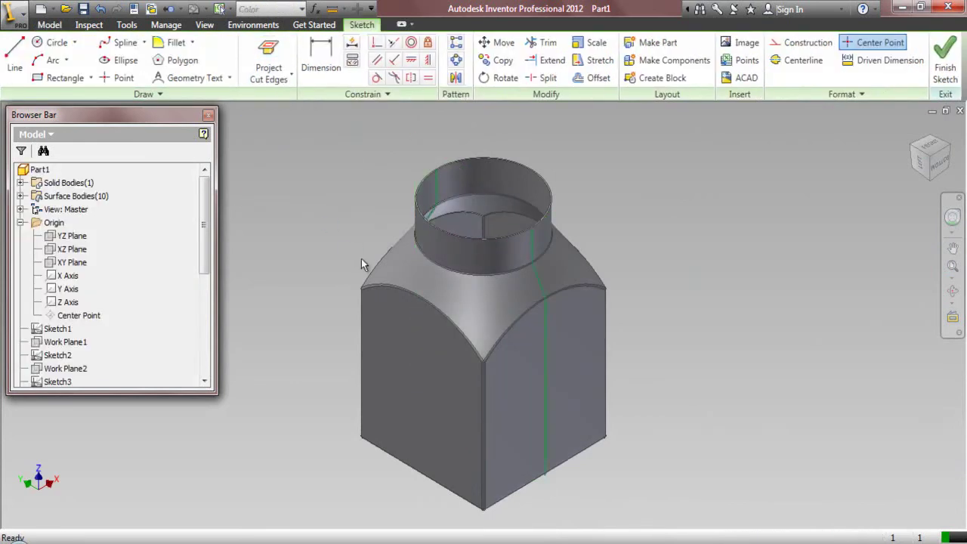
drag(325, 130, 672, 511)
click(803, 42)
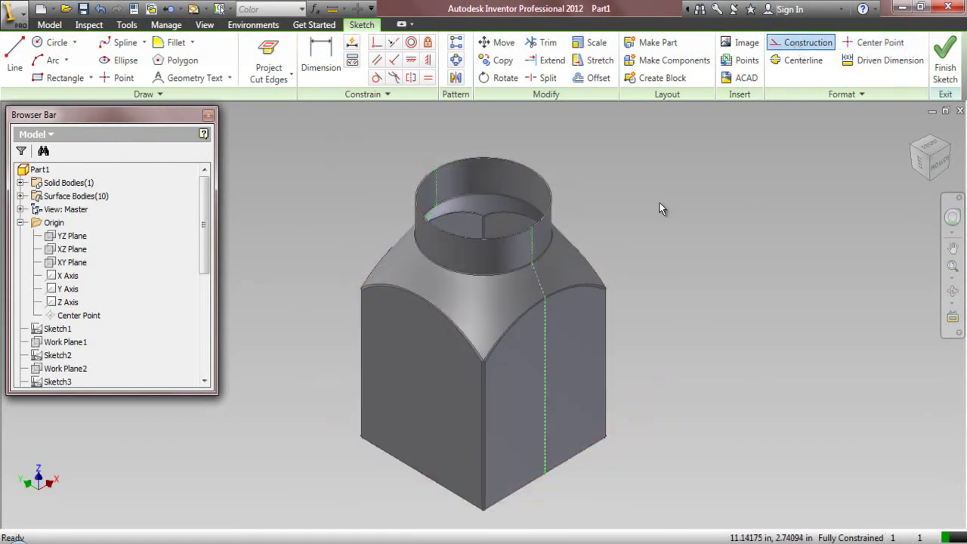
key(Escape)
Sketch a small circle centered on the projected outer line of the neck, just below the rim
scroll(540, 228, up, 5)
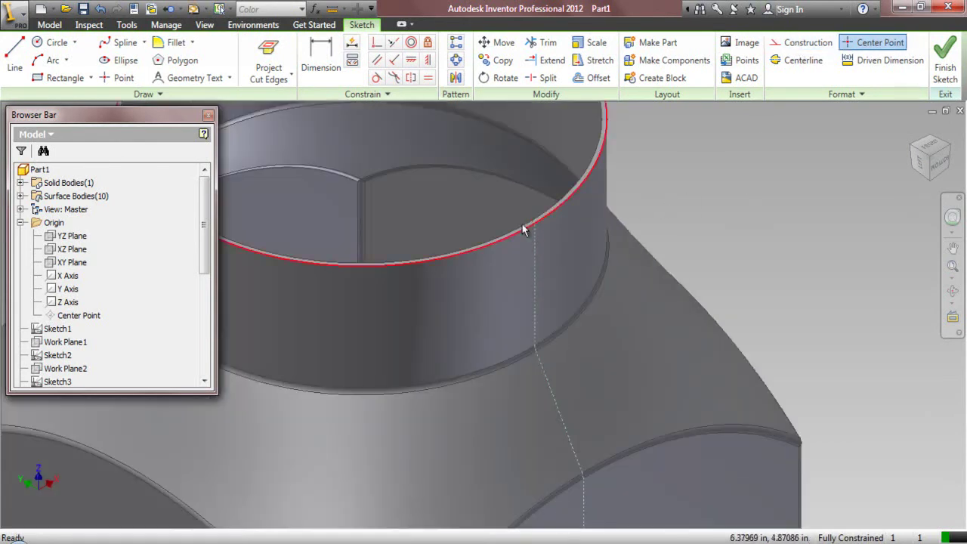
click(50, 43)
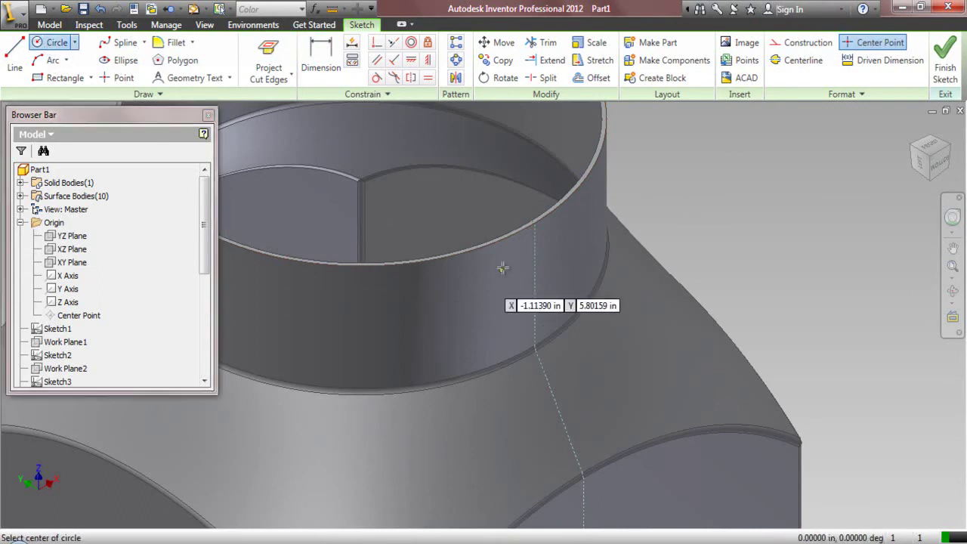
click(534, 251)
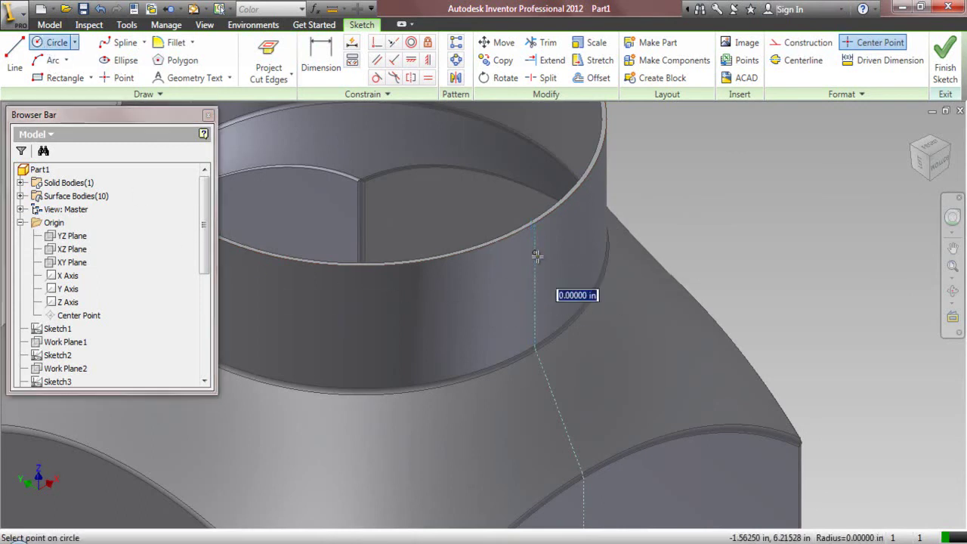
click(546, 269)
Dimension the small circle's diameter as .03125 in
scroll(544, 237, up, 3)
key(d)
click(546, 272)
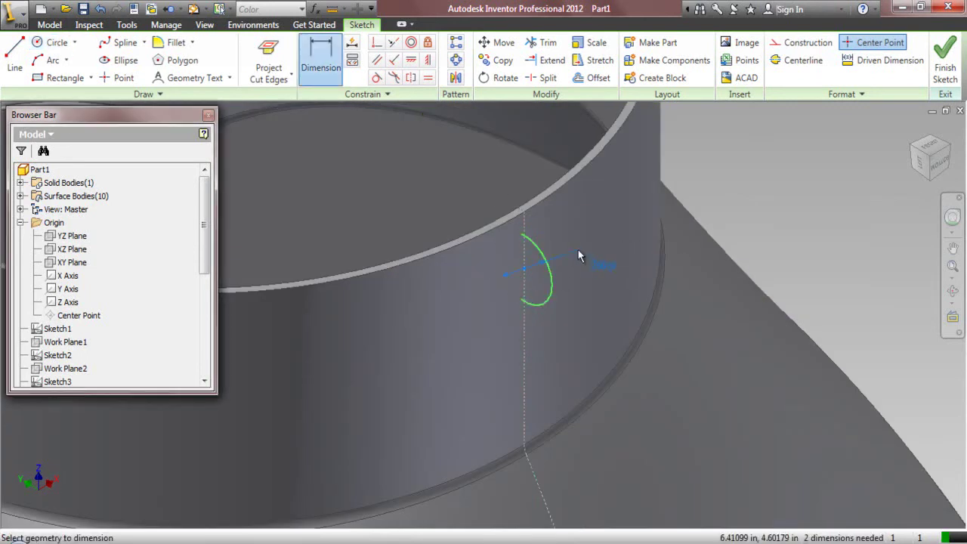
click(577, 249)
text(.03125)
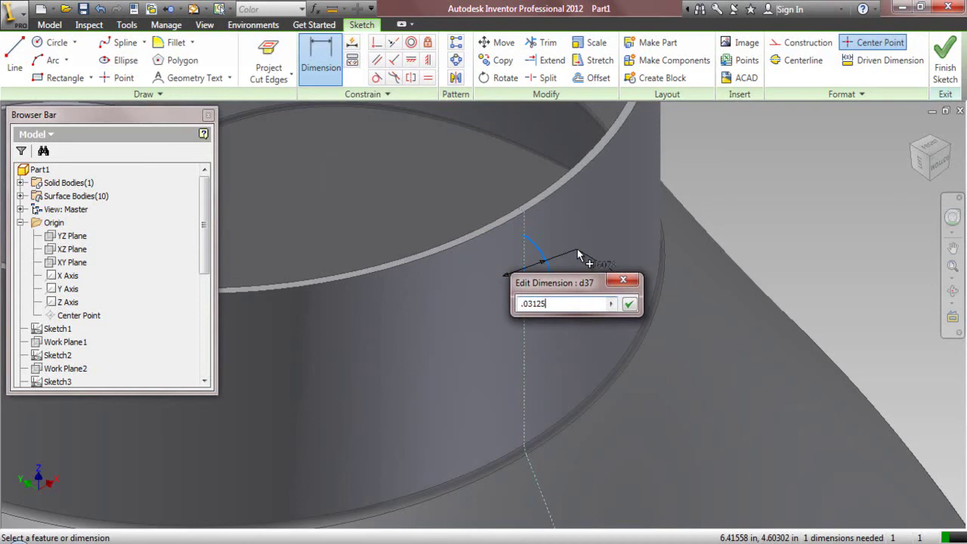
key(Return)
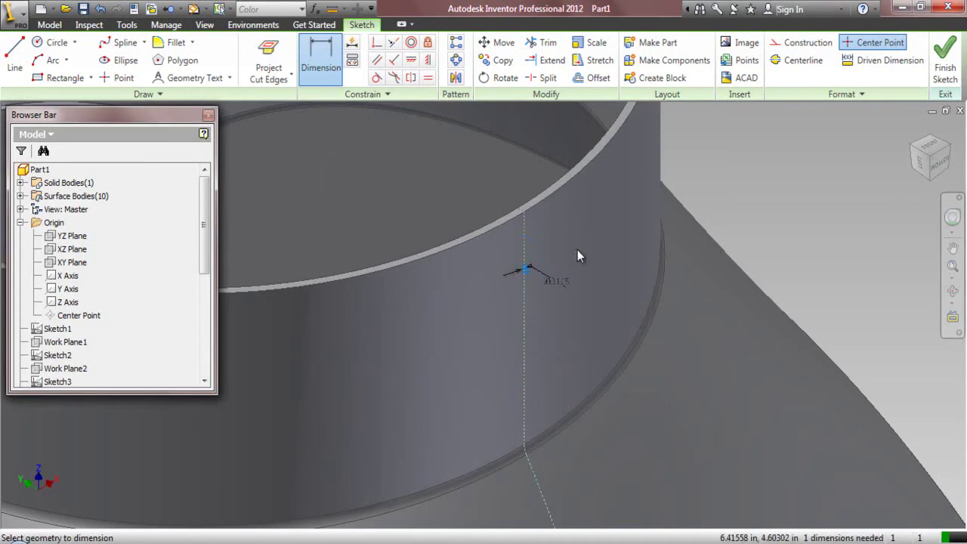
Dimension the circle's center .0625 in below the top end of the projected neck line and finish the sketch
scroll(543, 304, up, 2)
click(492, 141)
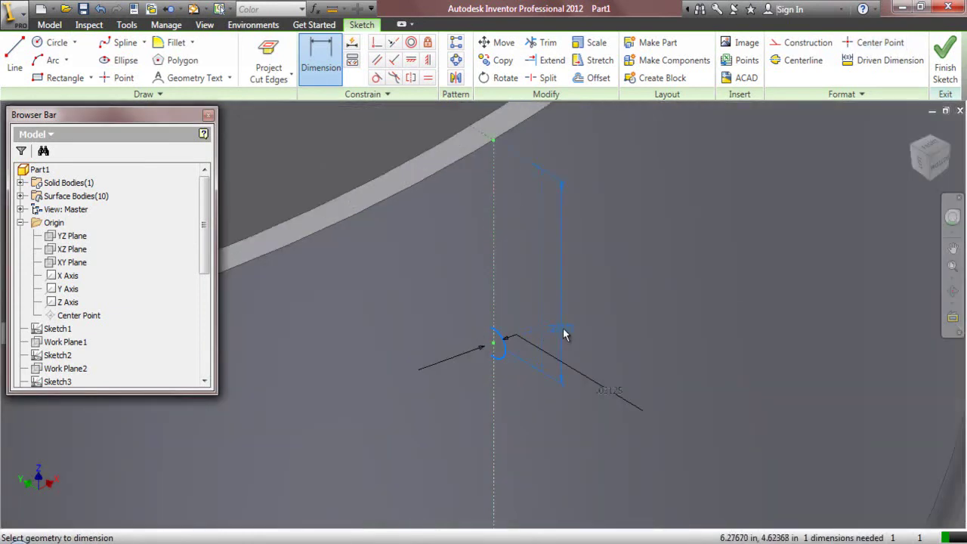
scroll(563, 334, up, 3)
click(621, 341)
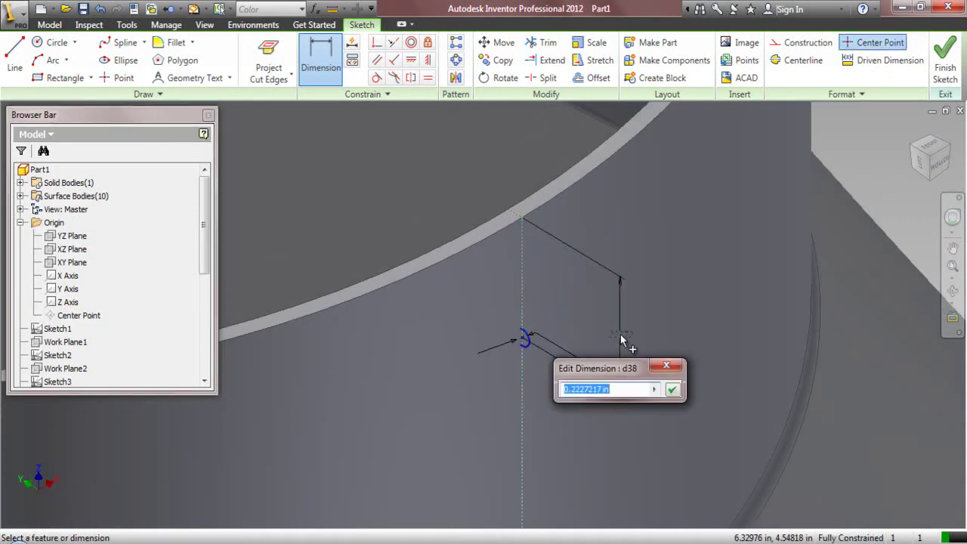
click(624, 388)
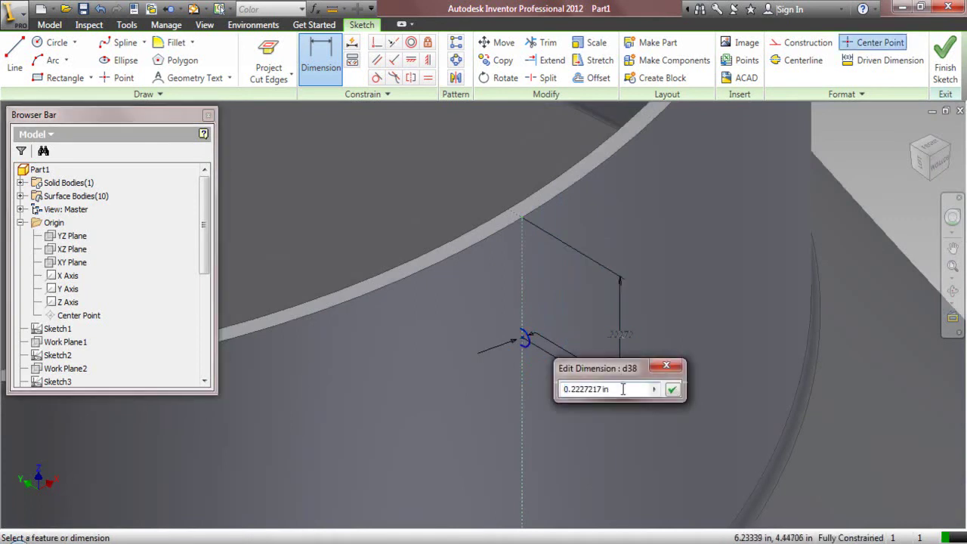
text(.0625)
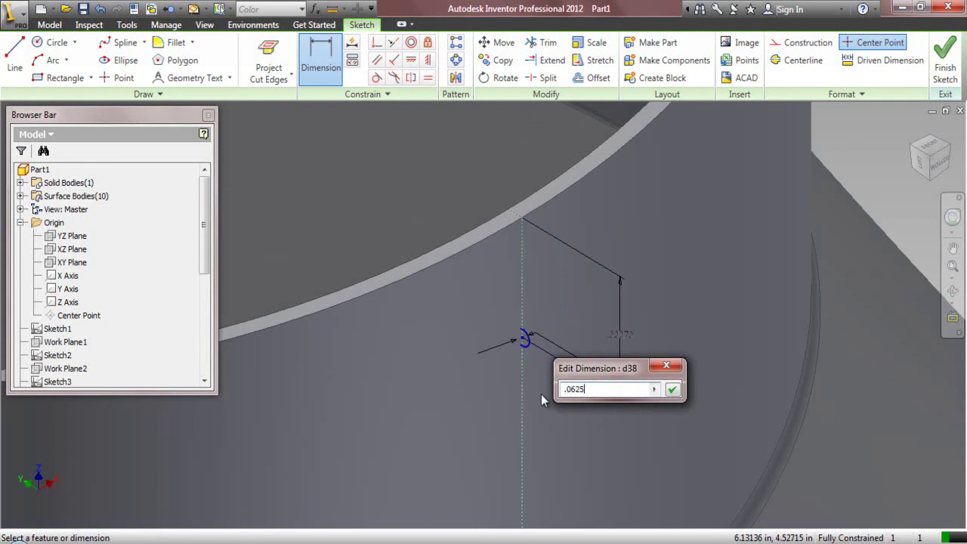
key(Return)
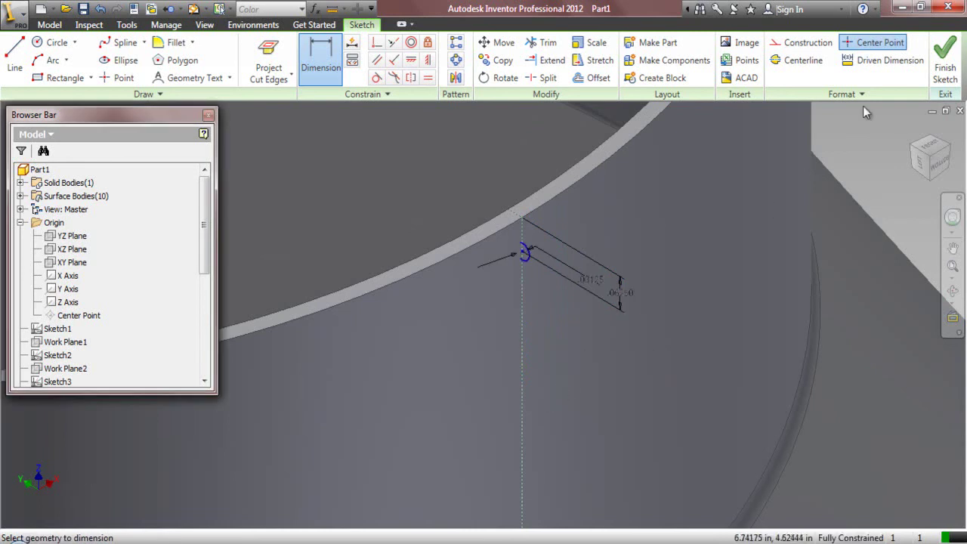
click(944, 61)
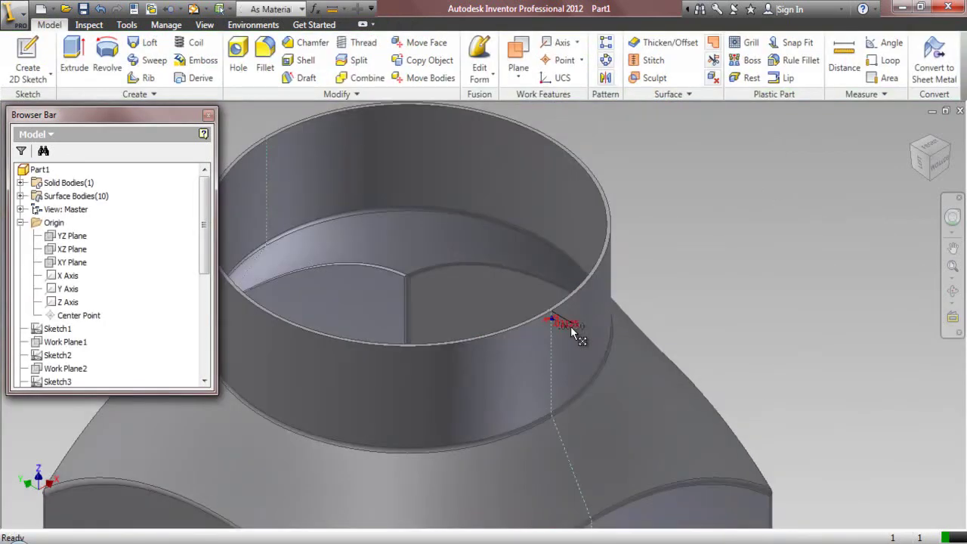
Start a Coil feature with the small circle on the neck as its profile
click(196, 47)
scroll(548, 325, up, 5)
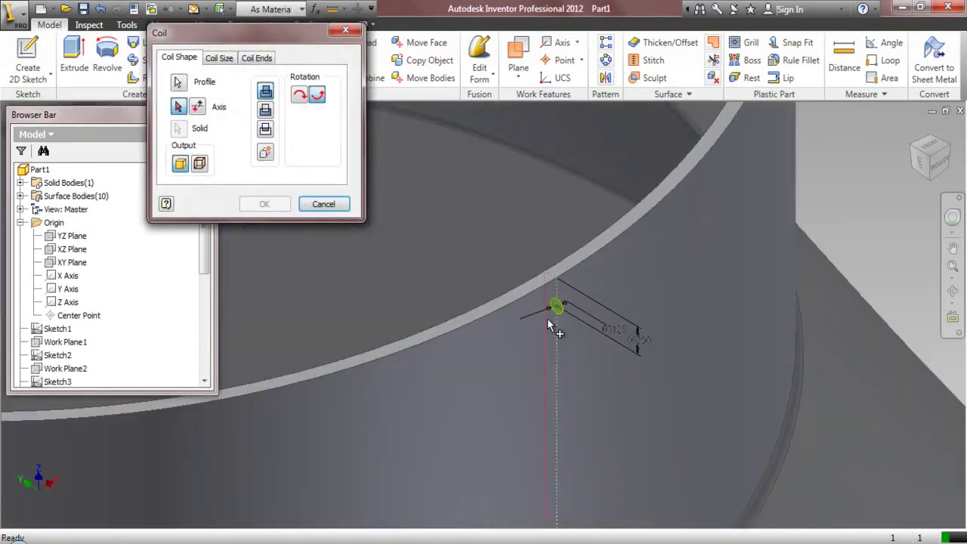
Use the Z axis as the coil's axis and reverse its direction so the coil runs down the jar neck
scroll(569, 306, down, 5)
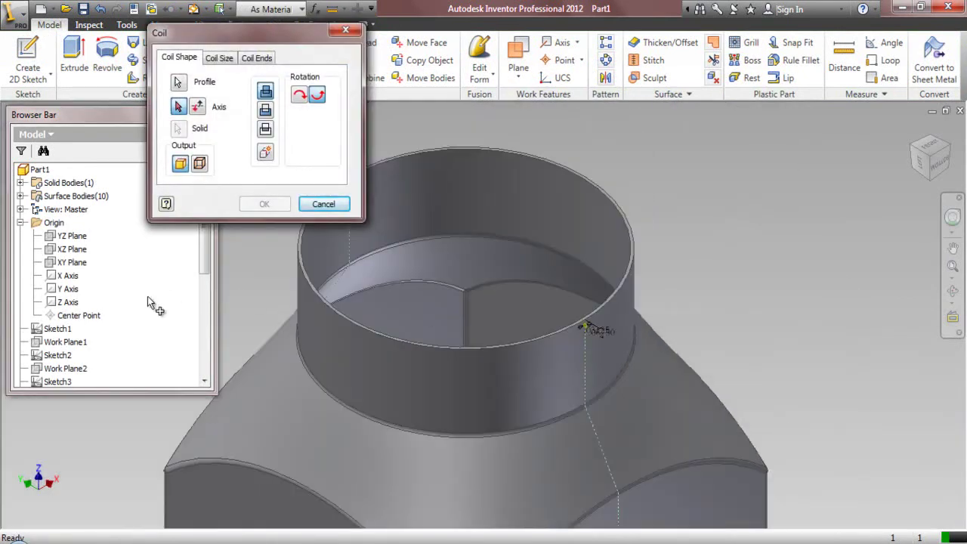
click(76, 304)
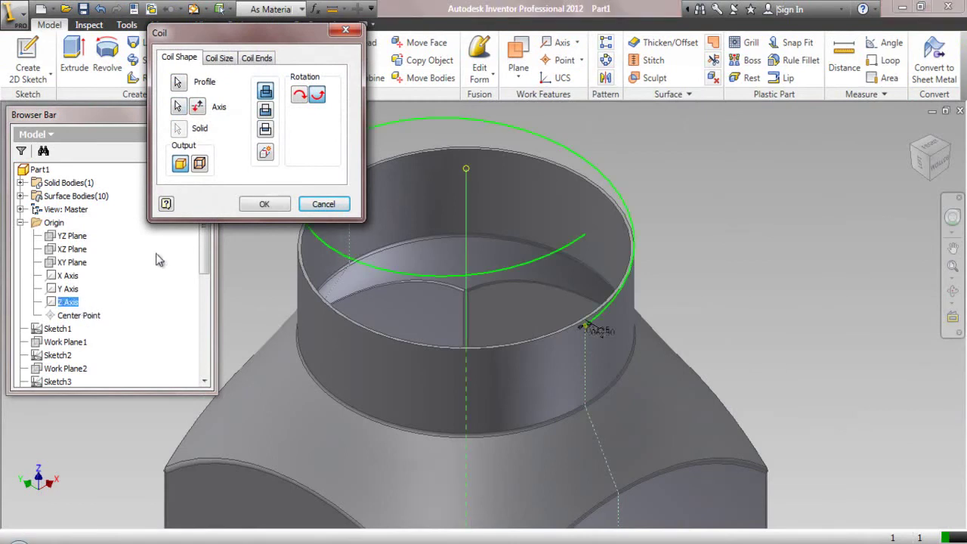
click(198, 107)
Size the coil by Revolution and Height with a height of 5/8 and 3 revolutions, and create it
click(221, 58)
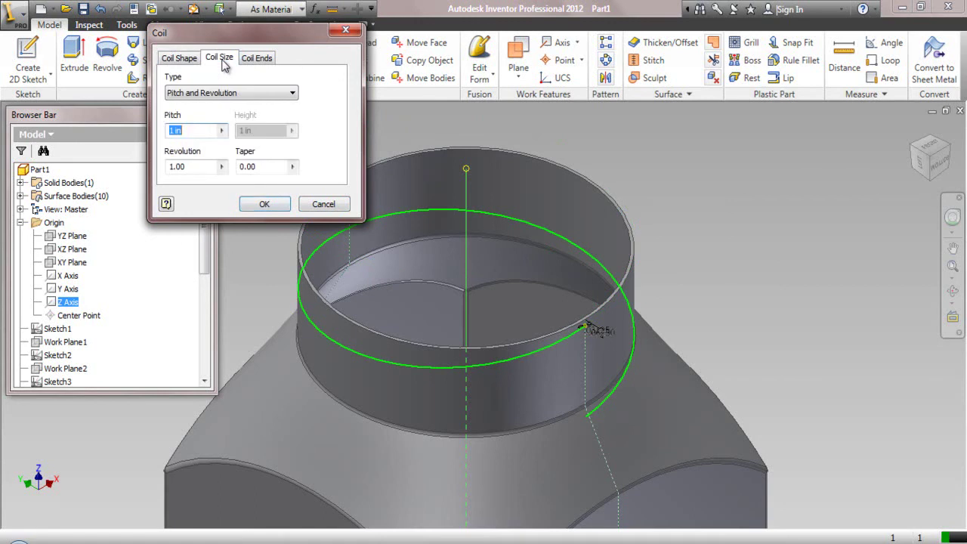
click(262, 93)
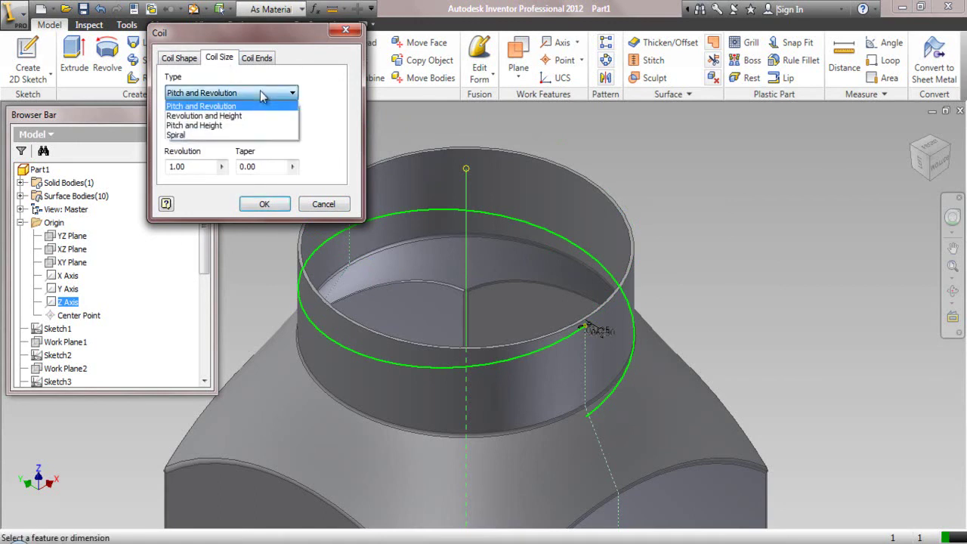
click(251, 116)
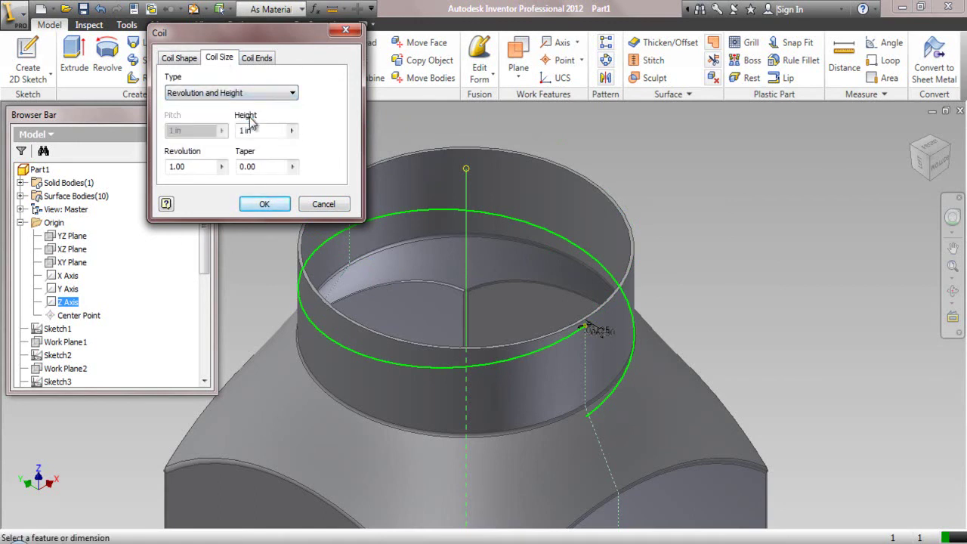
click(260, 130)
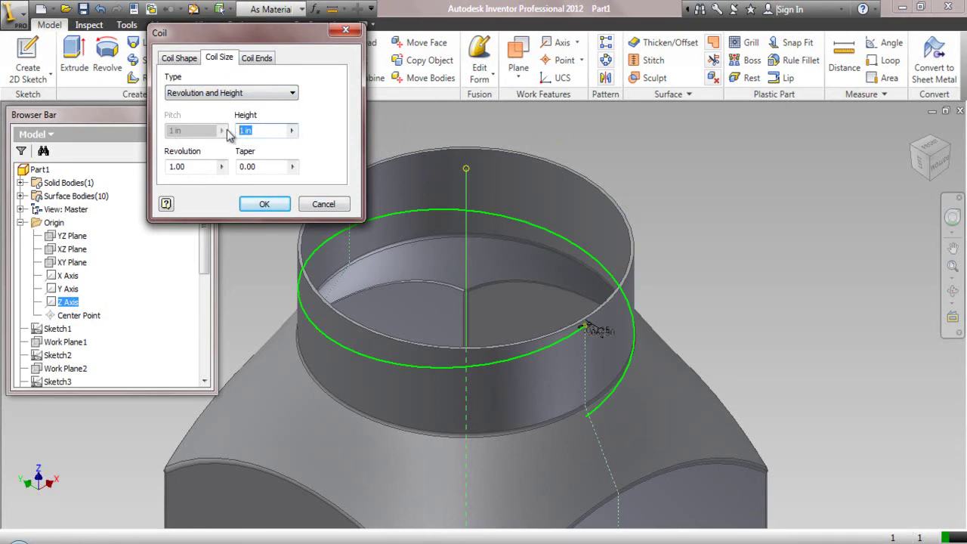
text(5/8)
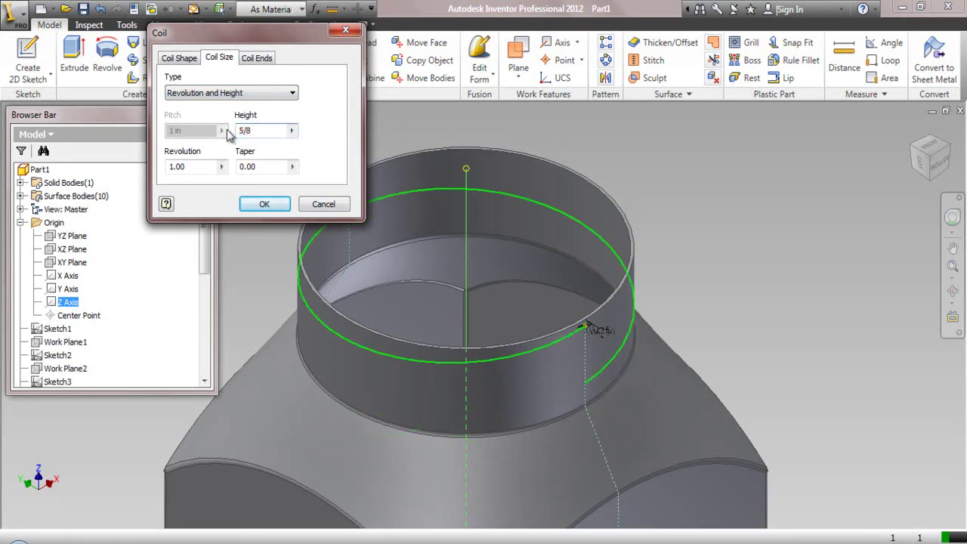
click(189, 167)
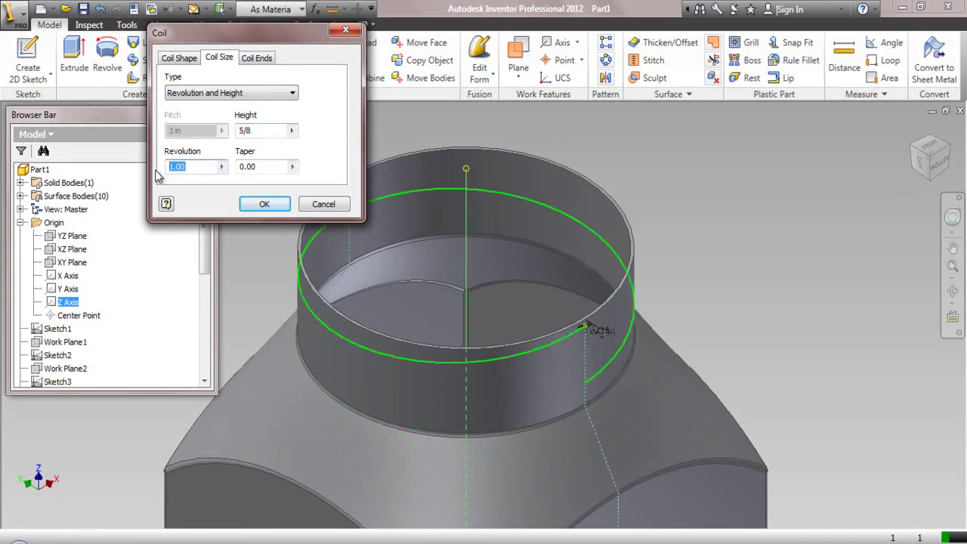
text(4)
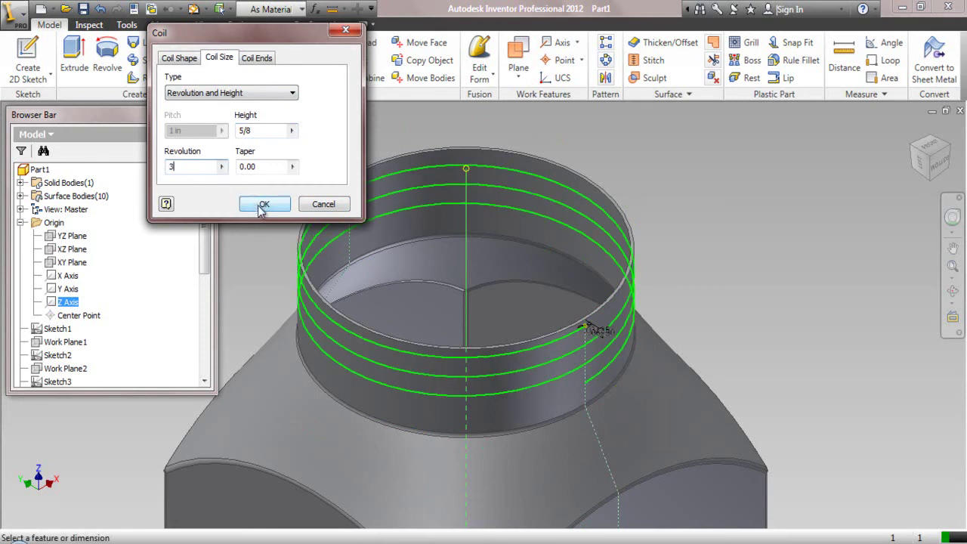
click(260, 204)
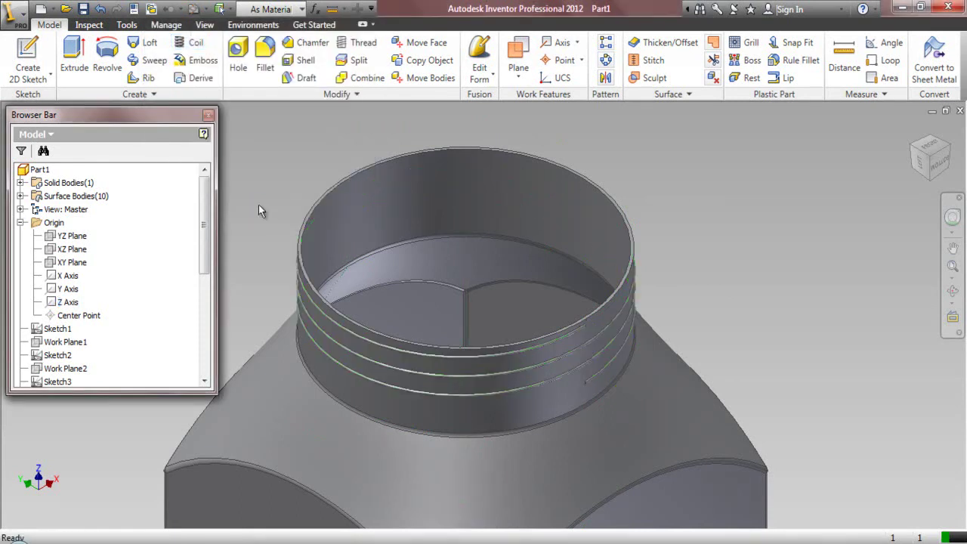
Save the jar part and set its colour to Beige (PC)
click(21, 223)
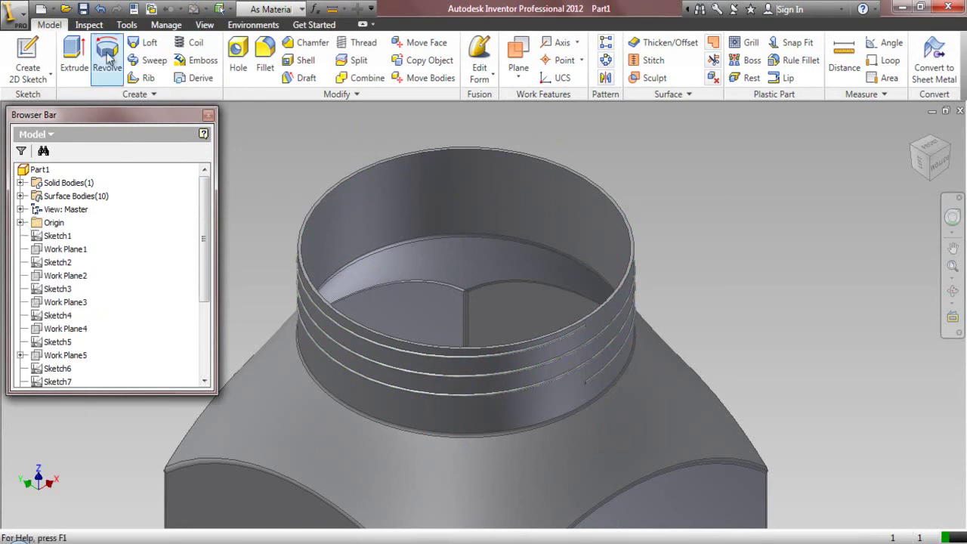
click(83, 9)
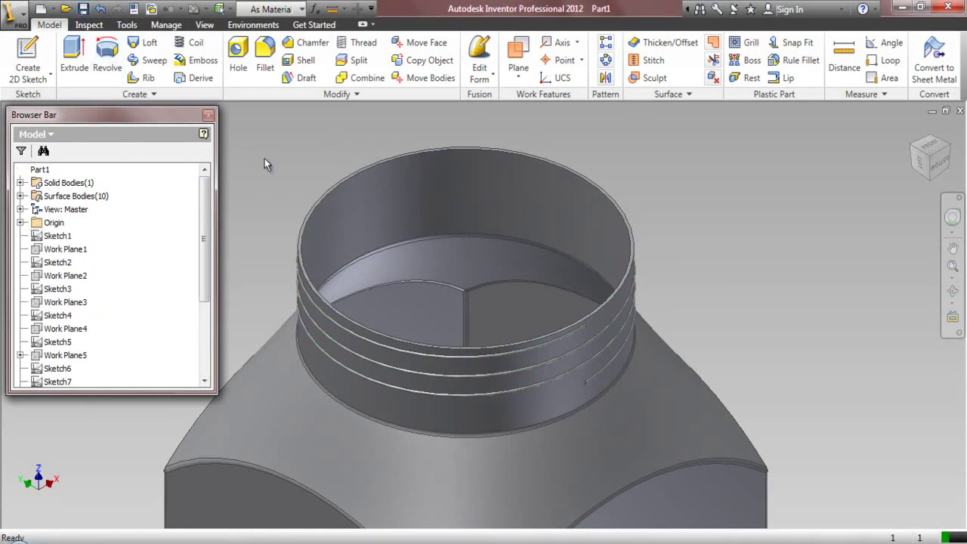
scroll(593, 385, up, 5)
scroll(597, 378, down, 5)
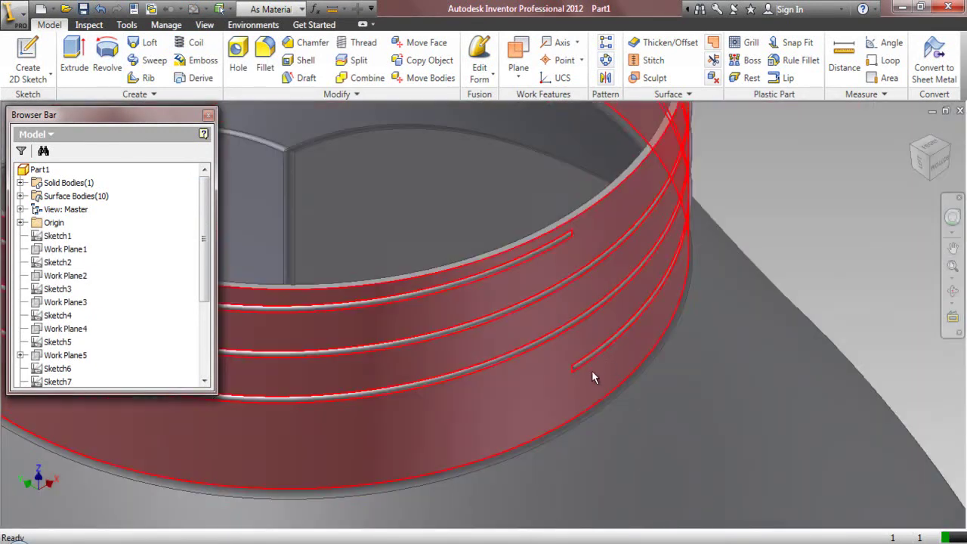
click(950, 272)
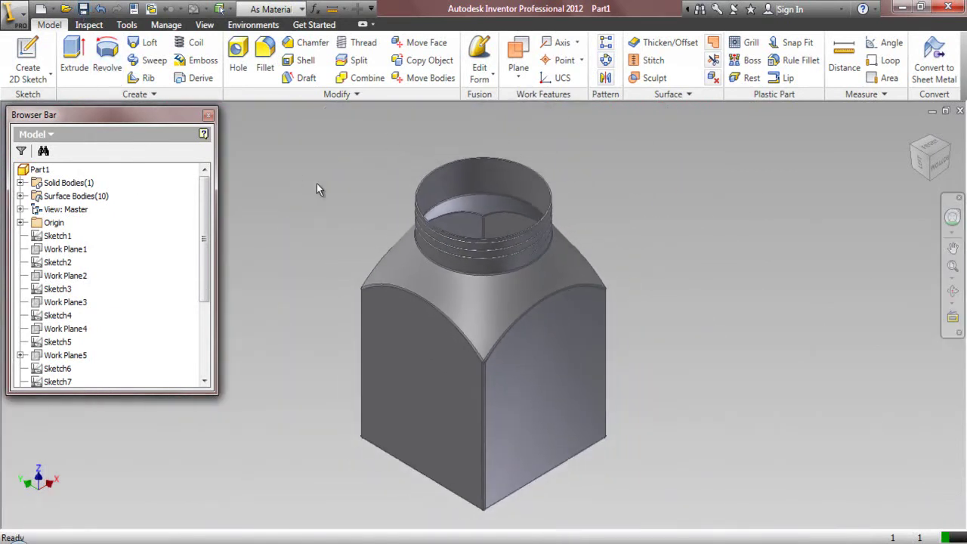
click(299, 11)
click(253, 167)
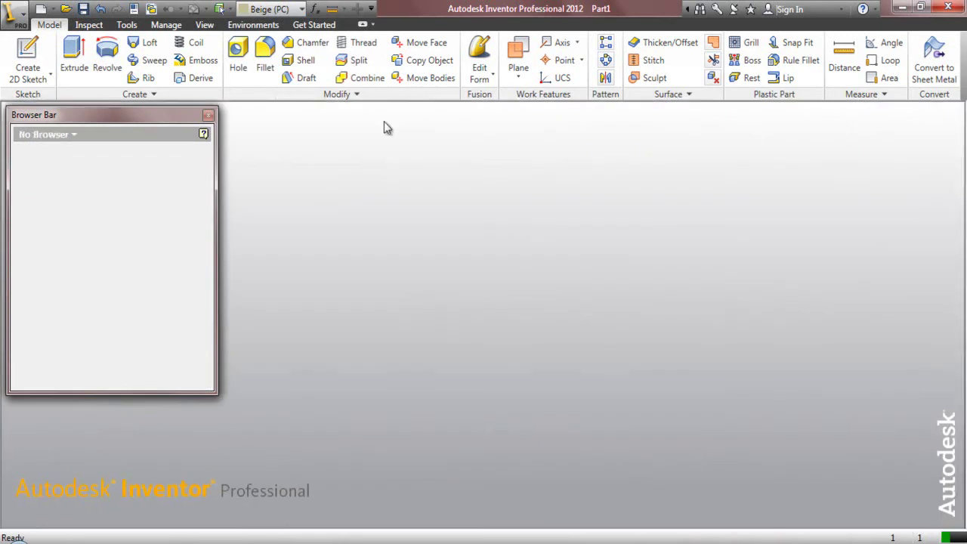
Create a new assembly file
click(14, 57)
click(388, 174)
double_click(388, 174)
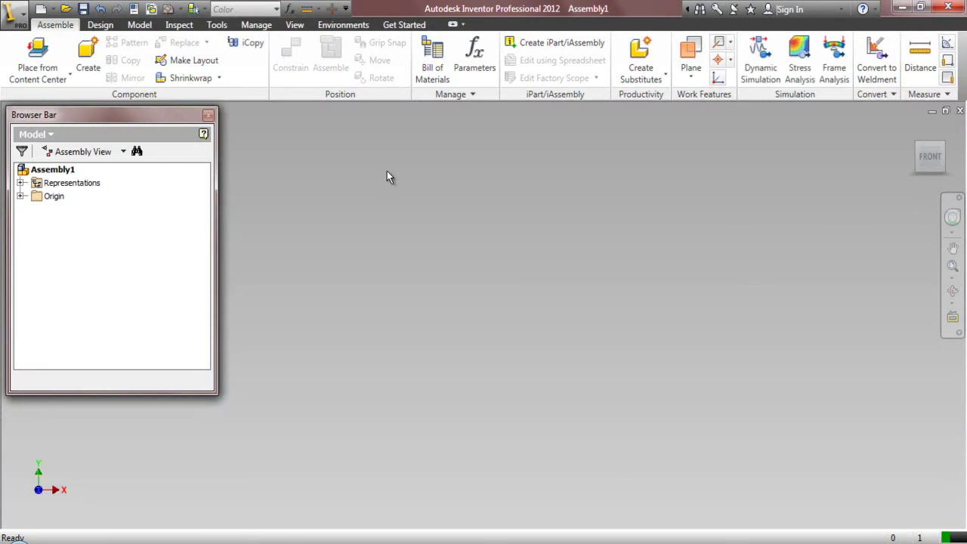
Place a single instance of the jar part Part1 in the assembly
click(69, 73)
click(75, 100)
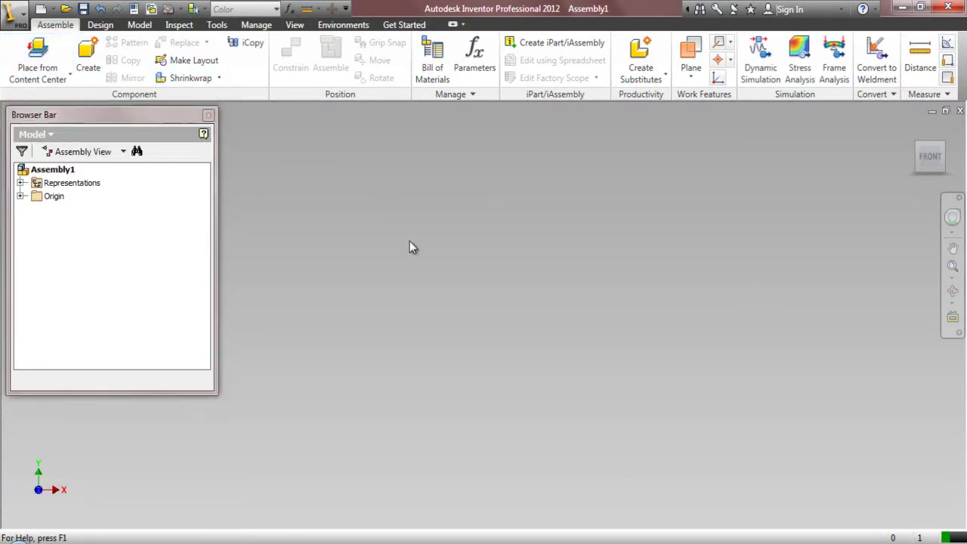
double_click(440, 208)
double_click(438, 218)
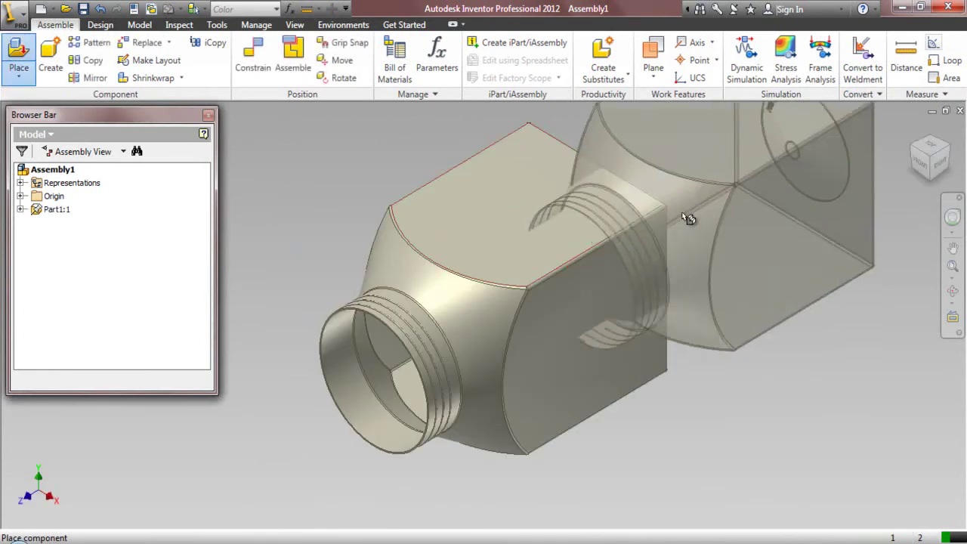
right_click(731, 214)
click(736, 218)
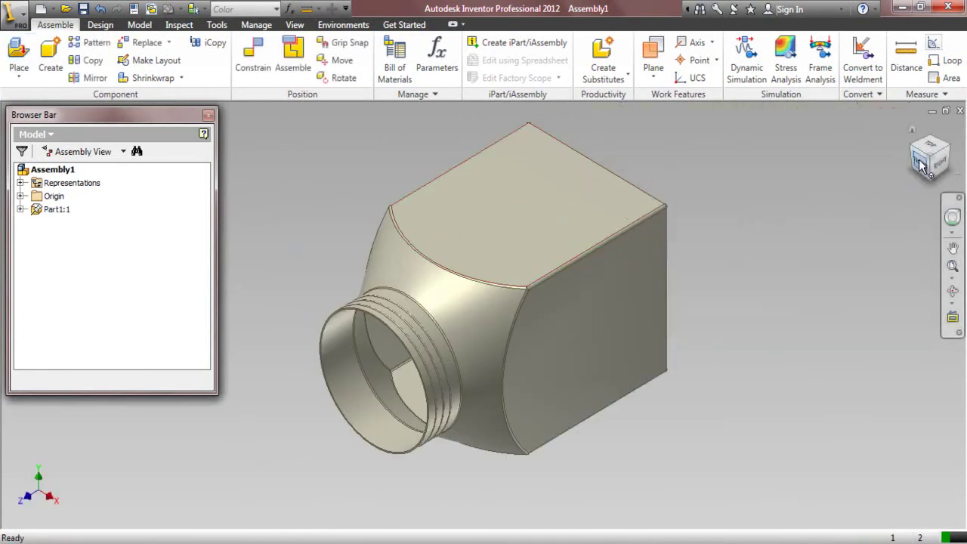
Orient the jar upright in an isometric view and set the current view as home
click(925, 168)
click(931, 181)
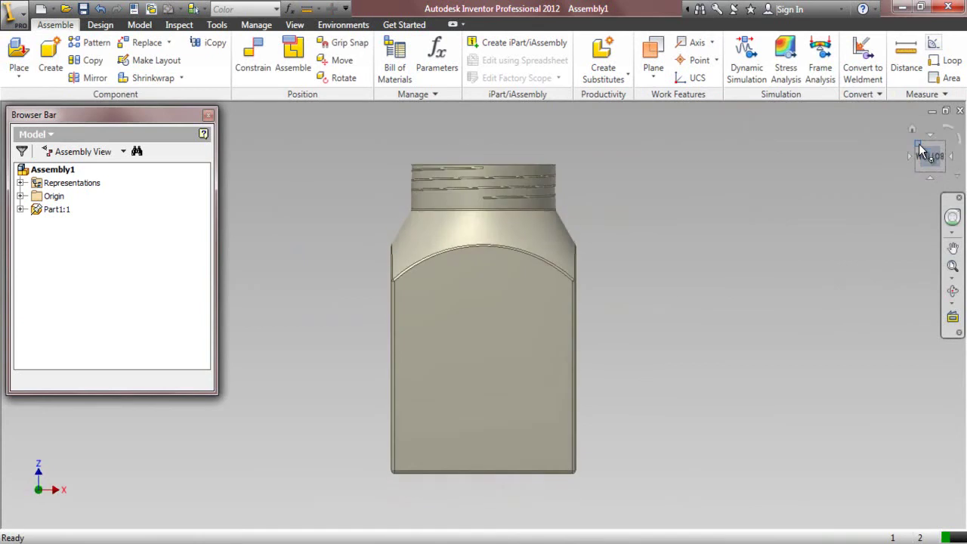
click(943, 145)
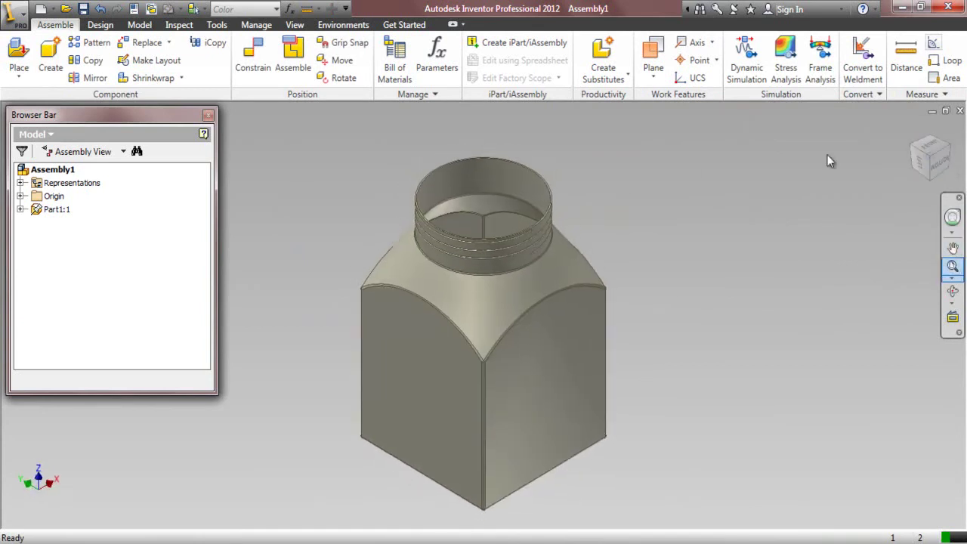
right_click(936, 165)
mouse_move(852, 261)
click(789, 261)
right_click(929, 159)
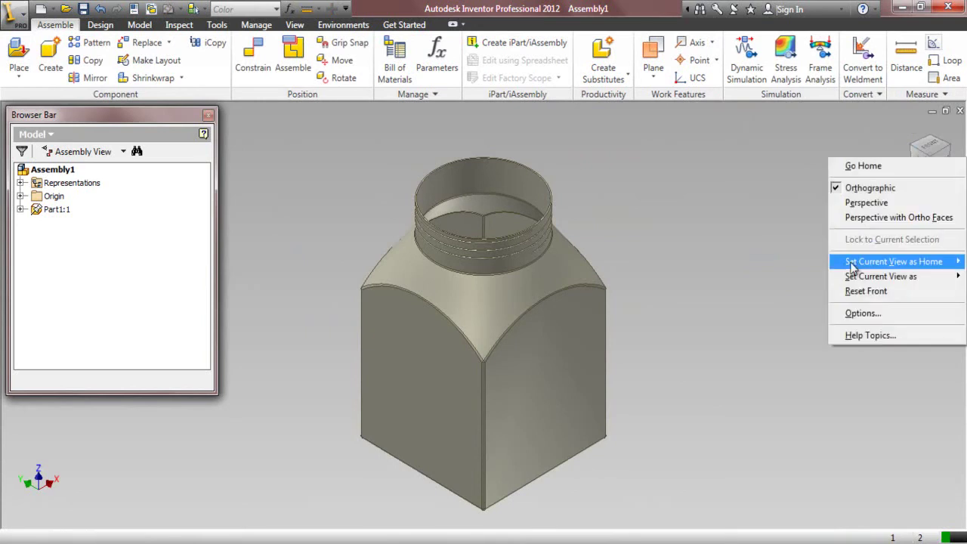
click(802, 277)
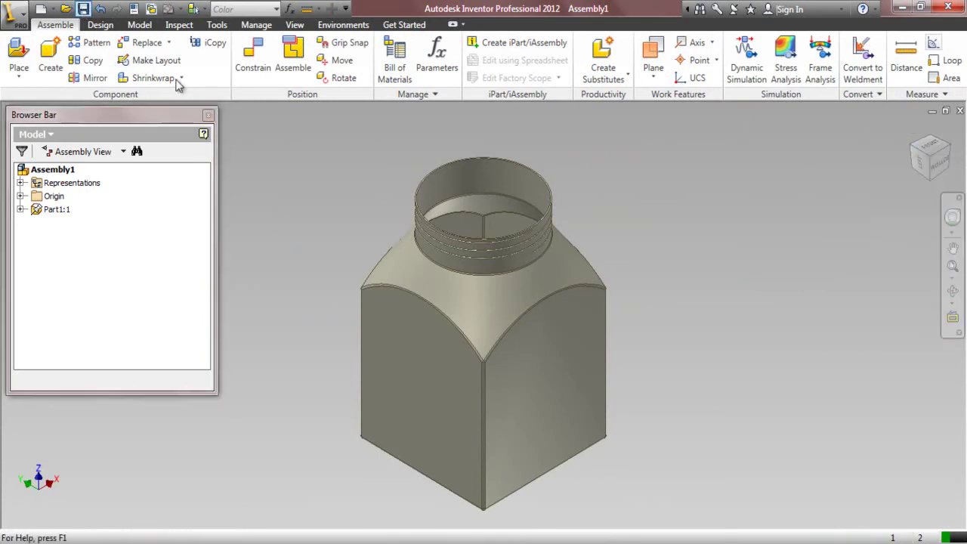
Save the assembly as Jar-Plastic in the Jar-Plastic folder
click(83, 9)
double_click(479, 206)
double_click(519, 389)
key(BackSpace)
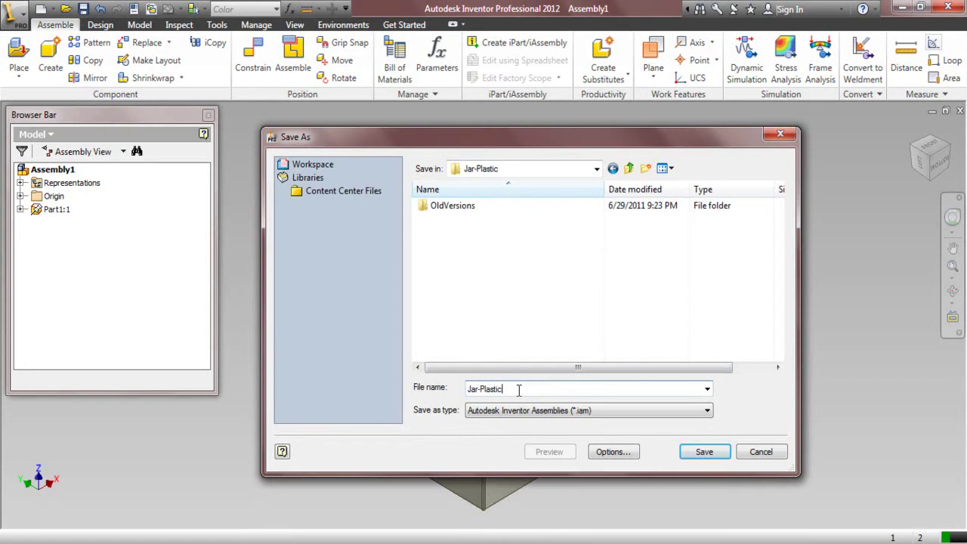
text(Jar-Plastic)
click(718, 453)
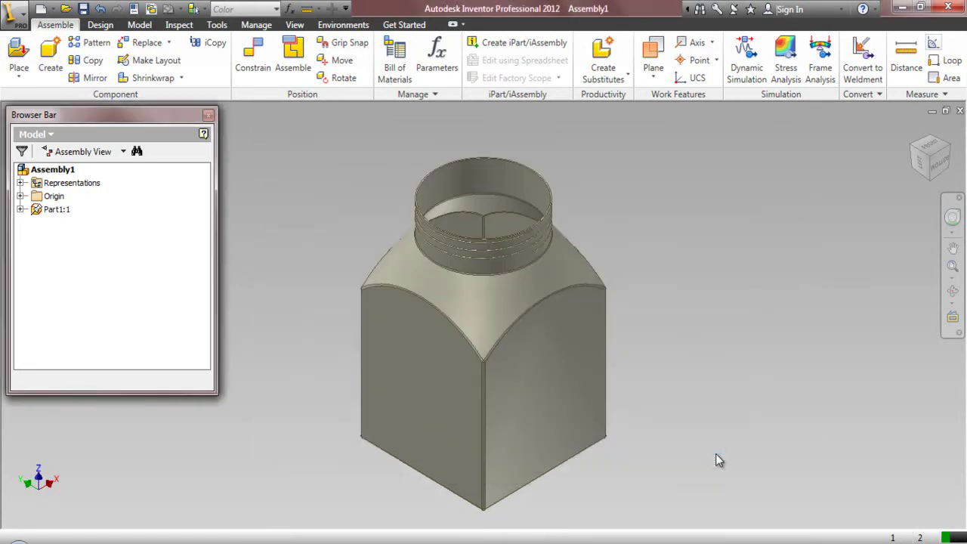
Create a new in-place component Part2 with its sketch on the assembly's YZ plane
click(51, 55)
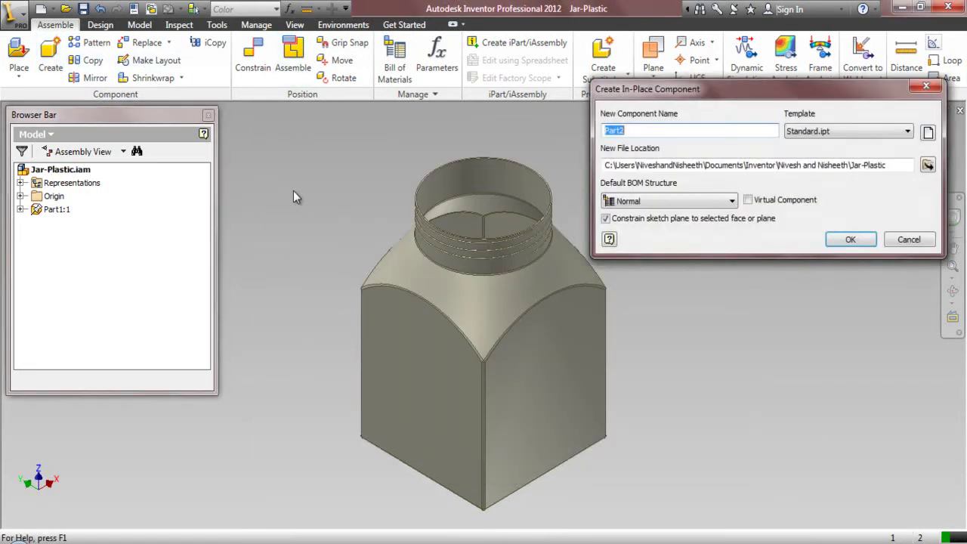
click(884, 133)
click(850, 144)
click(850, 240)
click(21, 196)
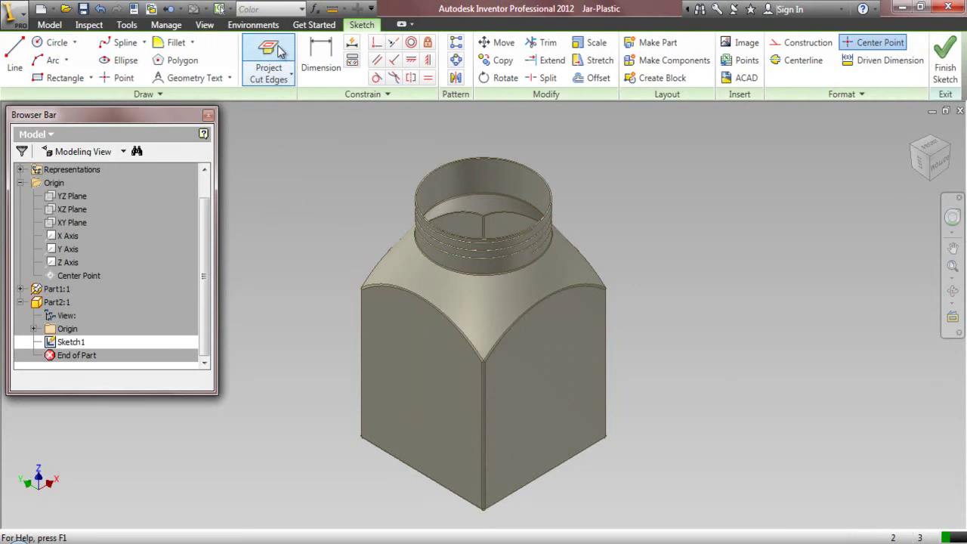
Project the jar's cut edges into the new part's sketch and convert them to construction lines
click(273, 47)
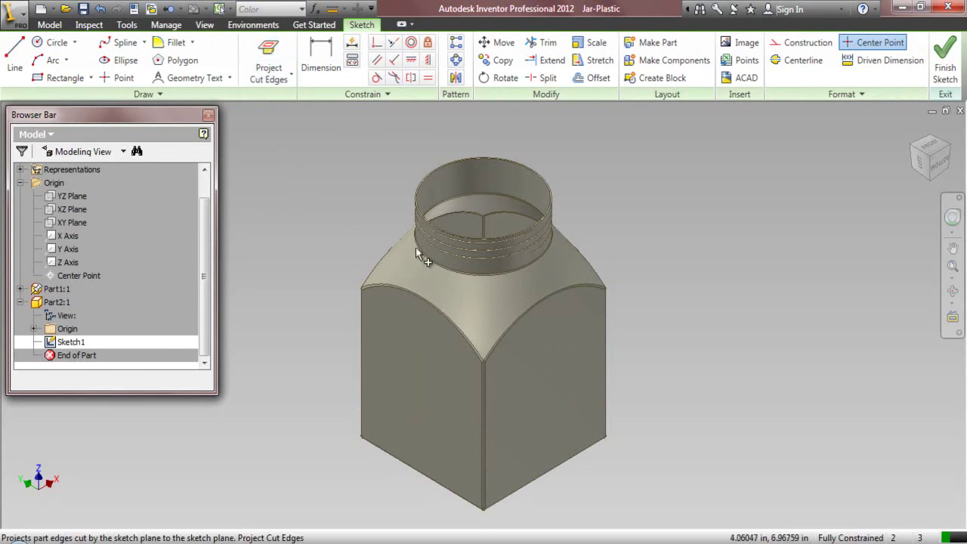
right_click(333, 141)
click(341, 147)
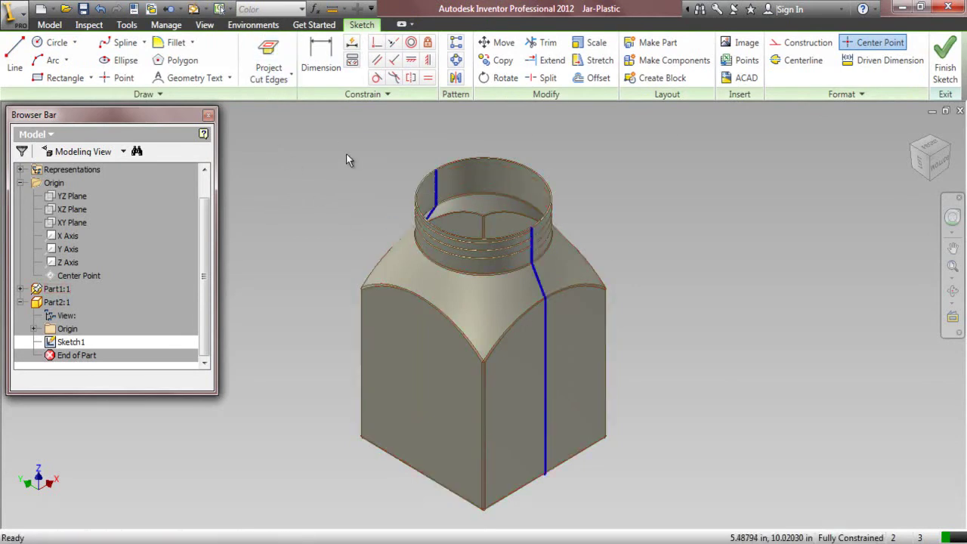
click(662, 513)
click(806, 43)
click(749, 200)
Turn on component transparency so the jar is see-through, and return to the sketch tools
click(204, 24)
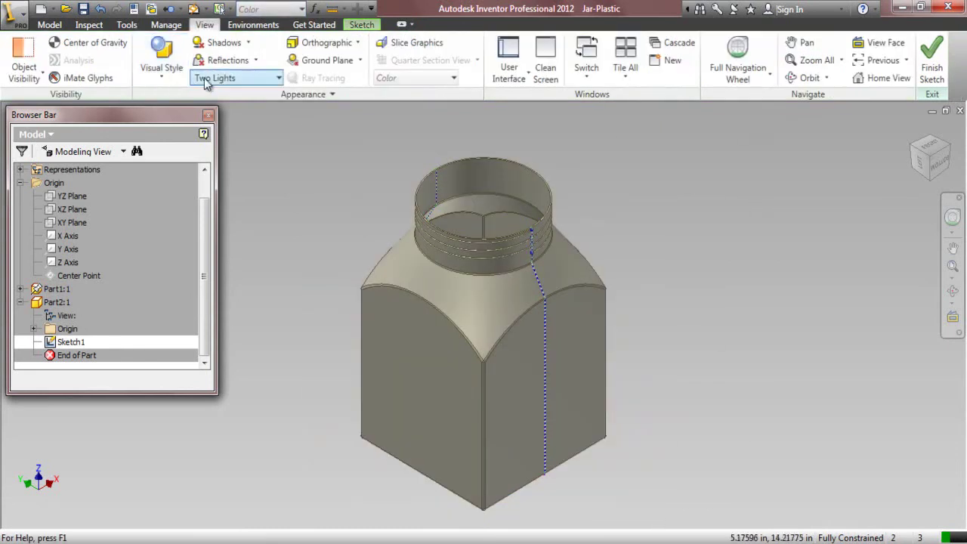
click(290, 94)
click(222, 114)
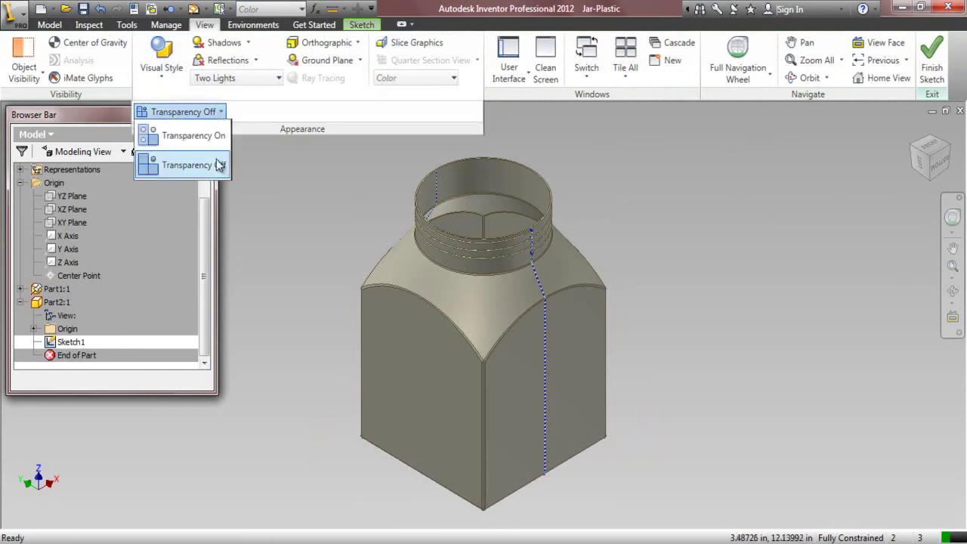
click(219, 143)
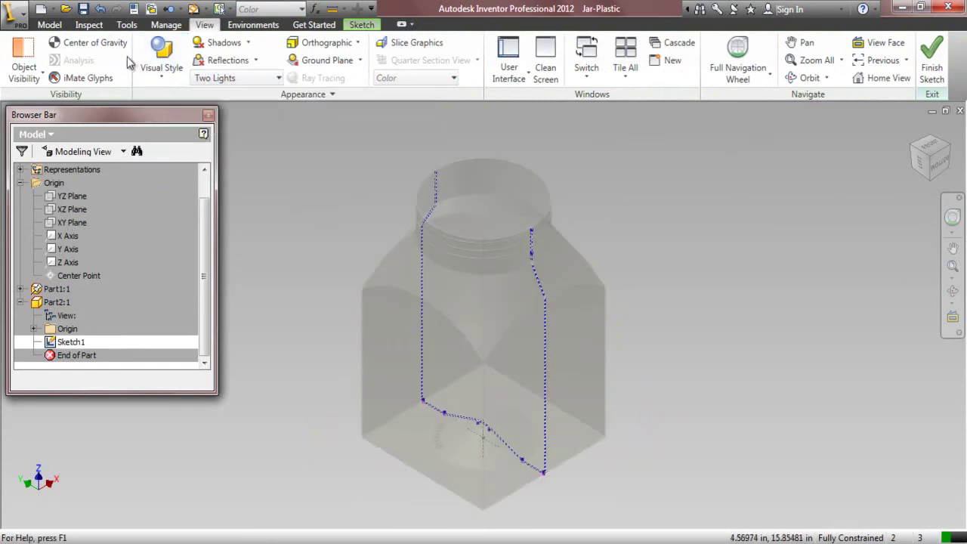
click(360, 25)
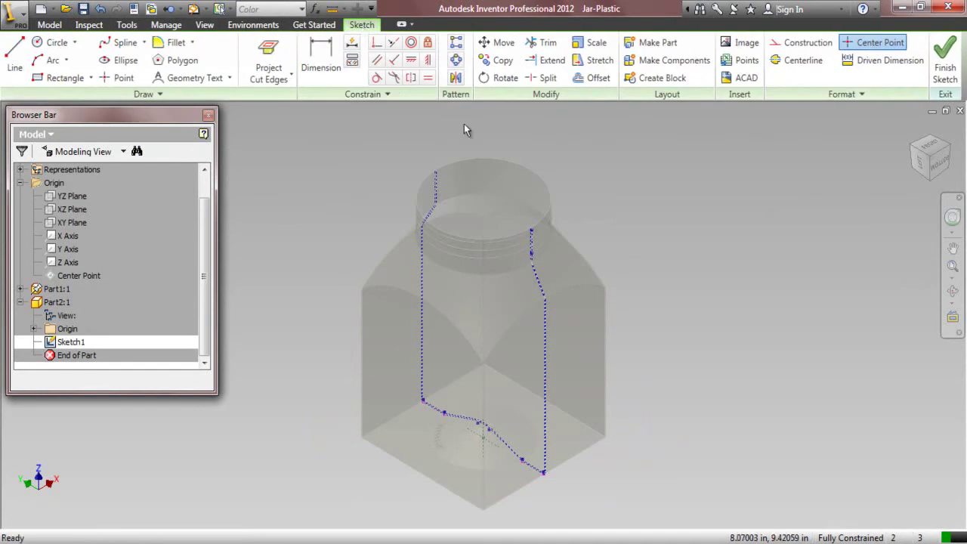
Project the new part's Z axis into the sketch as a vertical centre reference through the jar
click(917, 166)
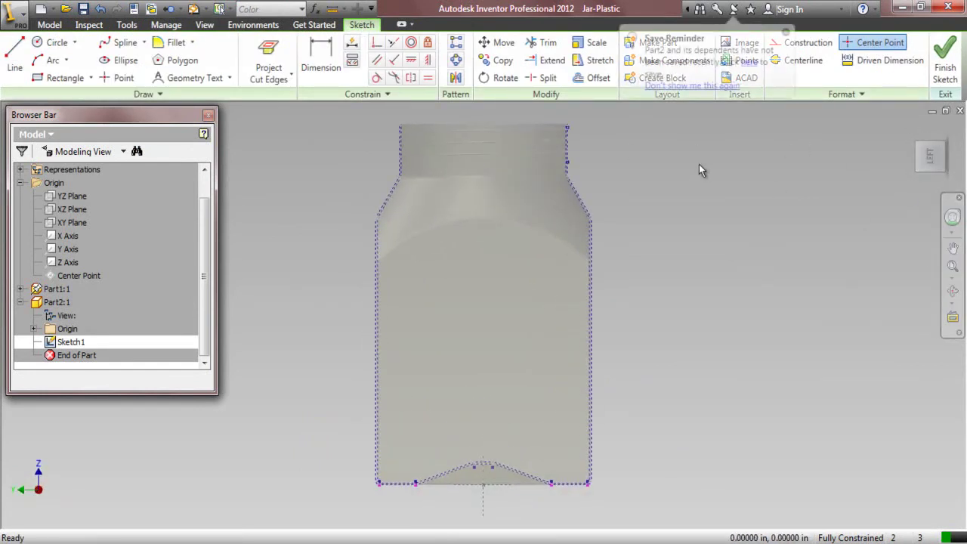
click(287, 53)
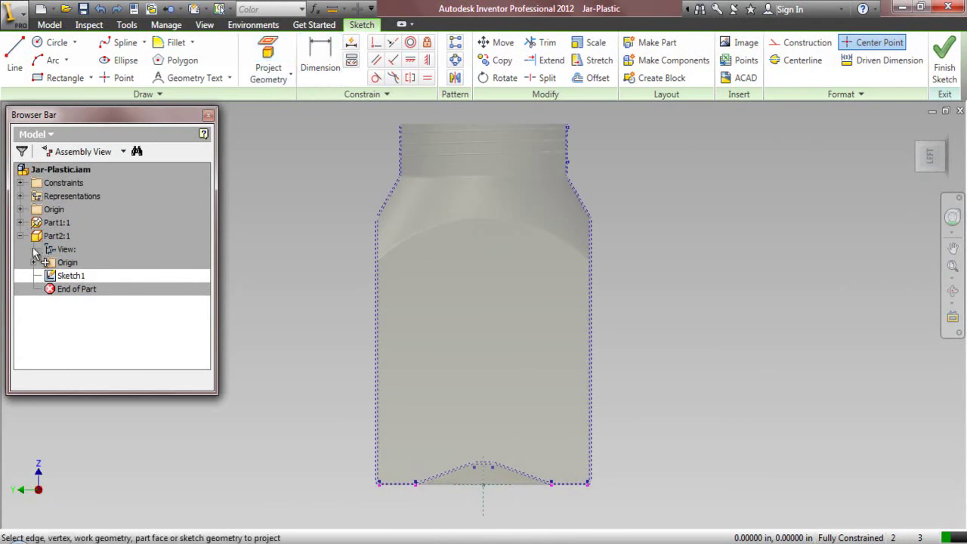
click(33, 262)
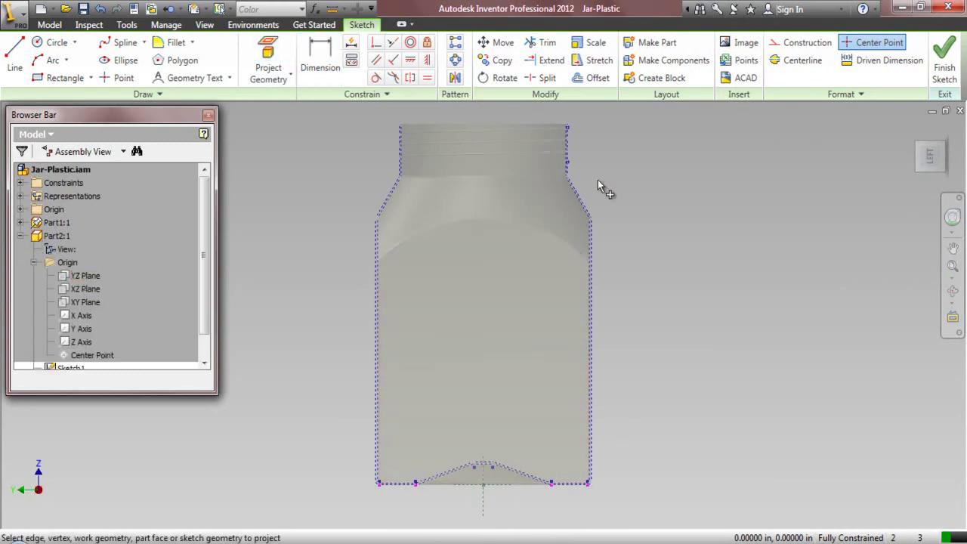
right_click(321, 180)
click(249, 177)
Draw a horizontal line about 1.86 in long from the projected axis past the neck's outer edge, just above the jar's rim
click(21, 64)
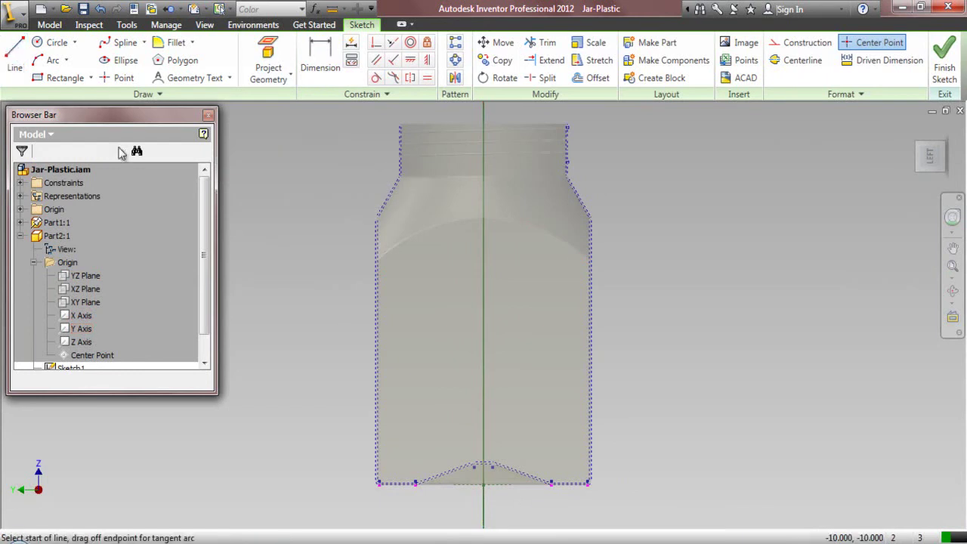
scroll(400, 378, up, 6)
click(379, 211)
click(591, 211)
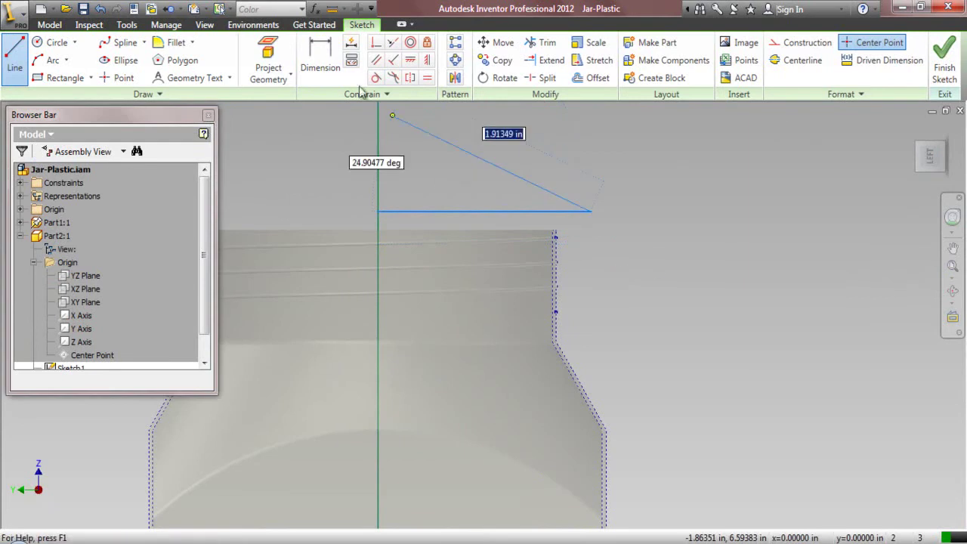
Dimension the horizontal line 0.03125 in above the jar's rim
click(320, 56)
click(536, 211)
scroll(556, 234, up, 2)
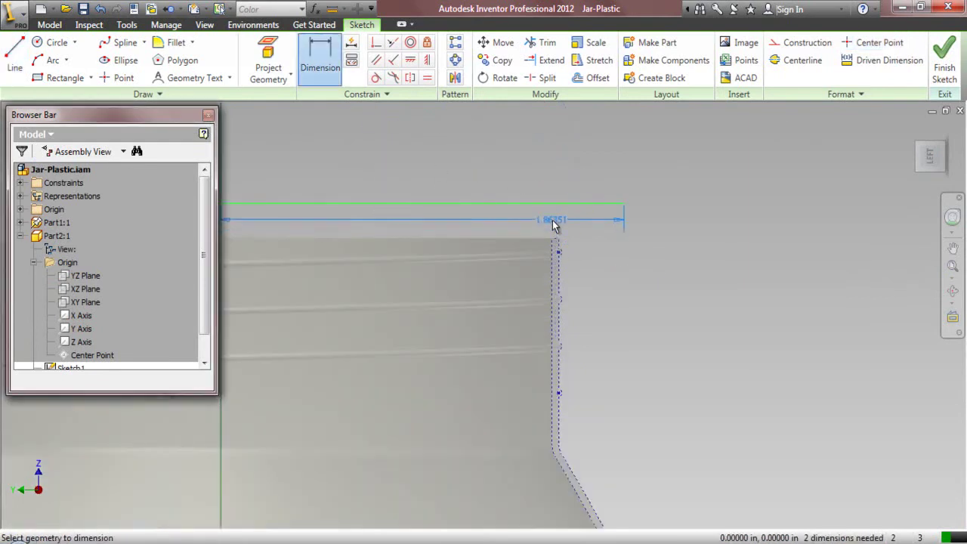
click(568, 242)
click(604, 246)
text(.03125)
key(Return)
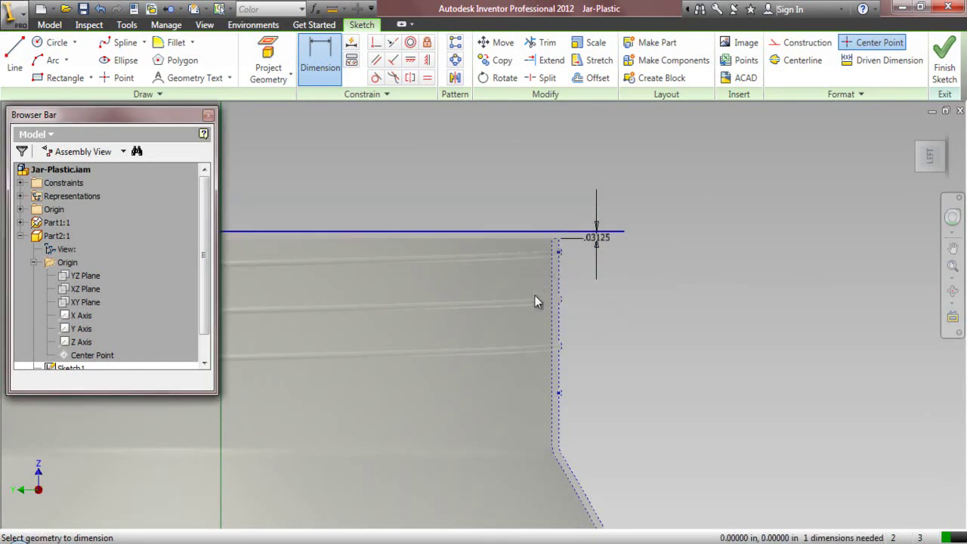
Draw a 0.75 in vertical line down from the horizontal line along the outer edge of the jar's neck
click(14, 59)
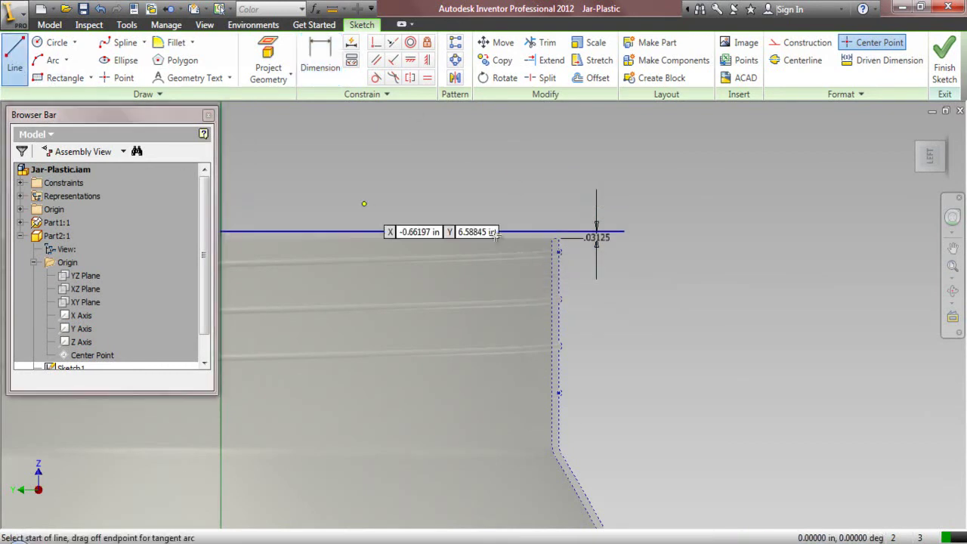
scroll(578, 242, down, 5)
click(506, 196)
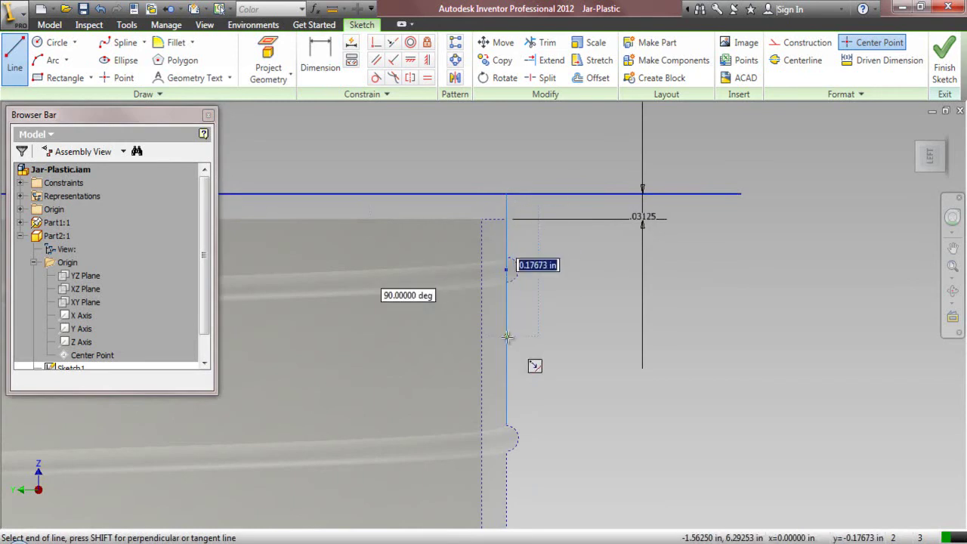
text(.75)
key(Return)
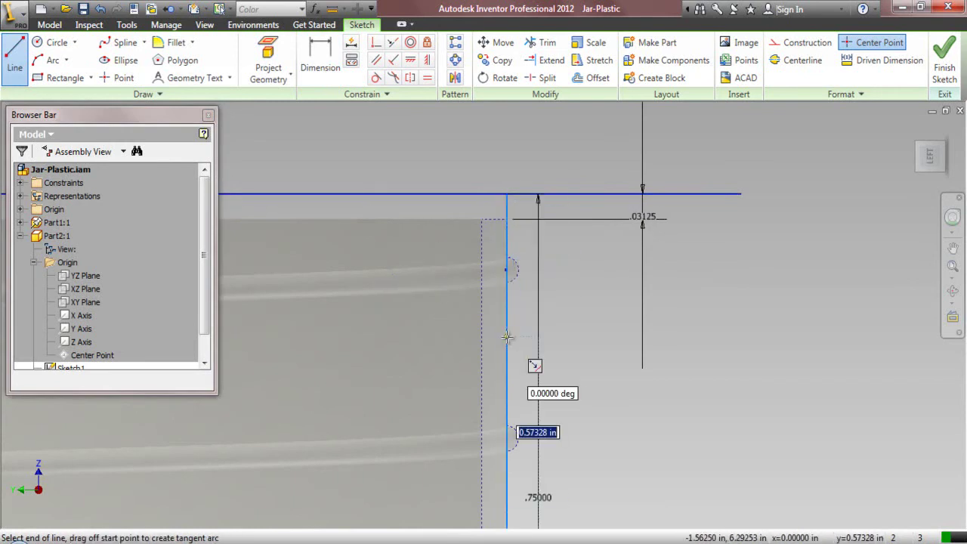
Trim the part of the horizontal line that extends beyond the vertical line
click(544, 42)
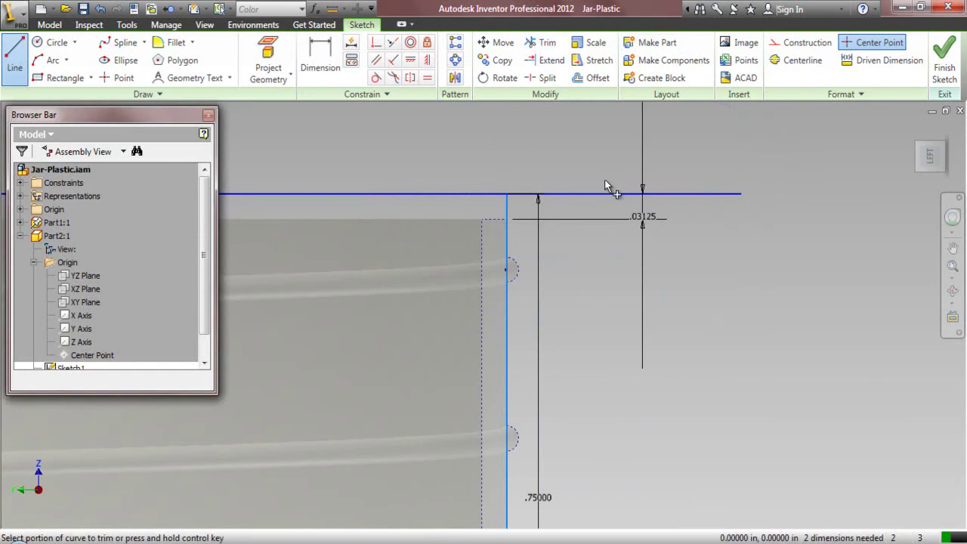
click(609, 195)
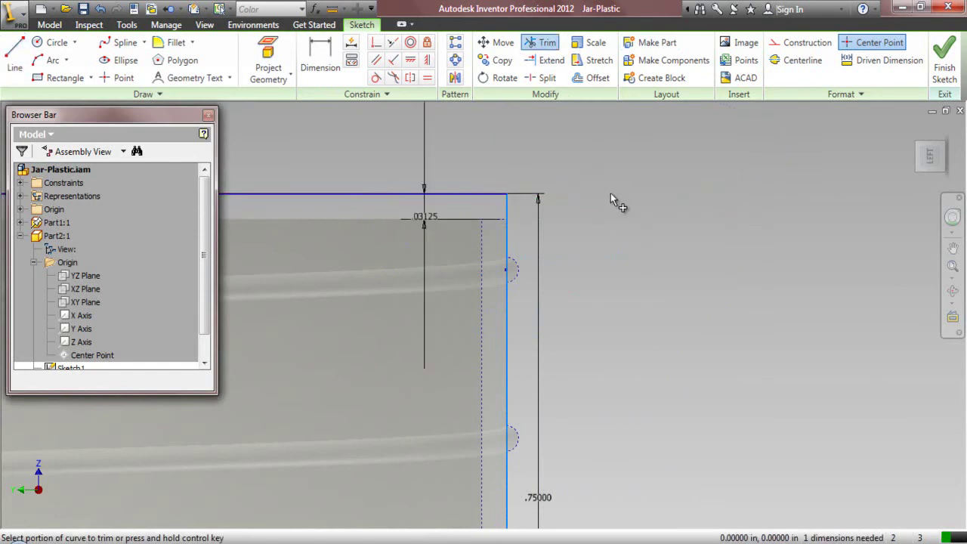
scroll(611, 198, up, 3)
right_click(467, 129)
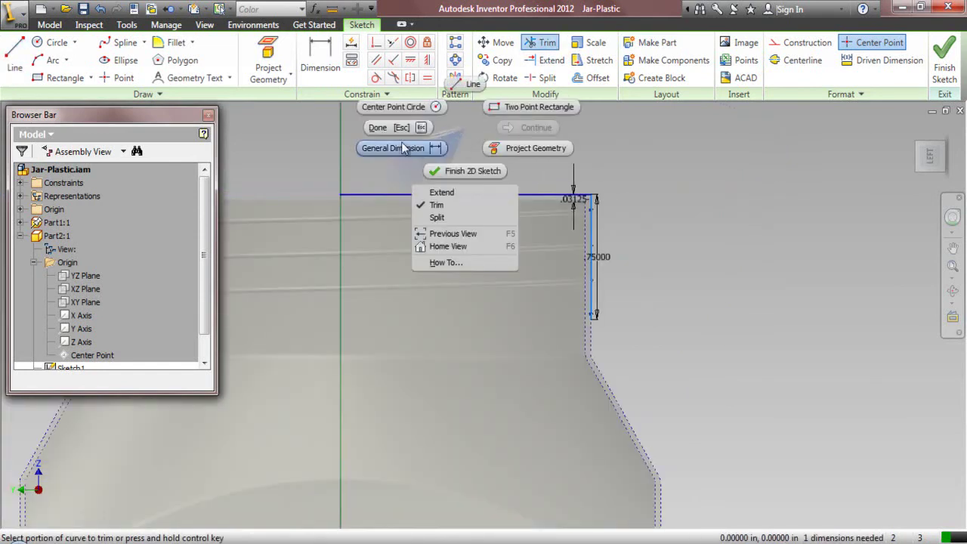
click(394, 127)
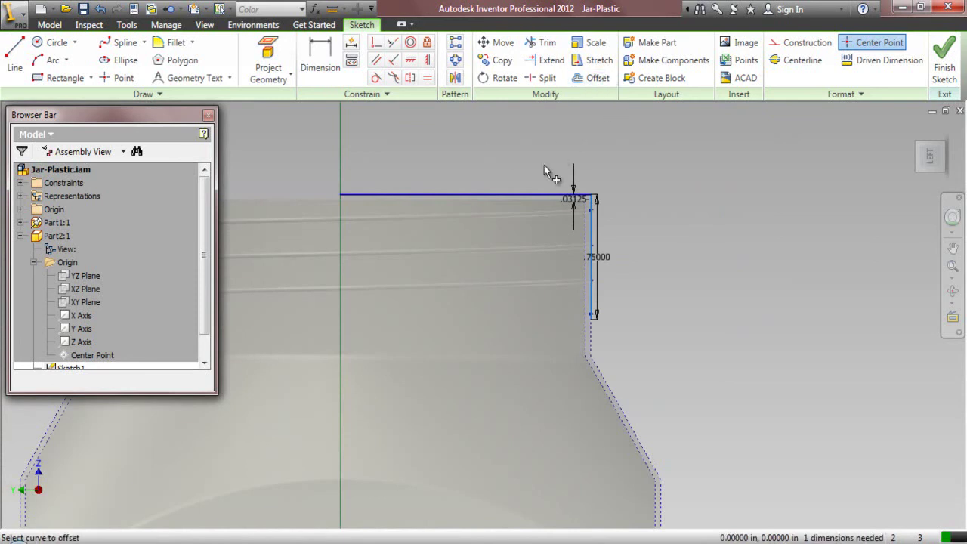
Offset the horizontal and vertical lines outward and set the gap between them to 0.03125 in
click(547, 194)
click(568, 189)
click(317, 66)
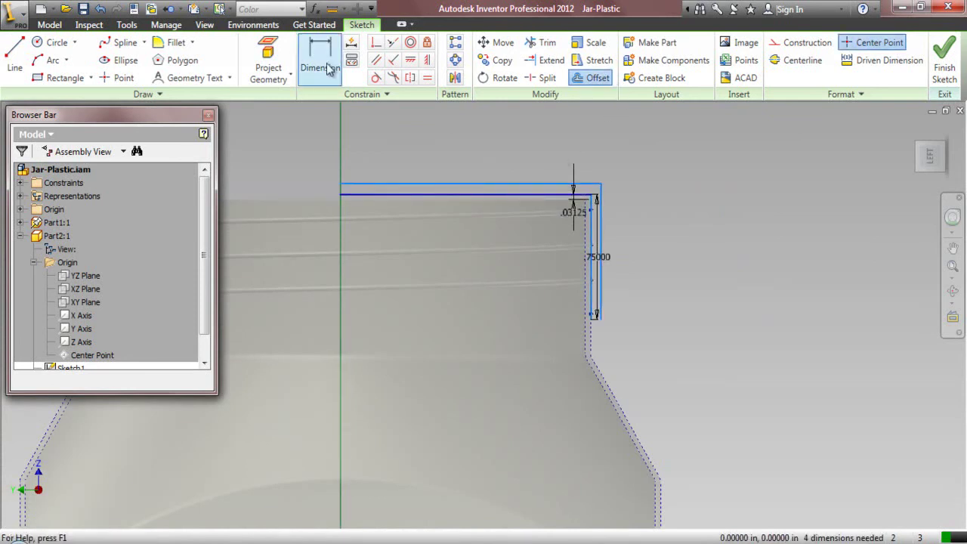
click(452, 184)
click(458, 196)
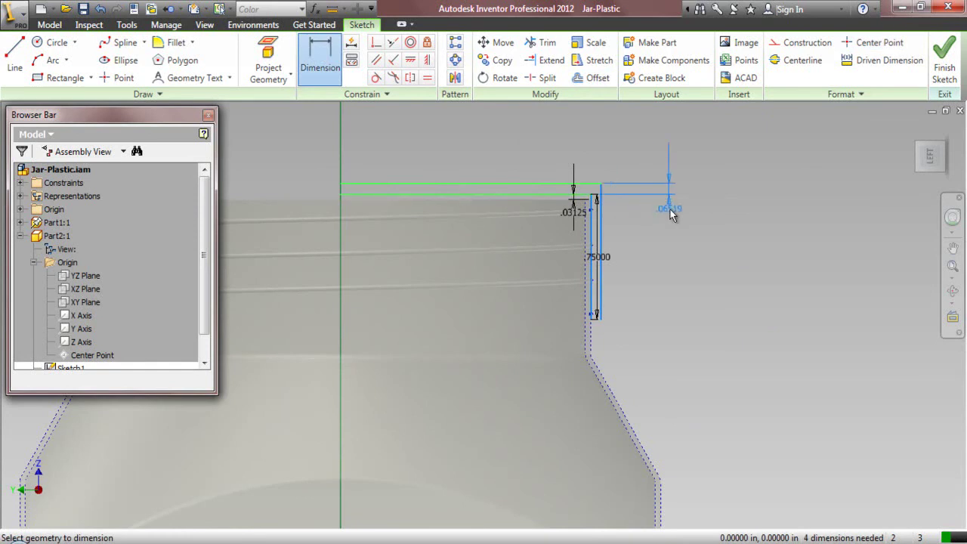
click(671, 214)
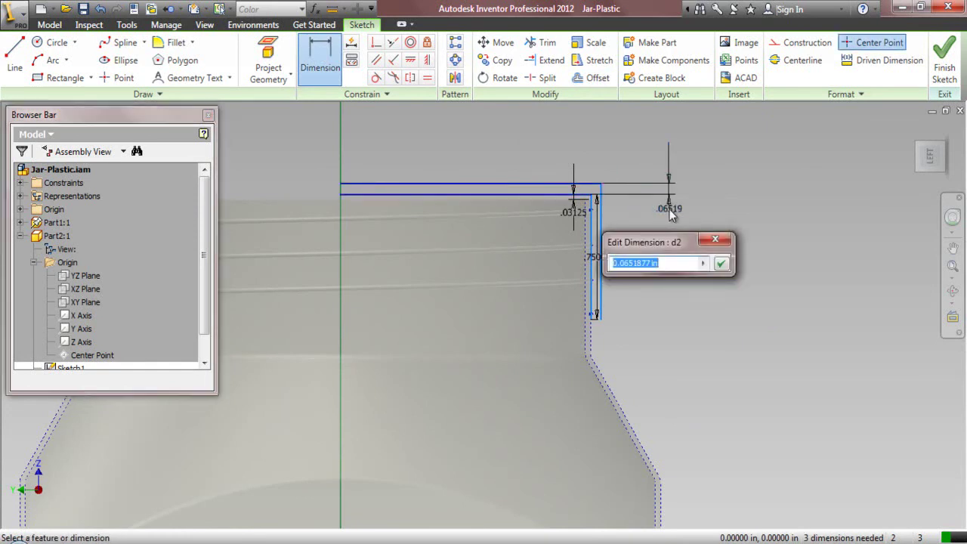
text(.03125)
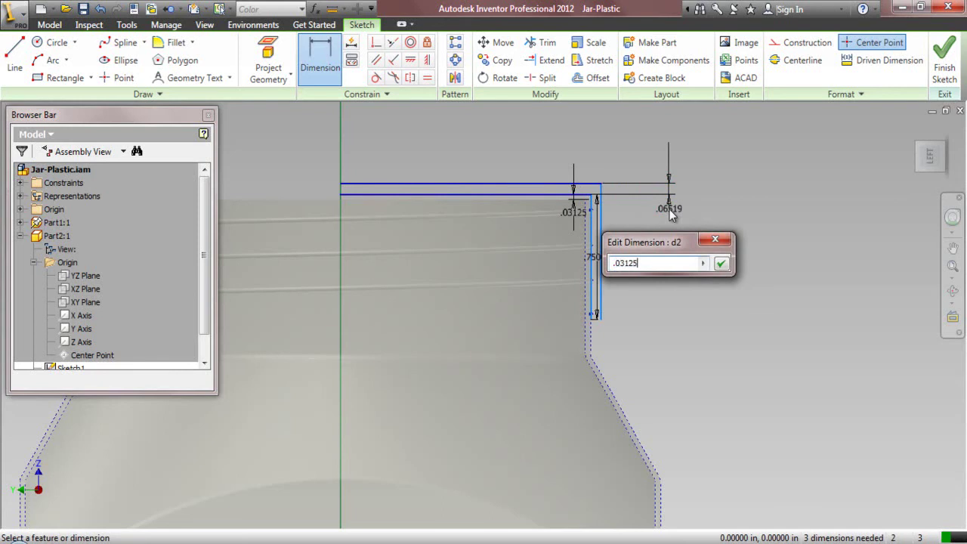
key(Return)
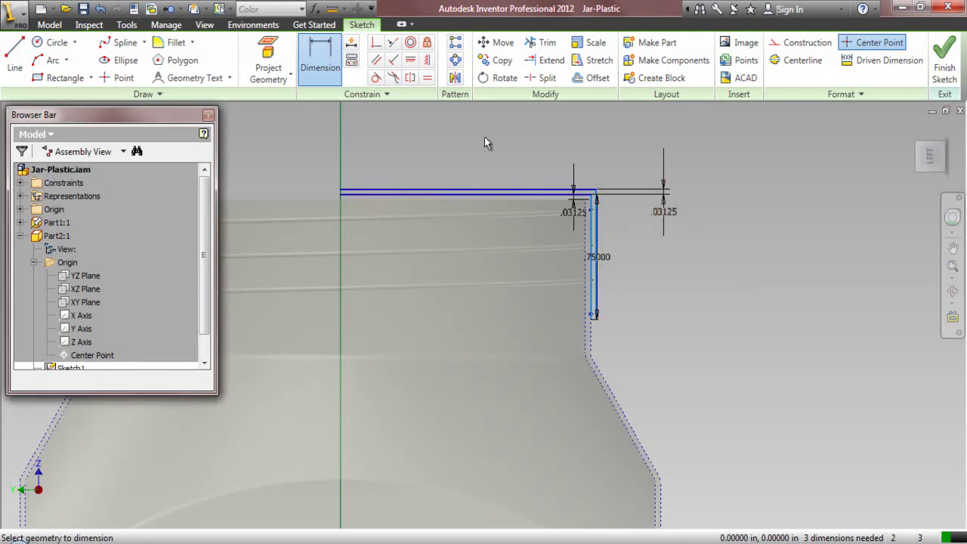
Close the lid profile with short lines at the axis and at the lower end of the side wall
click(15, 56)
scroll(339, 191, down, 3)
click(344, 188)
key(Escape)
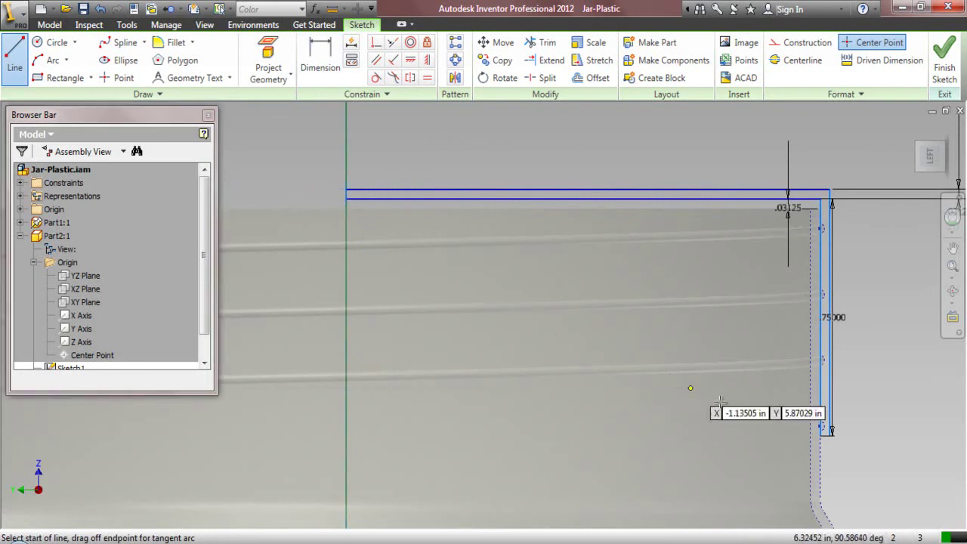
scroll(824, 430, down, 4)
click(847, 445)
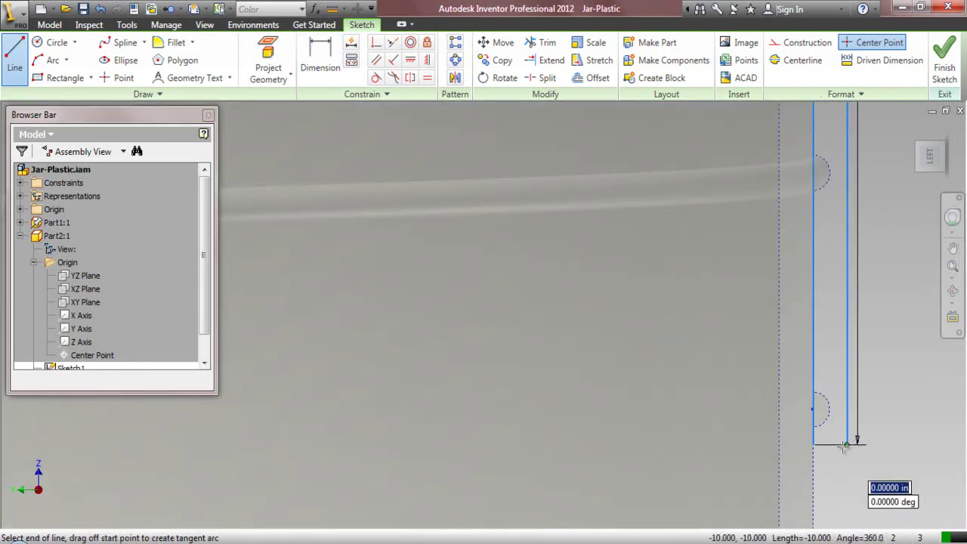
key(Escape)
scroll(767, 403, up, 3)
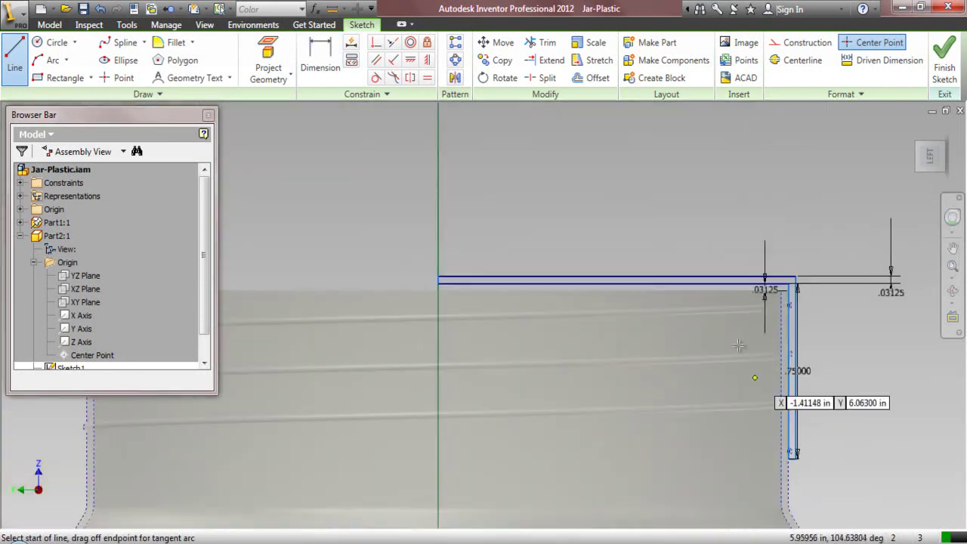
right_click(615, 182)
click(561, 181)
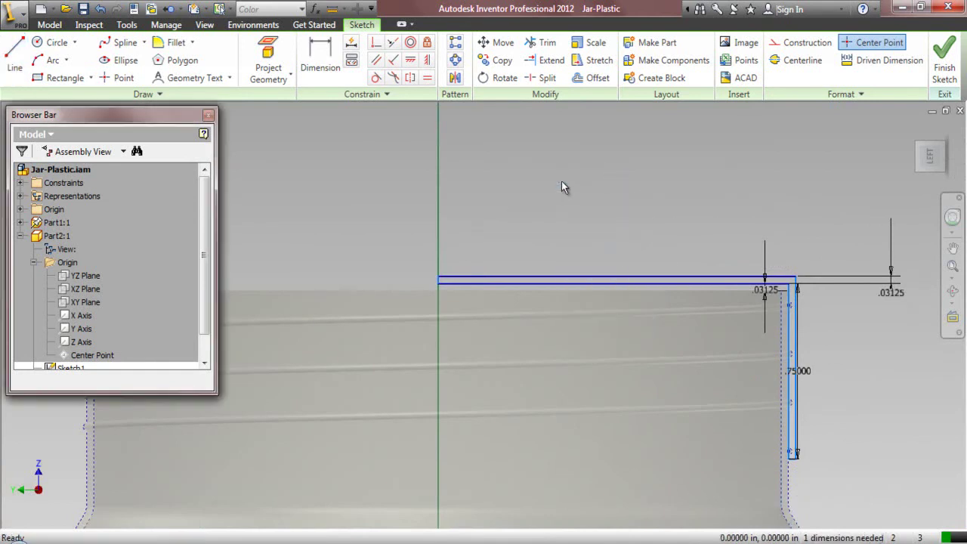
Revolve the closed lid profile a full turn about the projected Z axis as a solid
click(49, 25)
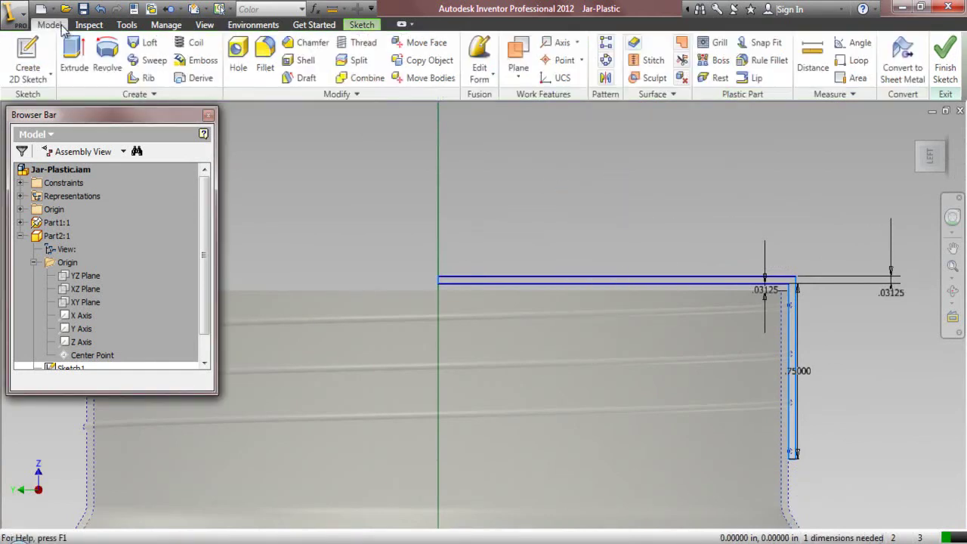
click(107, 66)
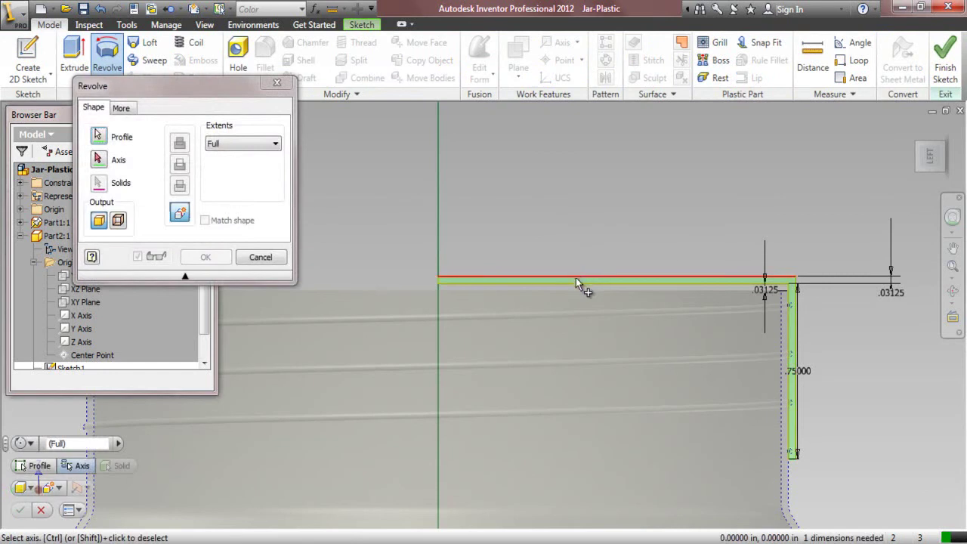
click(440, 202)
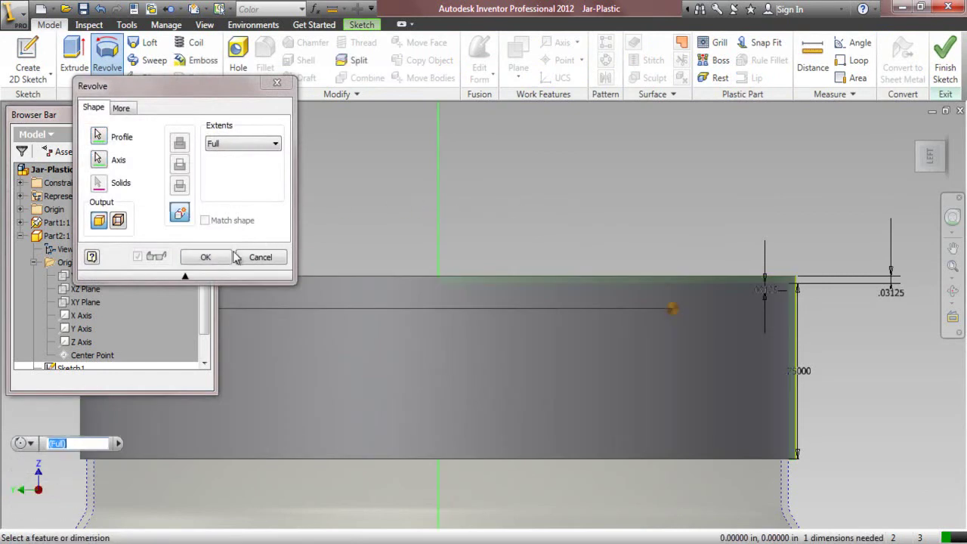
click(205, 257)
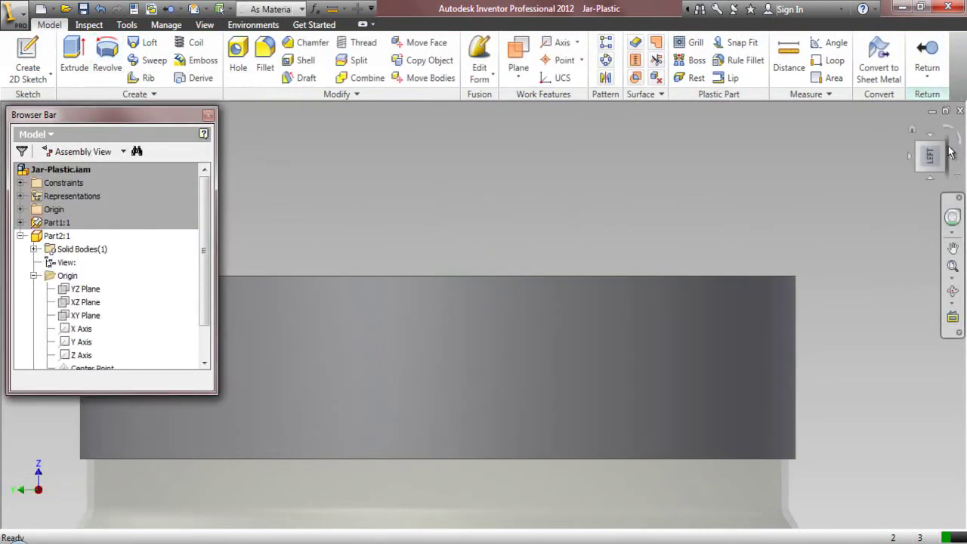
Start a sketch on the lid's top face and draw a 2.938 in diameter circle at its centre
click(946, 149)
scroll(486, 236, down, 3)
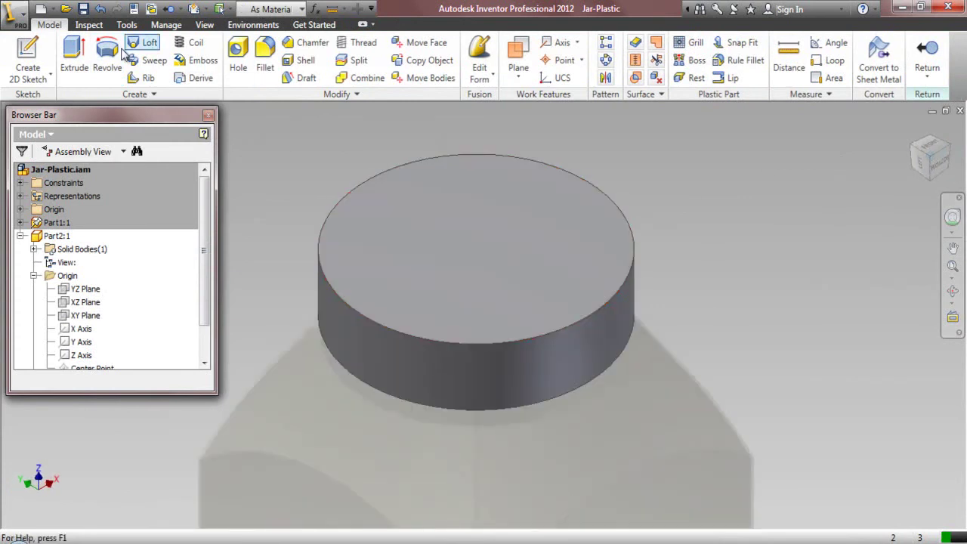
click(30, 52)
click(451, 286)
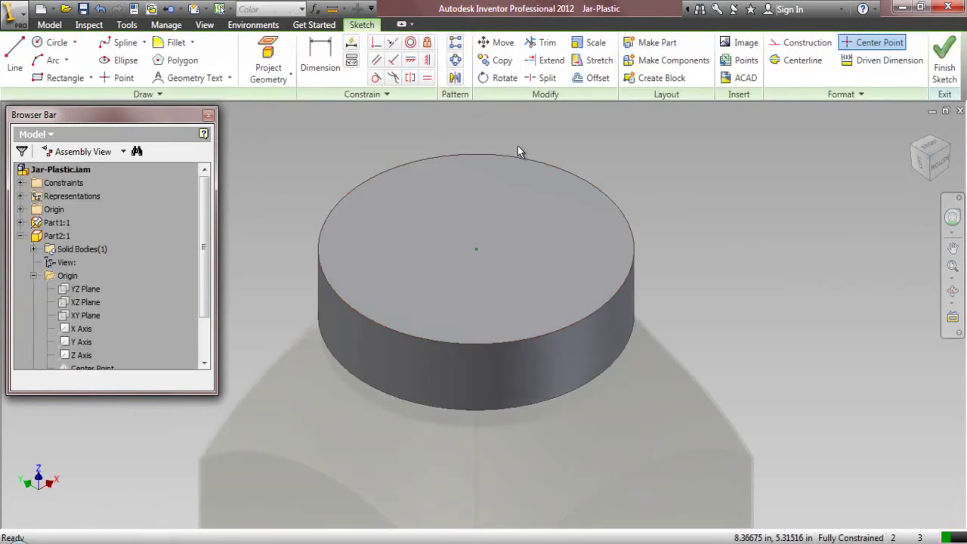
click(51, 42)
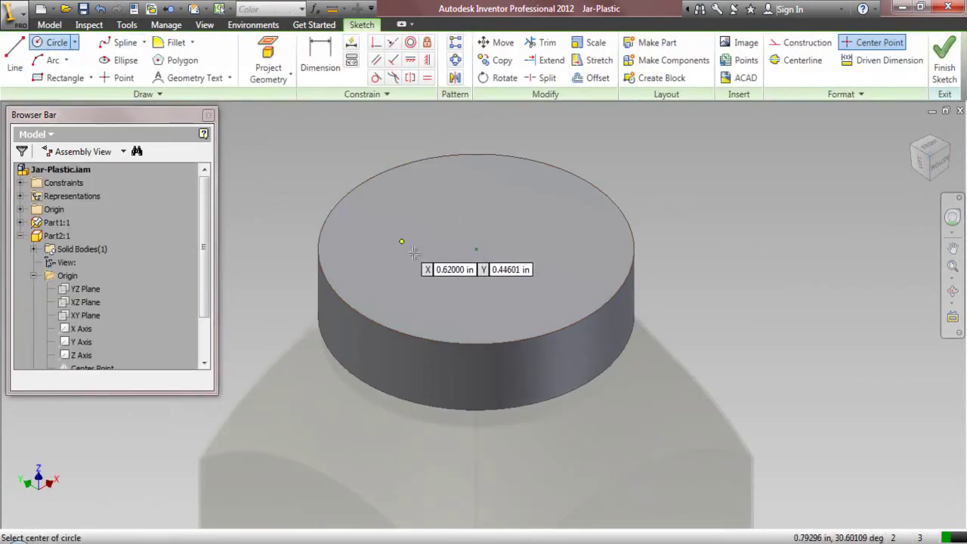
click(475, 248)
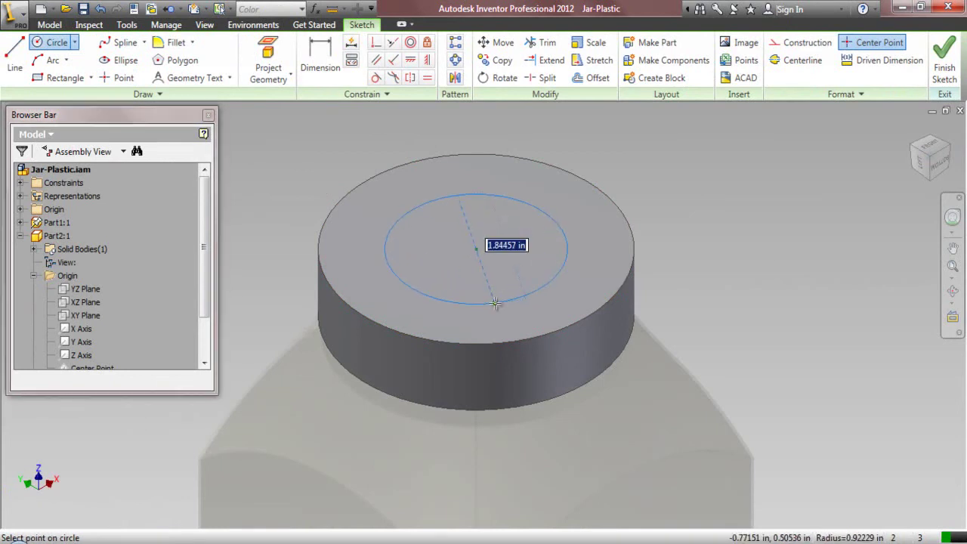
text(2.)
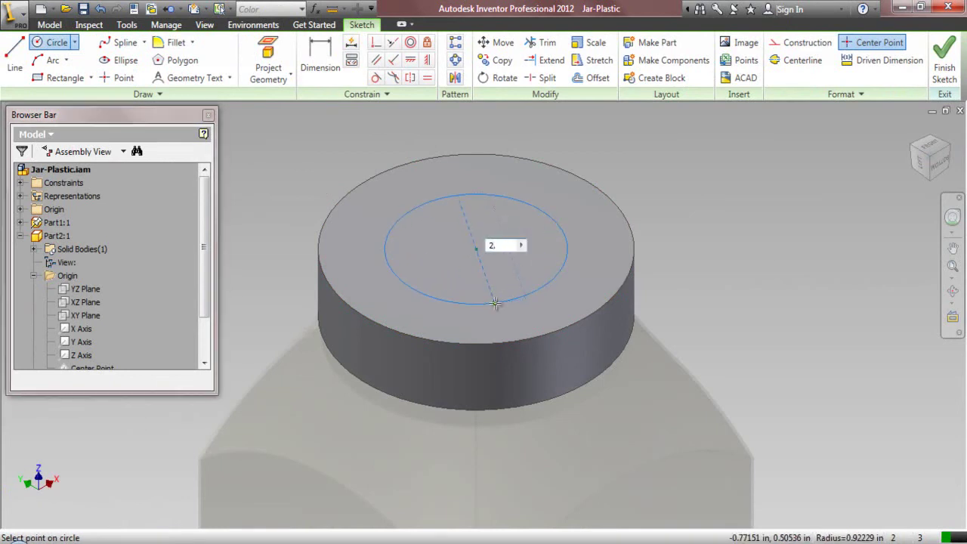
key(Return)
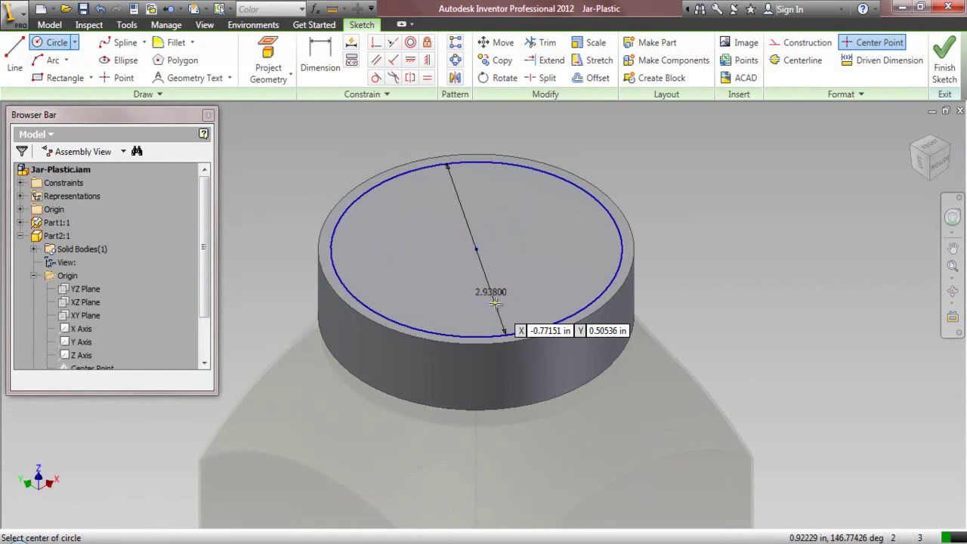
Cut the 2.938 in circle 0.016 in deep into the lid's top face and save
click(944, 61)
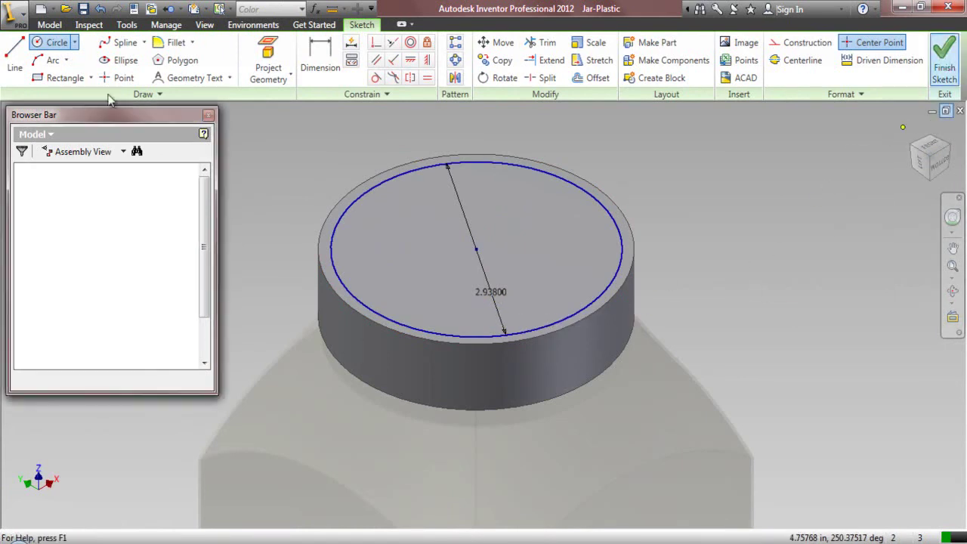
click(73, 55)
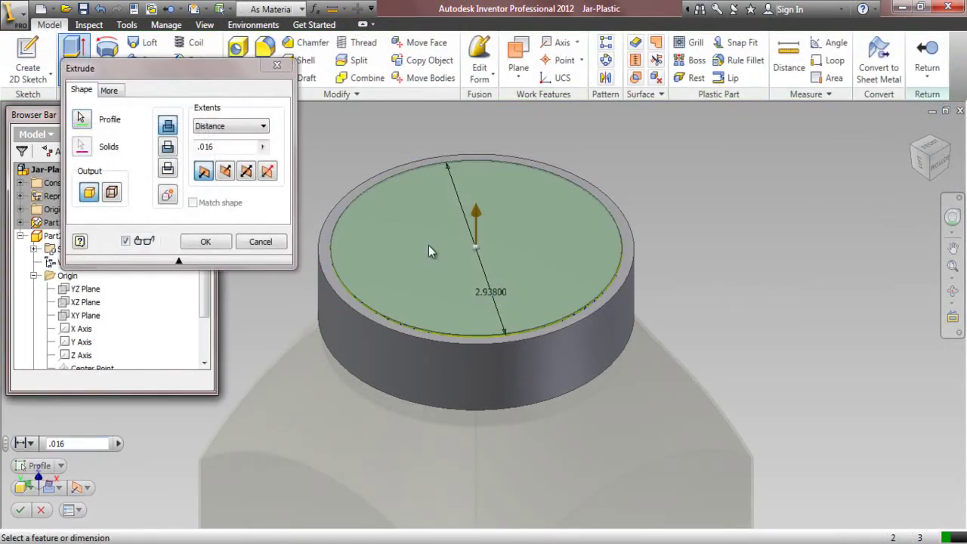
click(169, 148)
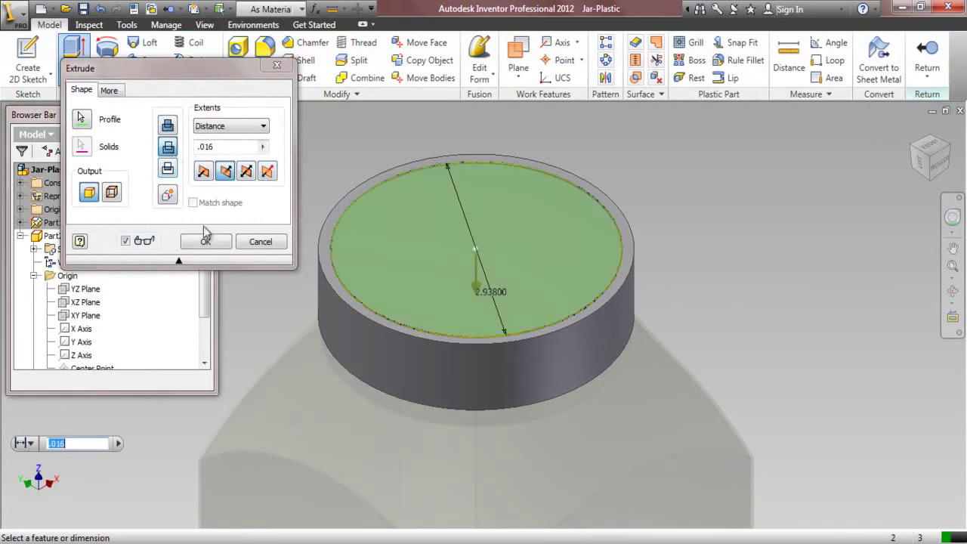
click(207, 243)
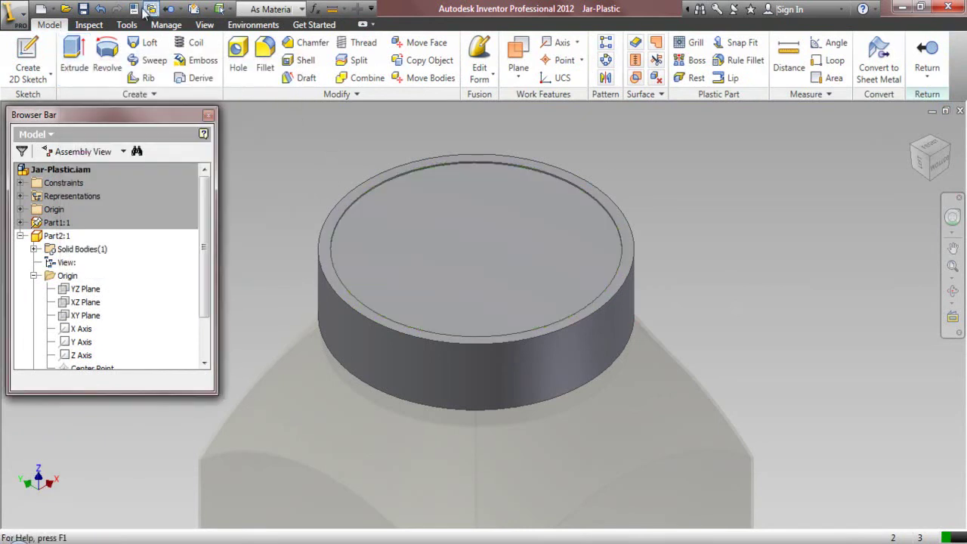
click(89, 12)
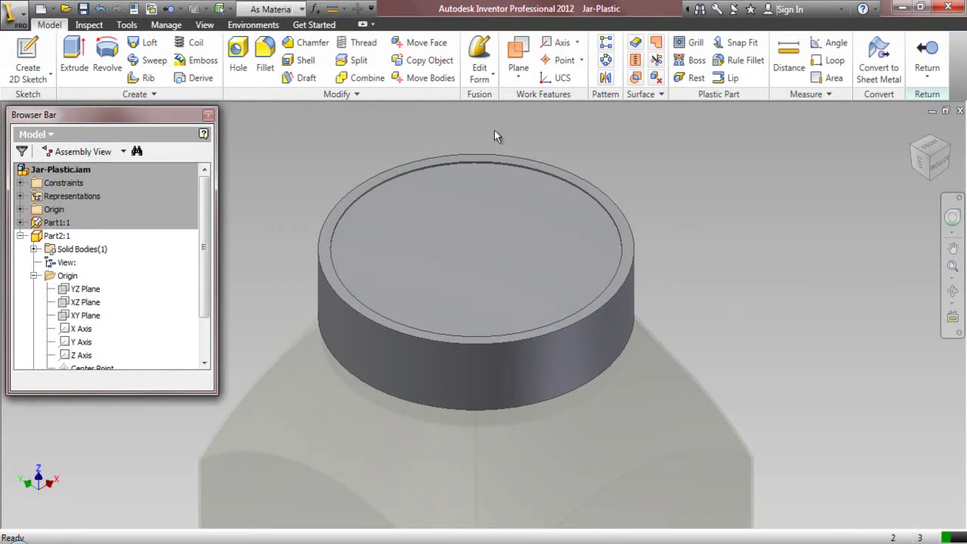
Copy the jar body into the lid part as a new solid body
click(423, 60)
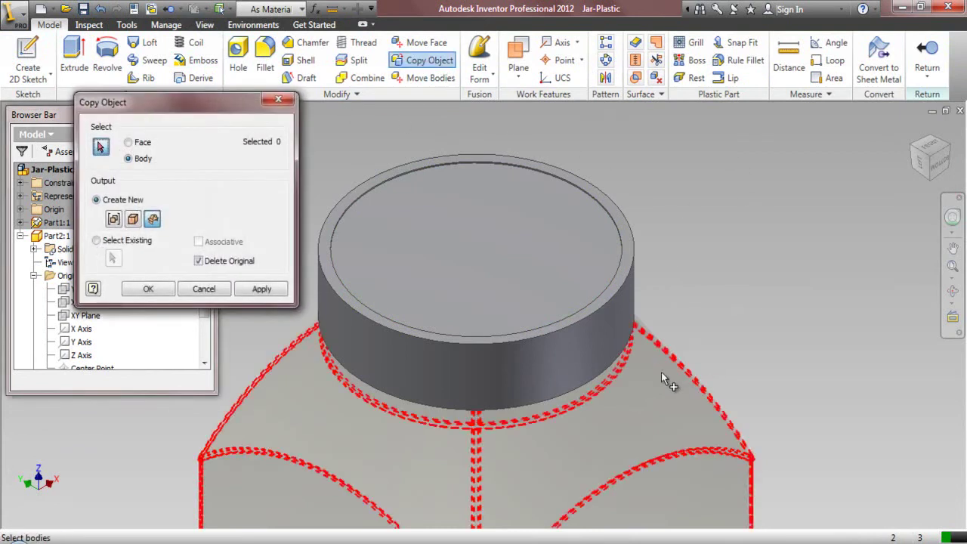
click(661, 373)
click(173, 218)
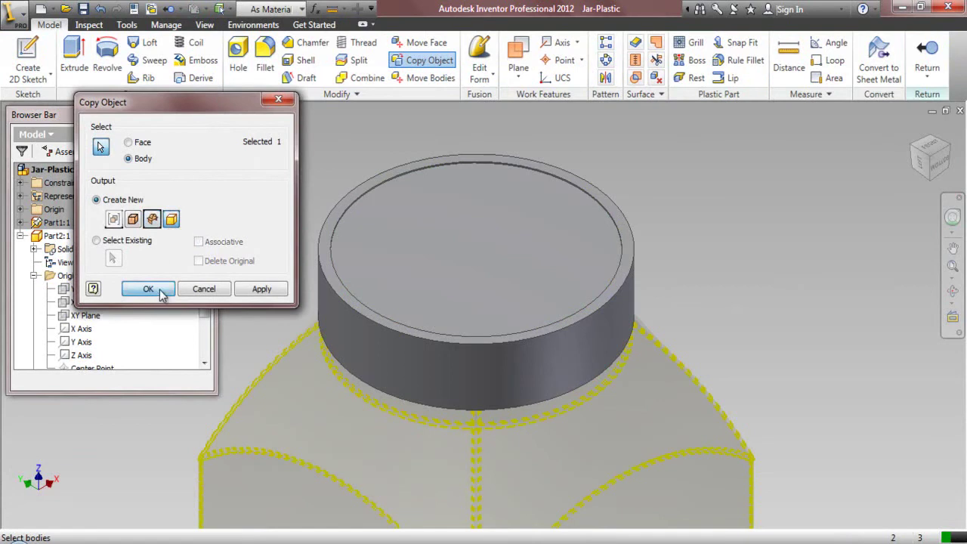
click(158, 291)
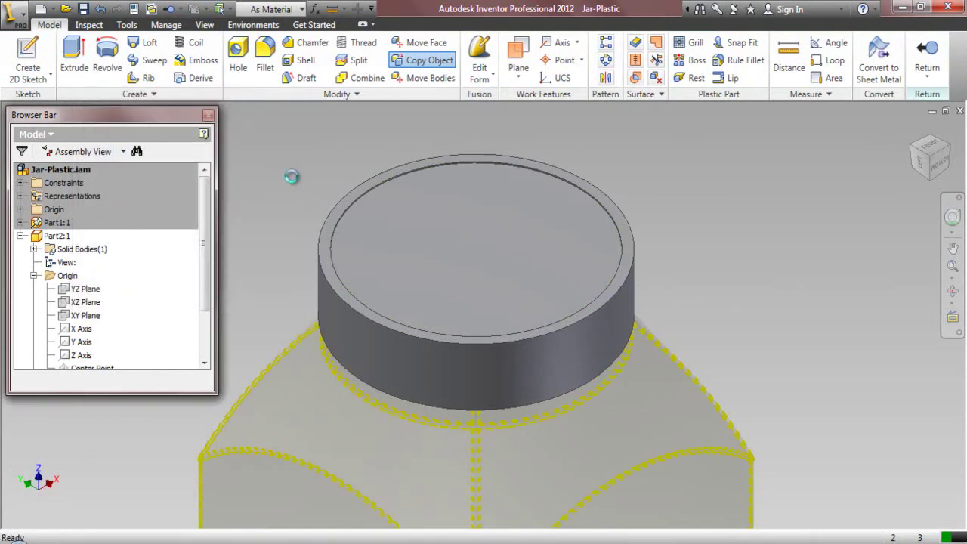
Combine the bodies with a cut, using the lid as the base and the copied jar as the toolbody
click(353, 78)
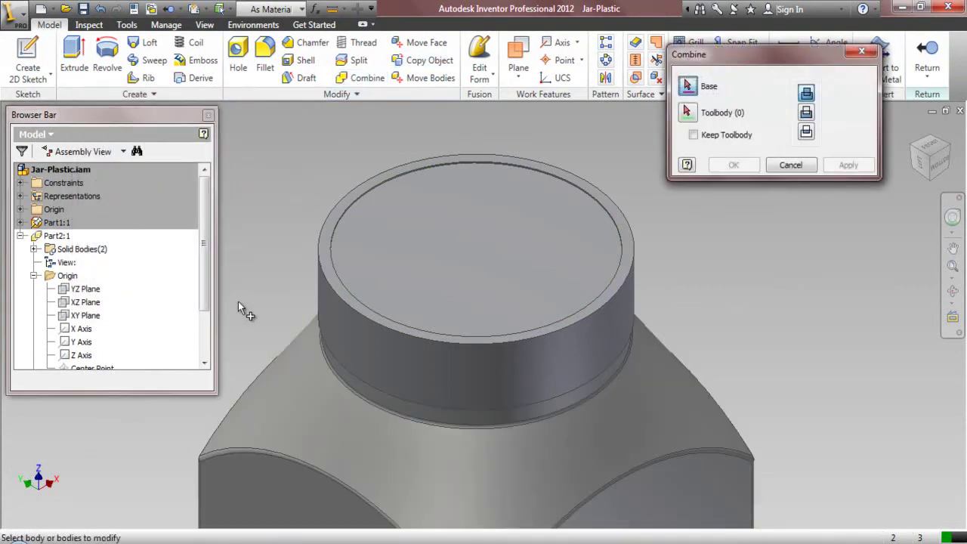
click(276, 386)
click(451, 144)
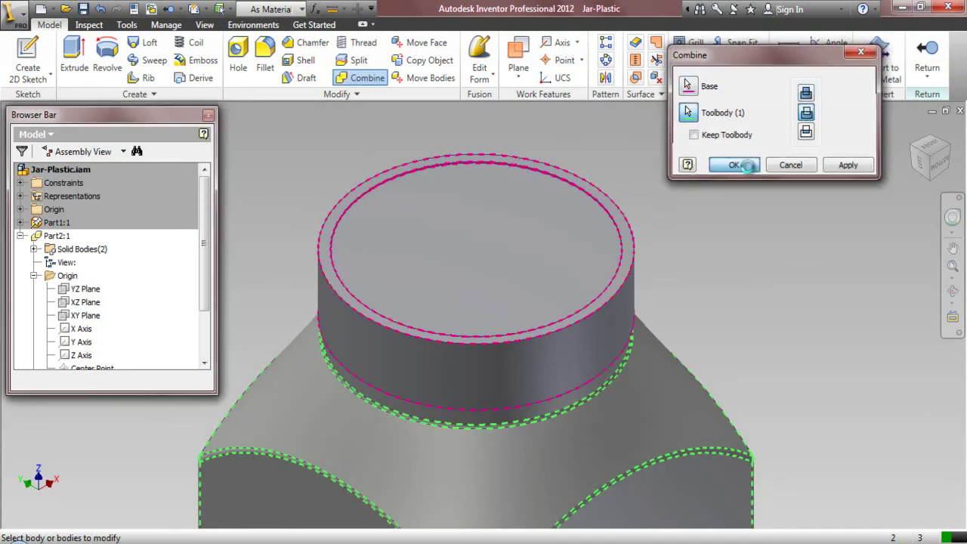
click(733, 166)
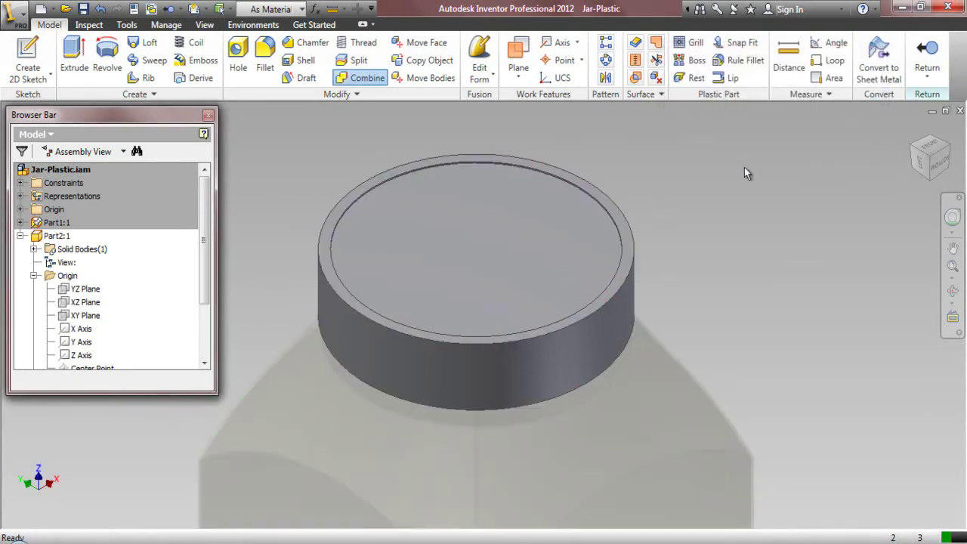
Set the lid part's colour to Yellow (Flat)
click(302, 9)
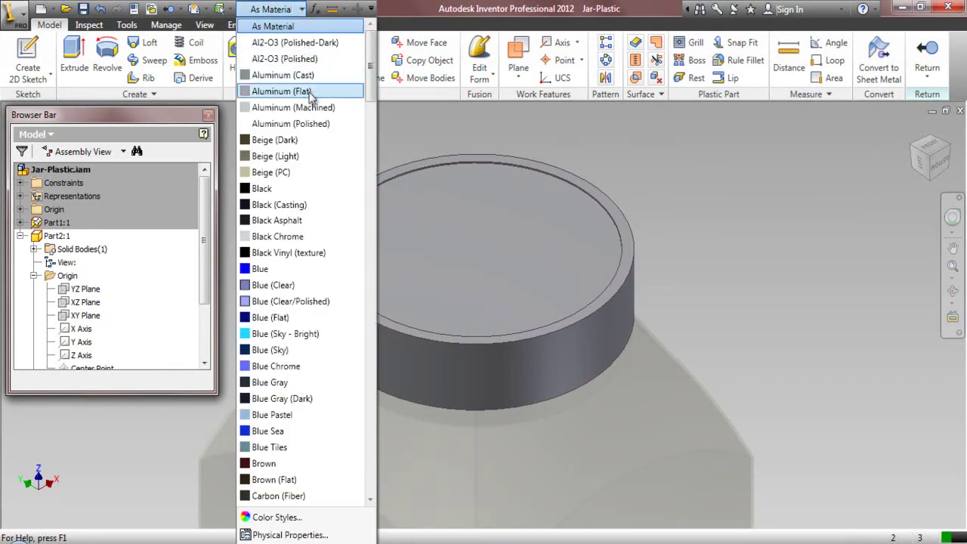
key(End)
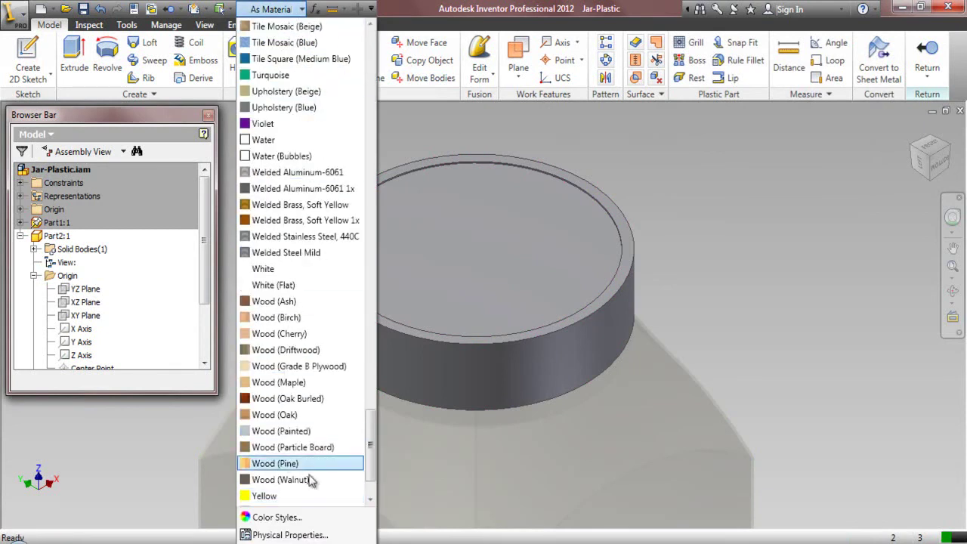
click(371, 502)
click(371, 502)
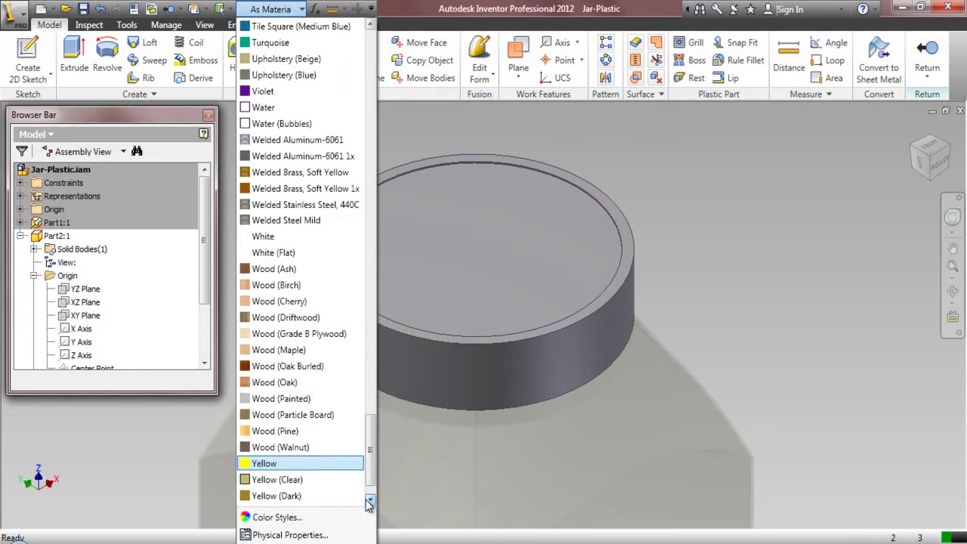
click(371, 502)
click(371, 503)
click(317, 479)
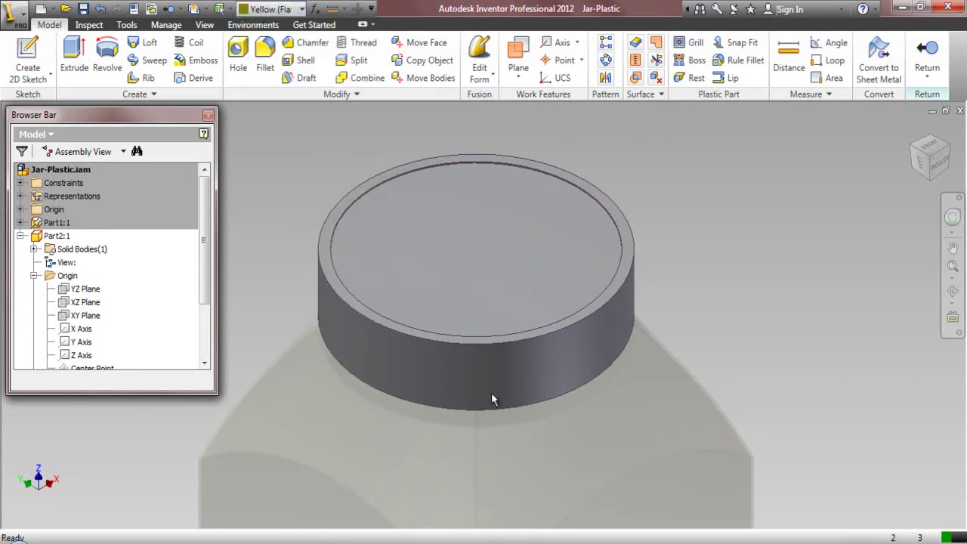
Save the lid part, return to the top-level assembly and save it
click(83, 8)
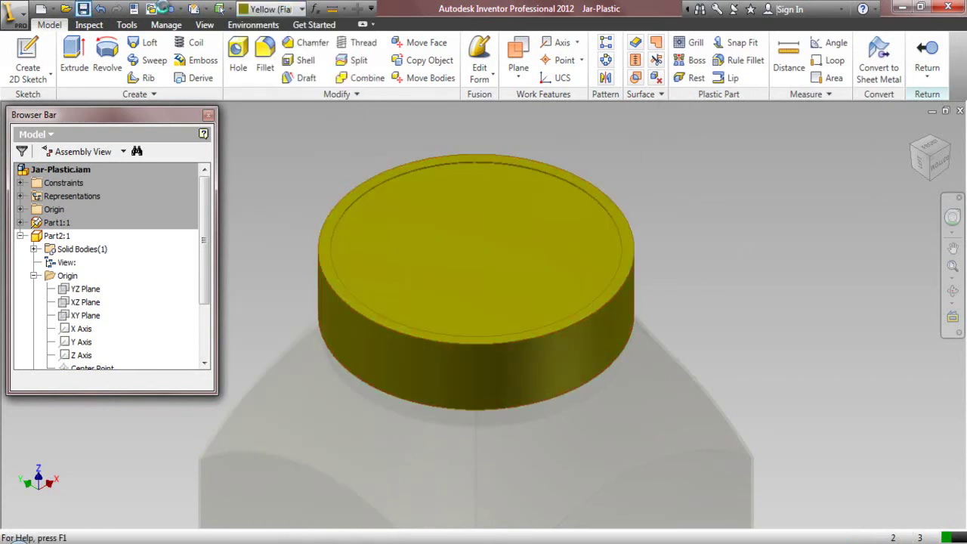
click(192, 8)
key(ctrl+s)
click(550, 365)
click(557, 228)
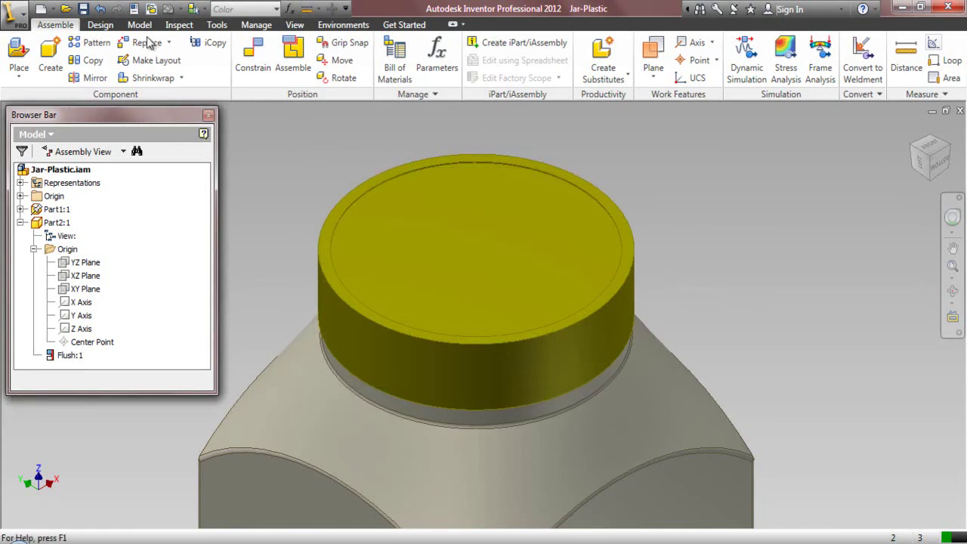
Run an interference analysis between the lid and the jar
click(180, 24)
click(26, 60)
click(377, 212)
click(734, 221)
click(700, 408)
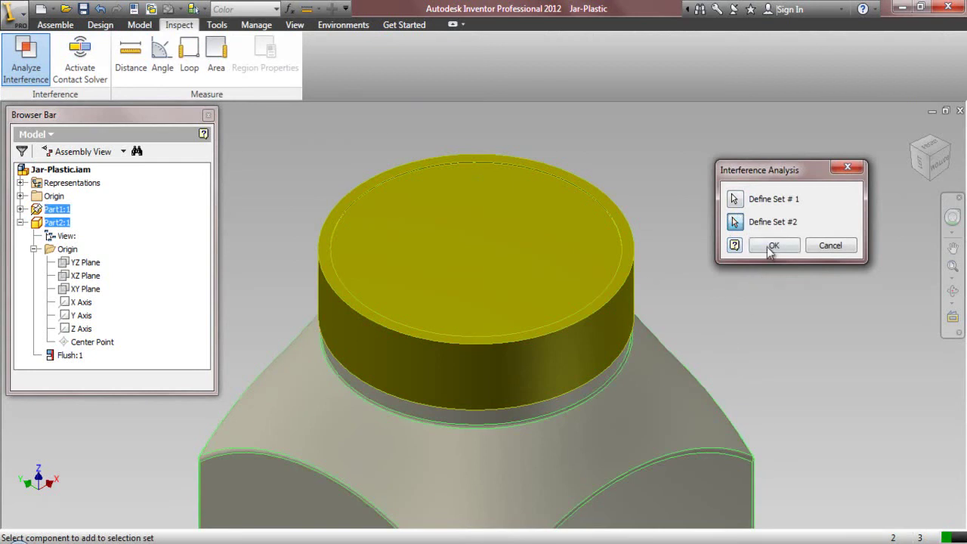
click(772, 247)
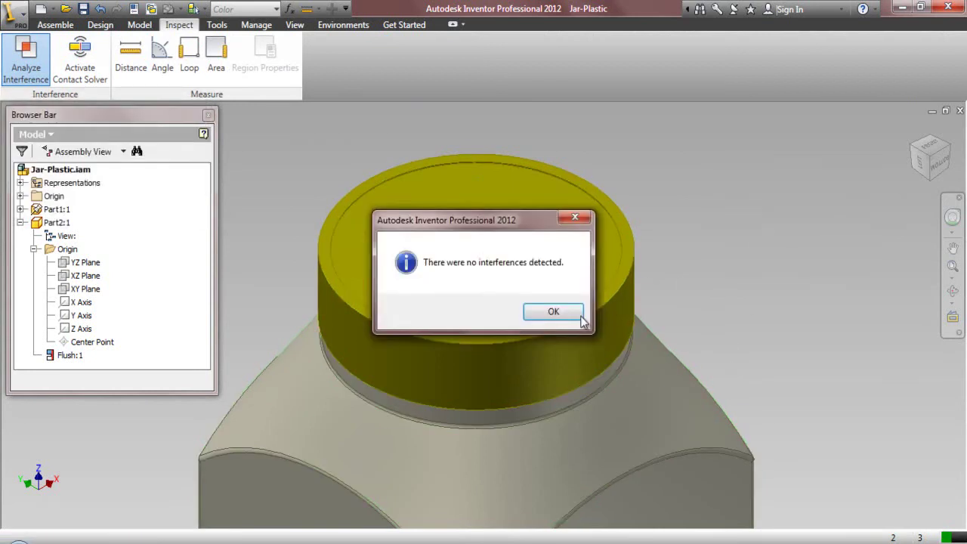
click(554, 311)
Fit the whole jar in view, collapse the model tree and save the assembly
click(952, 266)
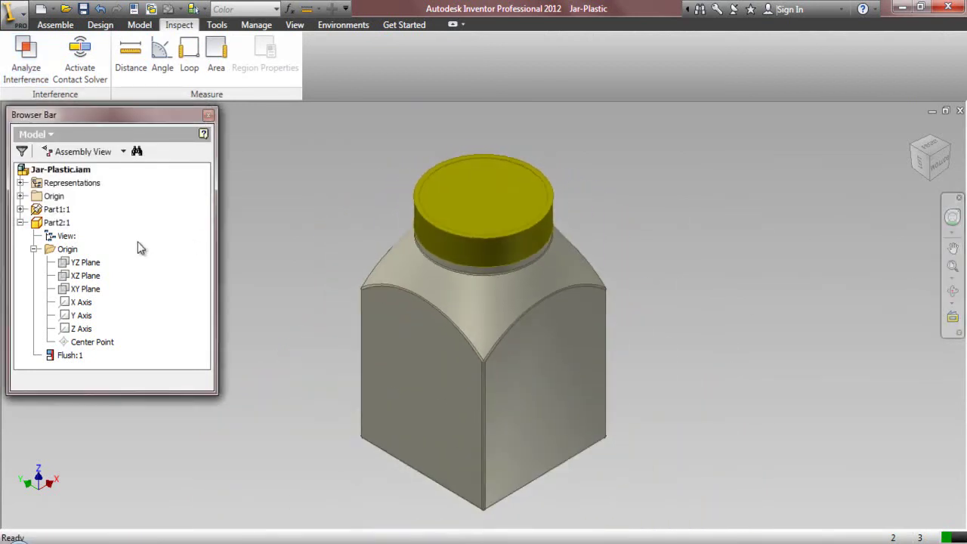
right_click(138, 248)
click(195, 493)
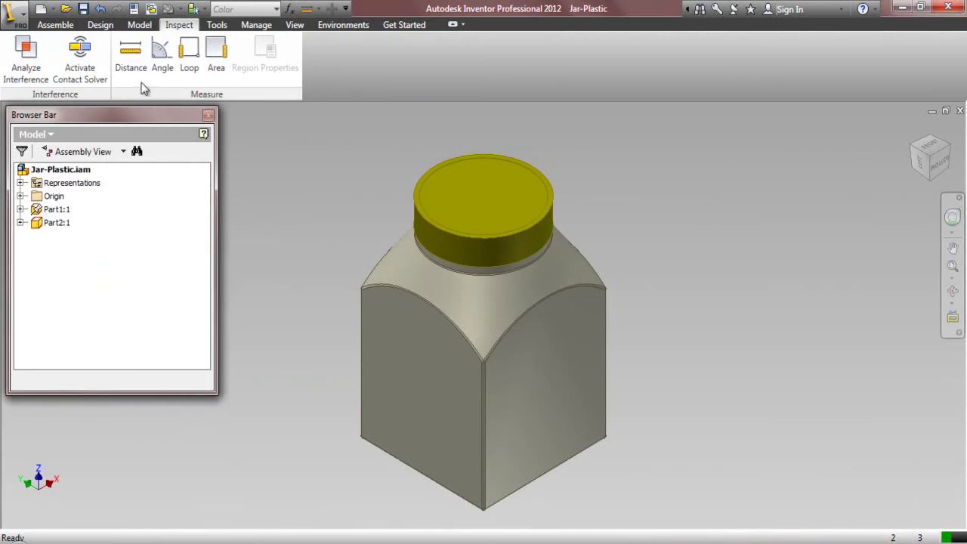
click(55, 25)
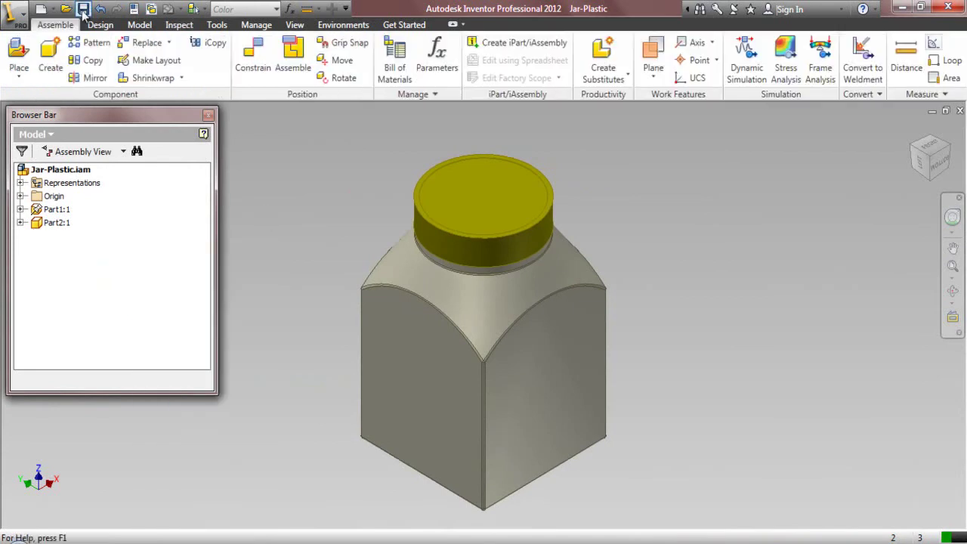
Isolate the lid and turn it over to look at its open underside
right_click(458, 228)
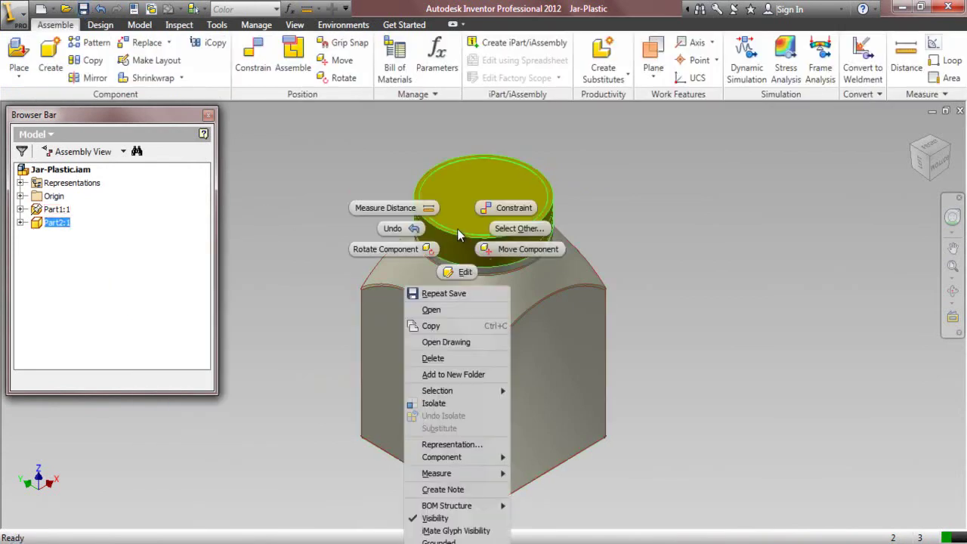
click(442, 409)
click(952, 290)
drag(559, 229, 615, 520)
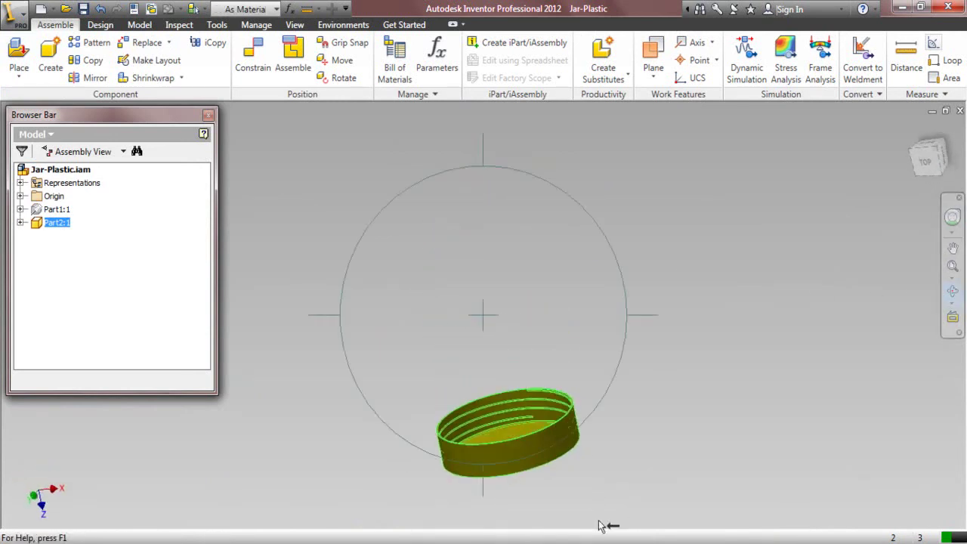
drag(555, 440, 456, 252)
right_click(498, 212)
click(498, 213)
Examine the thread grooves inside the isolated lid up close from a corner view
scroll(476, 287, down, 5)
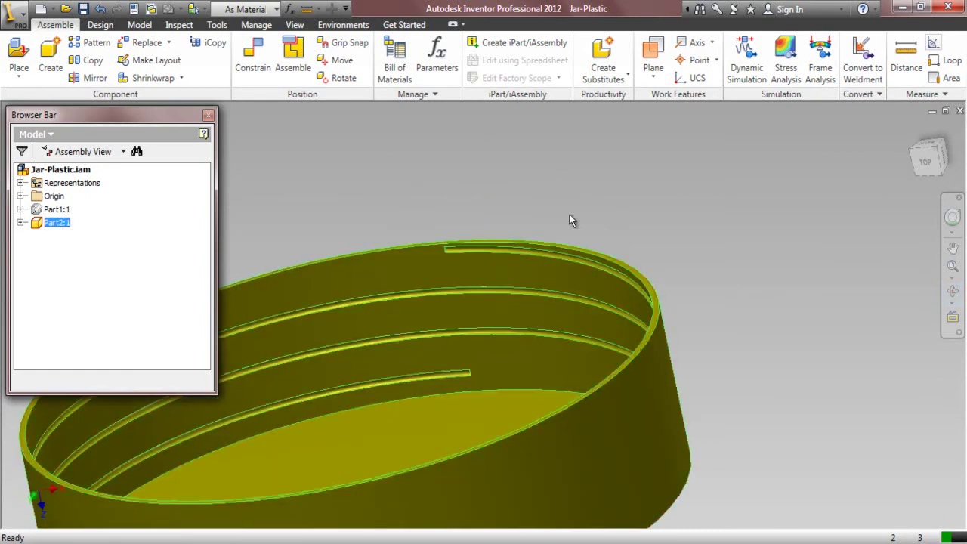
click(914, 145)
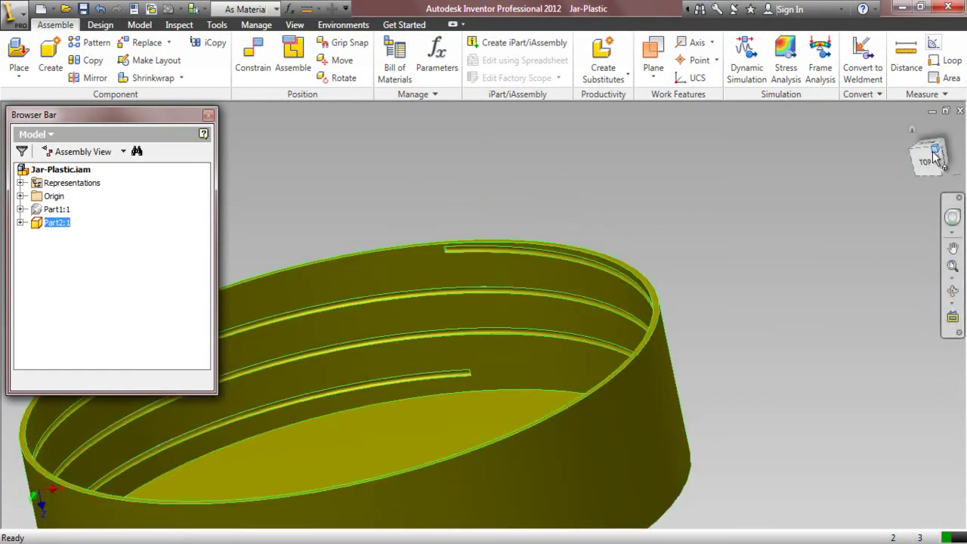
scroll(518, 261, down, 5)
click(700, 192)
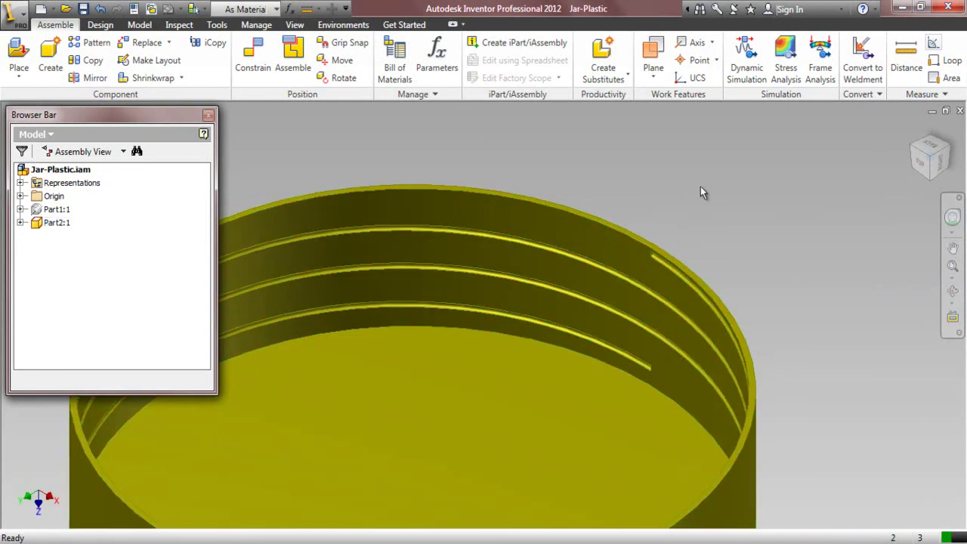
right_click(701, 192)
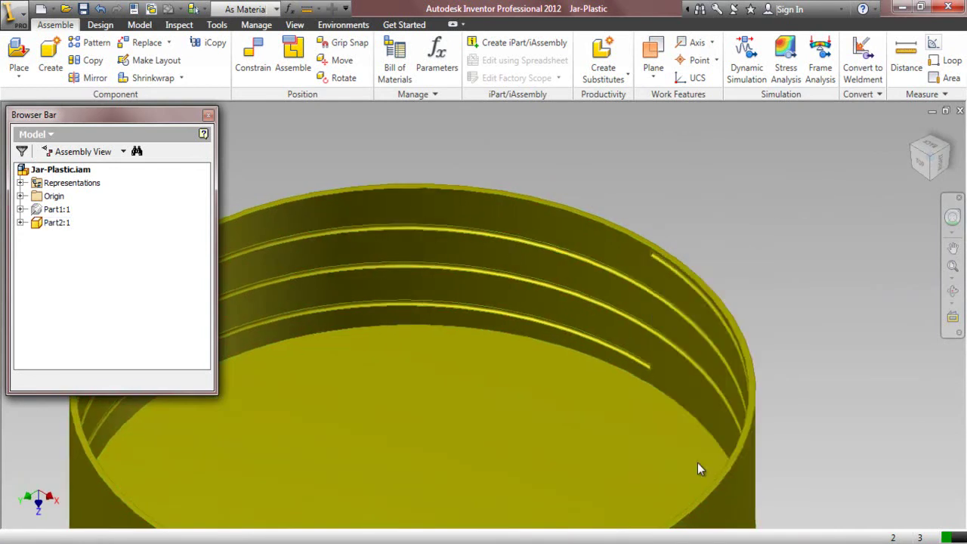
click(697, 463)
Undo the lid's isolation and show the complete jar assembly again
right_click(301, 204)
click(273, 314)
click(952, 265)
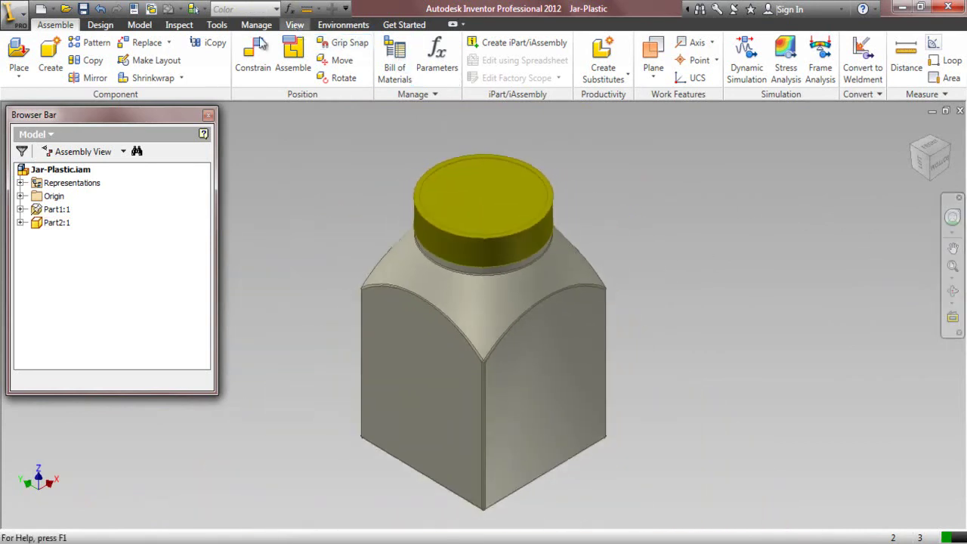
Turn on the degrees of freedom display and move the lid off the jar to one side
click(294, 24)
click(98, 59)
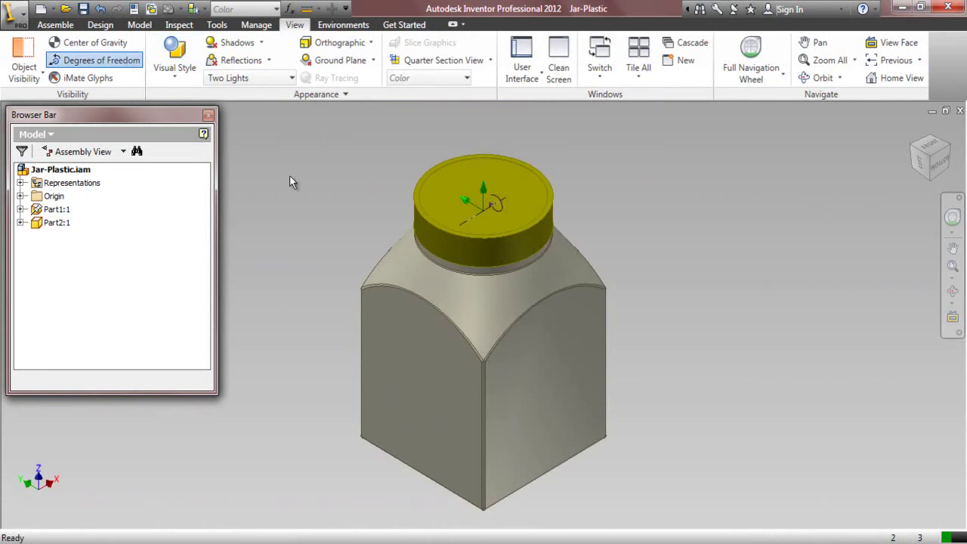
click(55, 24)
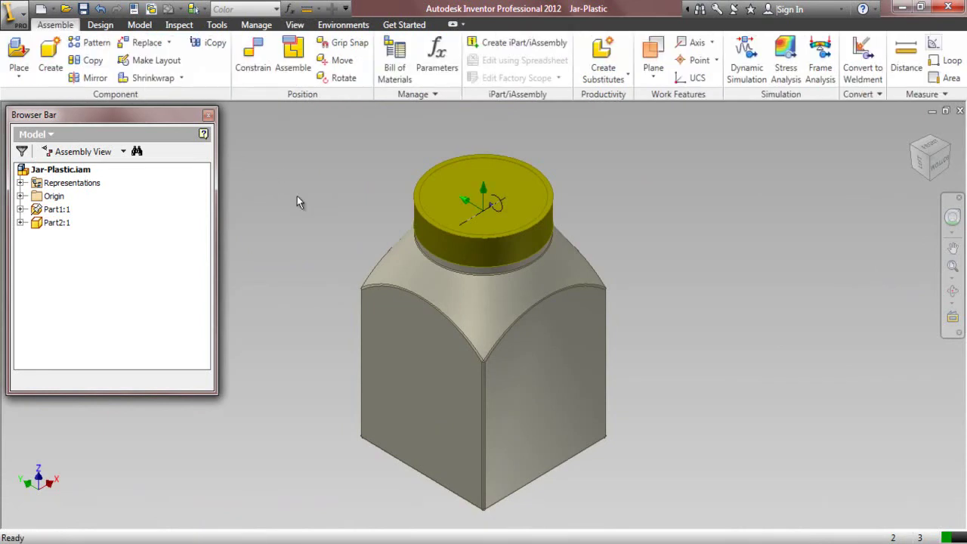
drag(464, 200, 715, 230)
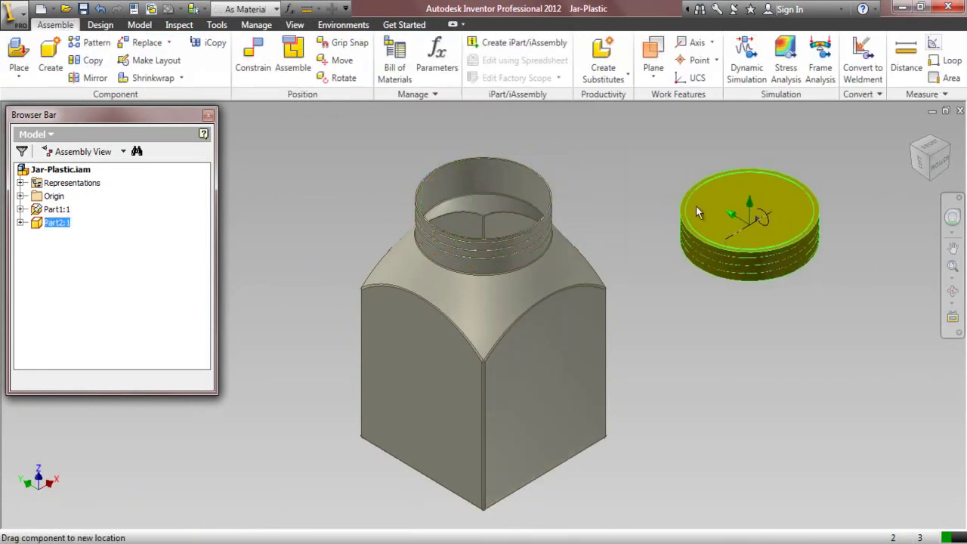
Mate the lid's centre axis to the jar neck's axis with a 0 in offset
click(252, 57)
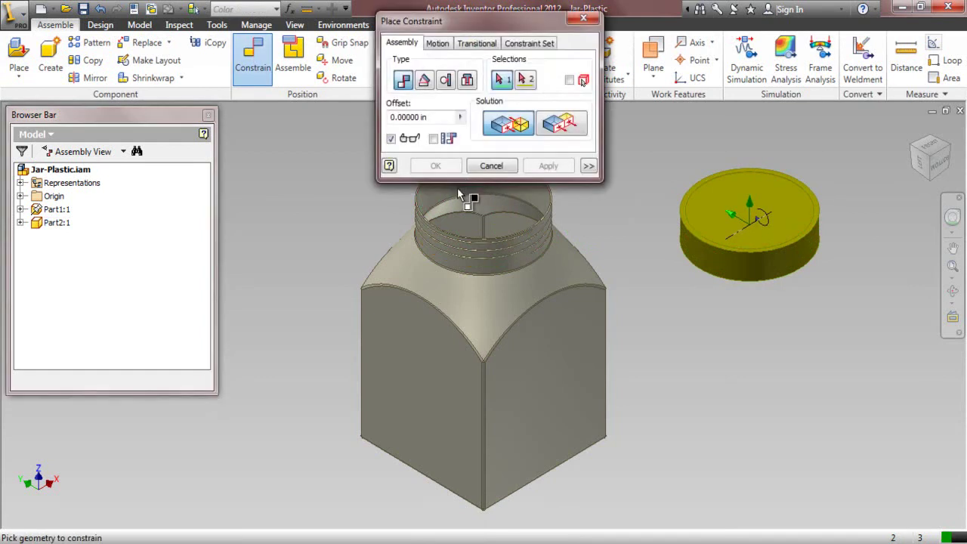
scroll(408, 253, up, 3)
click(429, 213)
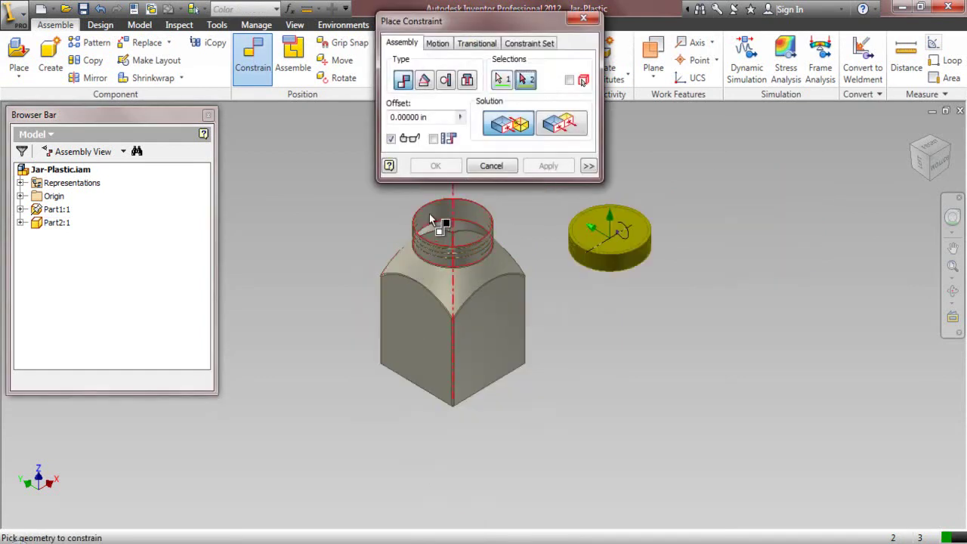
click(608, 272)
click(566, 168)
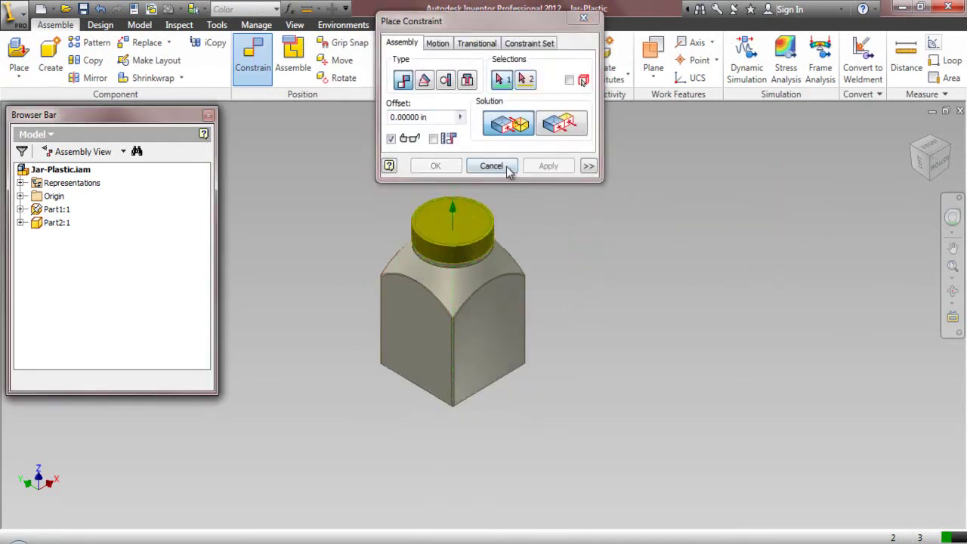
Lift the lid clear of the jar along its axis and mate its inner top face to the neck's rim with a 0 in offset
click(508, 168)
drag(465, 222, 464, 164)
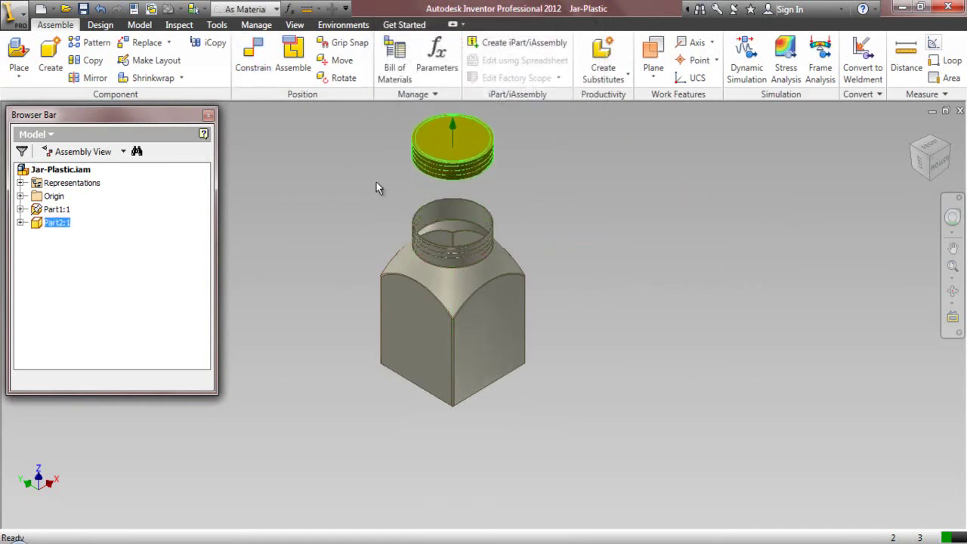
click(253, 55)
scroll(420, 205, up, 5)
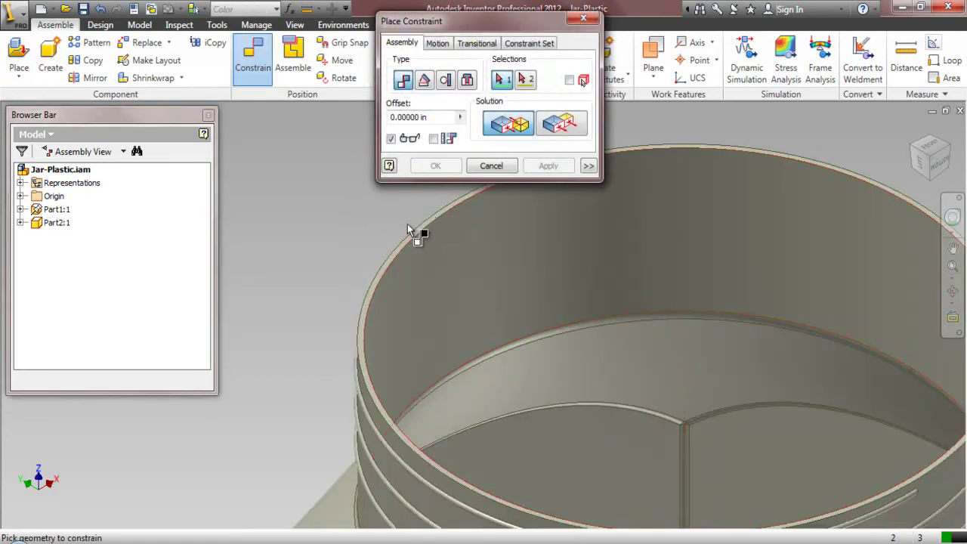
click(407, 254)
scroll(639, 281, down, 5)
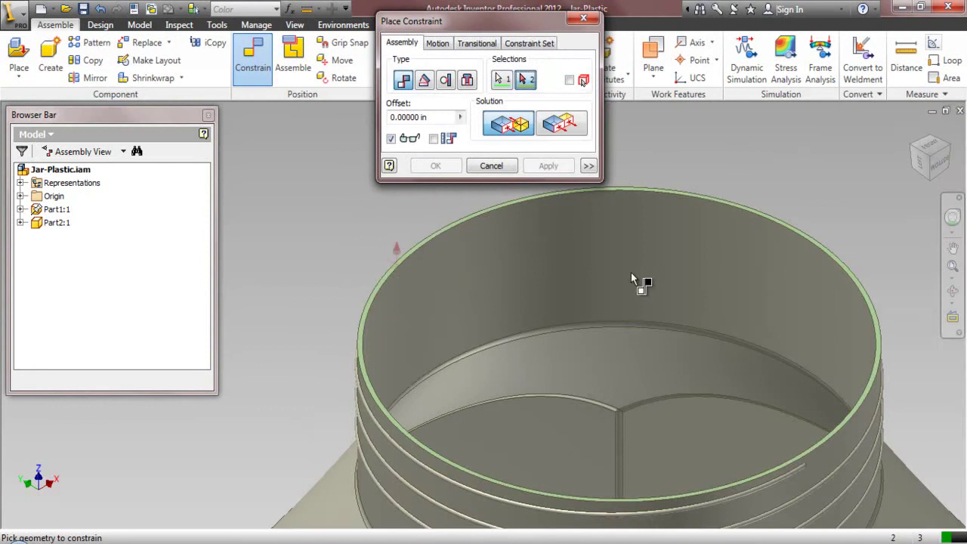
click(953, 290)
drag(550, 308, 495, 234)
right_click(495, 235)
click(506, 238)
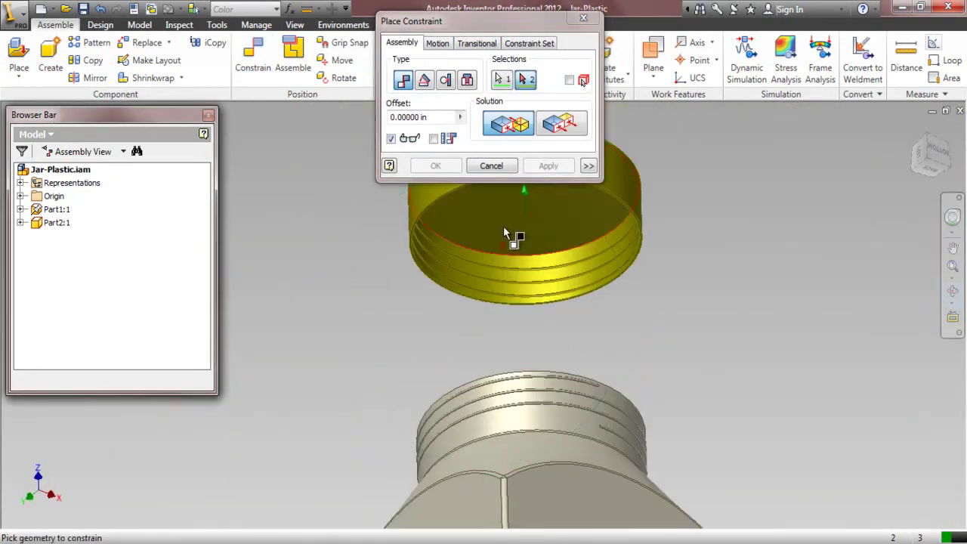
click(503, 226)
click(436, 167)
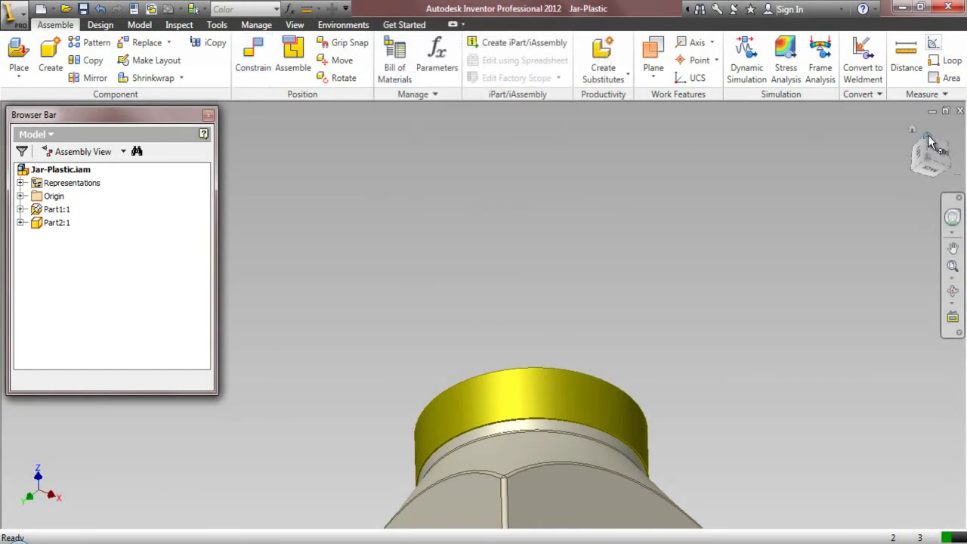
click(930, 139)
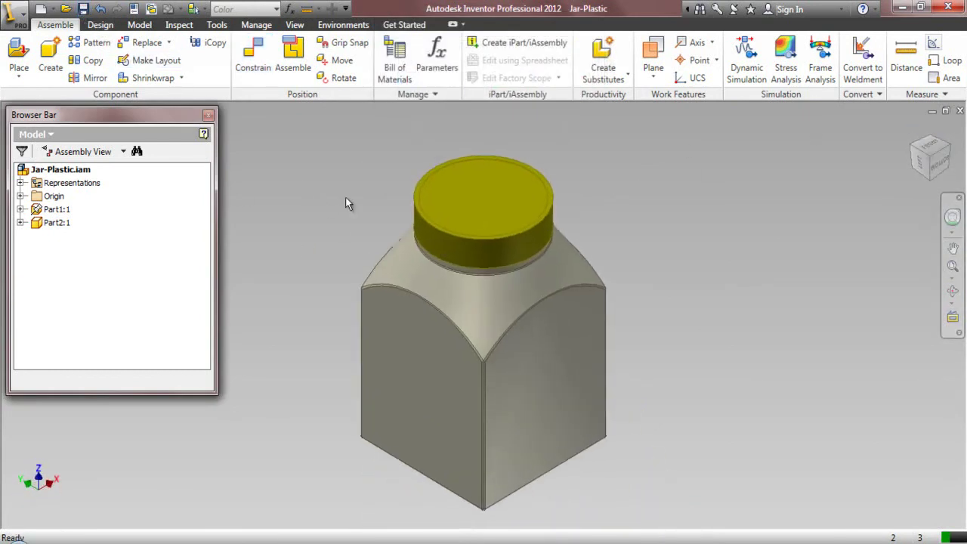
Edit the lid part in place and start a 2D sketch on its circular top face
double_click(458, 198)
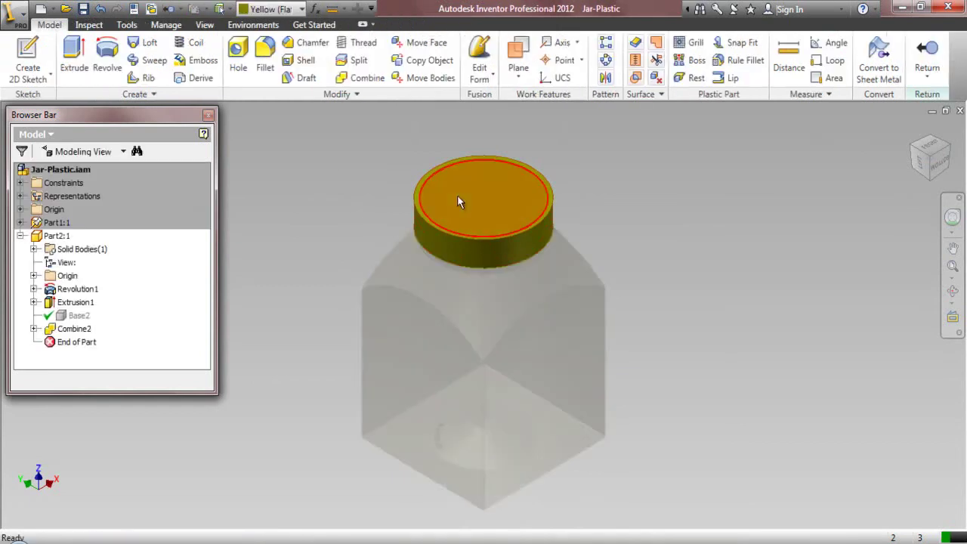
click(27, 59)
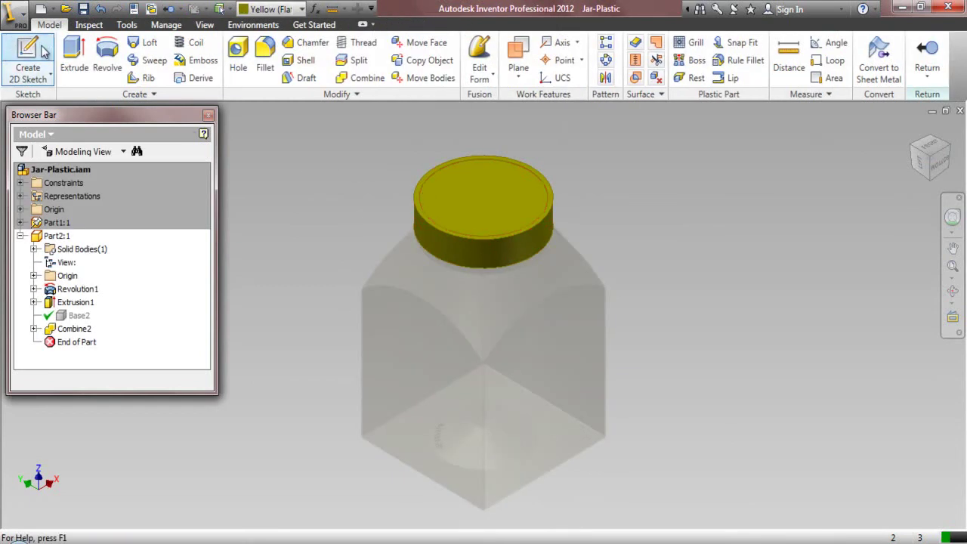
click(485, 190)
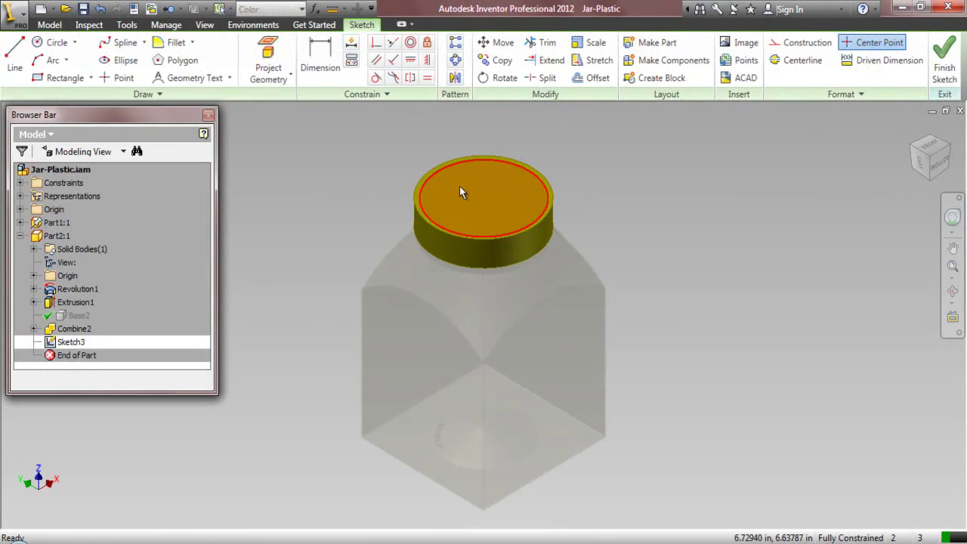
Project the lid's YZ and XZ origin planes and its cut edges into the sketch
click(269, 52)
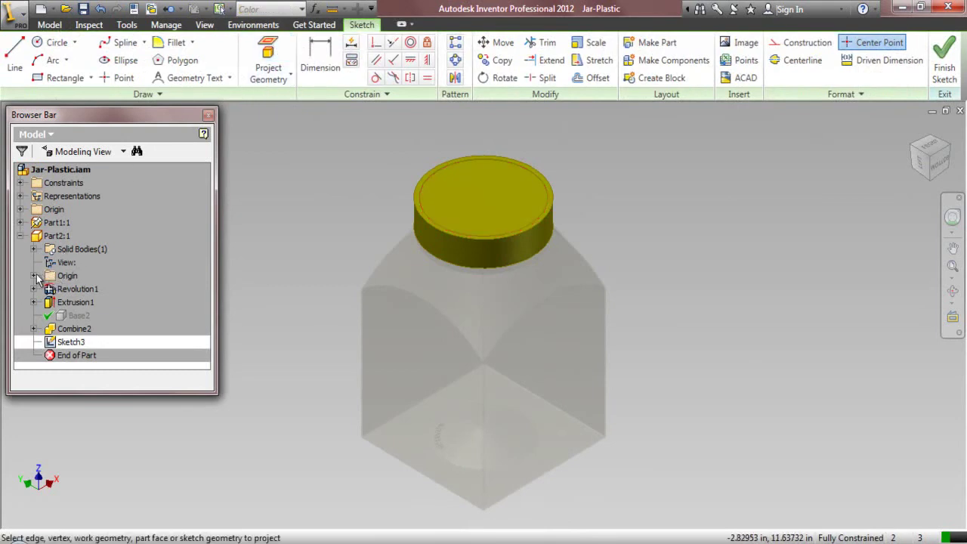
click(34, 275)
click(80, 279)
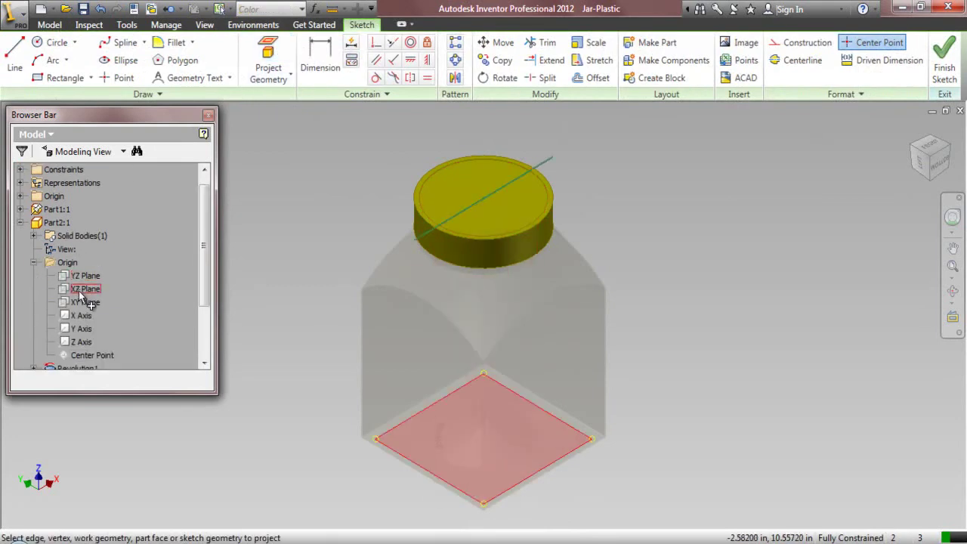
click(468, 168)
click(279, 85)
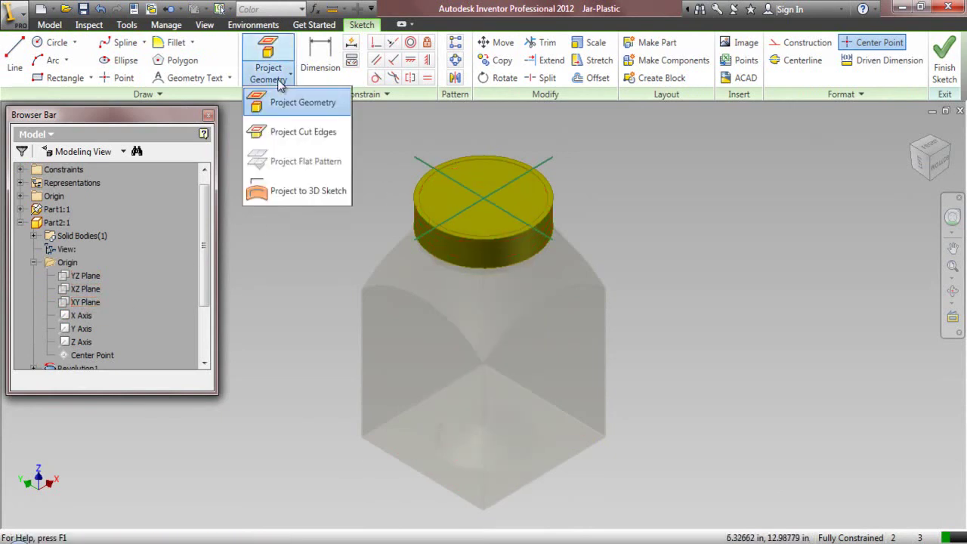
click(285, 134)
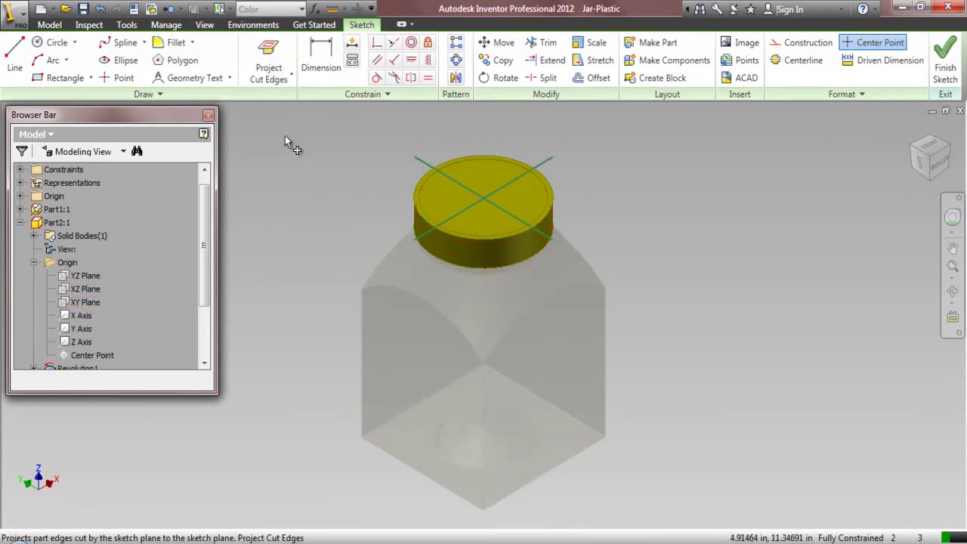
right_click(343, 110)
click(370, 116)
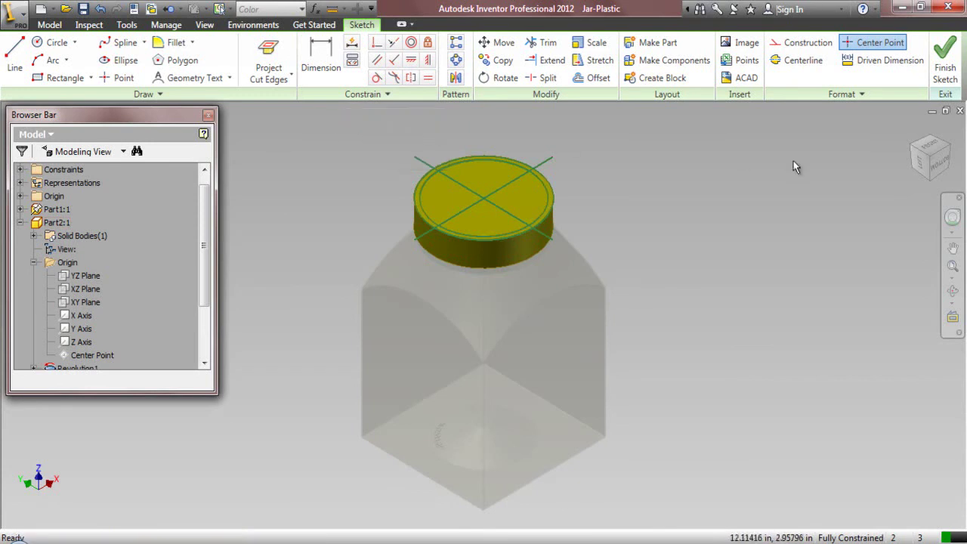
Place a sketch text reading JAR-PLASTIC near the centre of the lid's top face
click(929, 151)
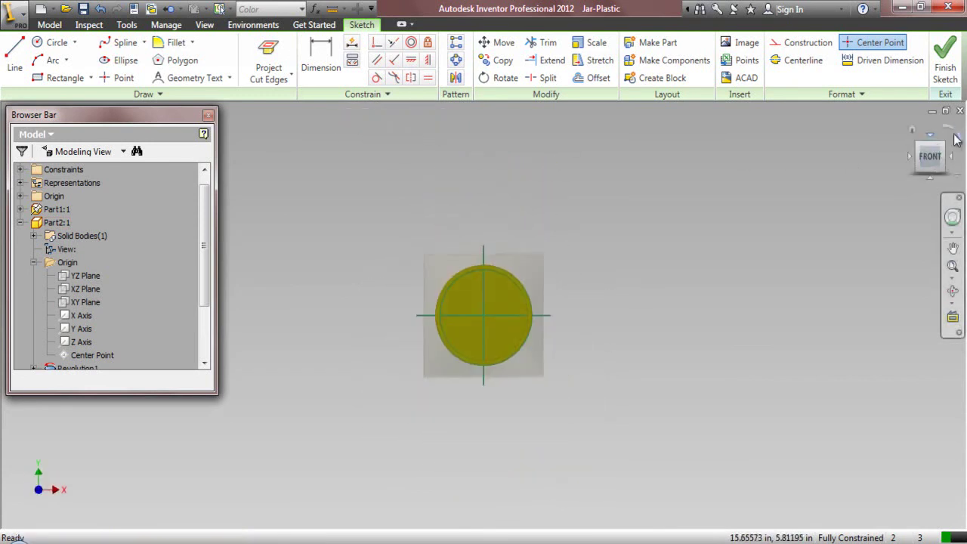
click(948, 131)
click(952, 266)
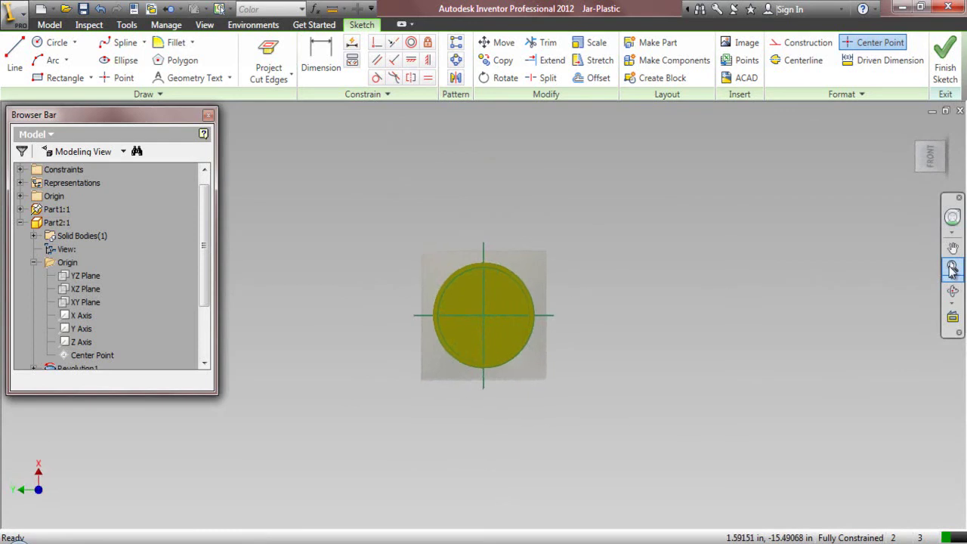
click(230, 78)
click(189, 101)
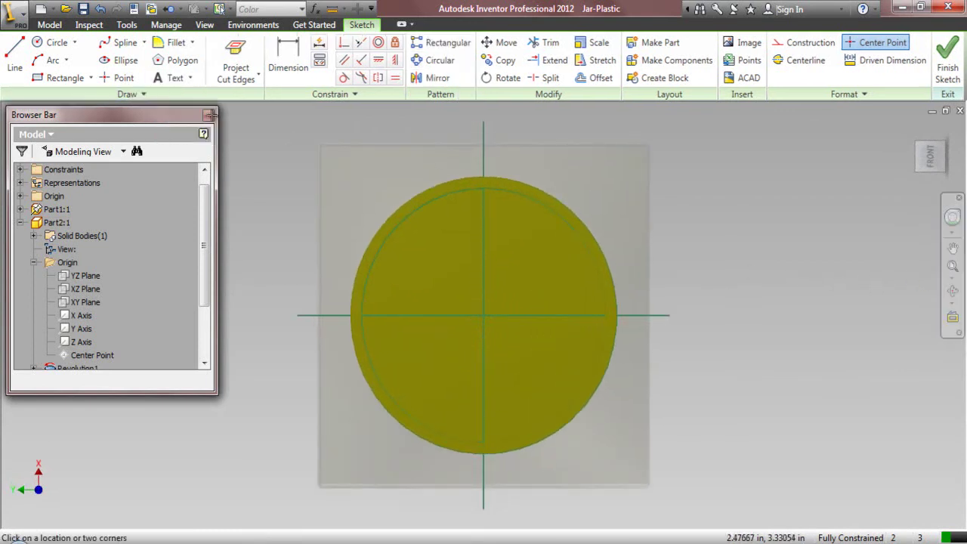
click(454, 301)
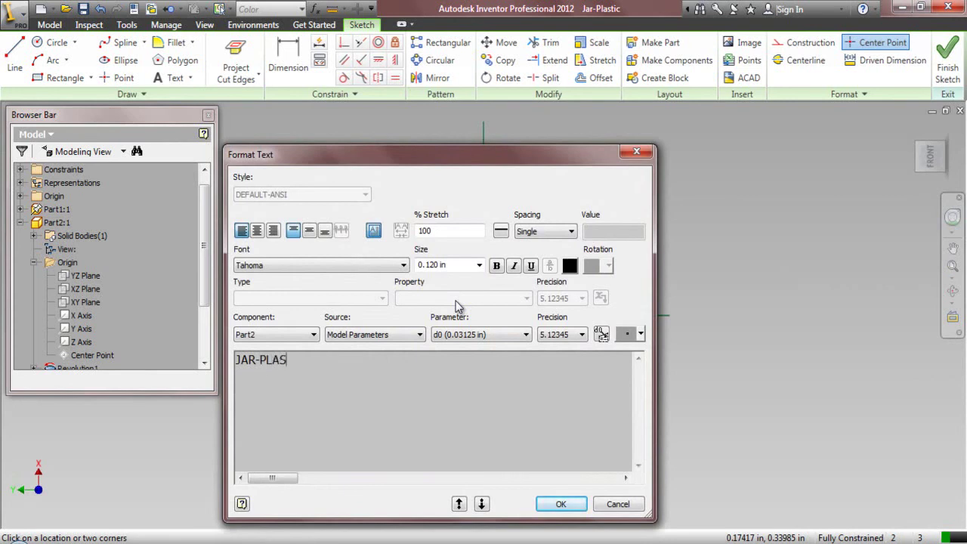
text(JAR-PLASTIC)
Format the JAR-PLASTIC text as centred, middle-justified, bold Calibri at 0.125 in and place it in the sketch
drag(367, 363, 199, 355)
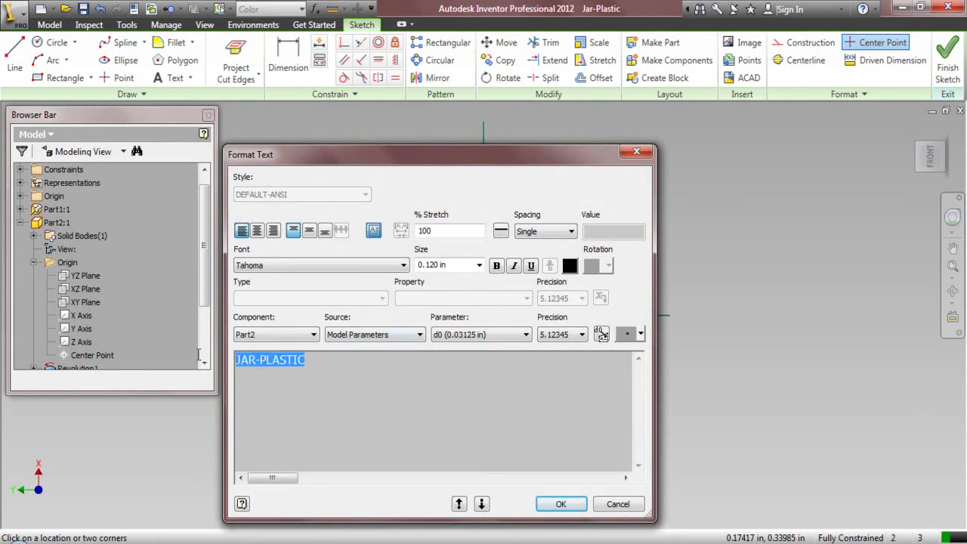
click(273, 231)
click(296, 266)
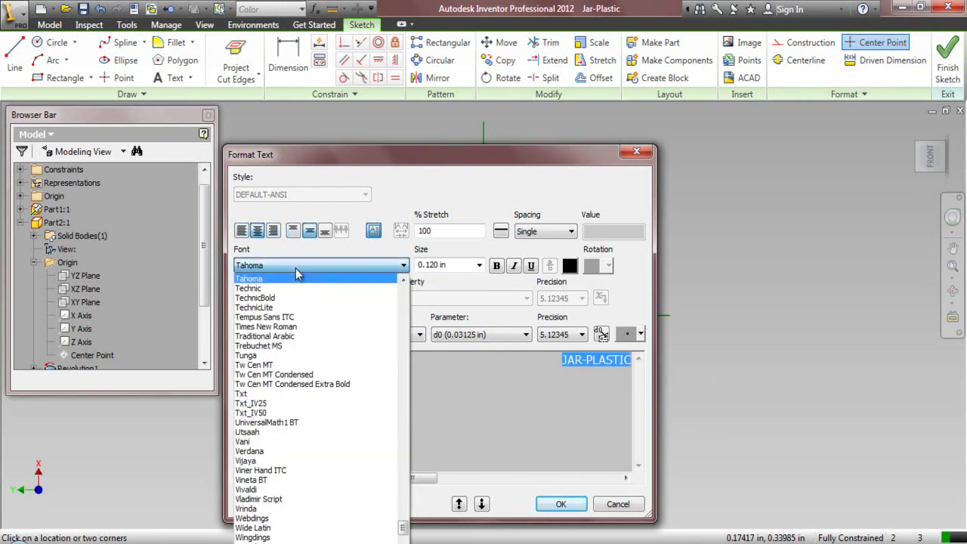
key(c)
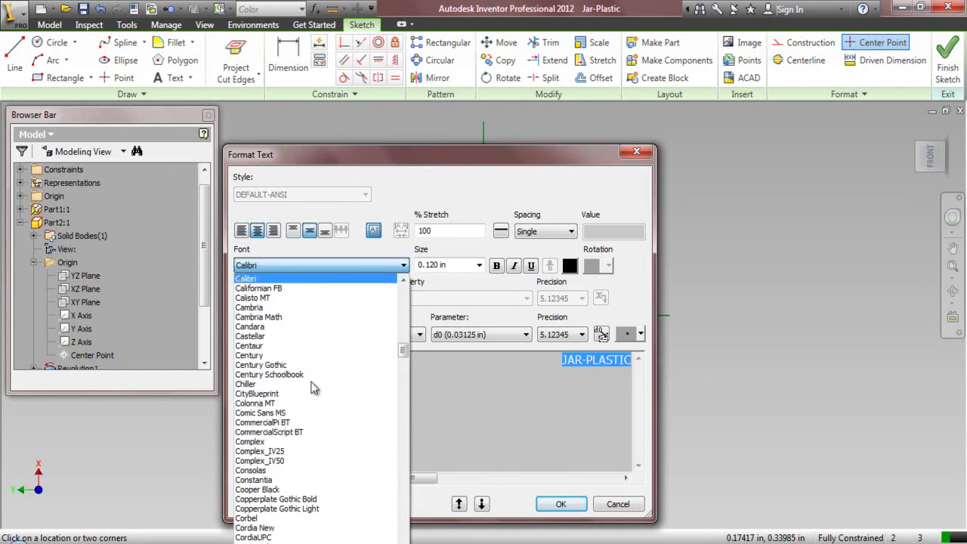
click(307, 279)
double_click(447, 265)
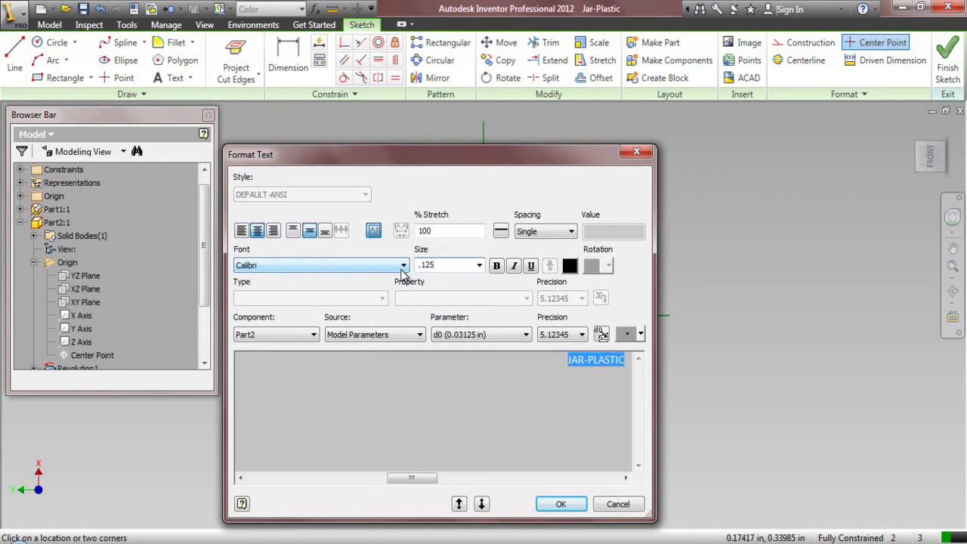
click(495, 267)
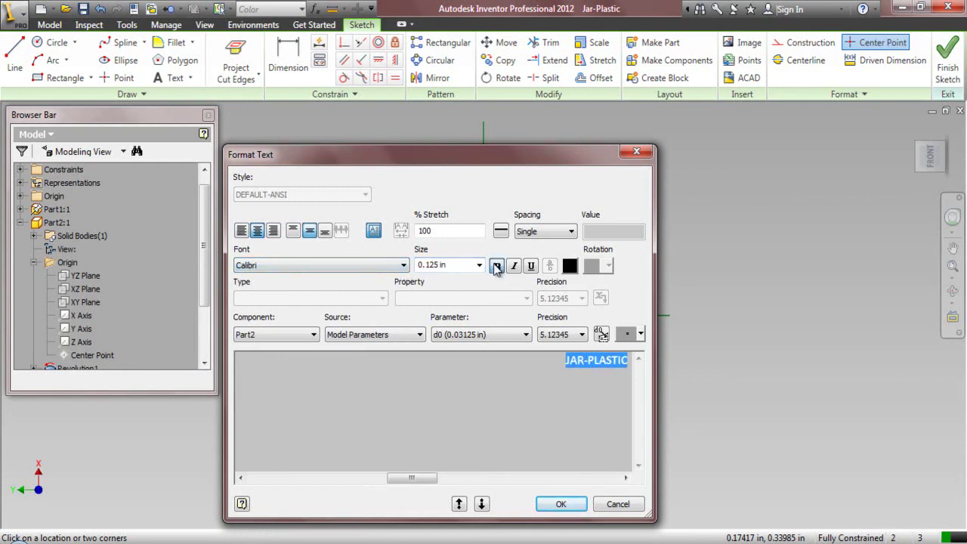
click(559, 504)
right_click(514, 257)
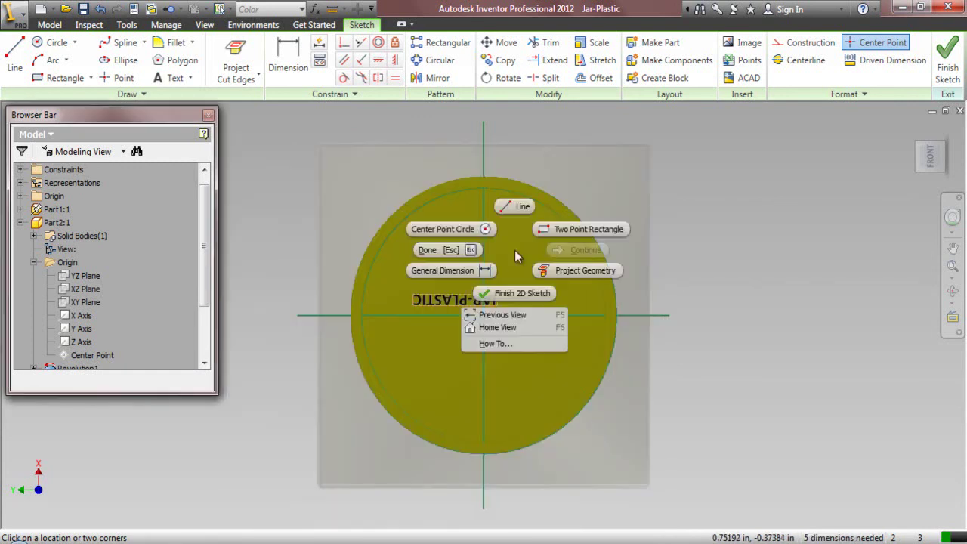
click(464, 250)
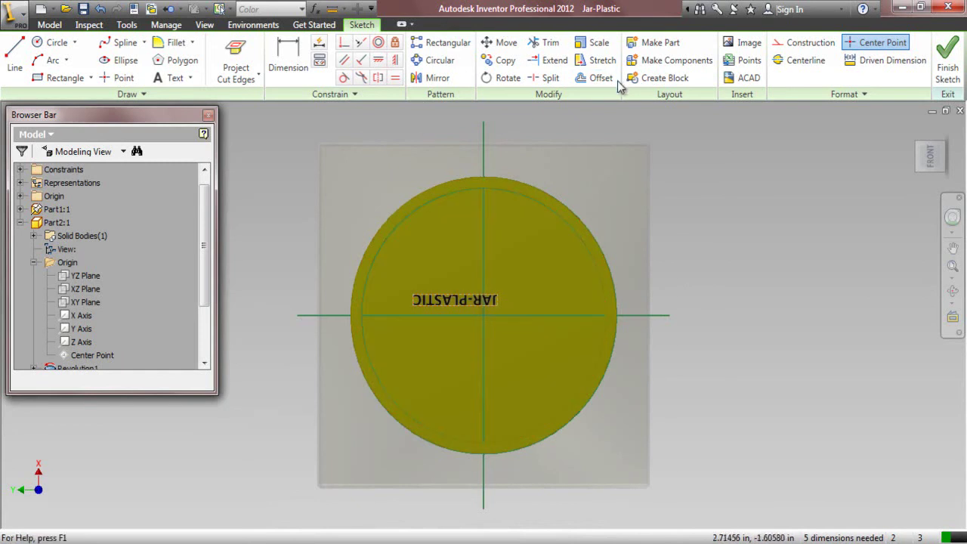
Rotate the upside-down JAR-PLASTIC text 180 degrees about a point at the end of its text box
click(500, 79)
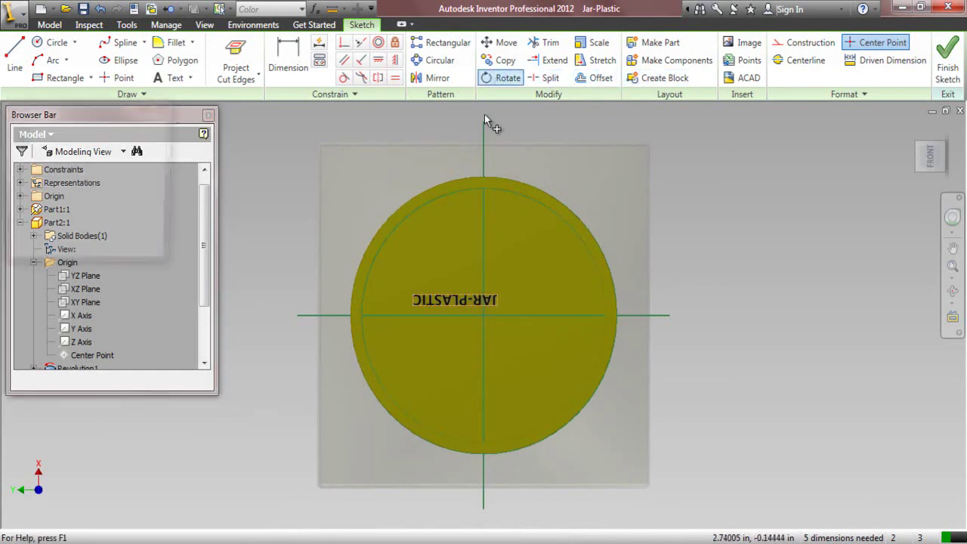
click(441, 299)
right_click(450, 244)
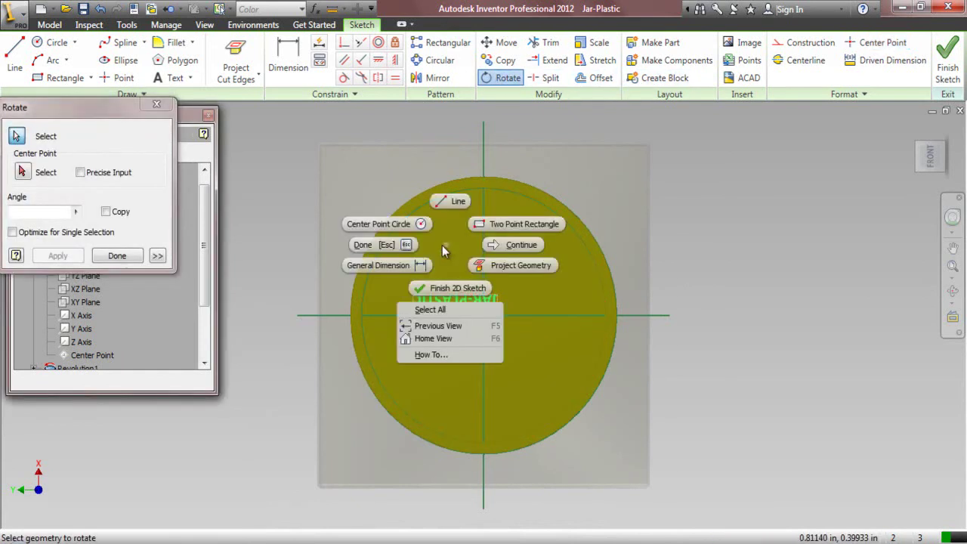
click(515, 244)
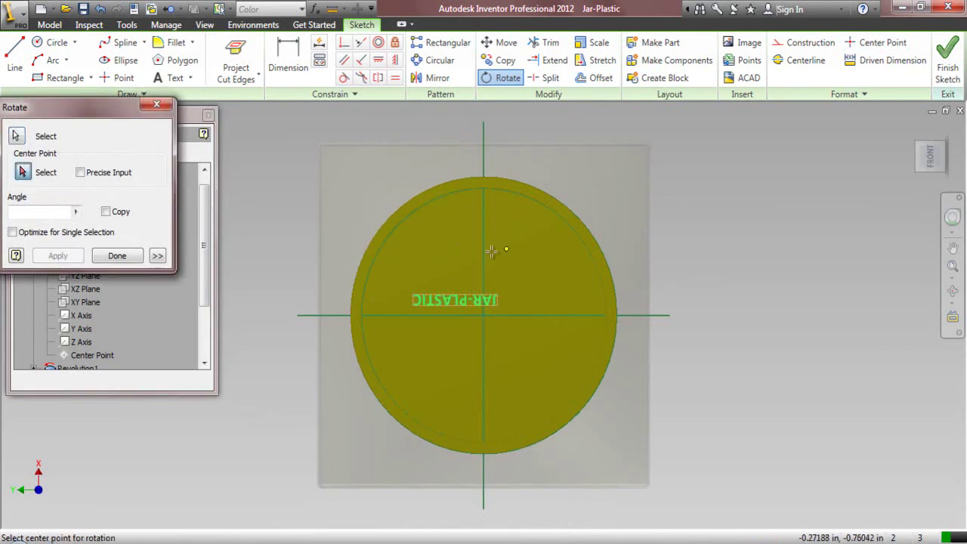
click(409, 293)
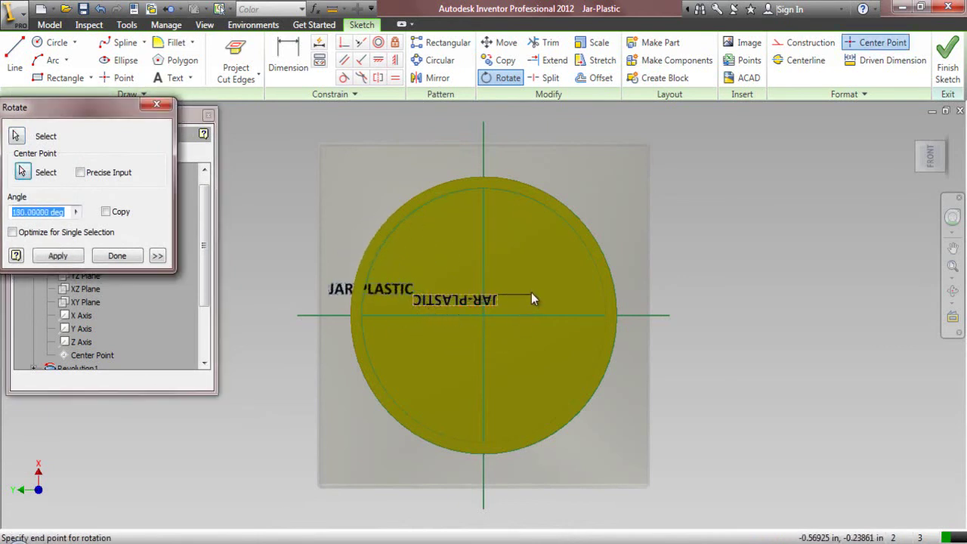
click(531, 299)
click(117, 256)
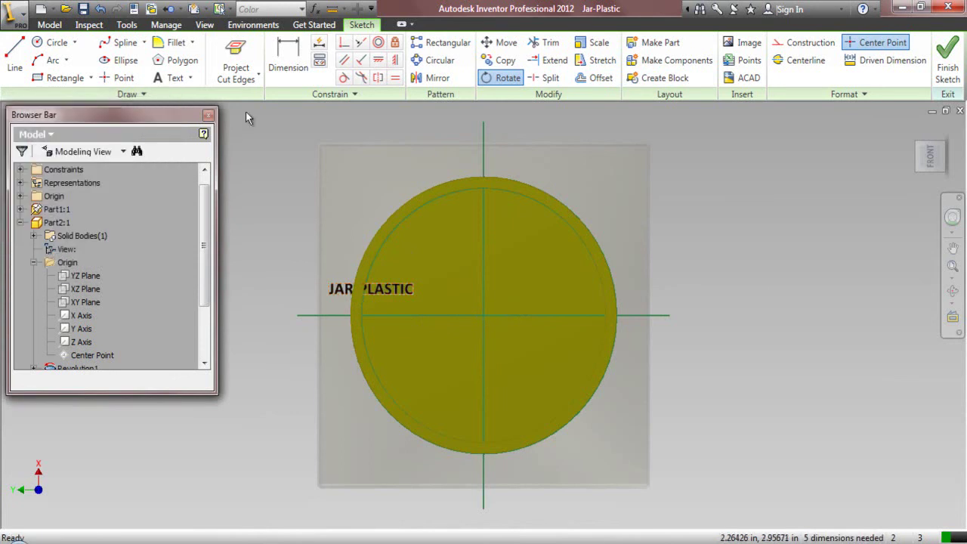
Centre the text on both projected lines with coincident constraints on its box midpoints, and shrink the box's height around the lettering
click(344, 43)
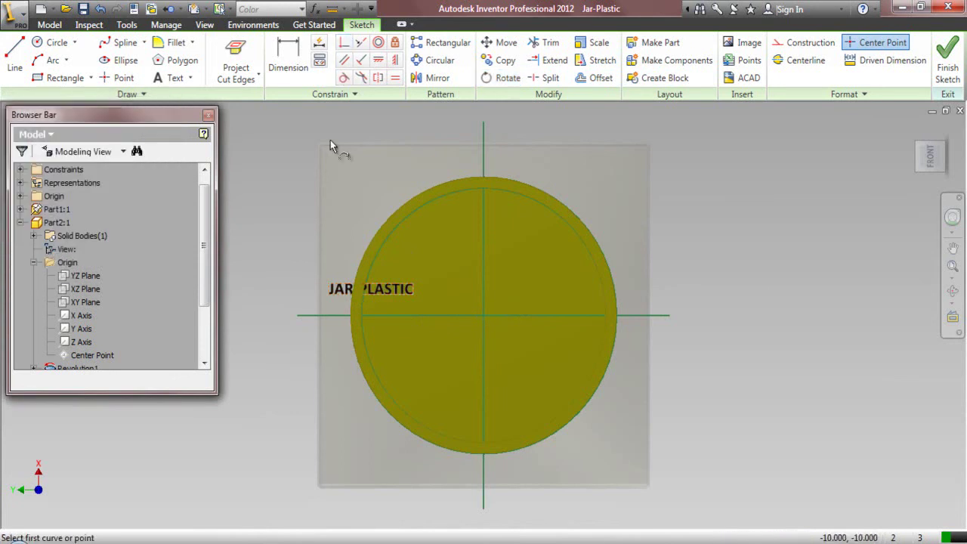
click(371, 291)
click(484, 302)
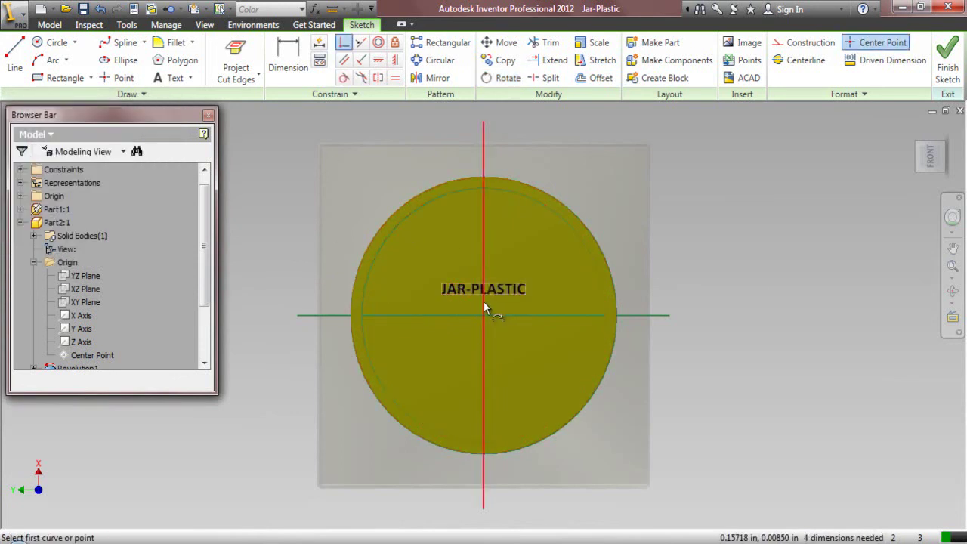
click(442, 290)
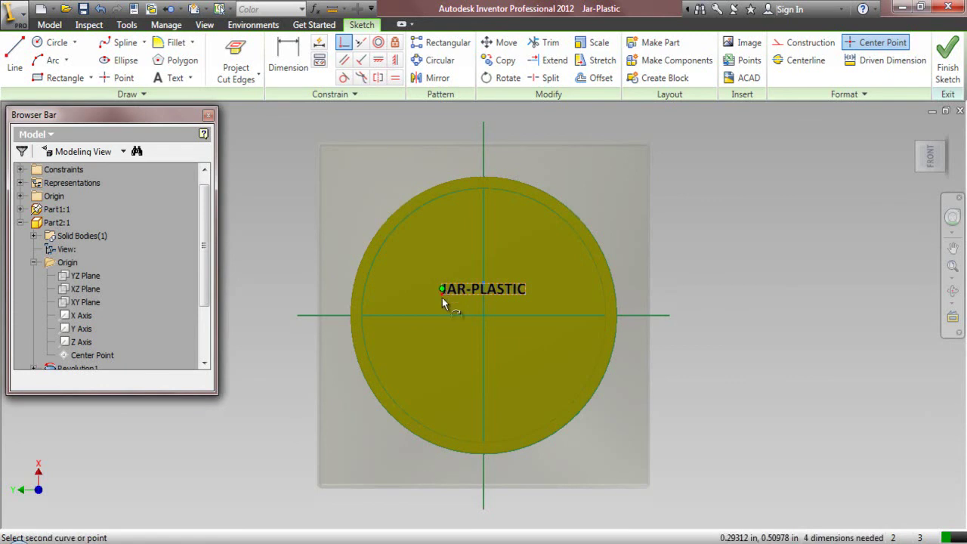
click(446, 315)
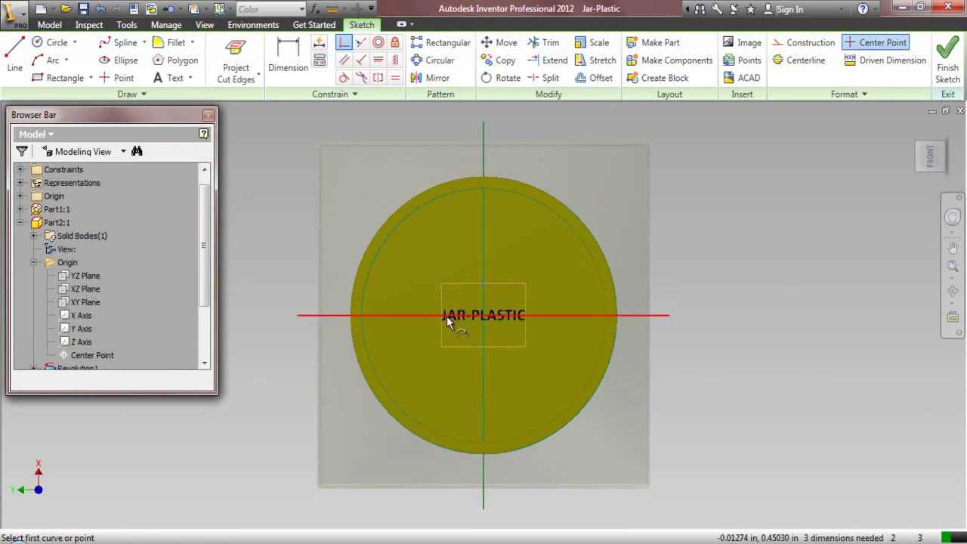
right_click(464, 223)
click(385, 221)
drag(467, 289, 469, 302)
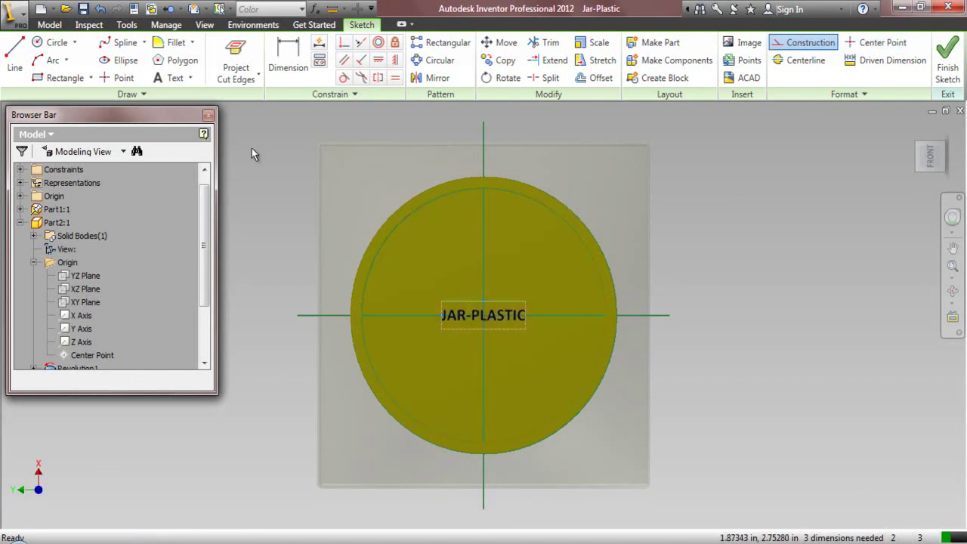
Start geometry-aligned text reading FOODGRADE along the inner projected circle on the lid's top face
click(191, 78)
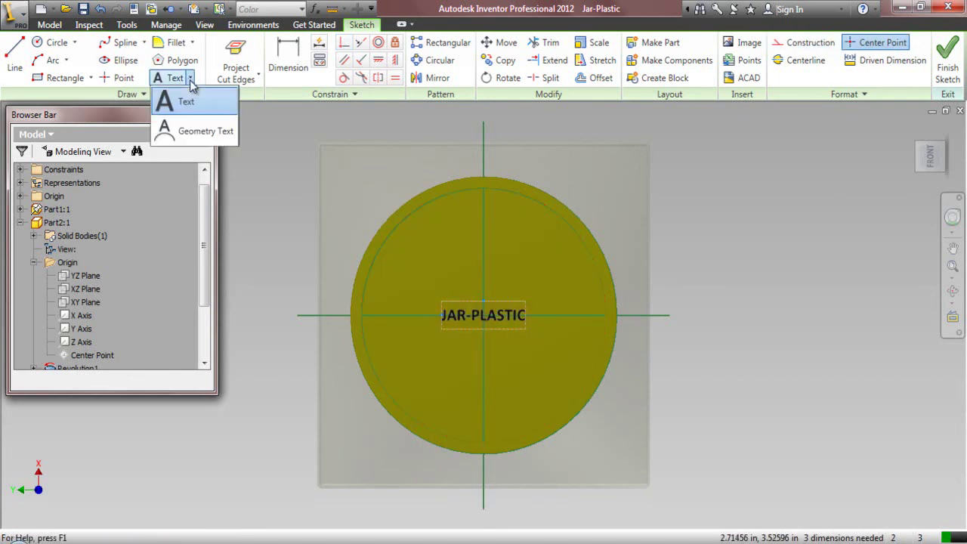
click(193, 132)
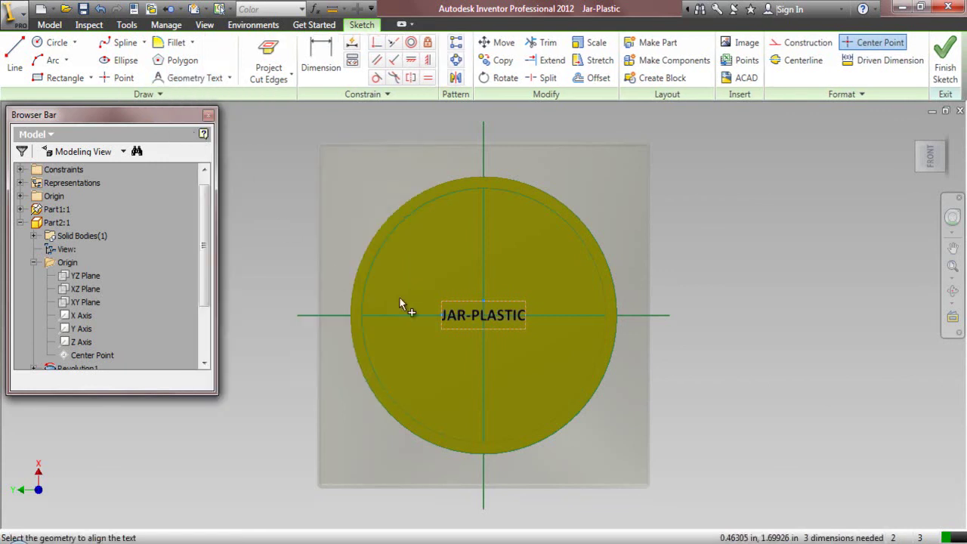
click(416, 212)
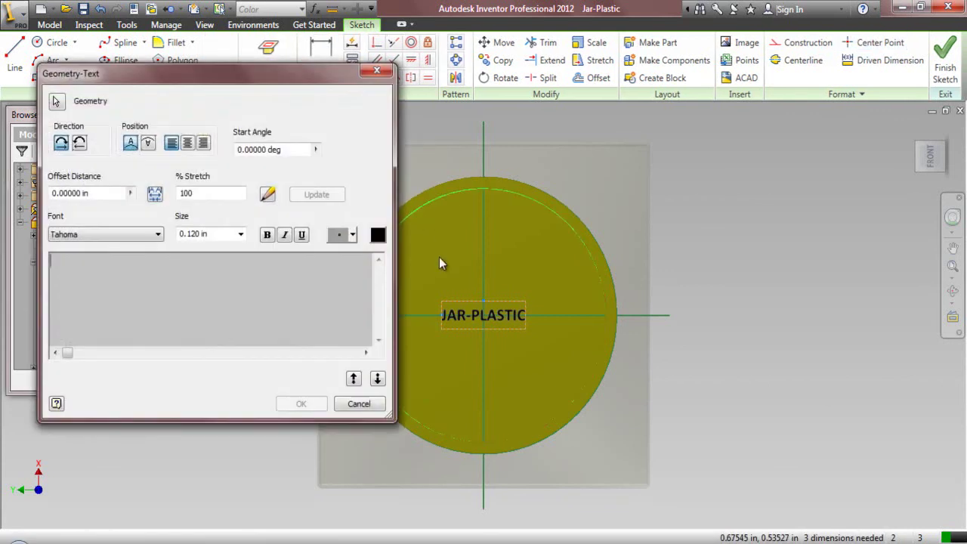
text(FOODGRADE)
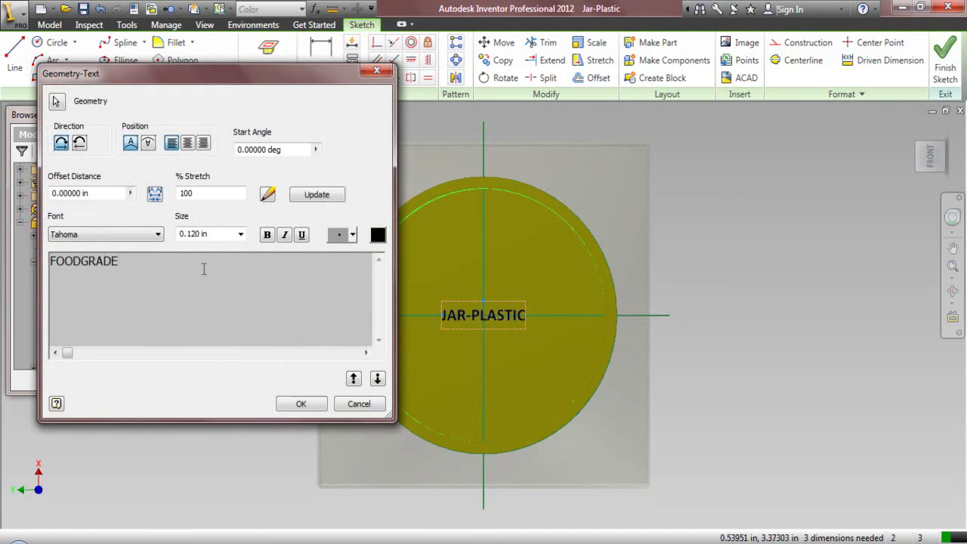
Format the FOODGRADE text as bold Calibri at 0.1 in
drag(204, 269, 50, 260)
click(97, 234)
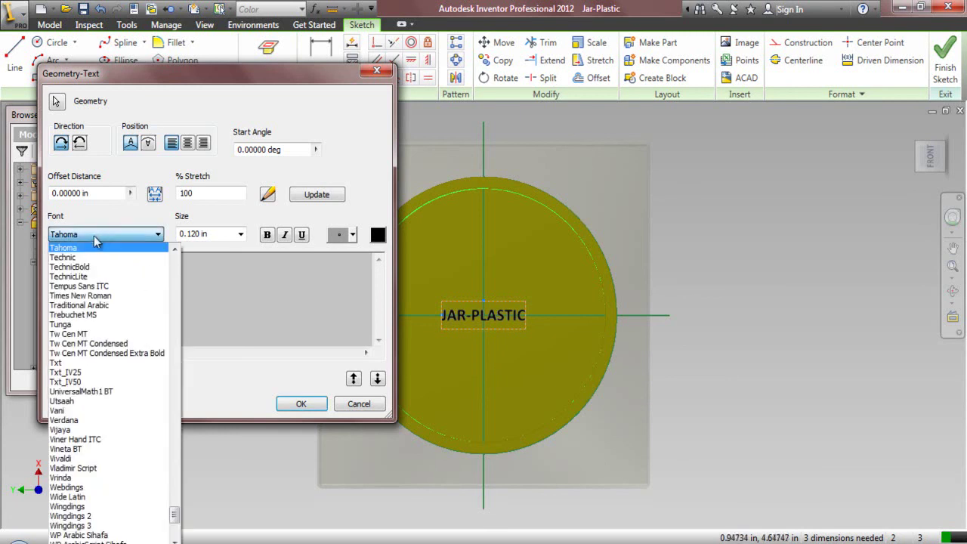
key(c)
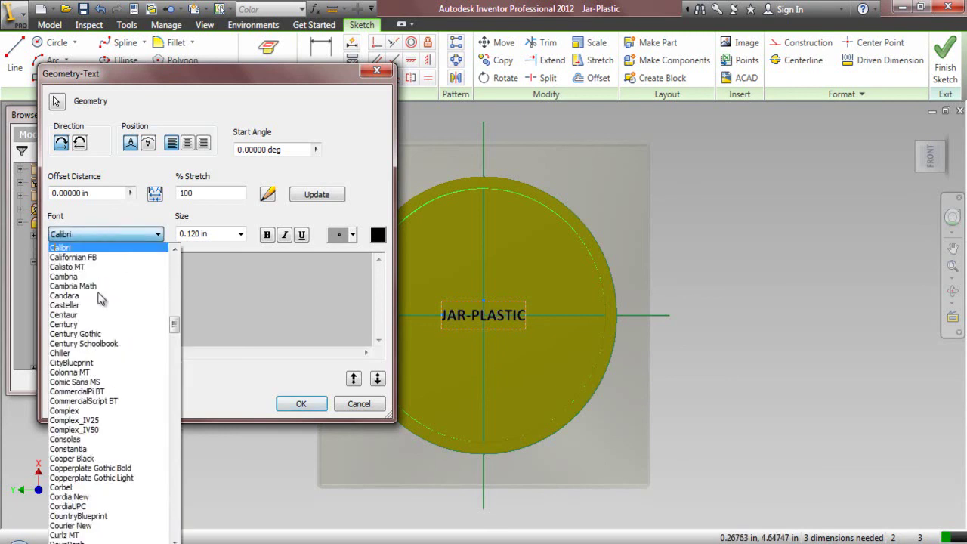
click(103, 248)
click(195, 233)
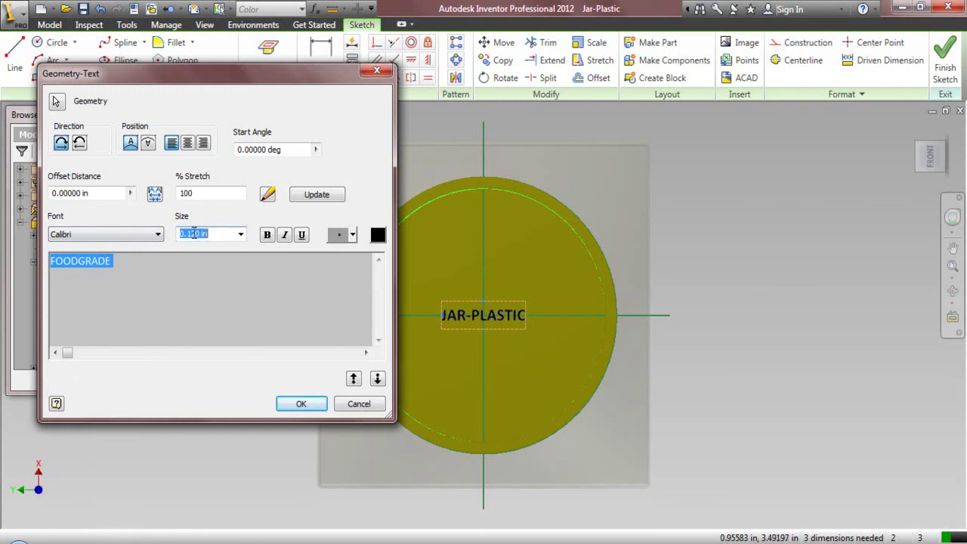
text(.1)
click(267, 235)
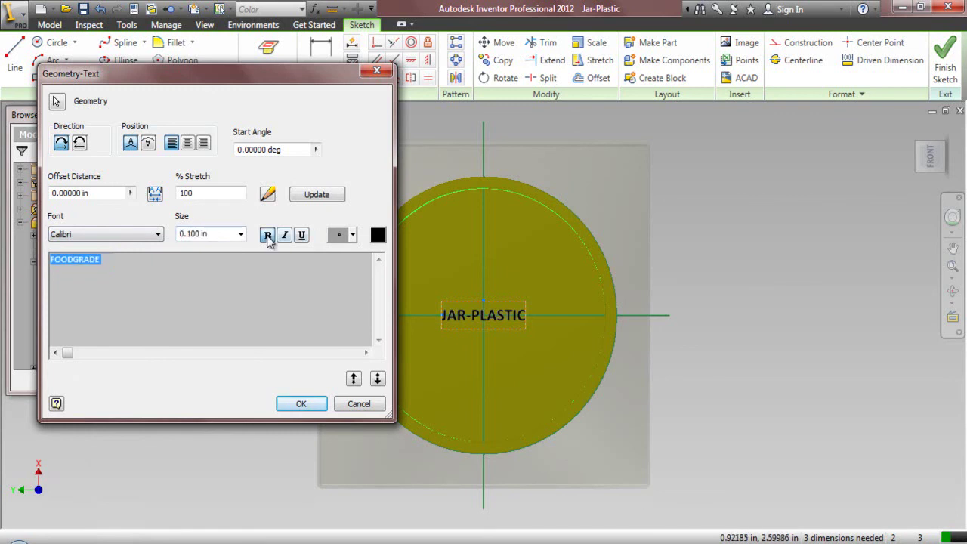
Set the FOODGRADE text's offset distance to -0.140625 in and start angle to 162 degrees, update the preview and place the text
click(106, 193)
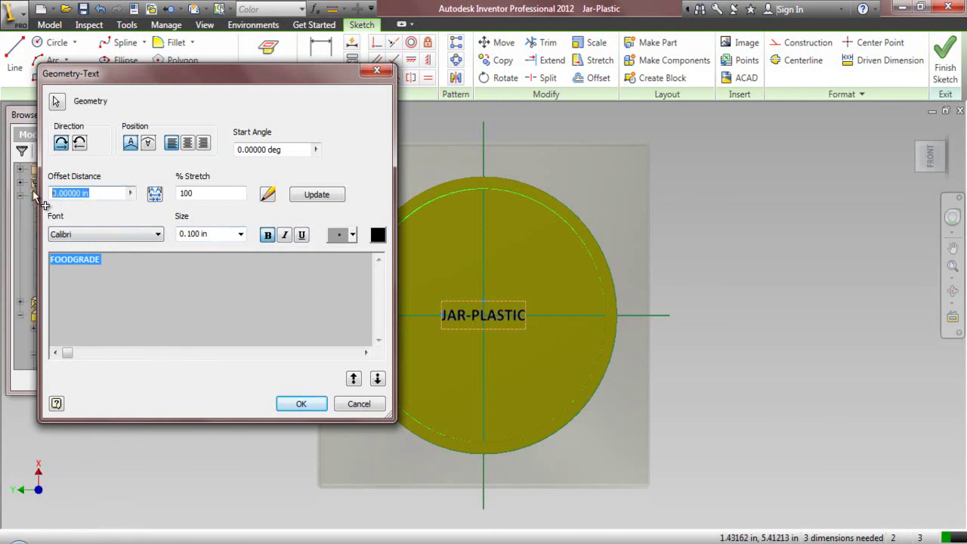
text(-0.140625)
click(276, 149)
double_click(276, 149)
text(162)
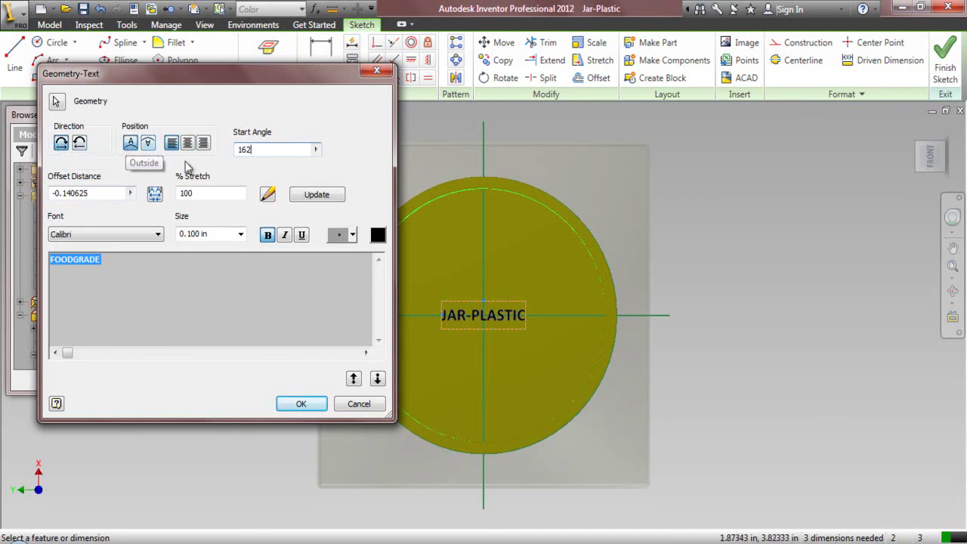
click(314, 195)
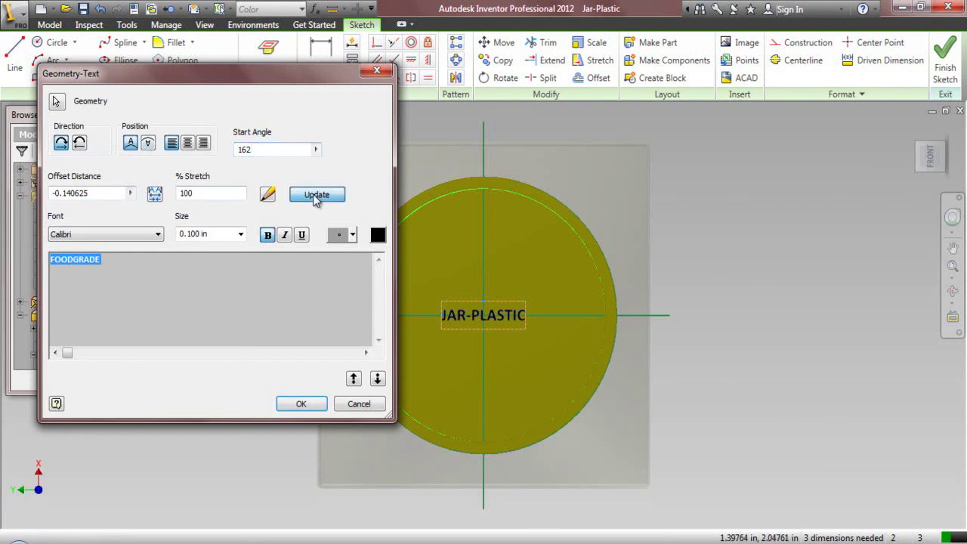
scroll(565, 319, down, 3)
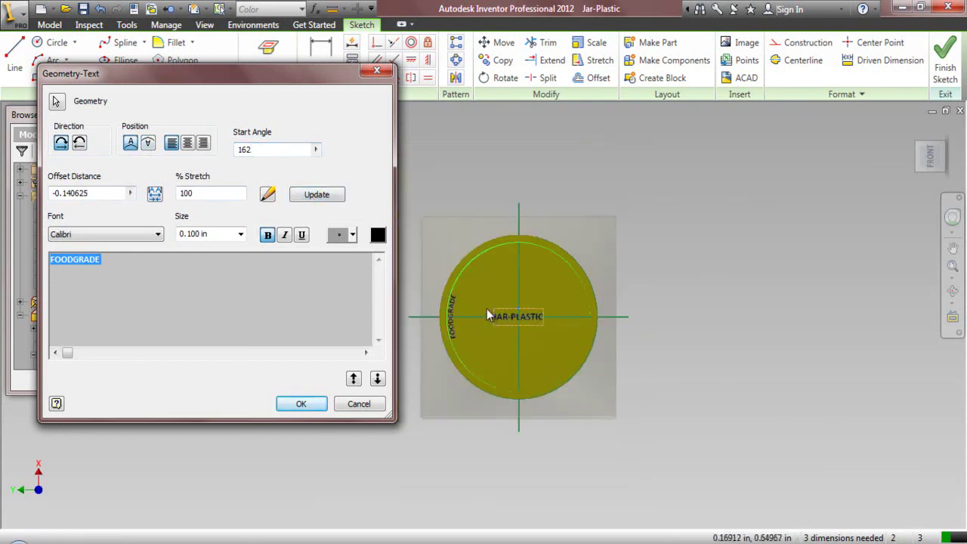
scroll(431, 298, up, 4)
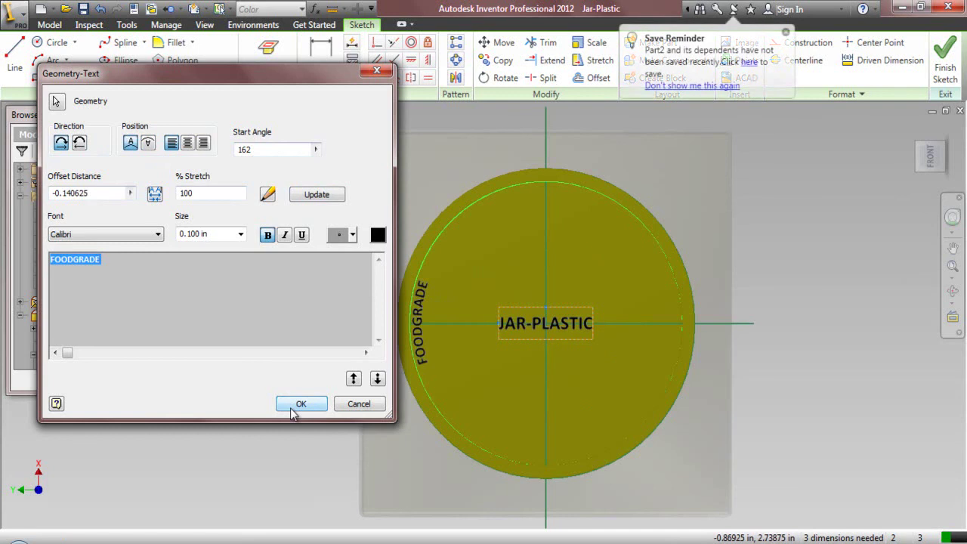
click(297, 404)
Slice the graphics at the sketch plane and start geometry-aligned text reading ODOURLESS along the inner circle
right_click(277, 193)
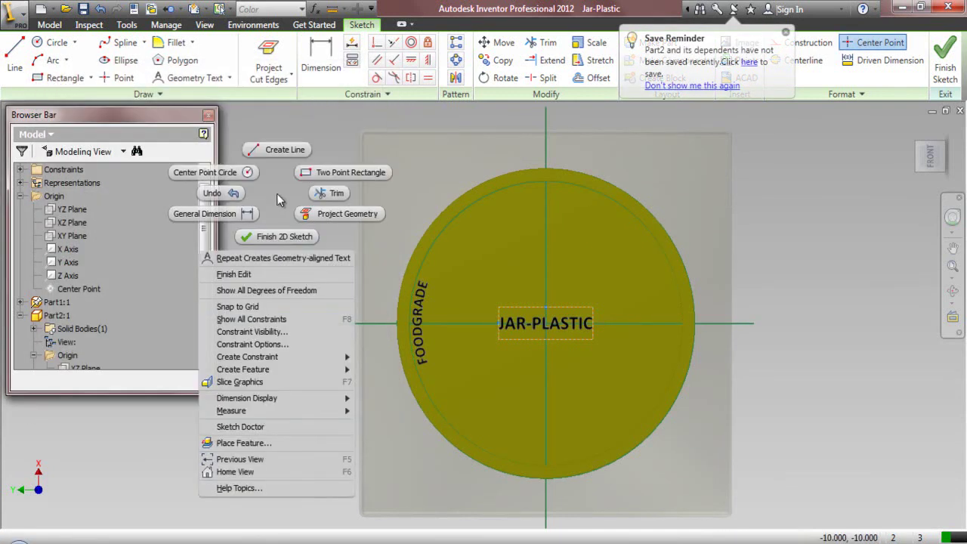
click(240, 382)
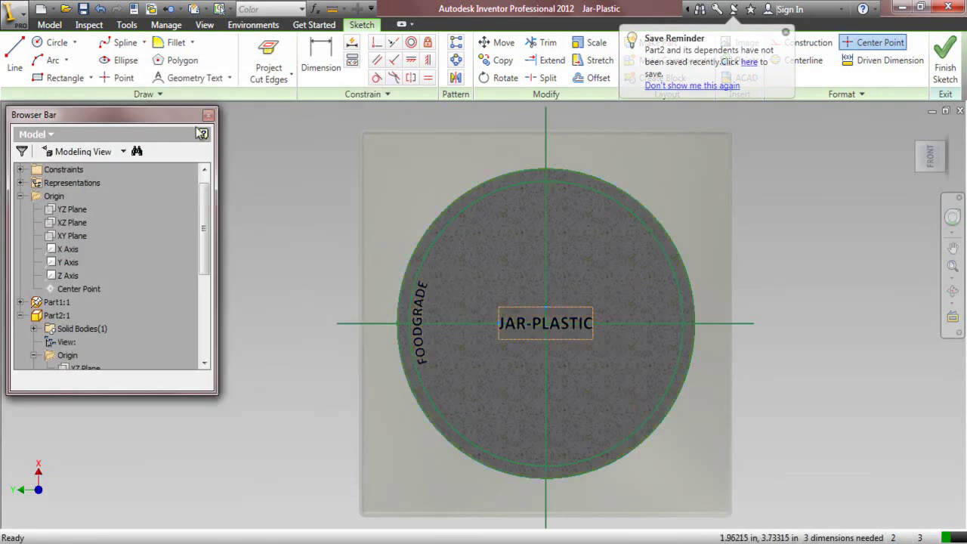
click(188, 79)
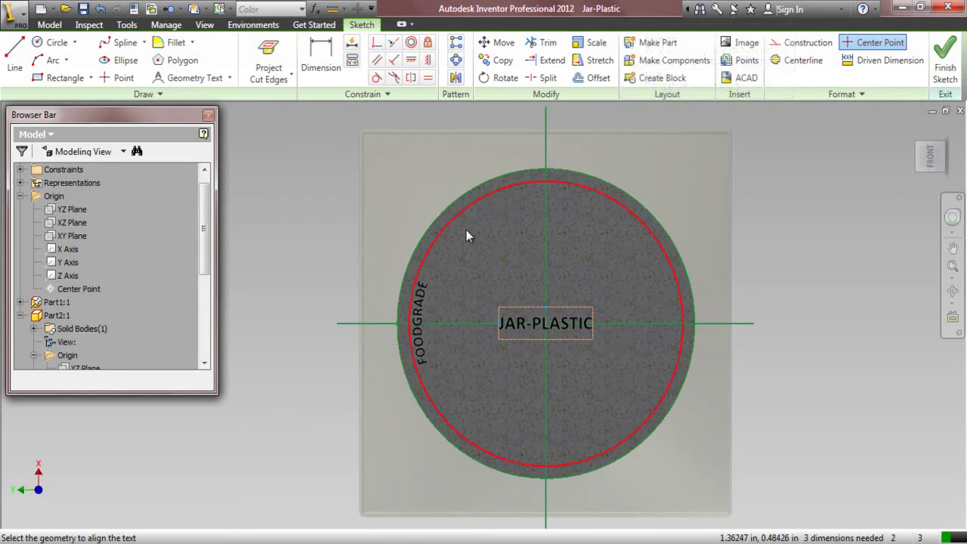
click(431, 243)
text(ODOURLESS)
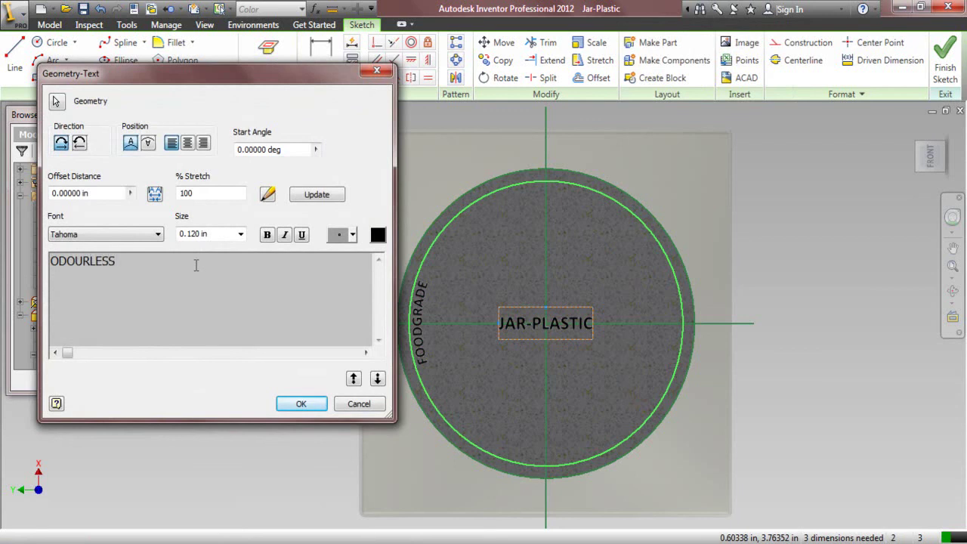
Format the ODOURLESS text as bold Calibri at 0.1 in
key(ctrl+a)
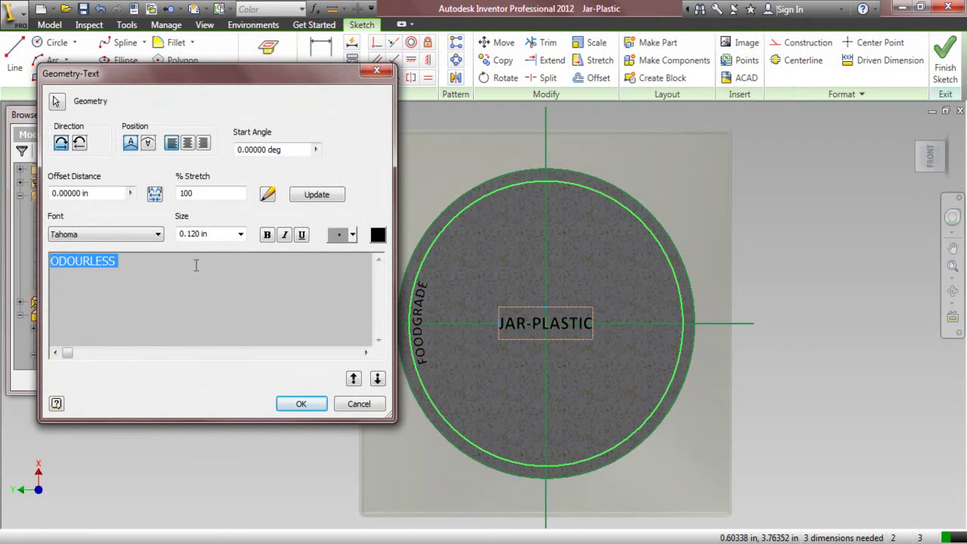
click(101, 236)
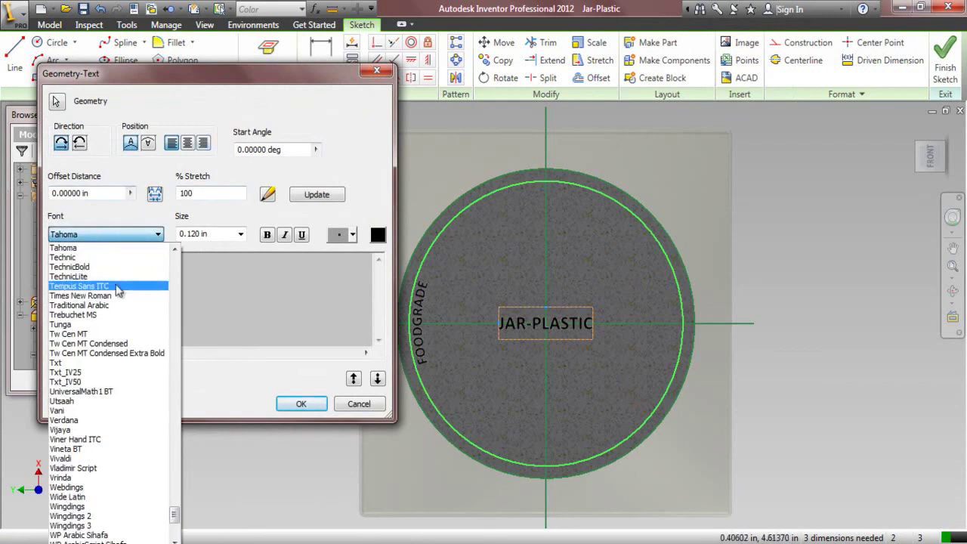
key(c)
key(Return)
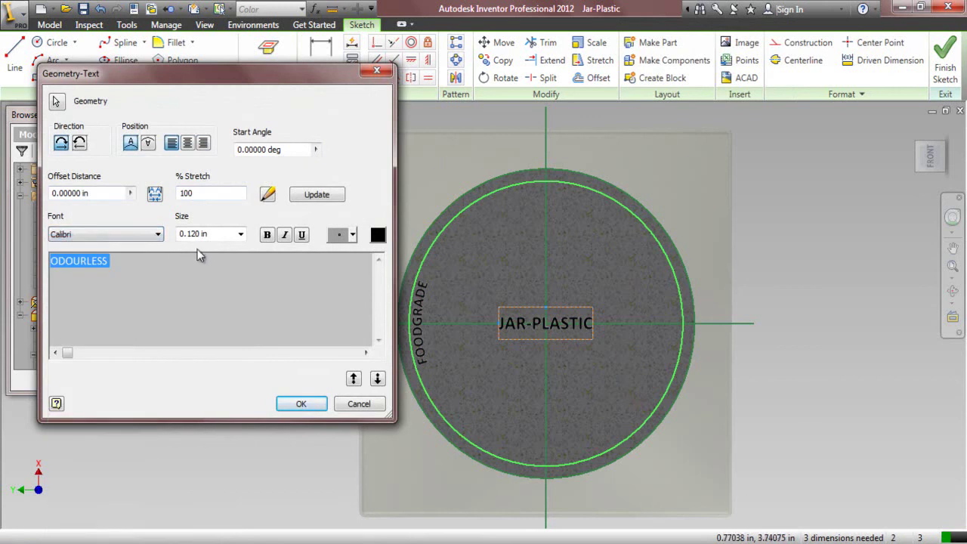
click(210, 234)
text(.1)
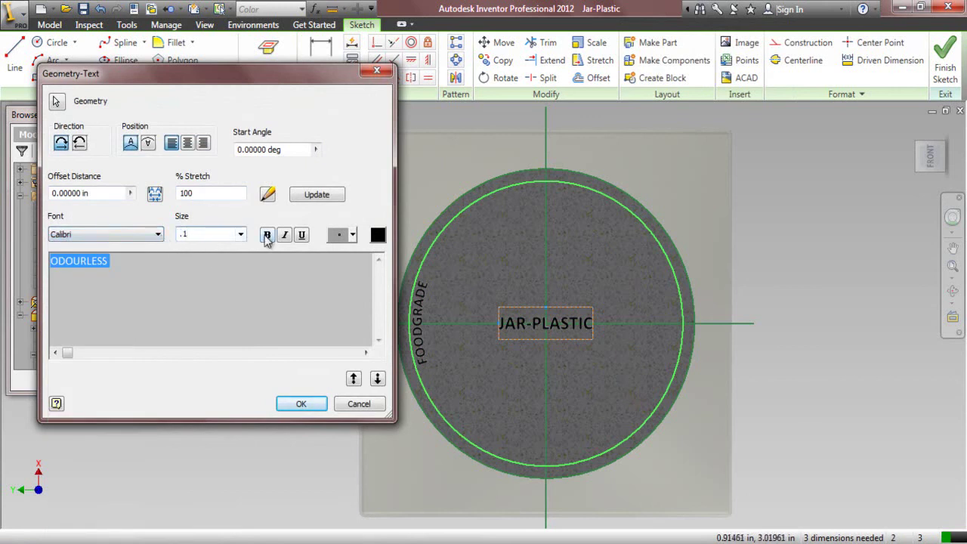
click(266, 235)
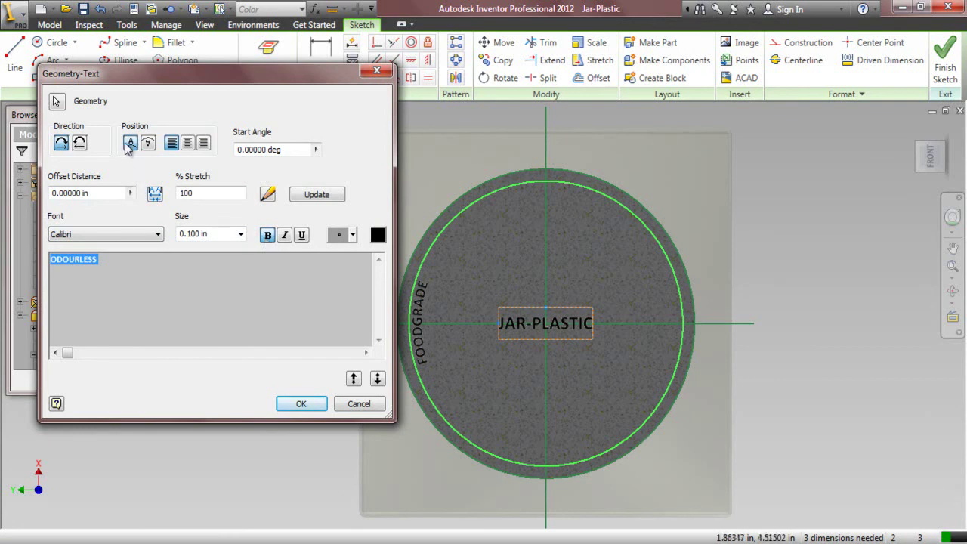
Give the ODOURLESS text an offset distance of -0.140625 in and a start angle of 42 degrees, and place it in the sketch
click(105, 193)
text(-0.140625)
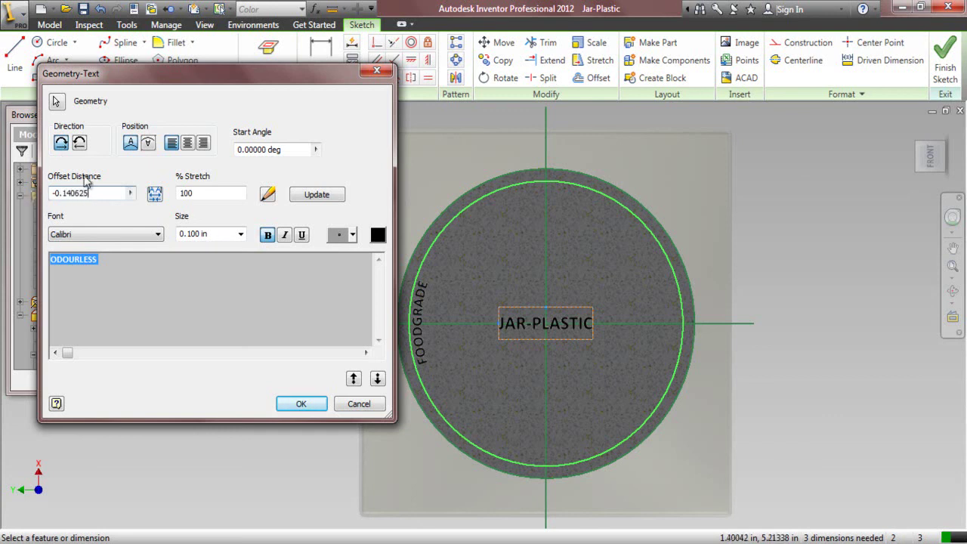
click(260, 149)
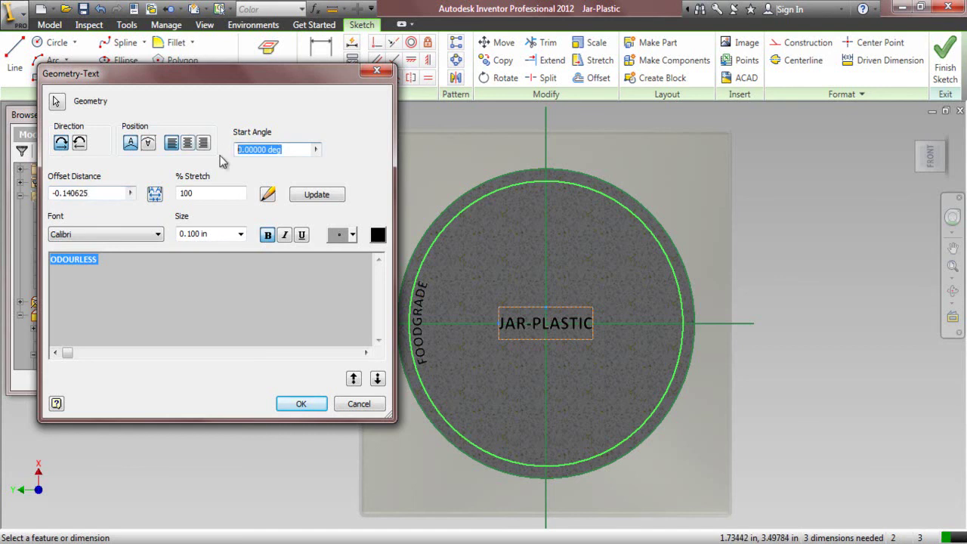
text(42)
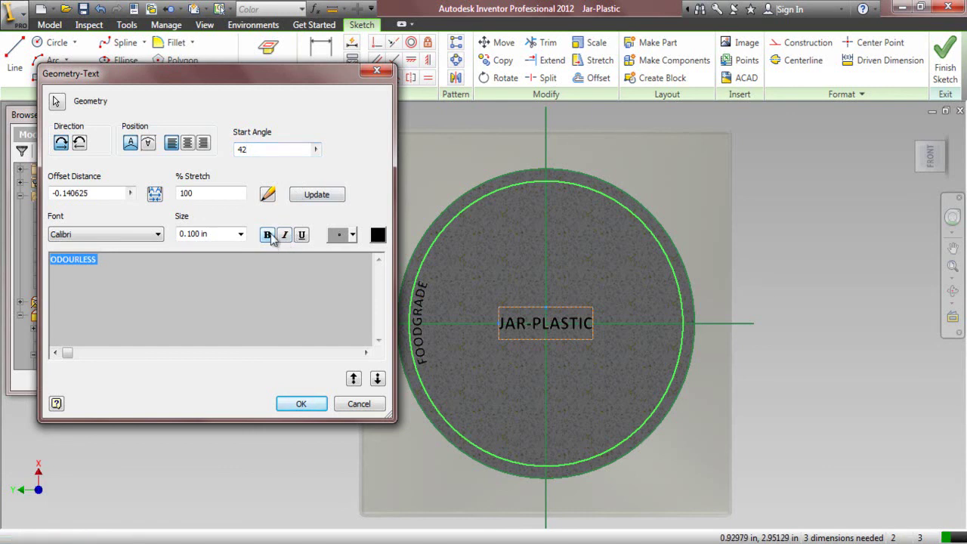
click(310, 196)
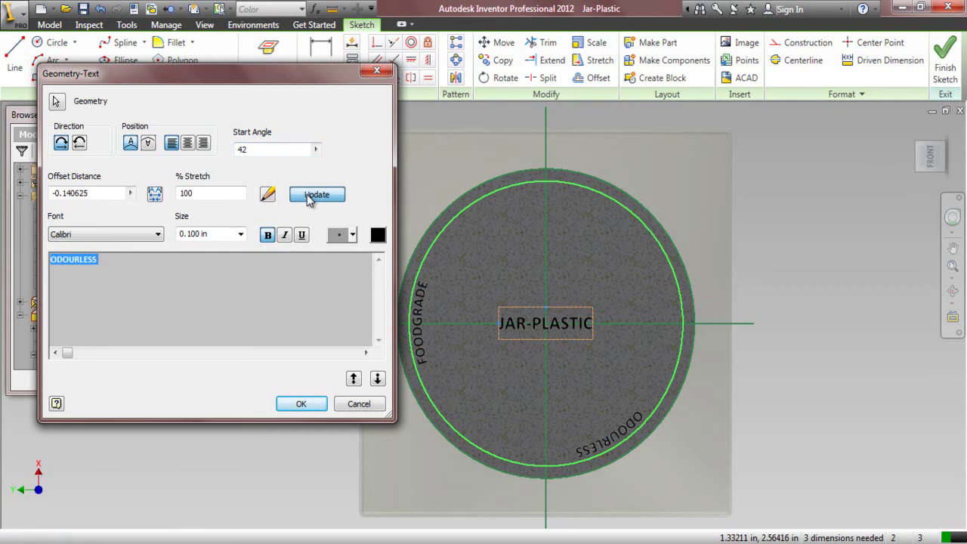
click(301, 406)
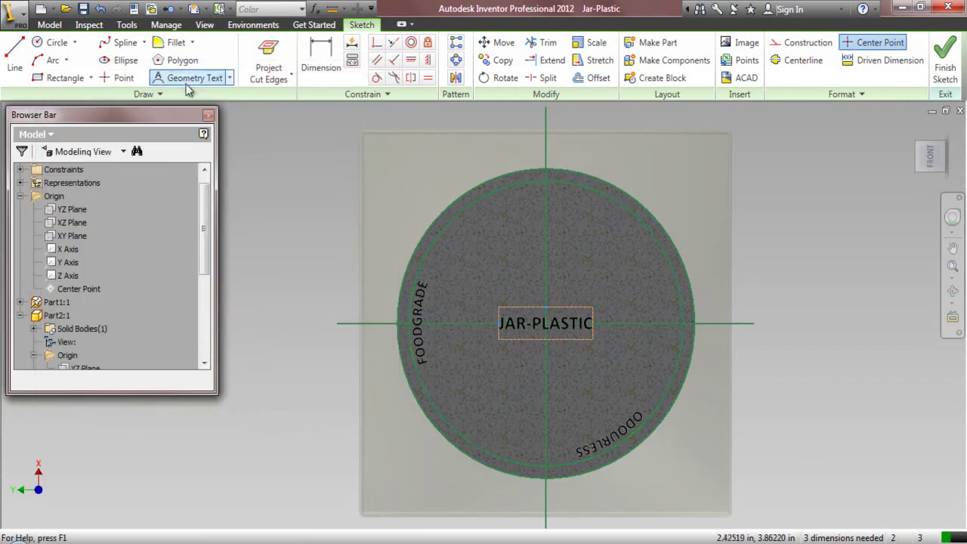
Start geometry-aligned text reading UNBREAKABLE along the inner circle and format it as Calibri at 0.1 in
click(474, 203)
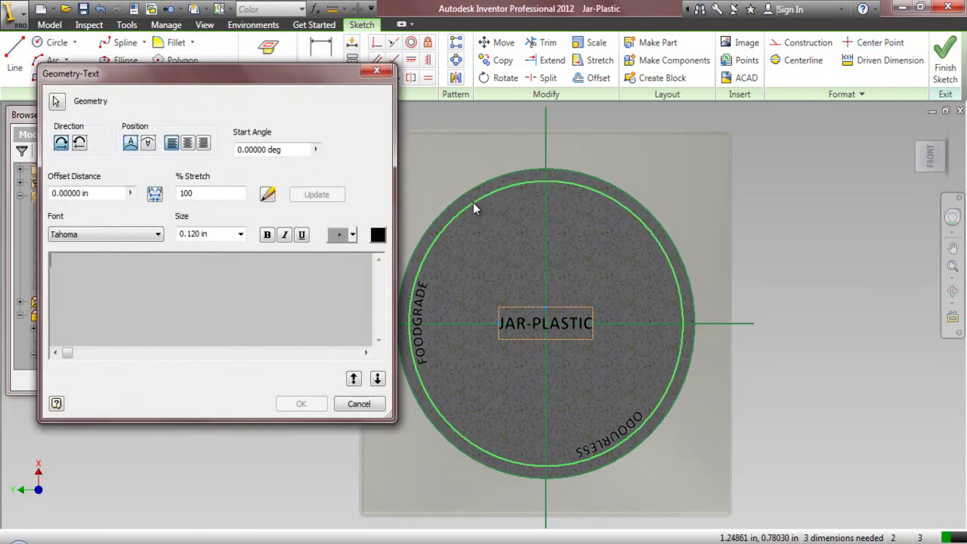
text(UNBREAKABLE)
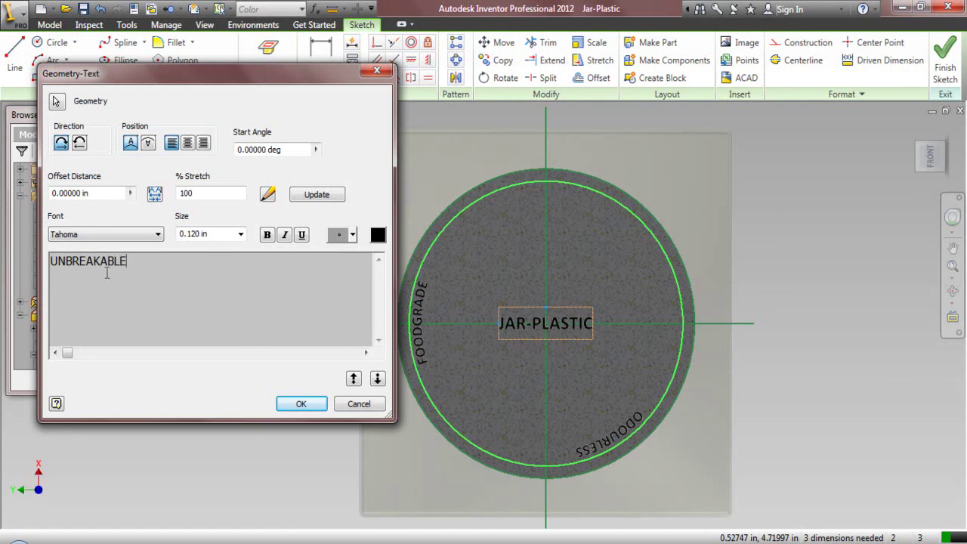
double_click(106, 274)
click(102, 235)
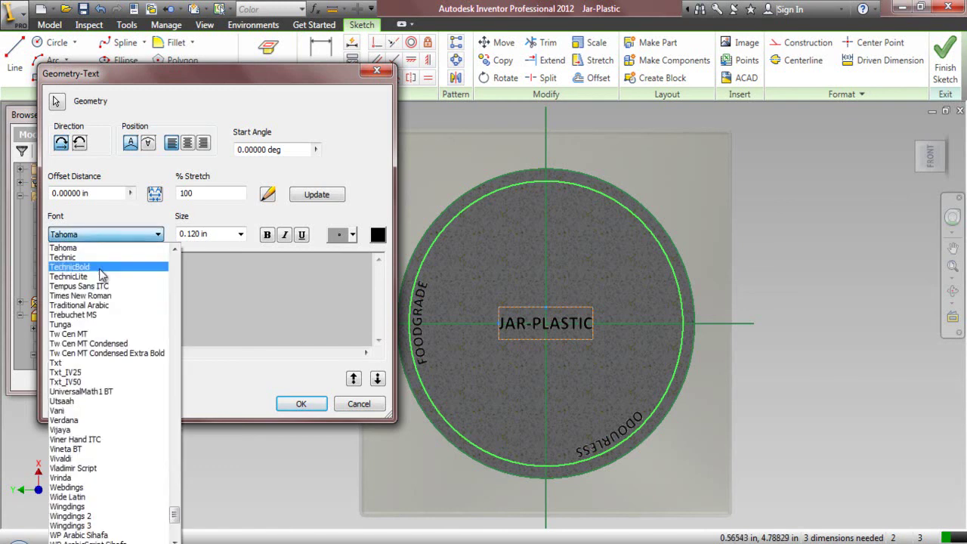
key(c)
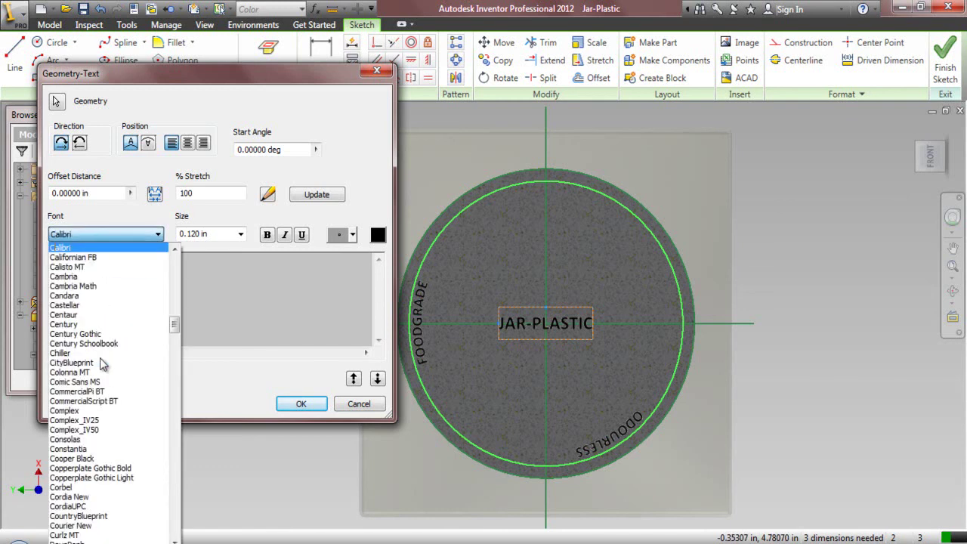
click(95, 248)
click(190, 235)
text(.1)
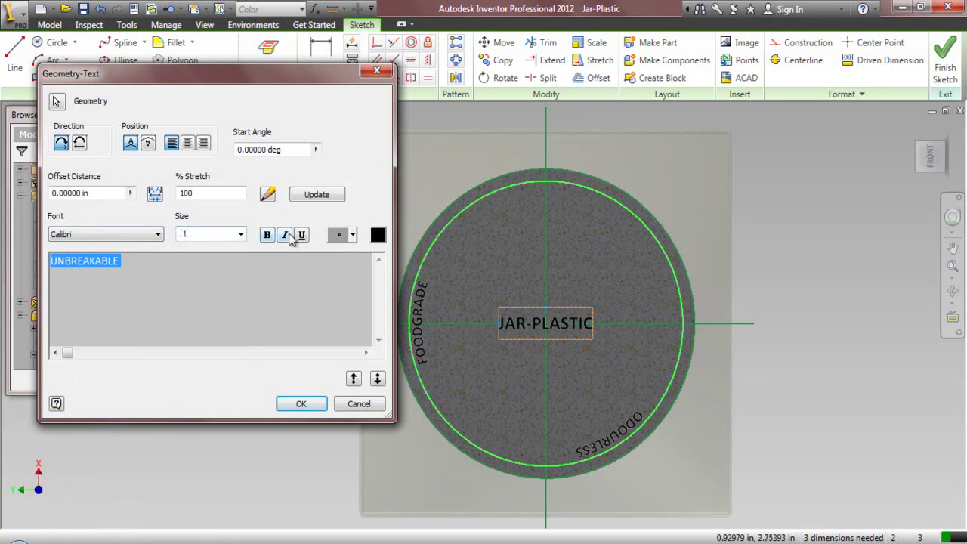
Set the UNBREAKABLE text's offset distance to 0.03125 in and make the lettering bold
drag(96, 198, 34, 195)
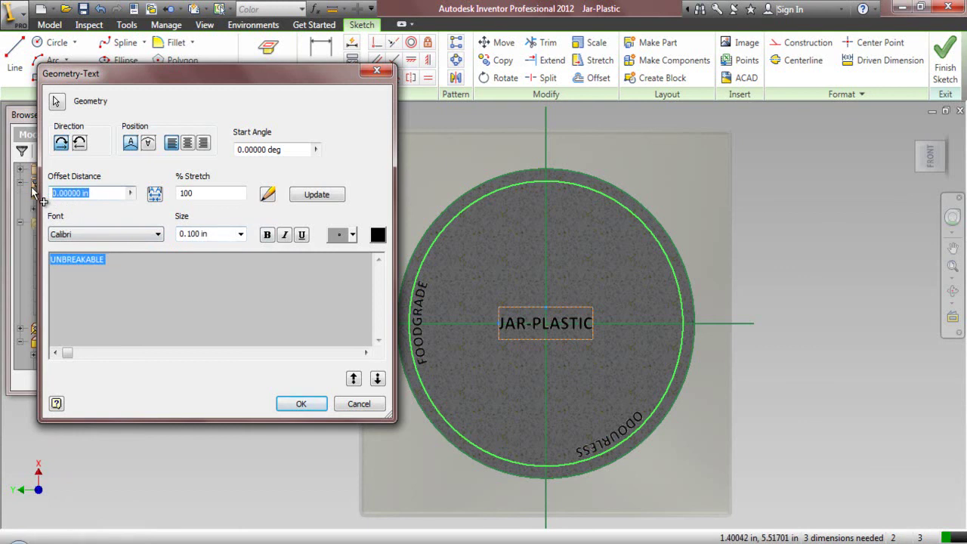
text(0.03125)
click(267, 235)
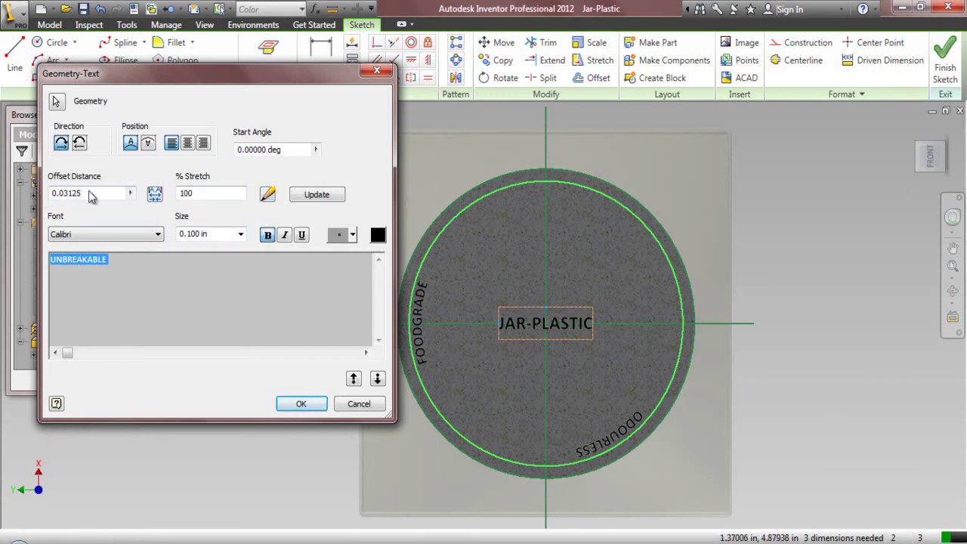
Reverse the UNBREAKABLE text's direction, switch it to the inside position, set a start angle of -80 degrees, and place it in the sketch
click(80, 148)
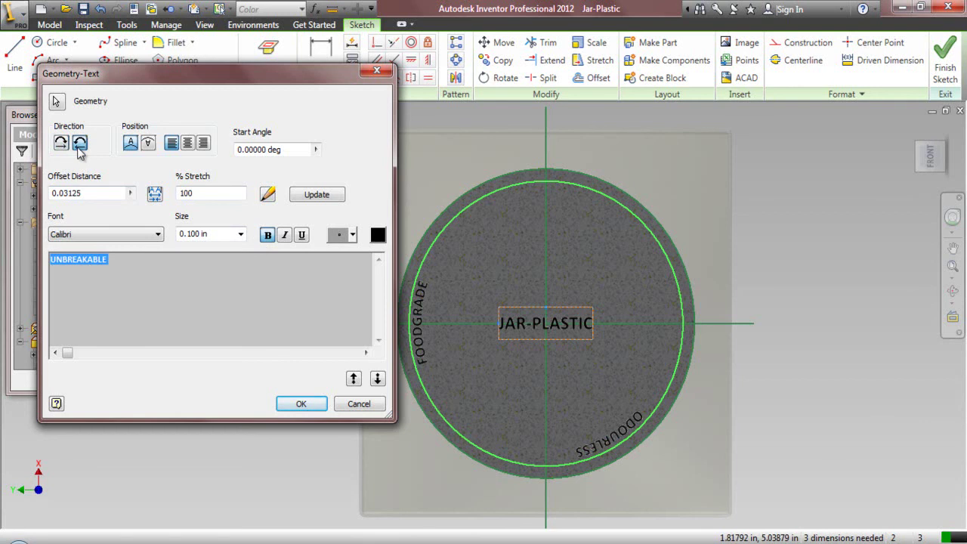
click(149, 142)
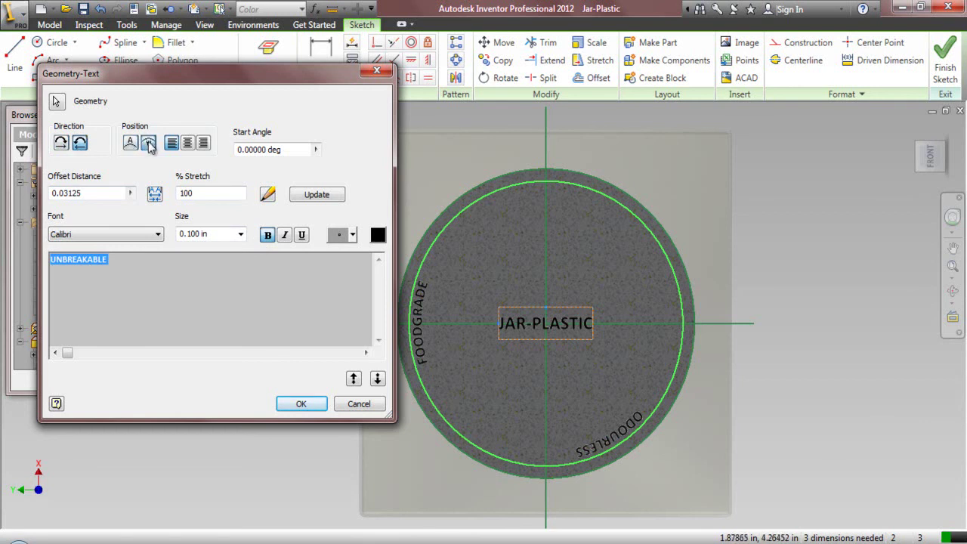
click(287, 149)
text(-80)
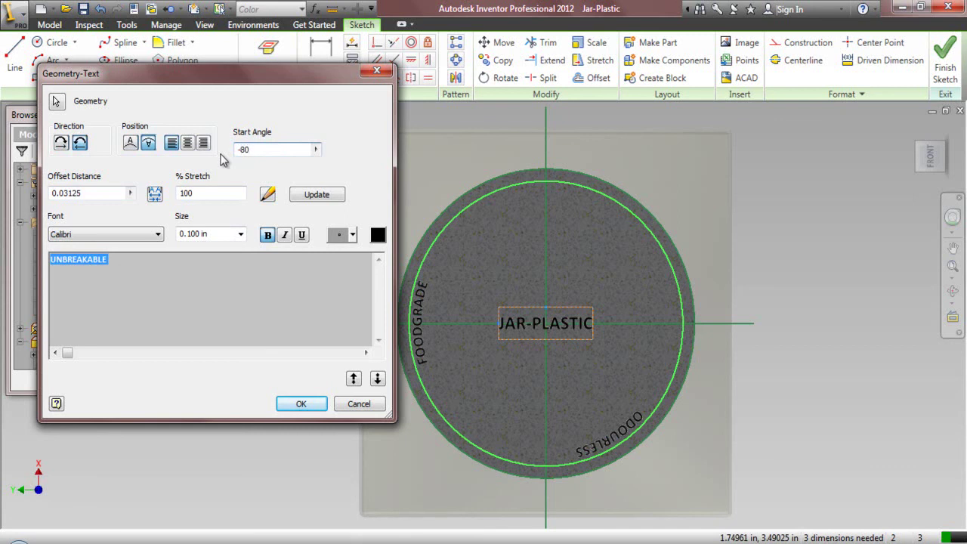
click(318, 197)
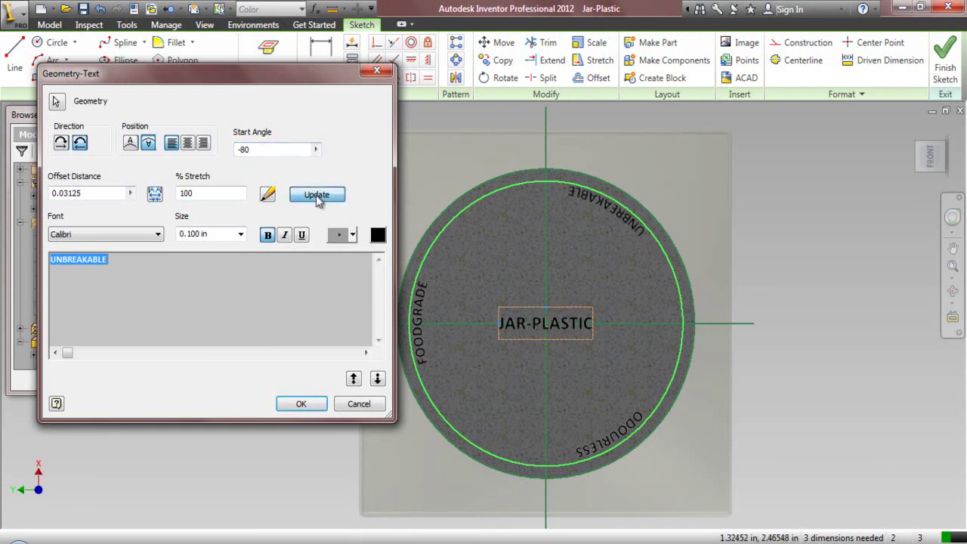
click(301, 403)
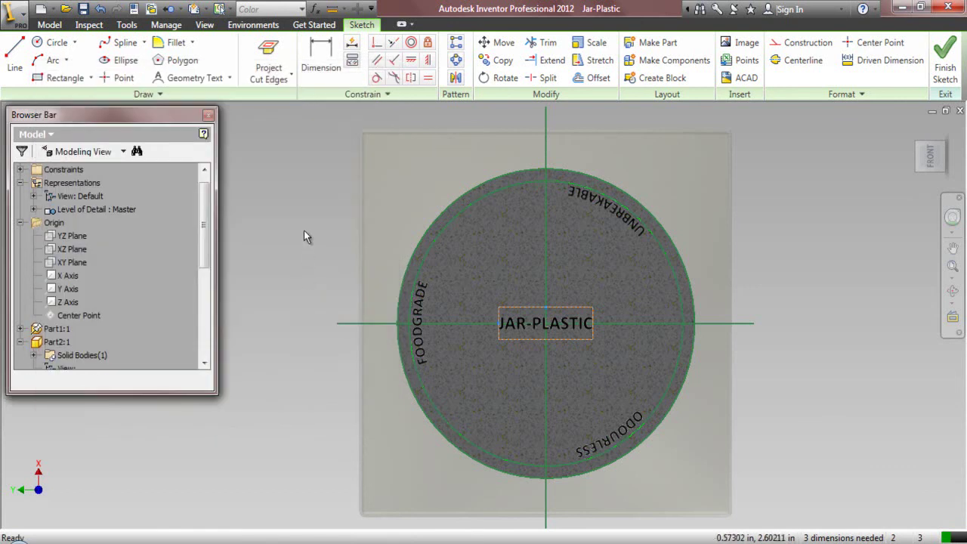
Finish the lettering sketch on the lid's top face
click(944, 68)
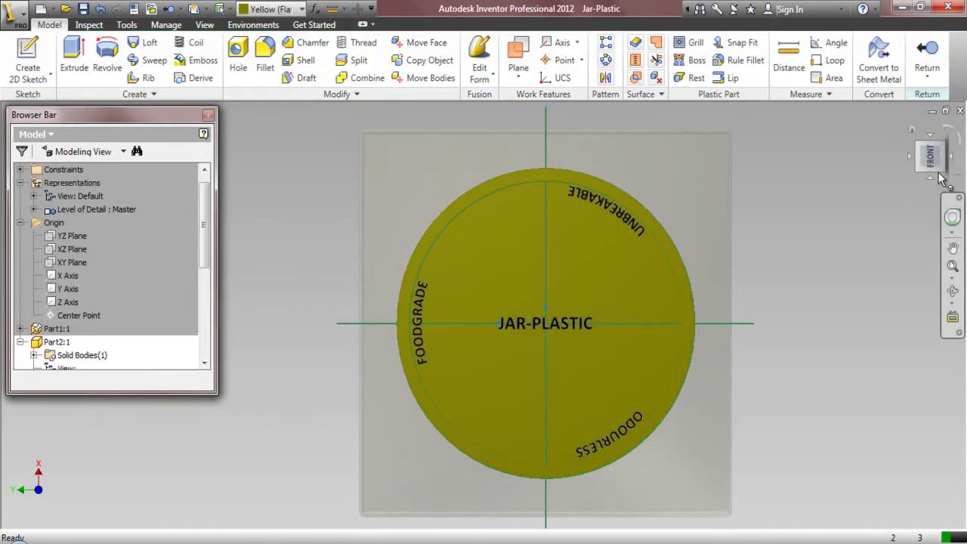
click(932, 180)
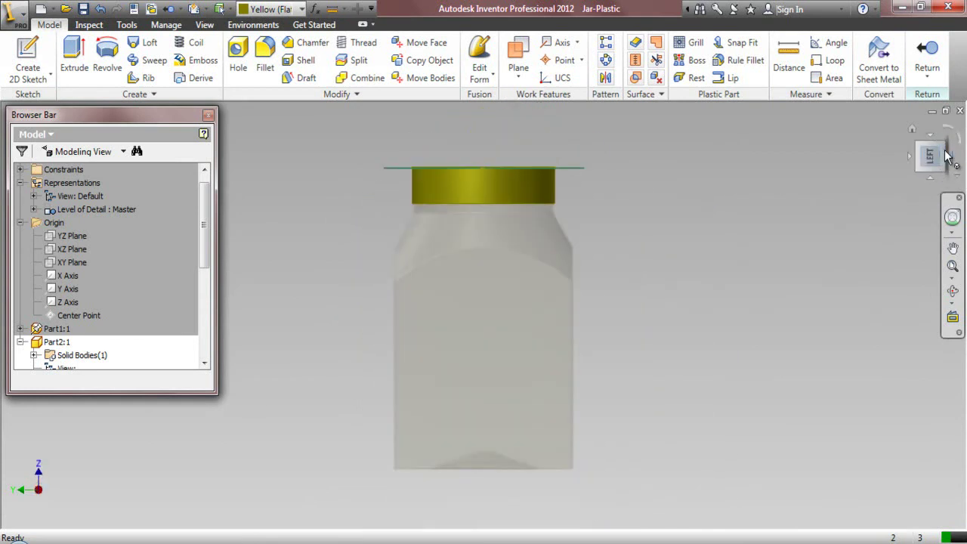
click(946, 147)
scroll(456, 149, down, 2)
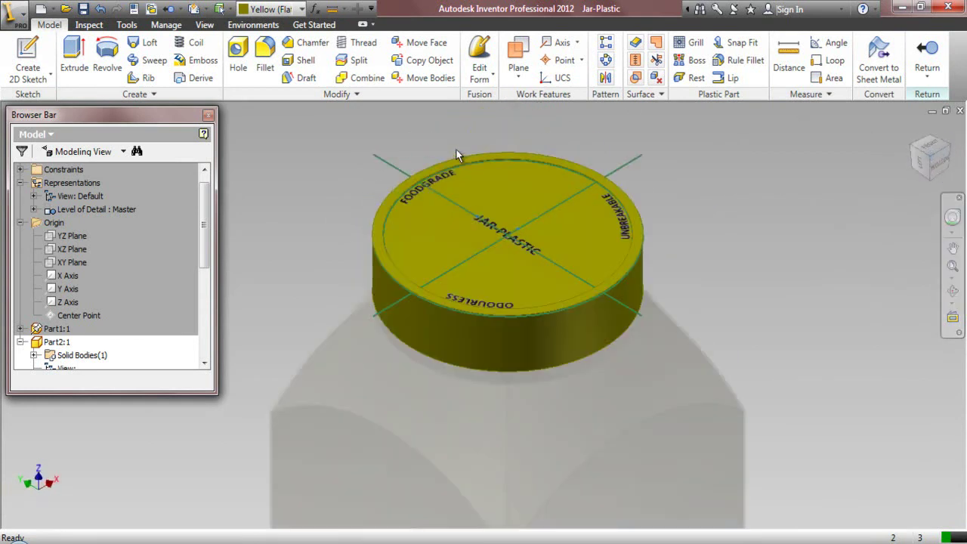
scroll(474, 272, down, 3)
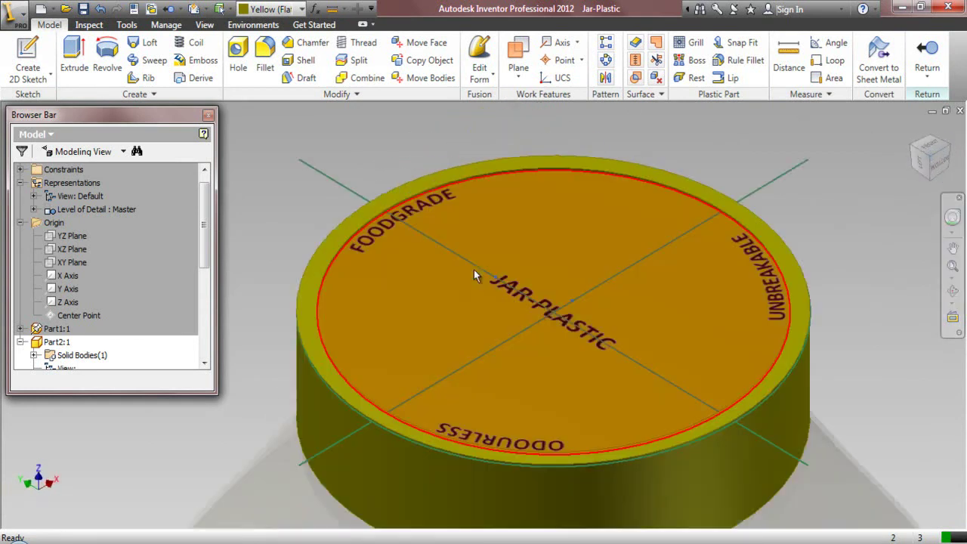
scroll(473, 272, up, 2)
Start an Emboss feature with the FOODGRADE, UNBREAKABLE, JAR-PLASTIC and ODOURLESS texts as profiles
click(195, 60)
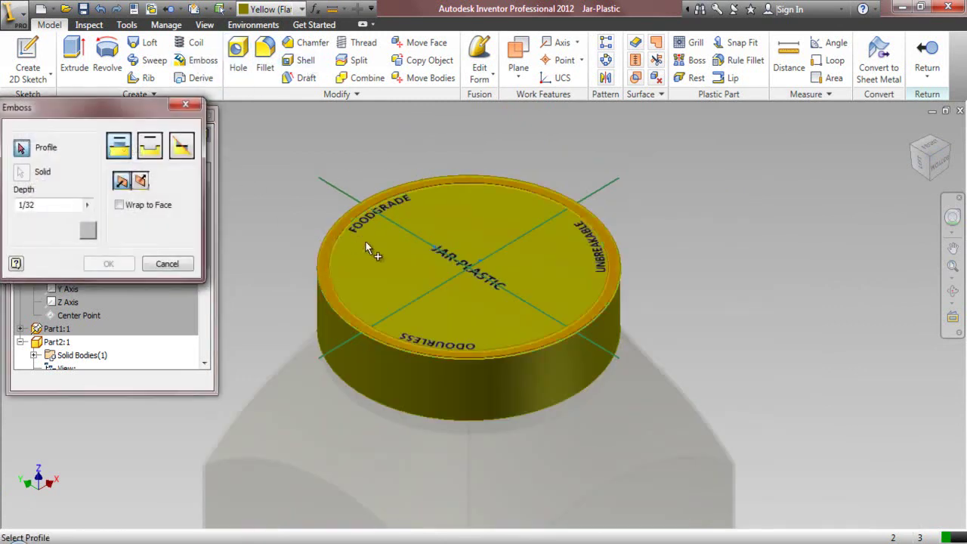
click(369, 215)
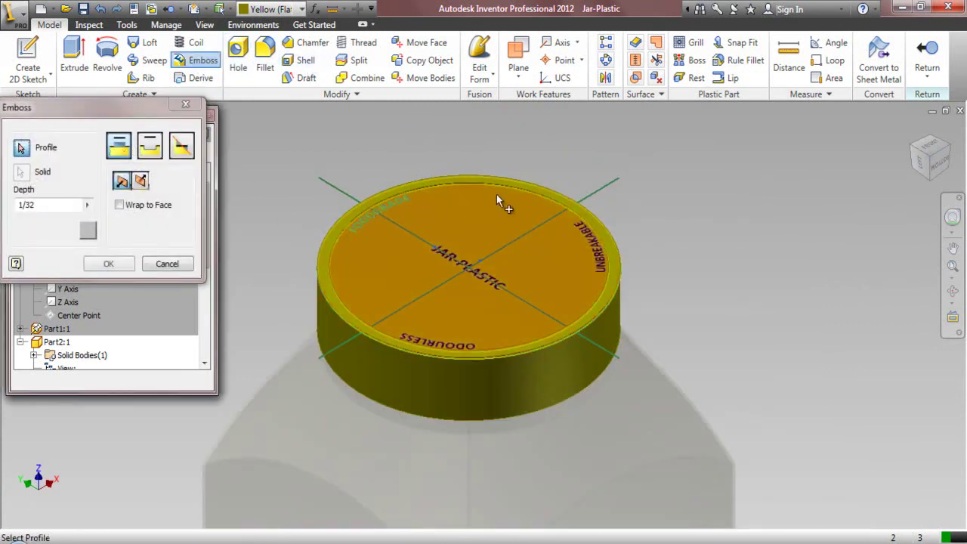
click(590, 230)
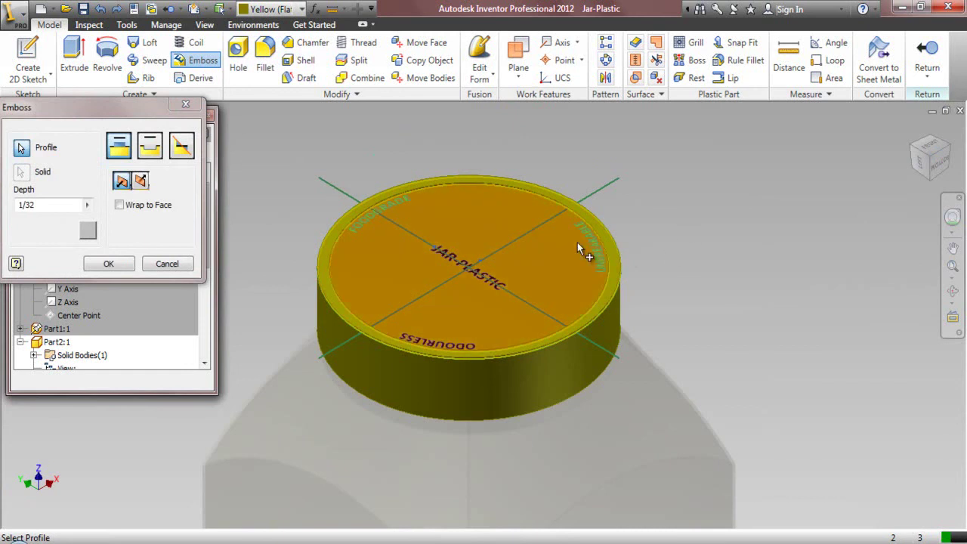
scroll(475, 278, up, 2)
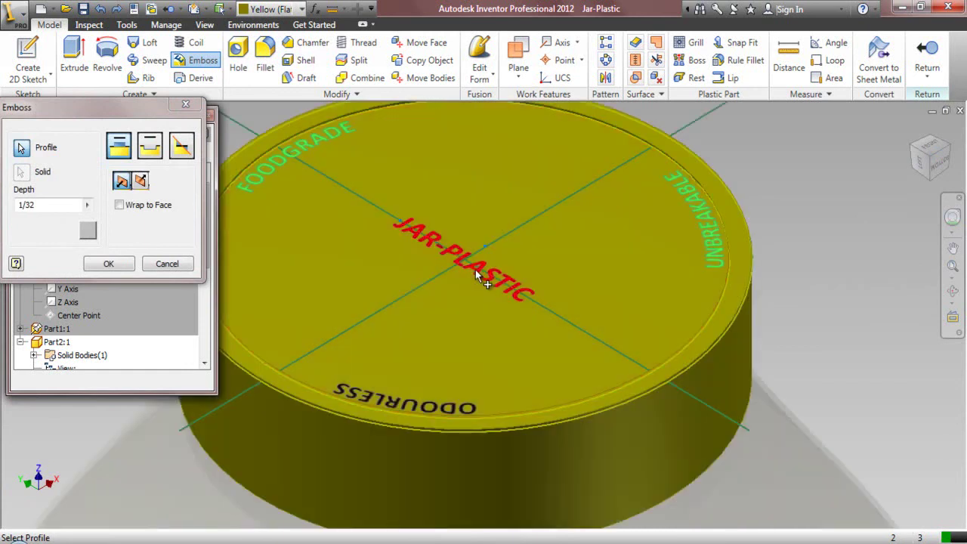
click(469, 281)
click(425, 399)
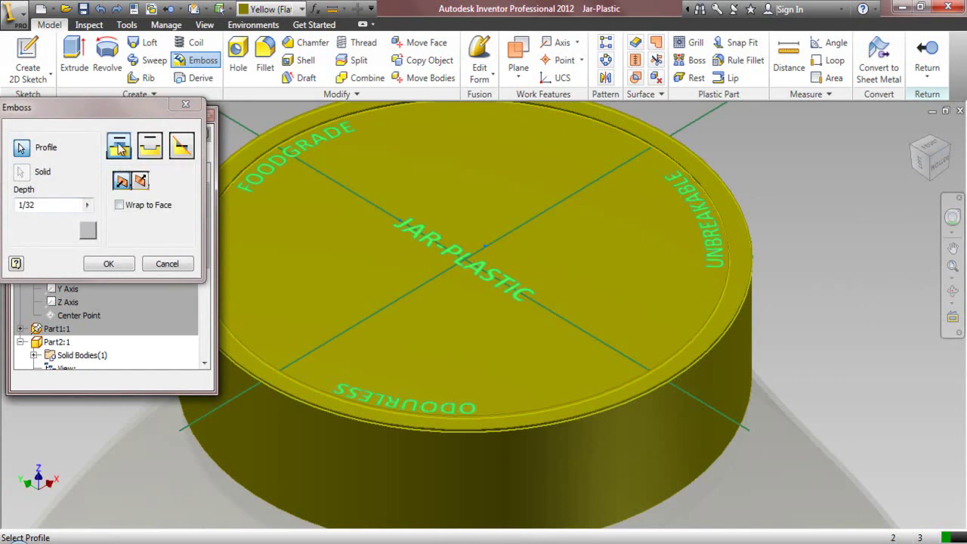
Set the emboss top face colour to Black and create the raised lettering at 1/32 depth
click(88, 231)
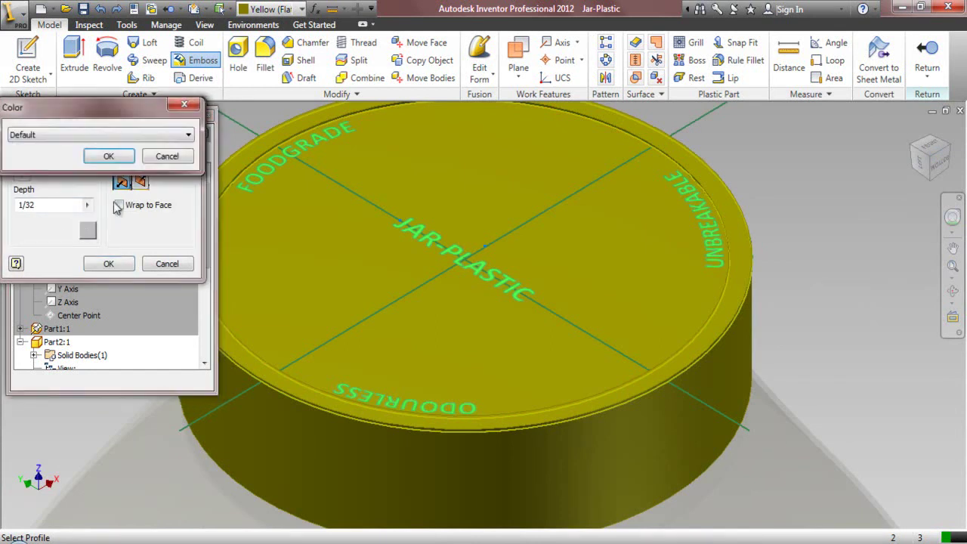
click(143, 138)
key(b)
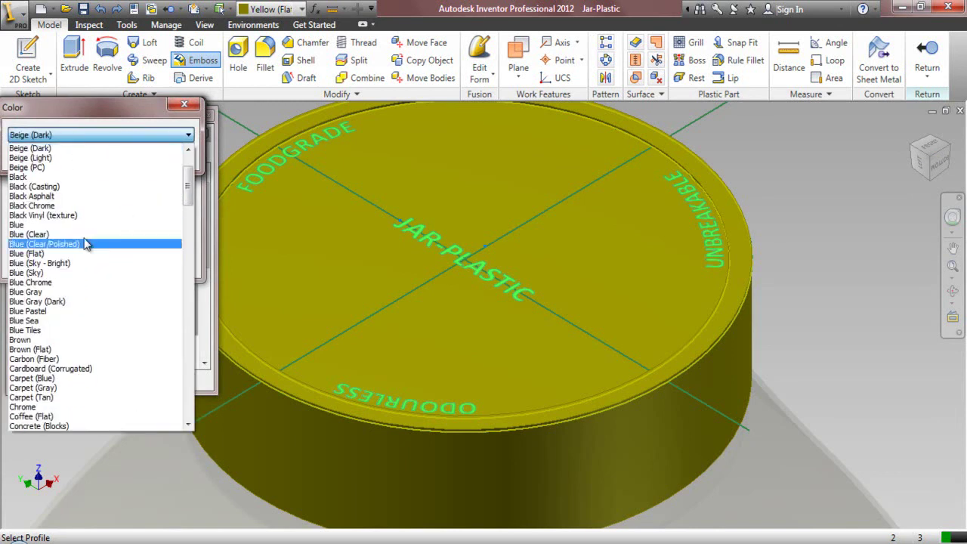
click(29, 178)
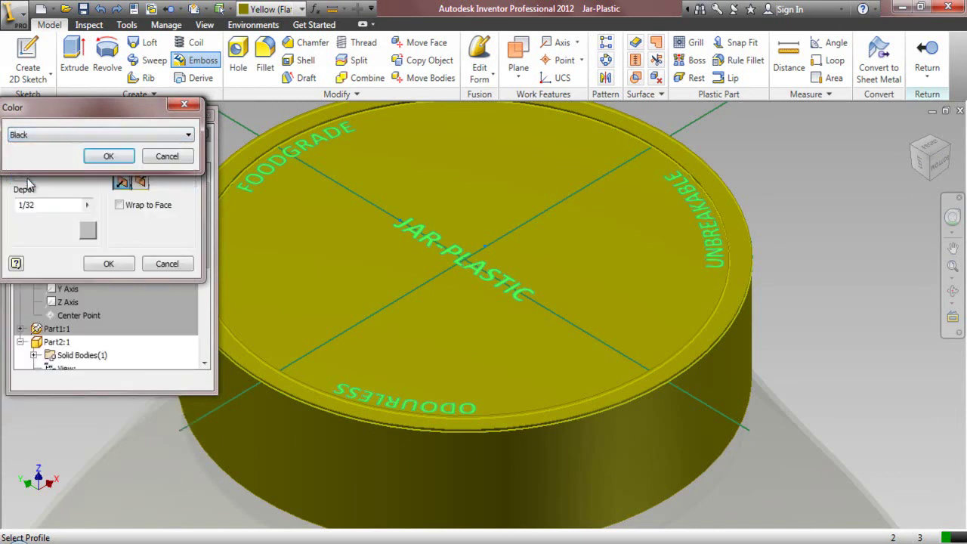
click(107, 156)
click(108, 264)
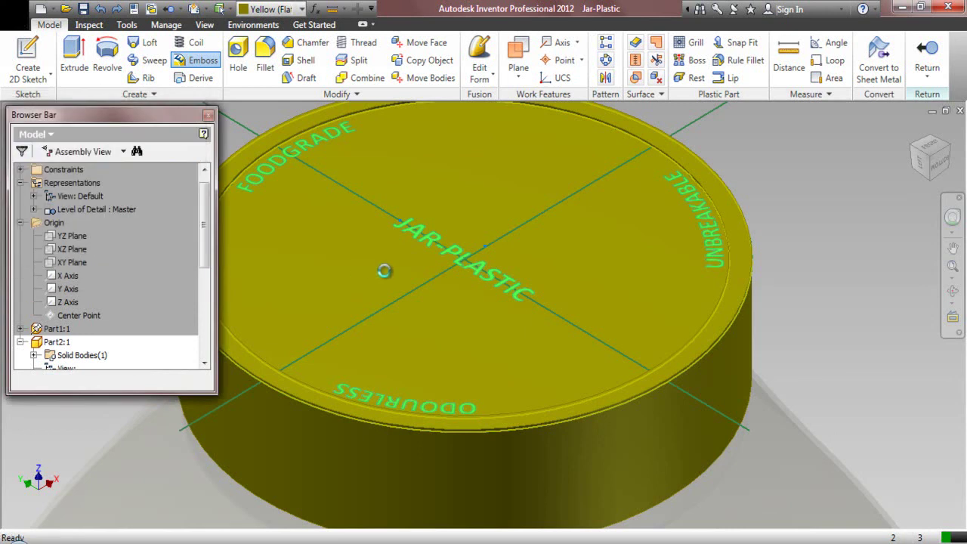
Change the colour of the embossed lettering feature on the lid to White
scroll(538, 282, down, 3)
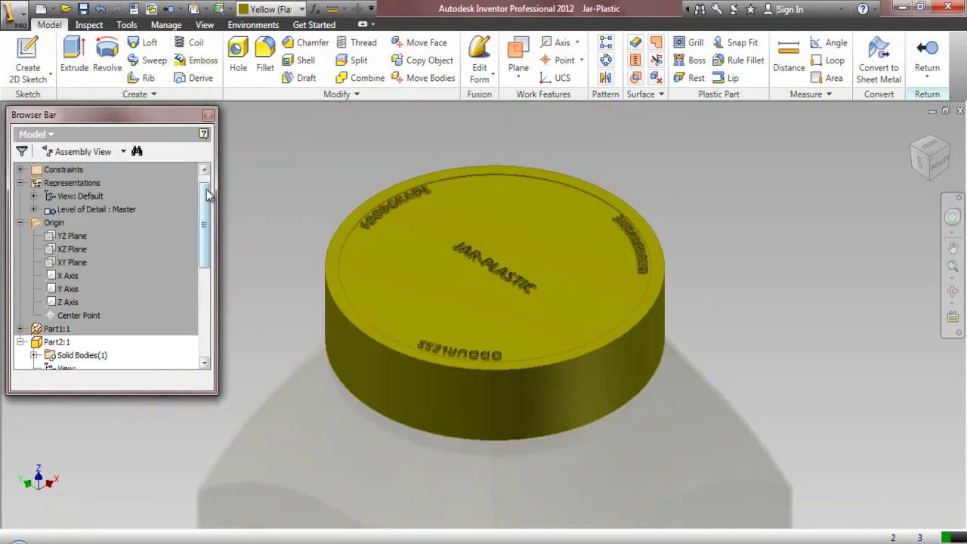
scroll(210, 195, down, 2)
click(72, 342)
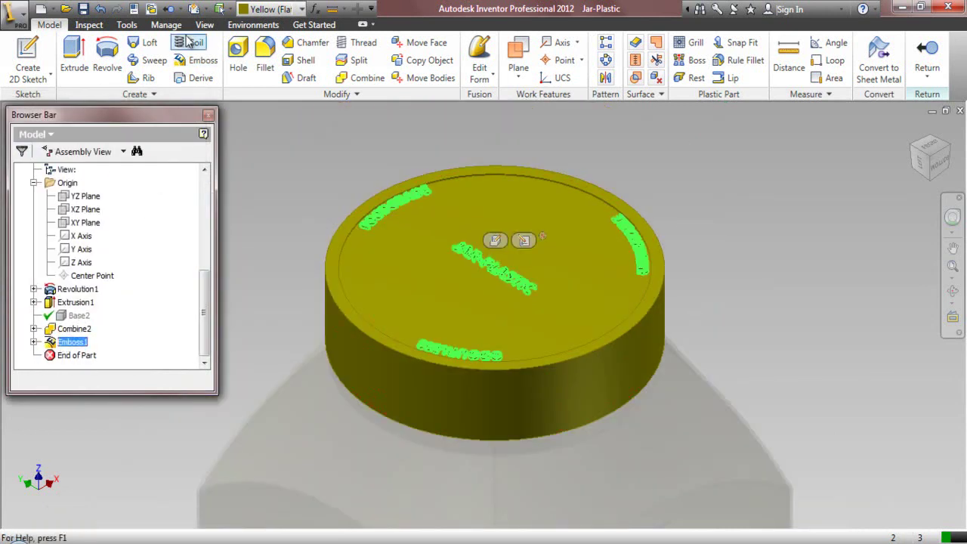
click(273, 9)
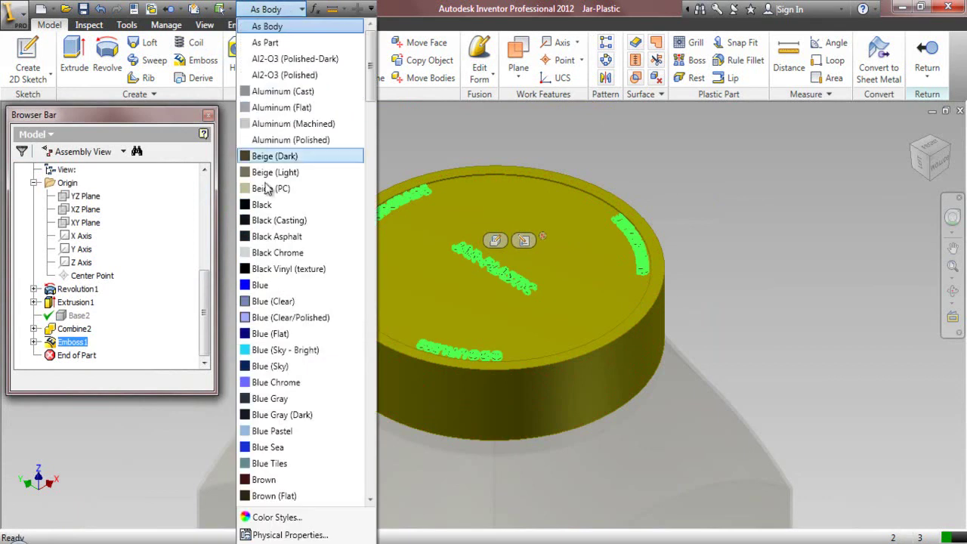
key(w)
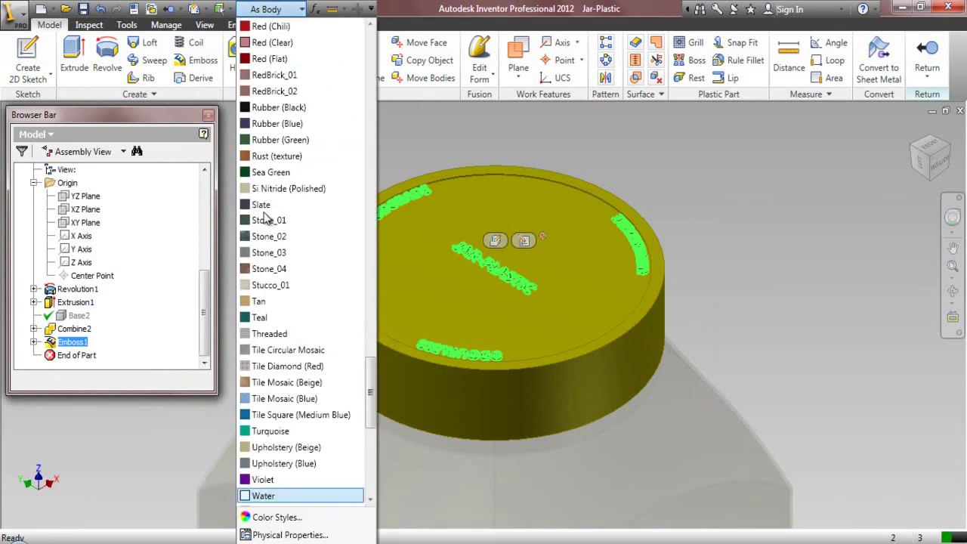
click(371, 502)
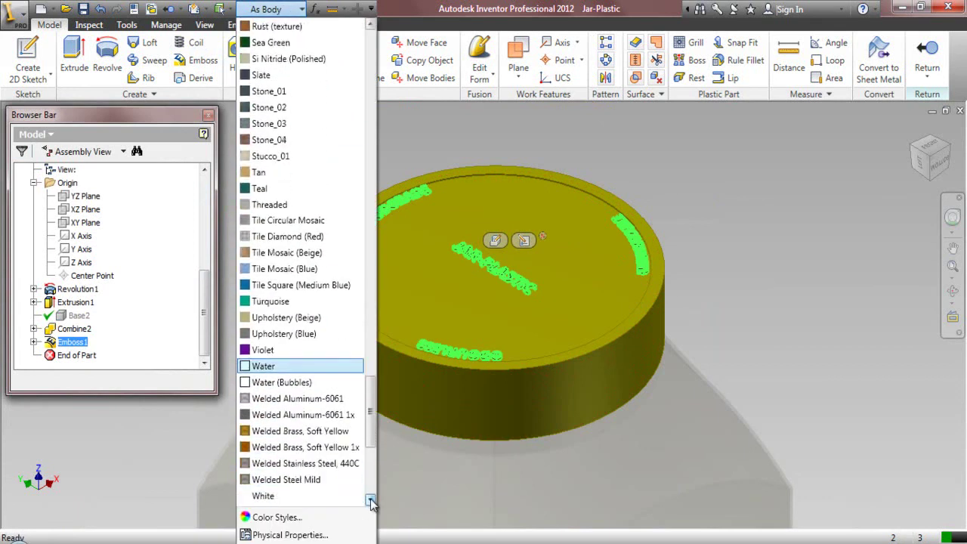
click(291, 464)
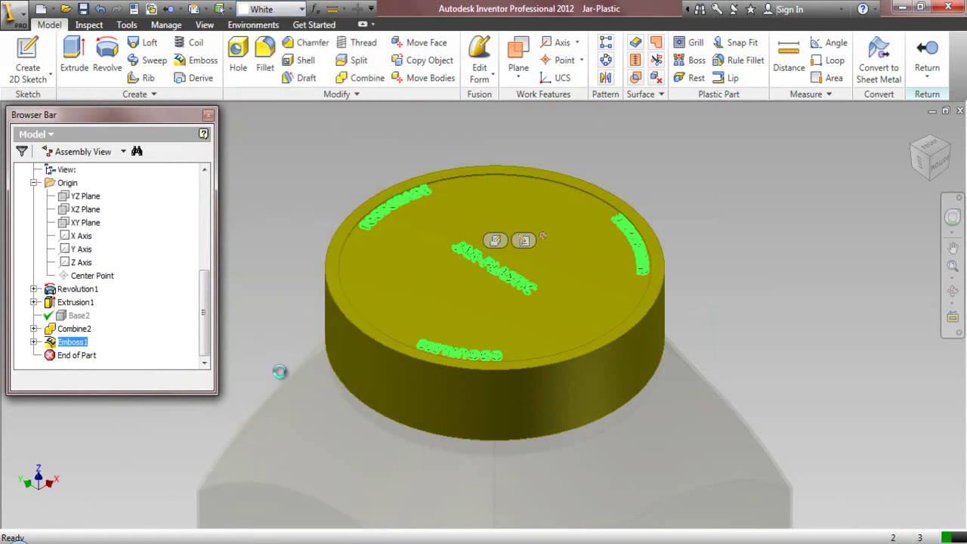
click(271, 167)
Collapse the whole model tree and return from the lid part to the Jar-Plastic assembly
right_click(154, 281)
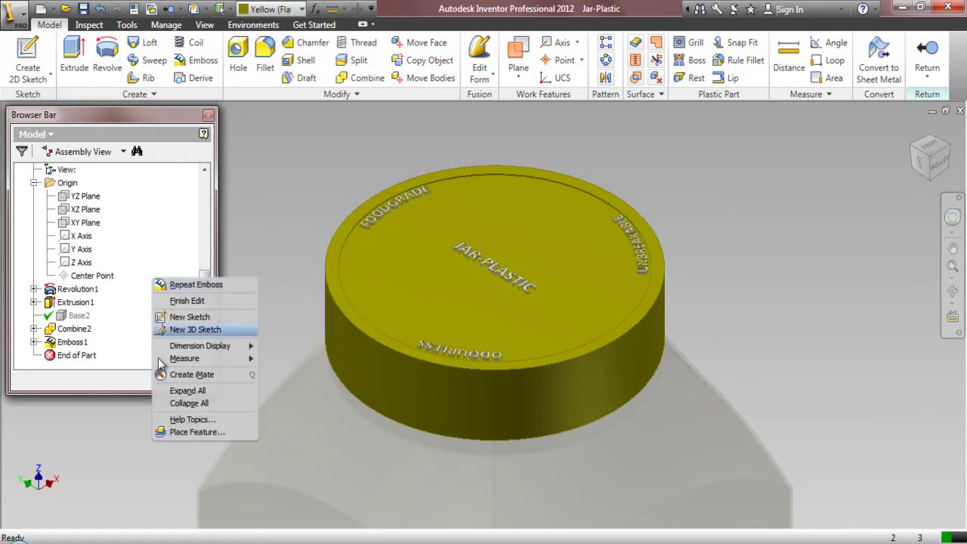
click(185, 403)
click(915, 66)
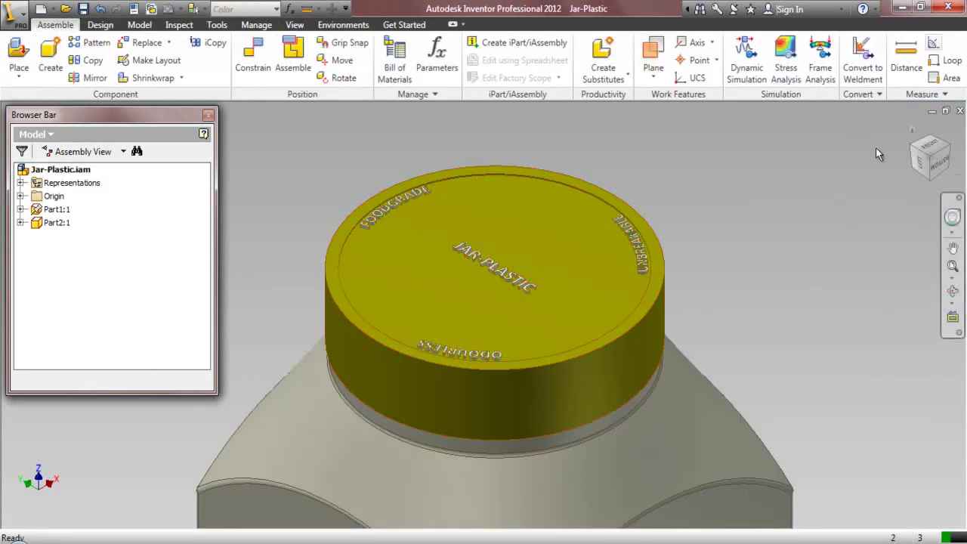
Check the lid lettering from the front and save the Jar-Plastic assembly with its modified lid part
click(931, 148)
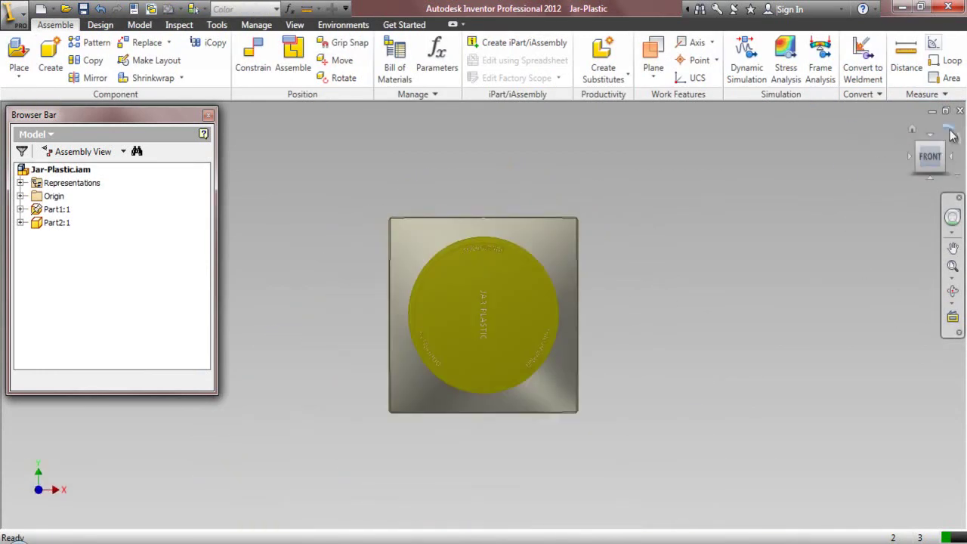
click(950, 132)
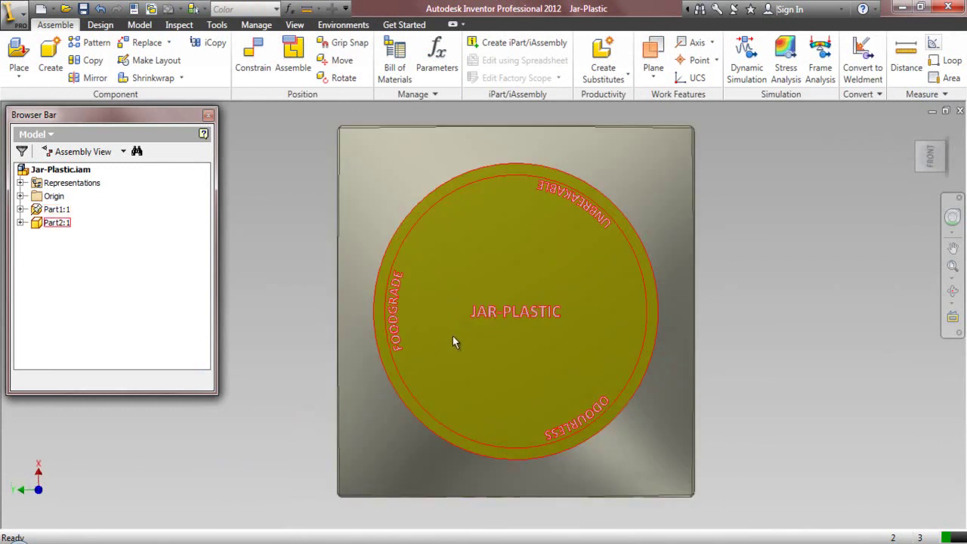
click(905, 130)
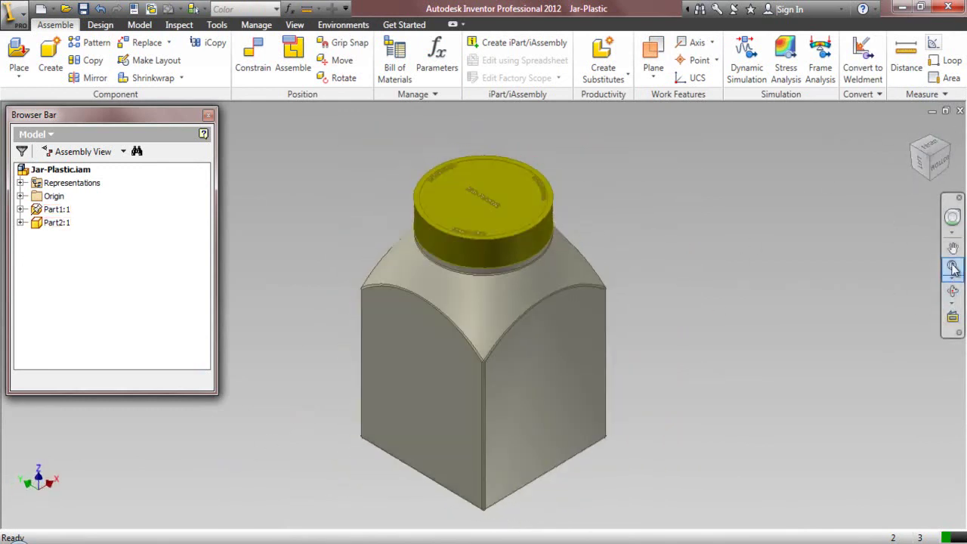
click(83, 9)
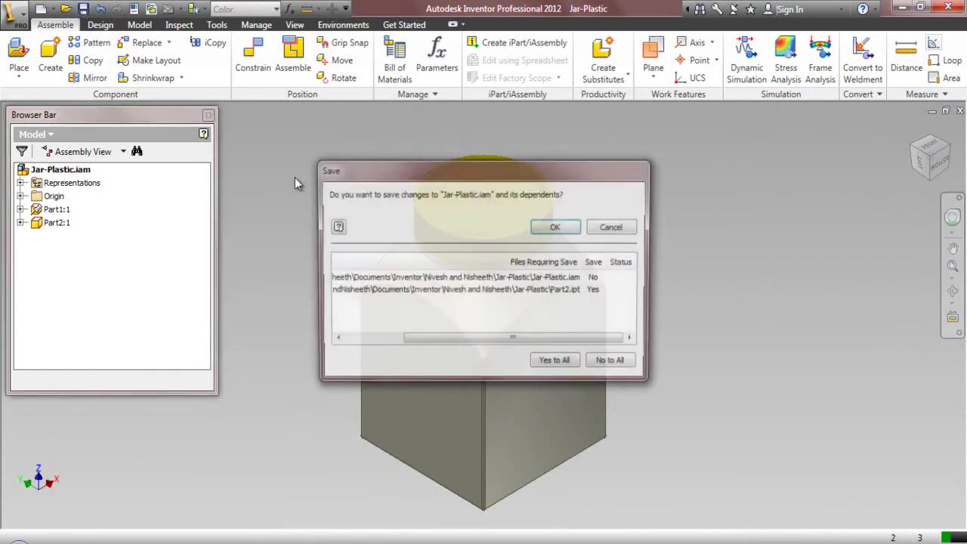
click(557, 226)
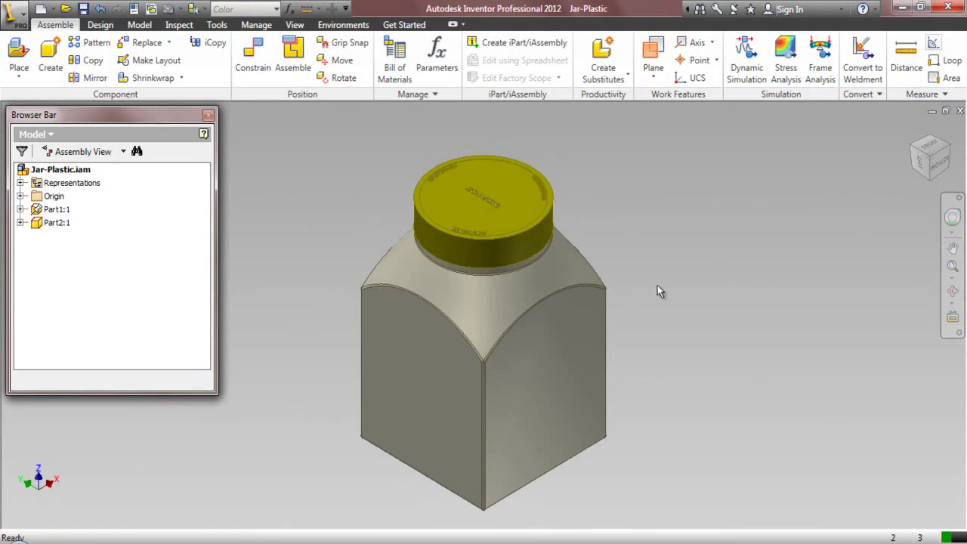
Edit the jar body part in place, change its colour to Yellow (Clear), and return to the Jar-Plastic assembly
double_click(544, 330)
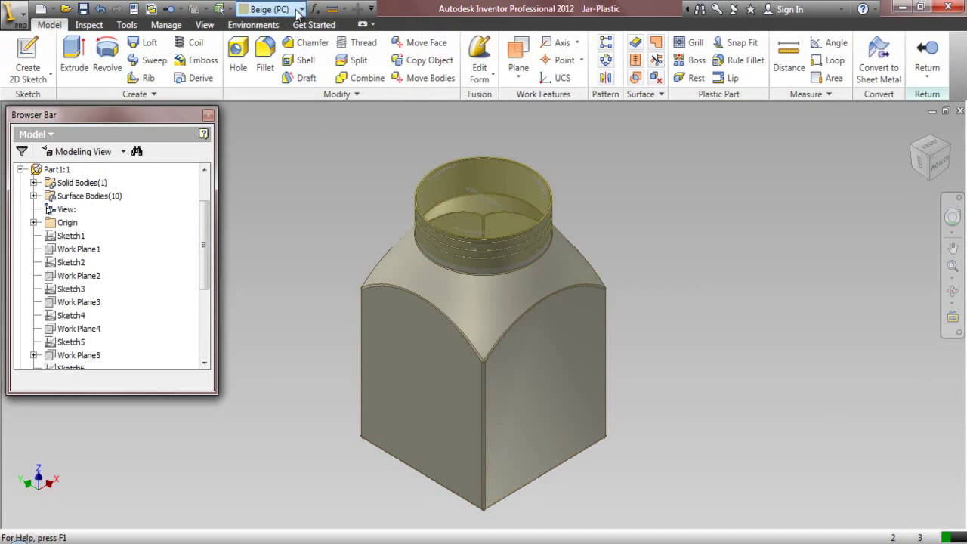
click(287, 8)
scroll(299, 446, down, 20)
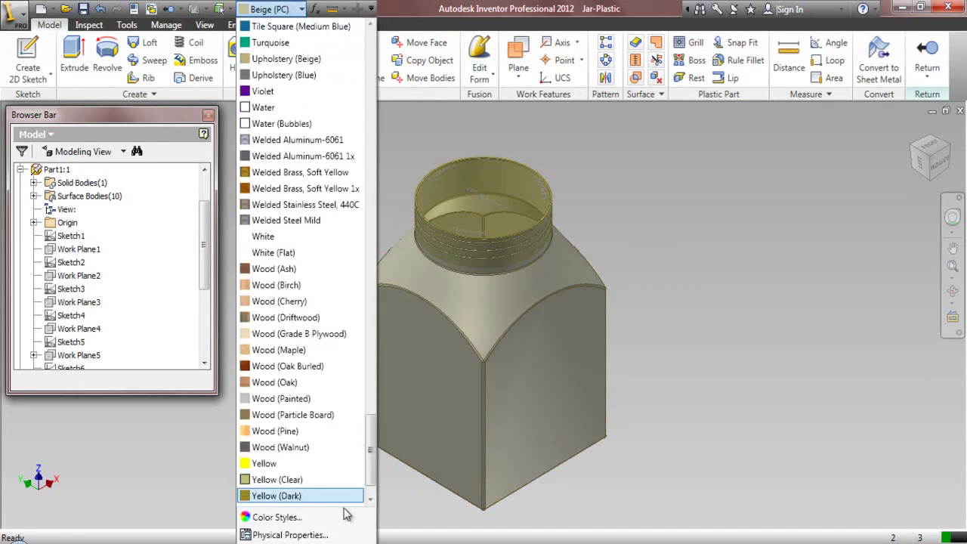
click(277, 463)
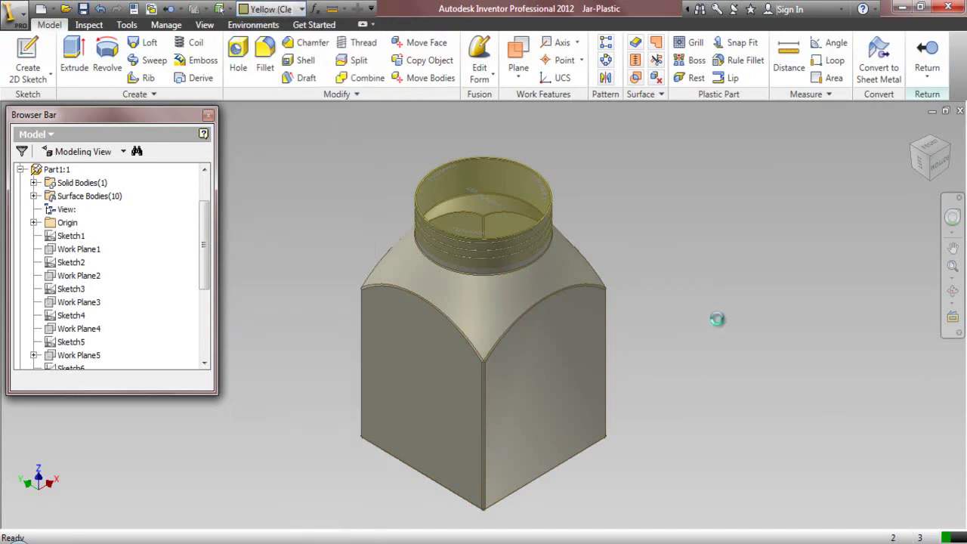
click(927, 56)
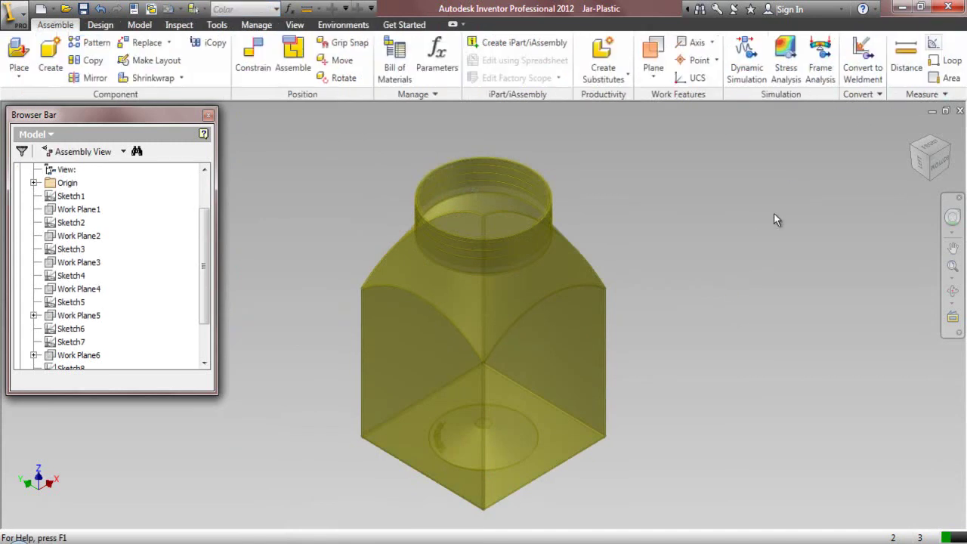
Collapse the whole model tree and save Jar-Plastic.iam together with its changed Part1.ipt
right_click(109, 267)
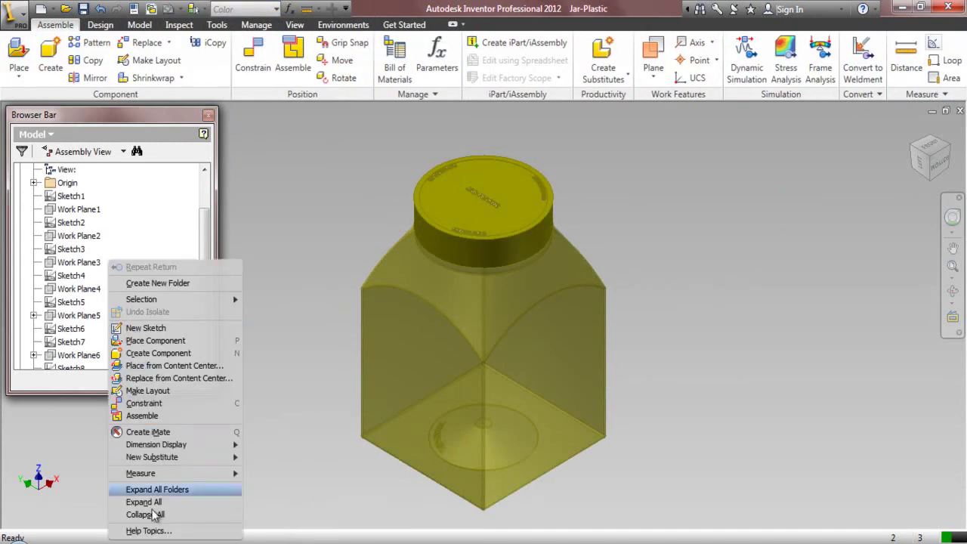
click(154, 513)
click(83, 9)
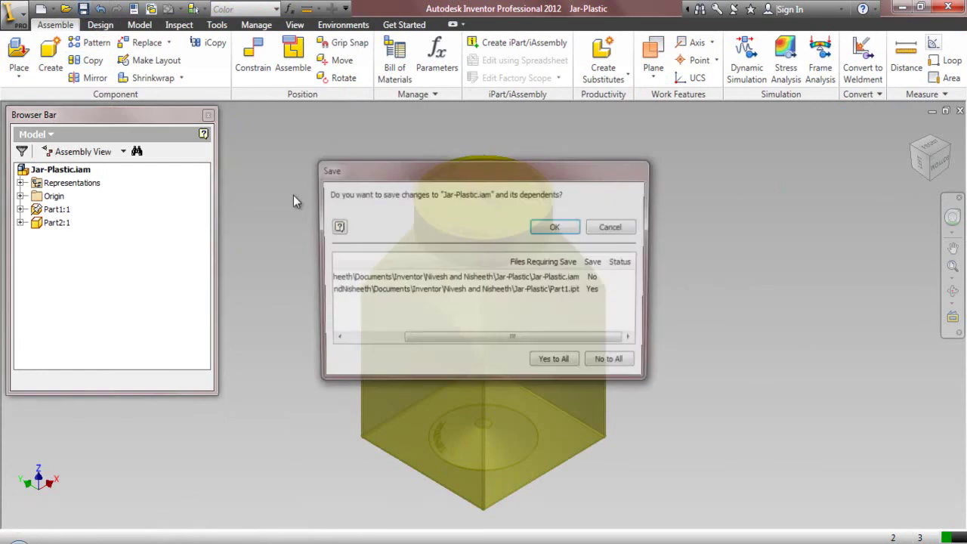
click(549, 365)
click(559, 229)
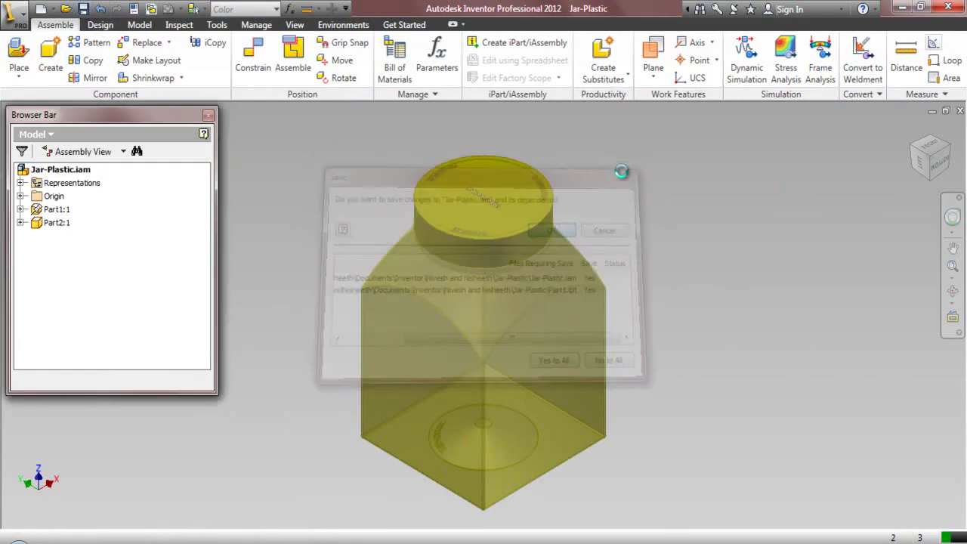
Switch to a clean screen without the browser and tools, and examine the transparent jar and lid up close
click(294, 24)
click(559, 62)
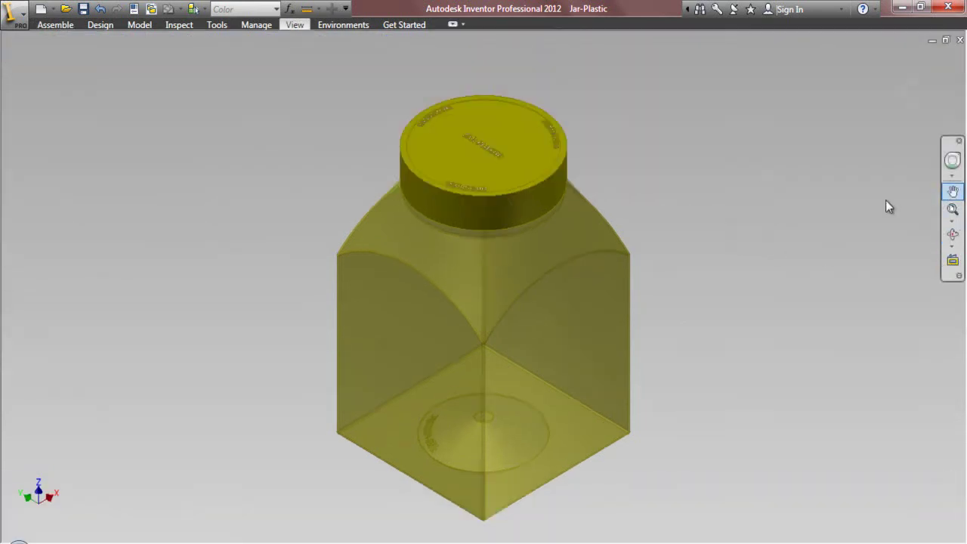
click(952, 193)
right_click(695, 177)
click(717, 208)
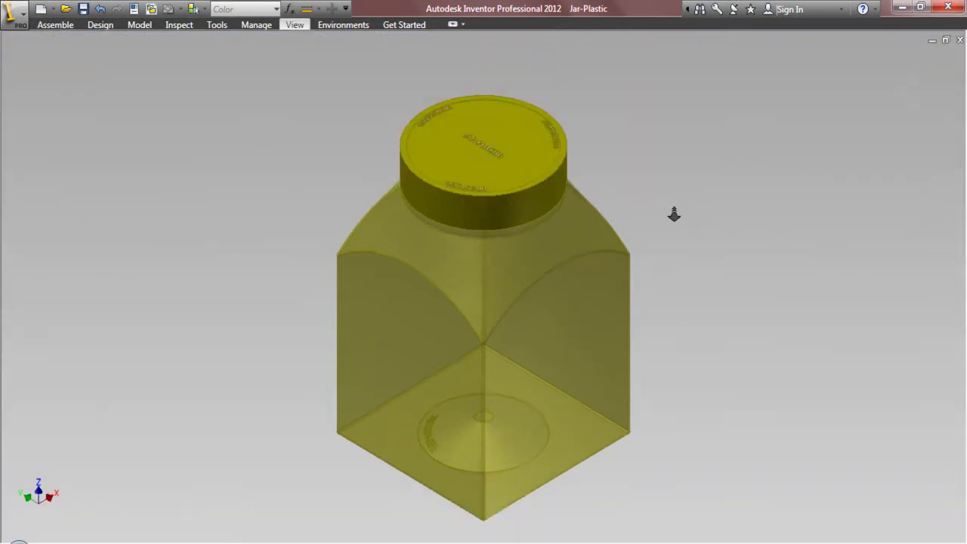
scroll(672, 214, up, 2)
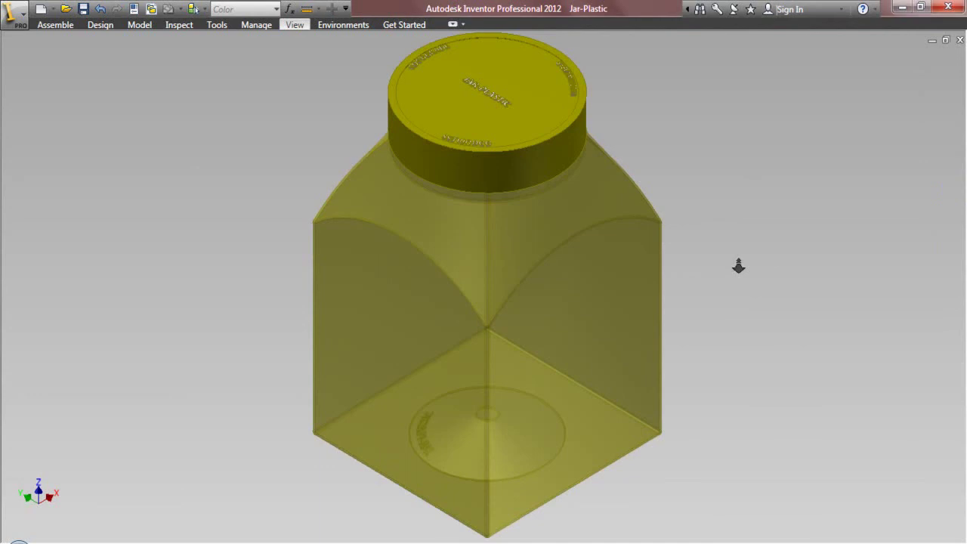
right_click(831, 186)
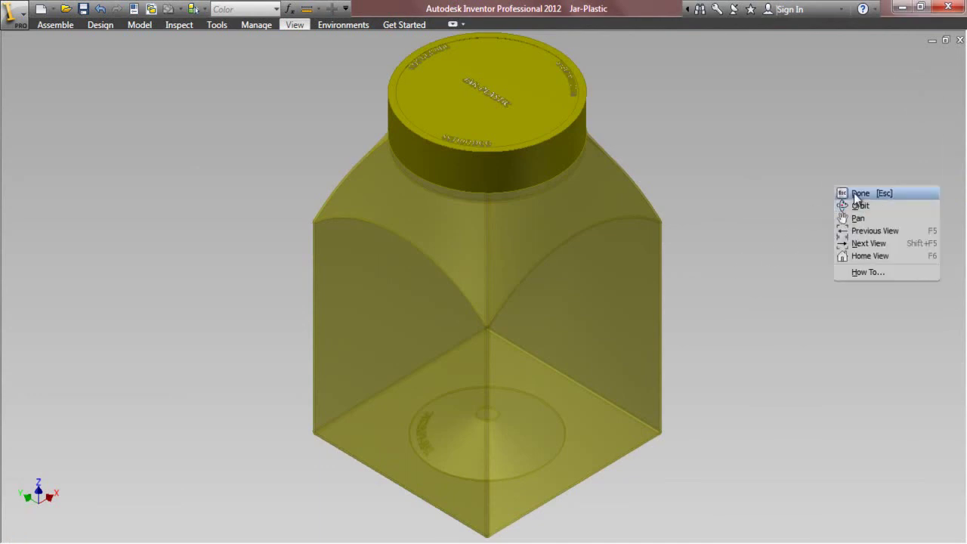
click(838, 189)
Examine the jar from the side and at its embossed underside, and return to the home view
click(909, 99)
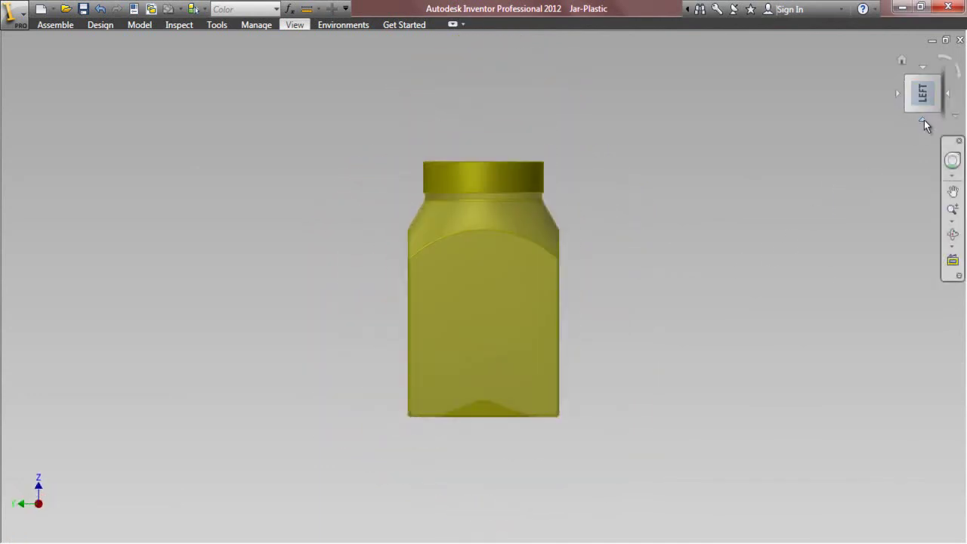
drag(925, 117, 938, 85)
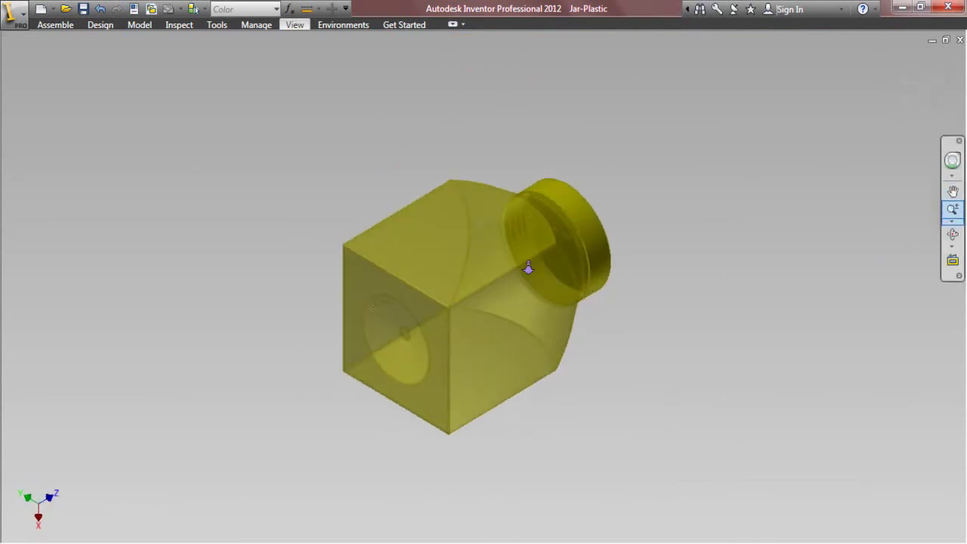
click(952, 209)
drag(494, 262, 517, 371)
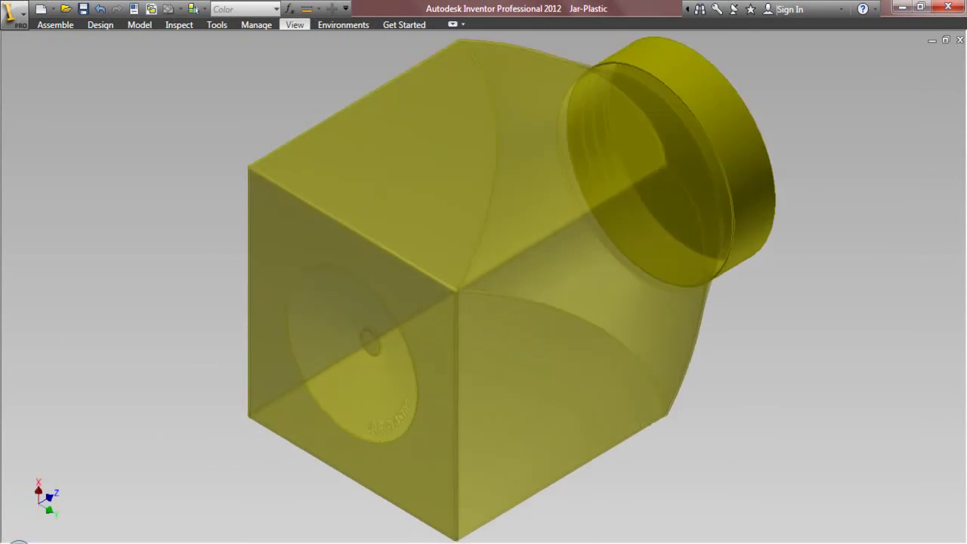
right_click(814, 78)
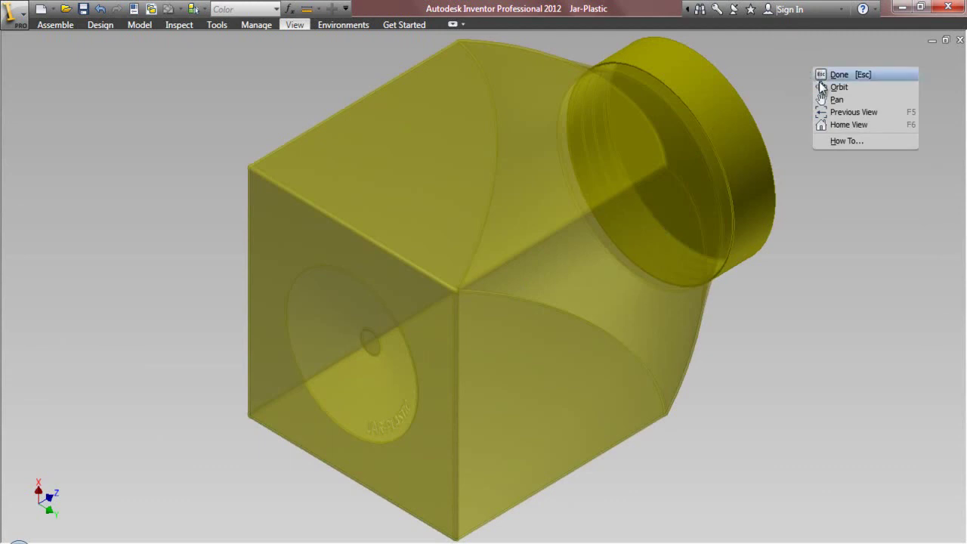
click(835, 127)
right_click(690, 122)
click(712, 138)
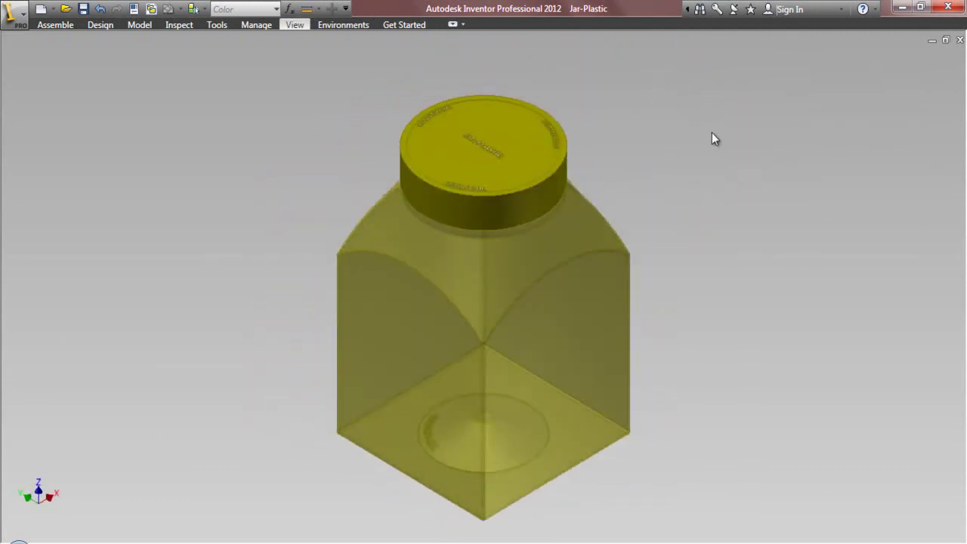
Leave the clean screen and restore the model browser and the assembly tools
click(294, 25)
click(559, 60)
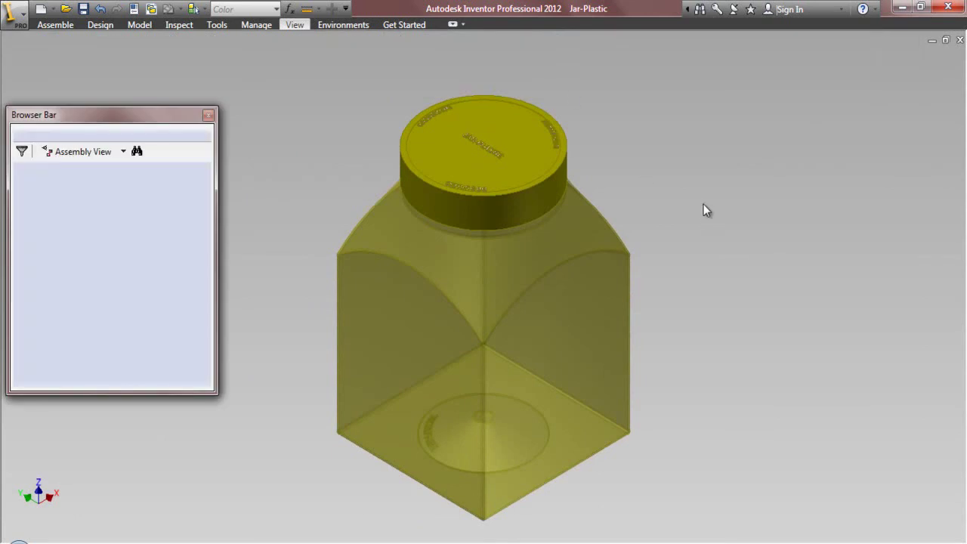
click(56, 24)
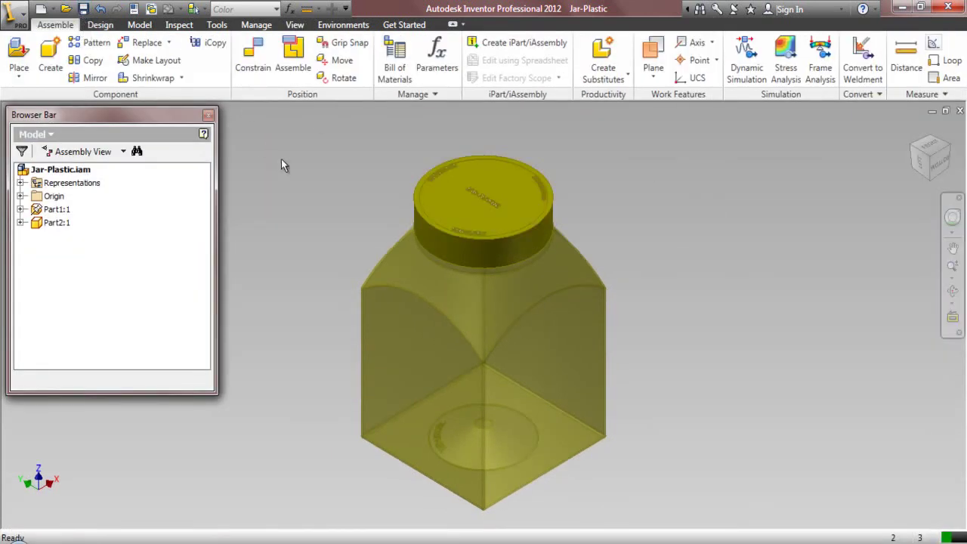